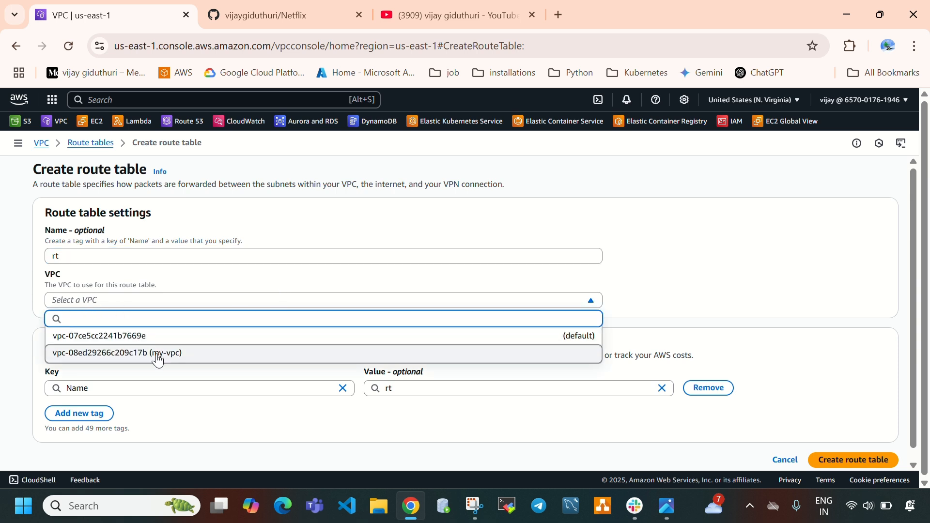
Create the route table rt in the my-vpc VPC
left_click(193, 357)
scroll(297, 310, "down", 1)
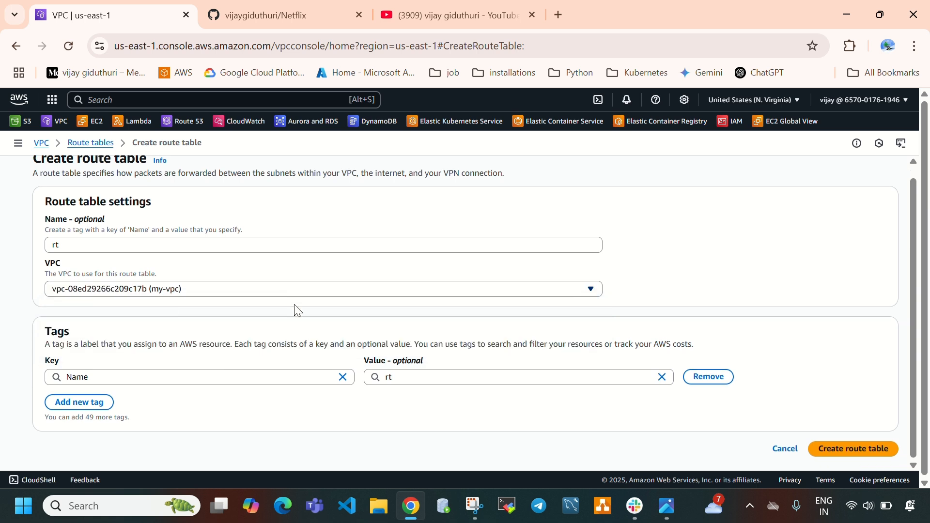
left_click(837, 450)
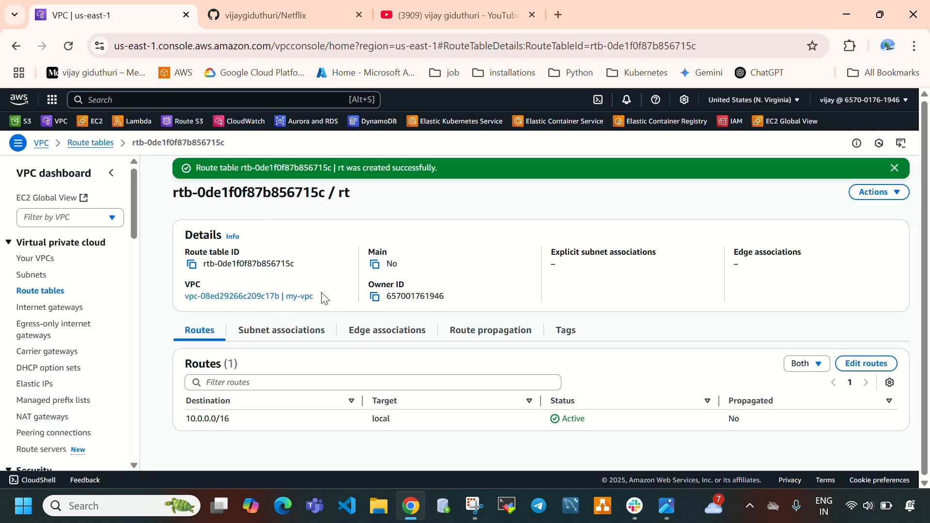
left_click_drag(321, 297, 192, 290)
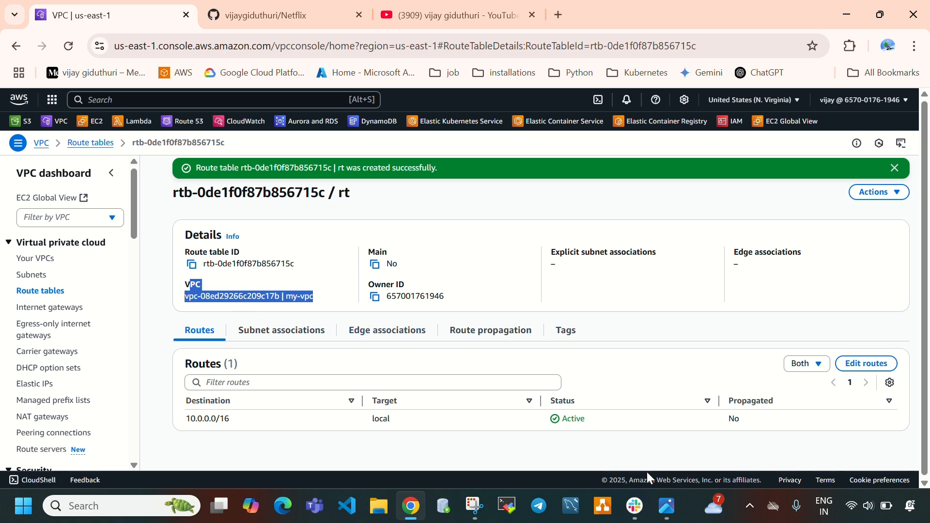
Associate the subnet public-subnet-1 with the rt route table and check its explicit subnet associations
left_click(666, 505)
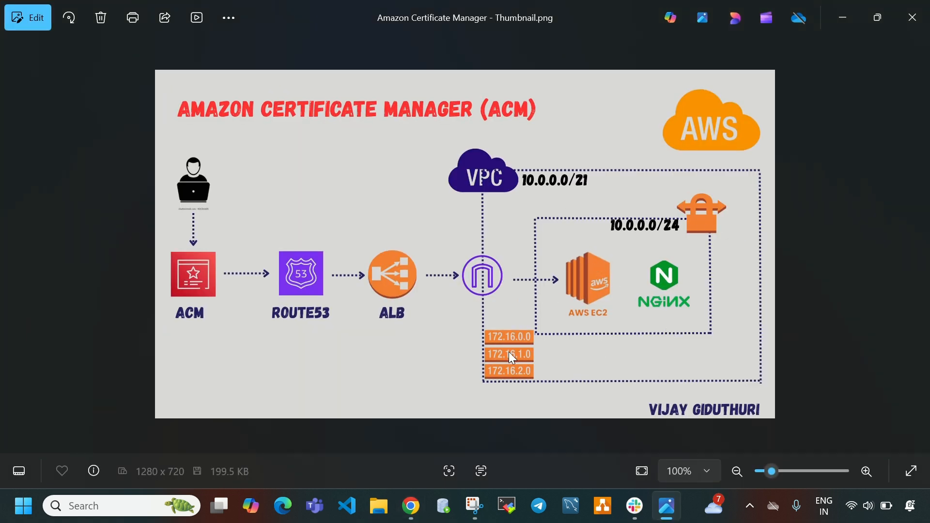
left_click(666, 506)
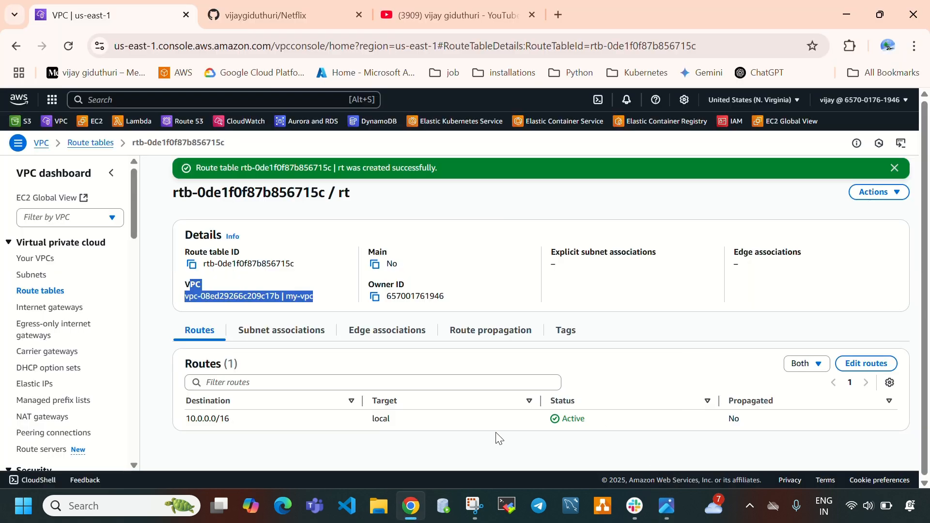
left_click(283, 332)
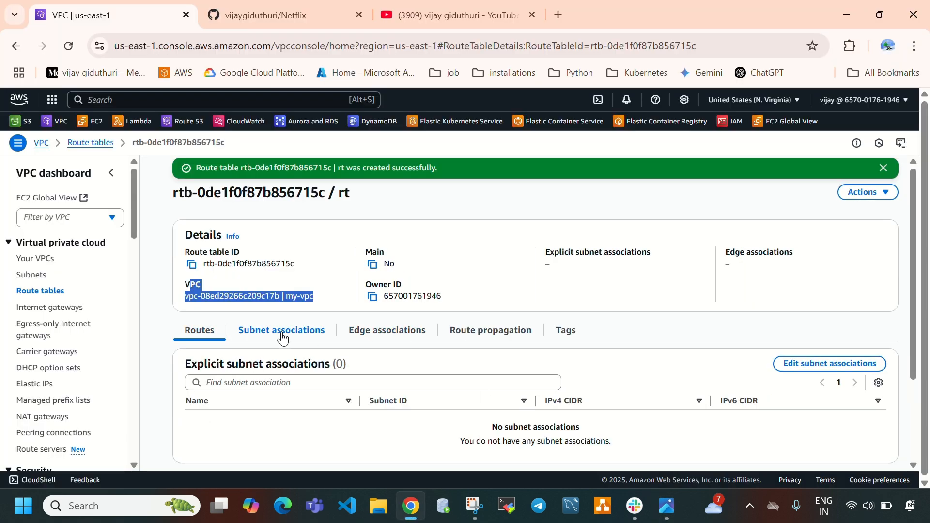
left_click(855, 367)
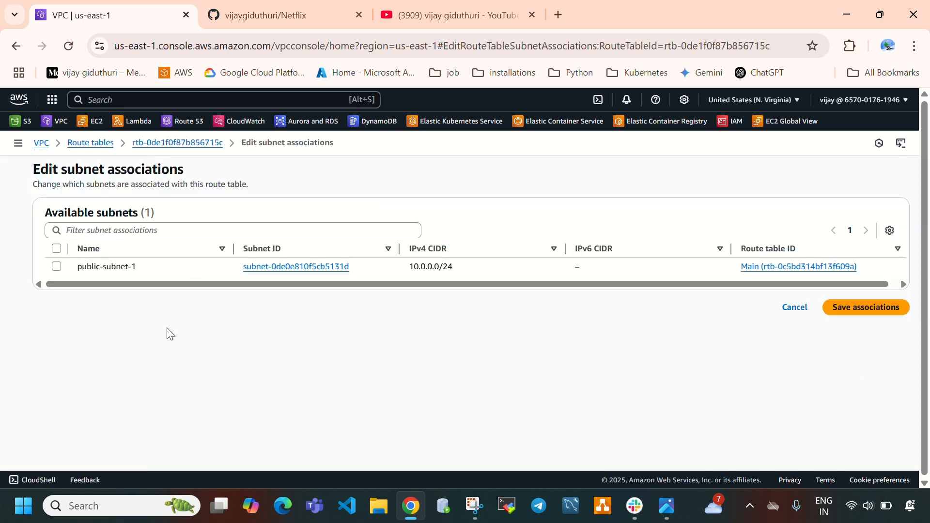
left_click(57, 267)
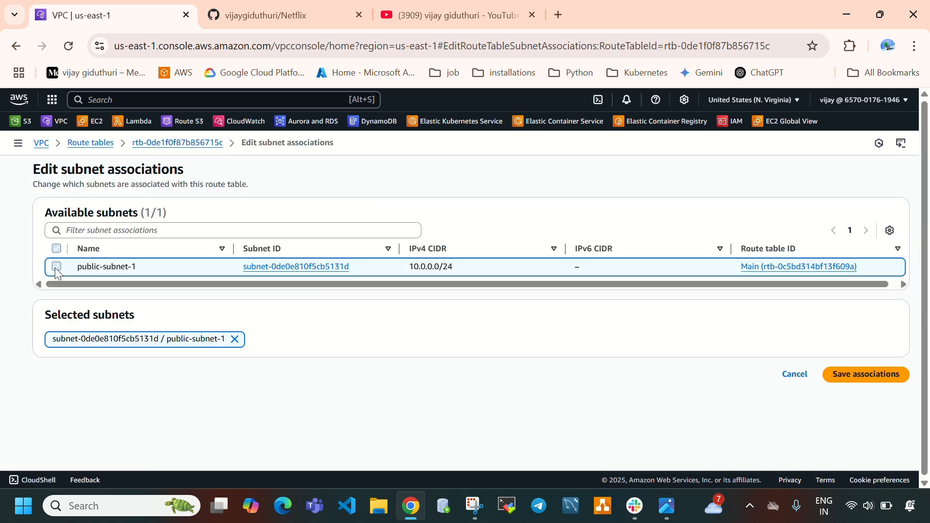
left_click(862, 375)
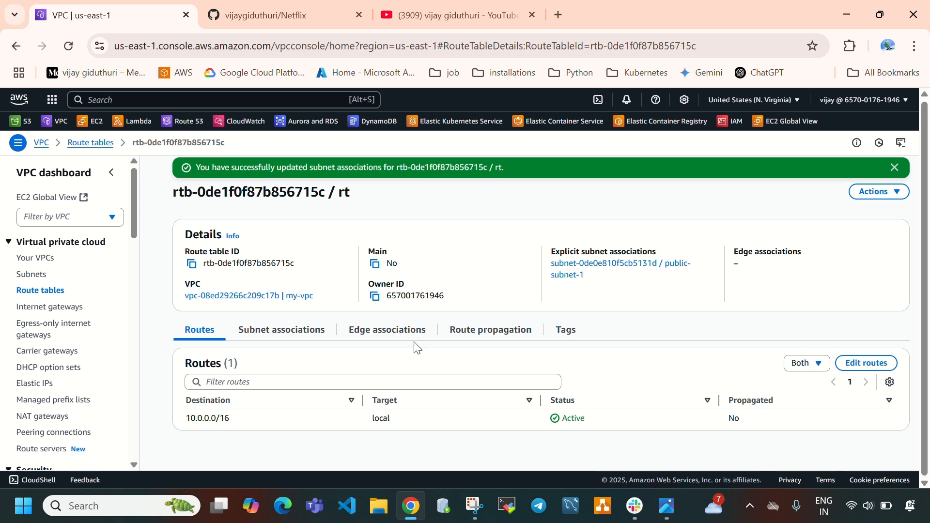
left_click(257, 335)
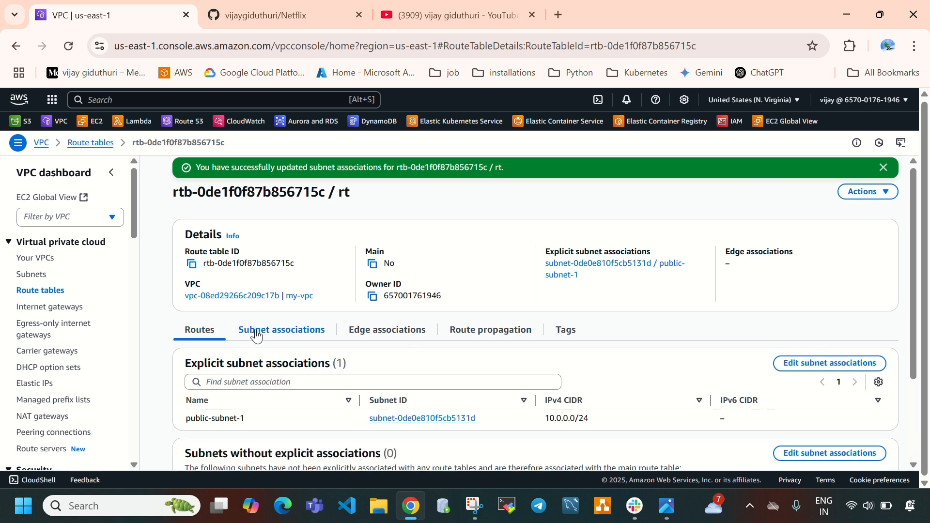
left_click_drag(191, 419, 271, 418)
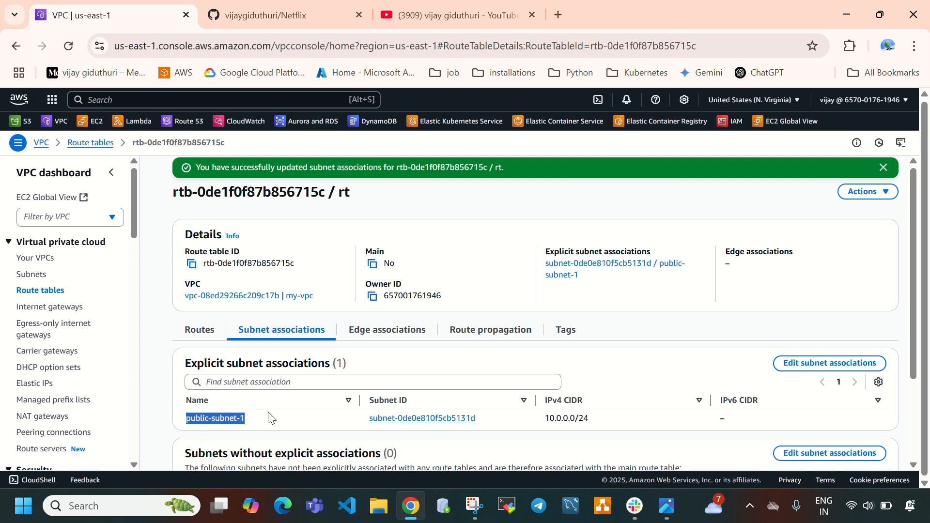
Add a route to the rt route table with destination 0.0.0.0/0 and the internet gateway igw-07fb24ad12360aa07 as target, and save the changes
left_click(205, 333)
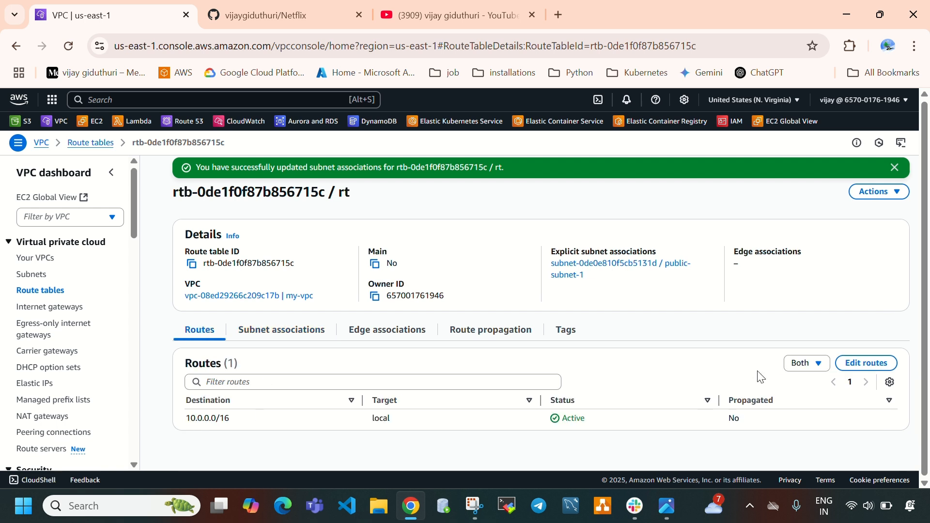
left_click(852, 363)
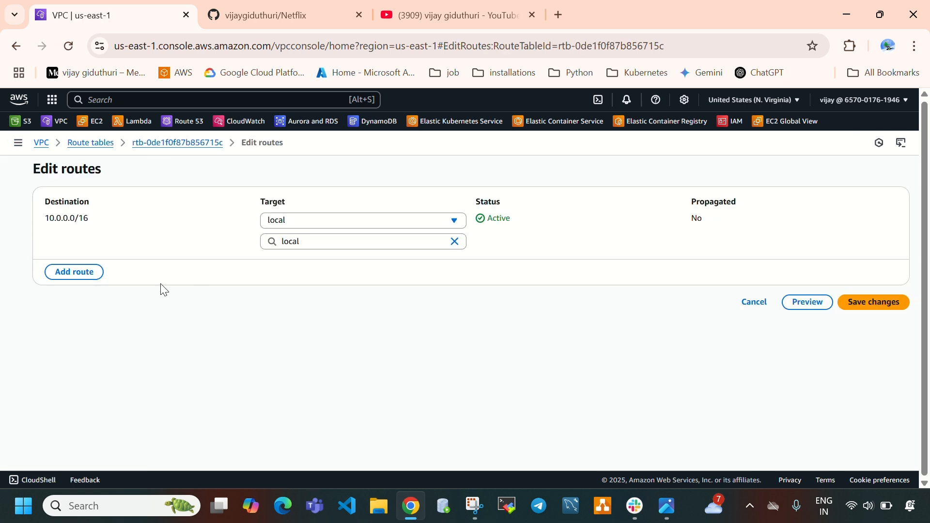
left_click(72, 273)
left_click(114, 262)
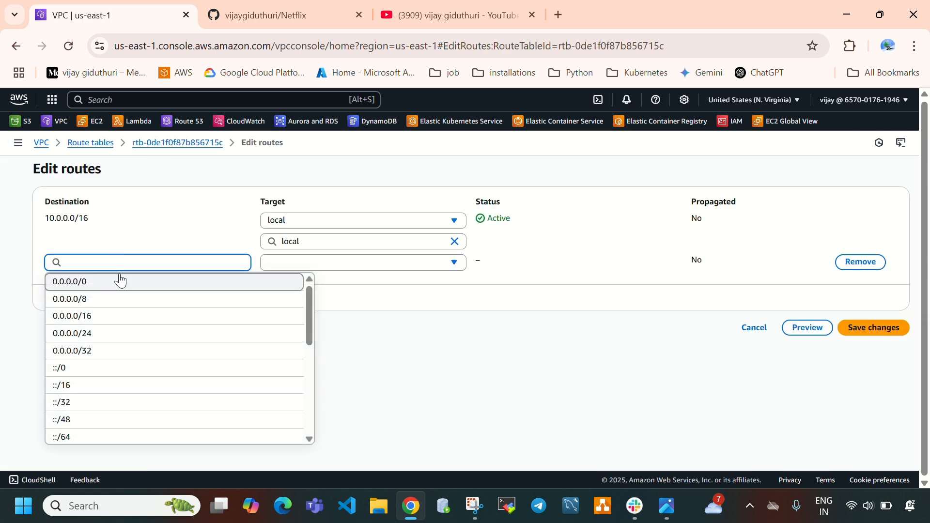
left_click(119, 274)
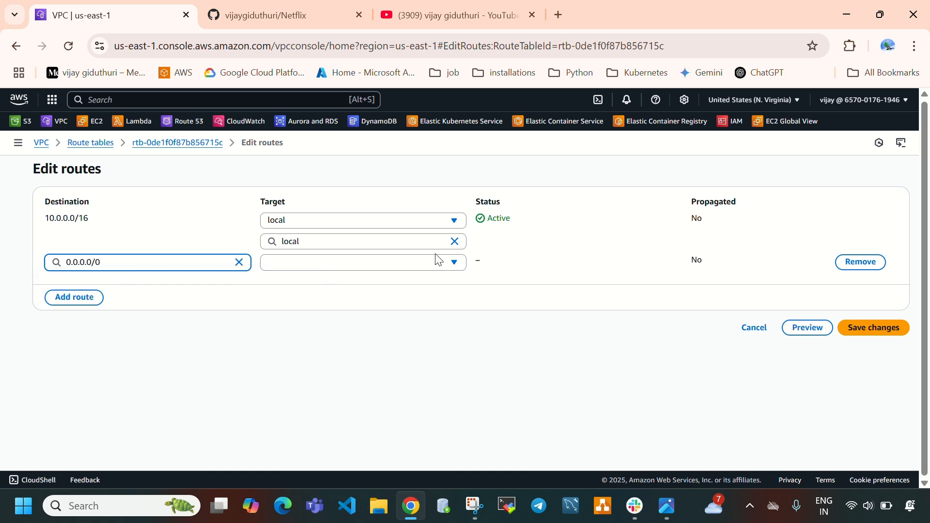
left_click(389, 263)
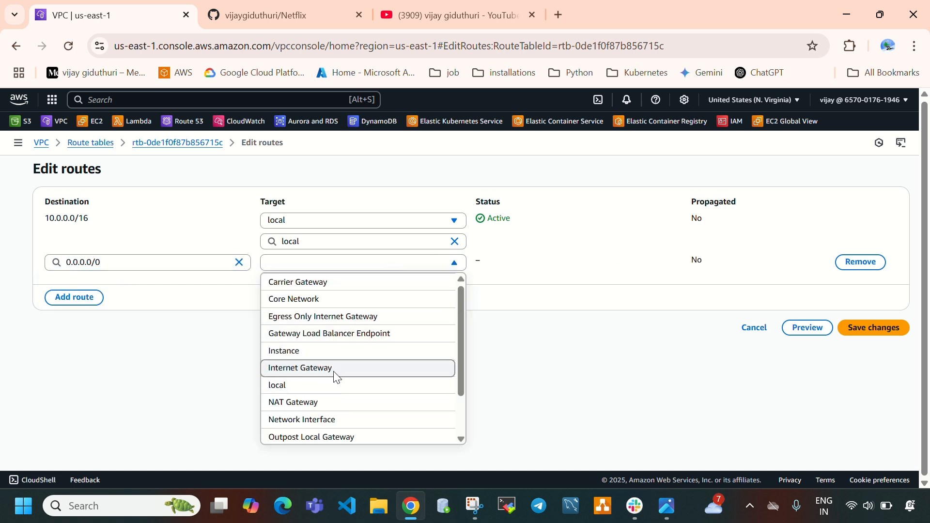
left_click(334, 369)
left_click(339, 320)
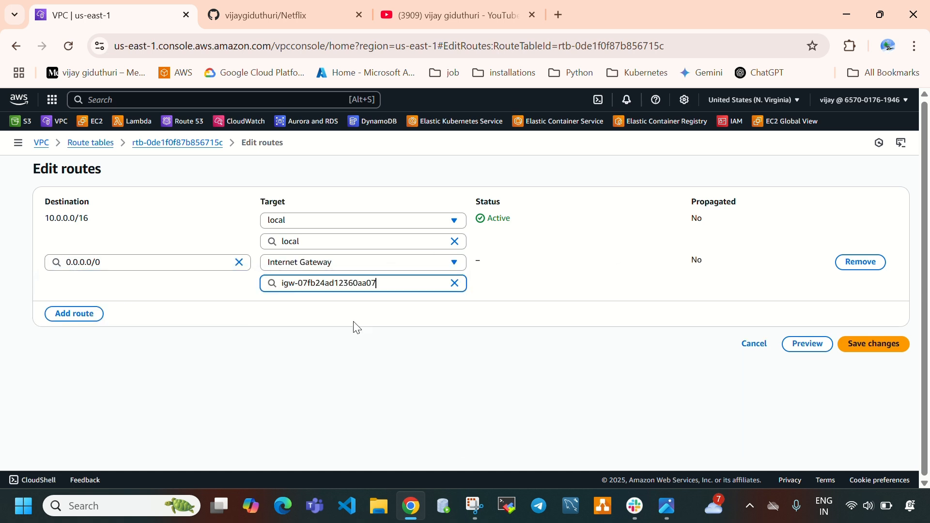
left_click(875, 344)
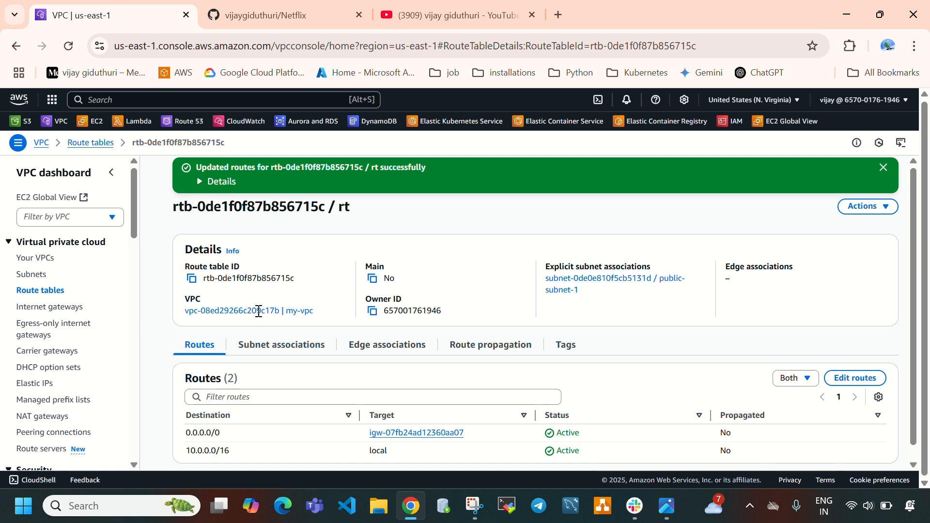
Open the EC2 console in a separate browser tab and show its instances list
left_click(398, 14)
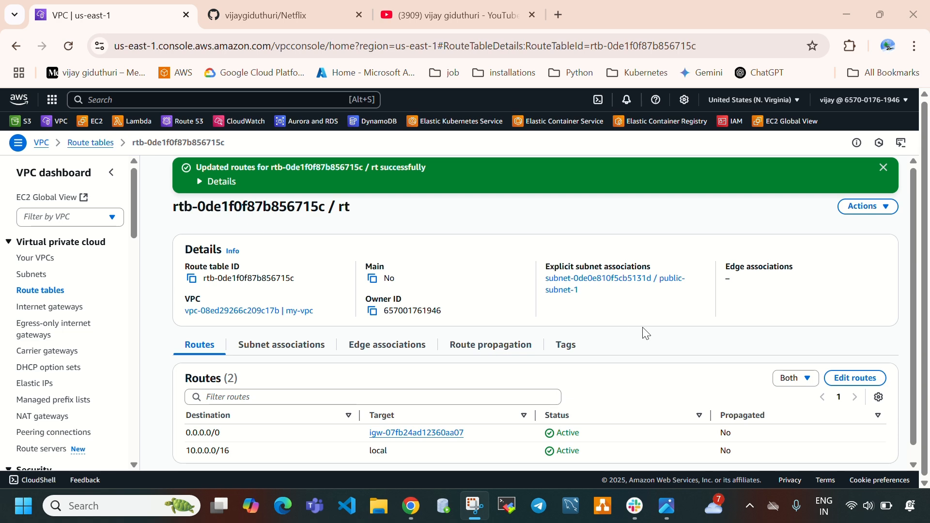
left_click(679, 510)
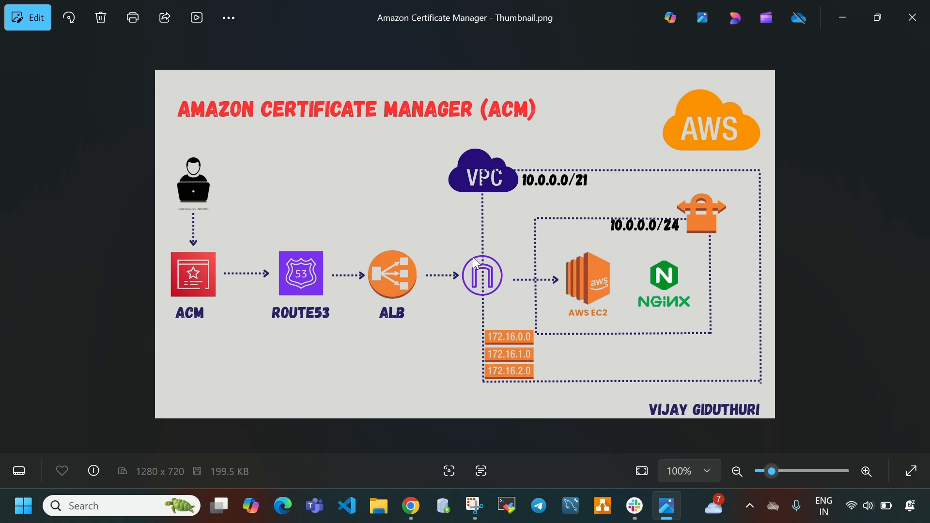
left_click(673, 511)
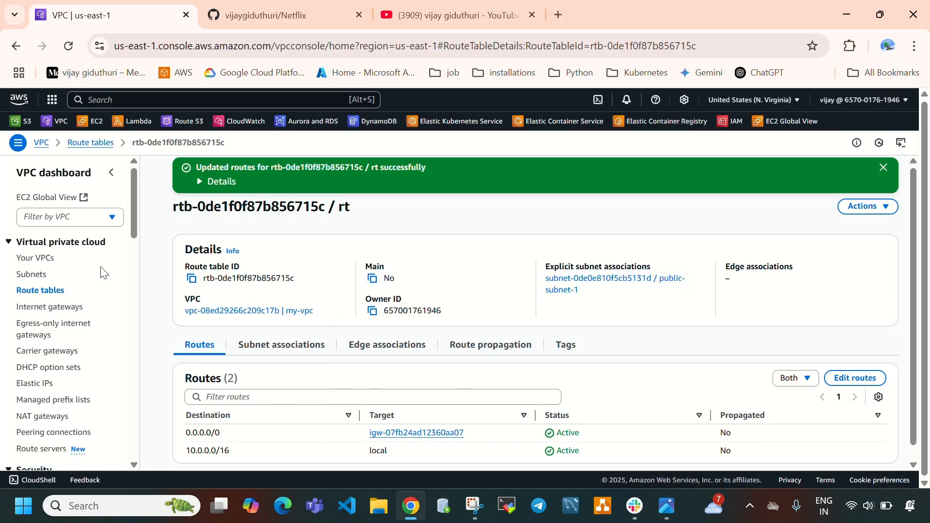
right_click(89, 121)
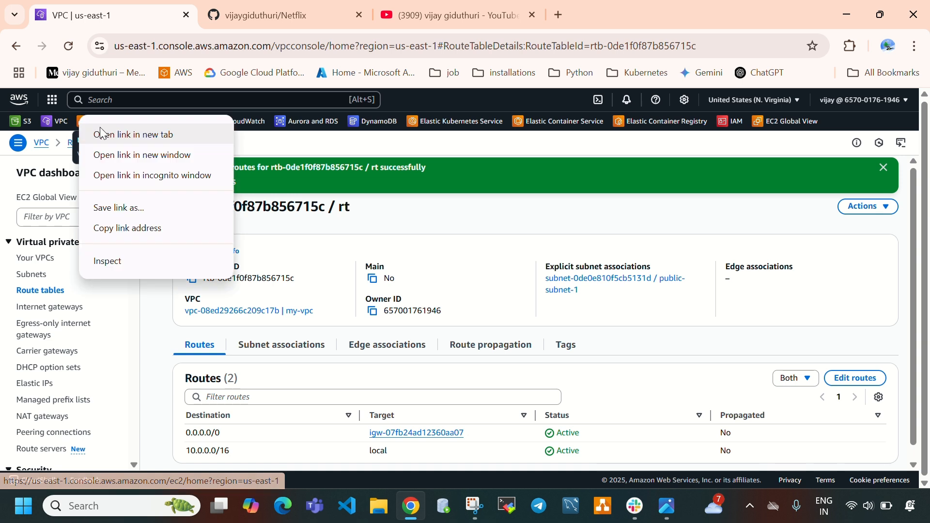
left_click(124, 135)
left_click(249, 19)
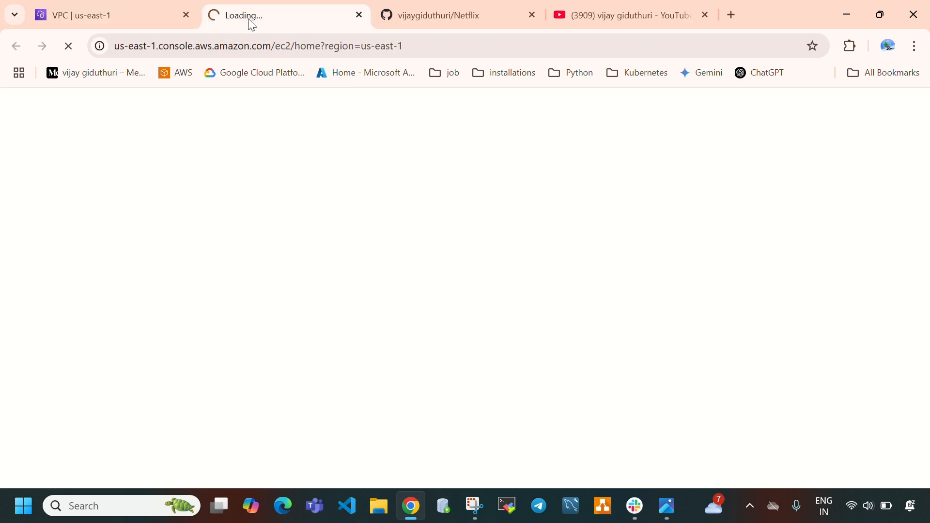
left_click(49, 249)
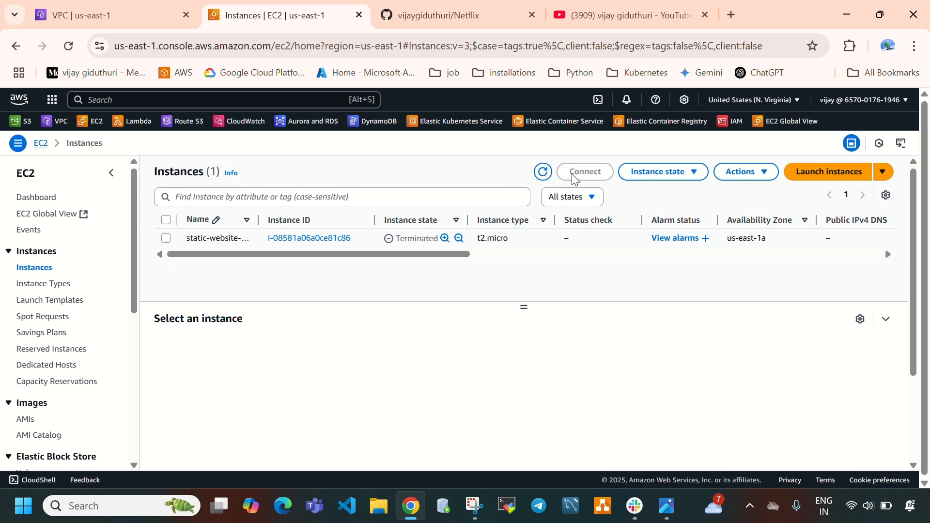
Start launching a new EC2 instance and name it acm-instance
left_click(811, 183)
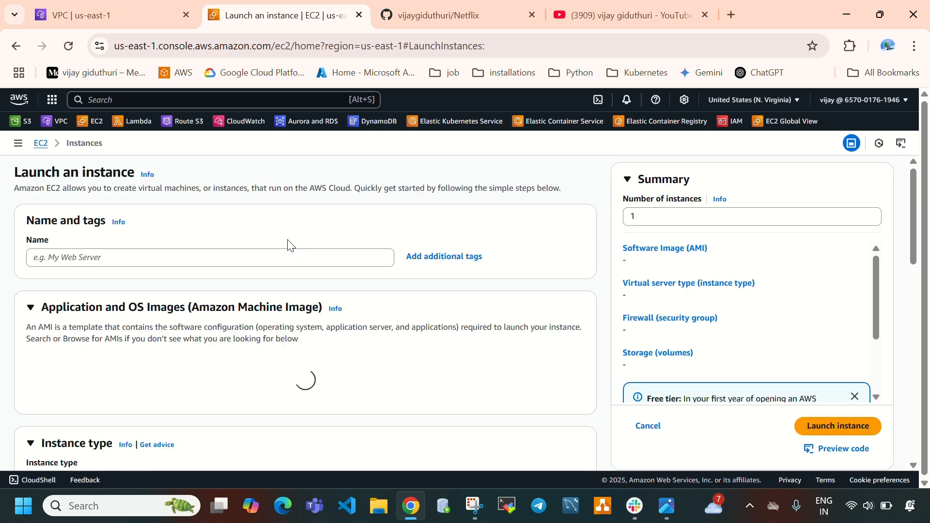
left_click(260, 308)
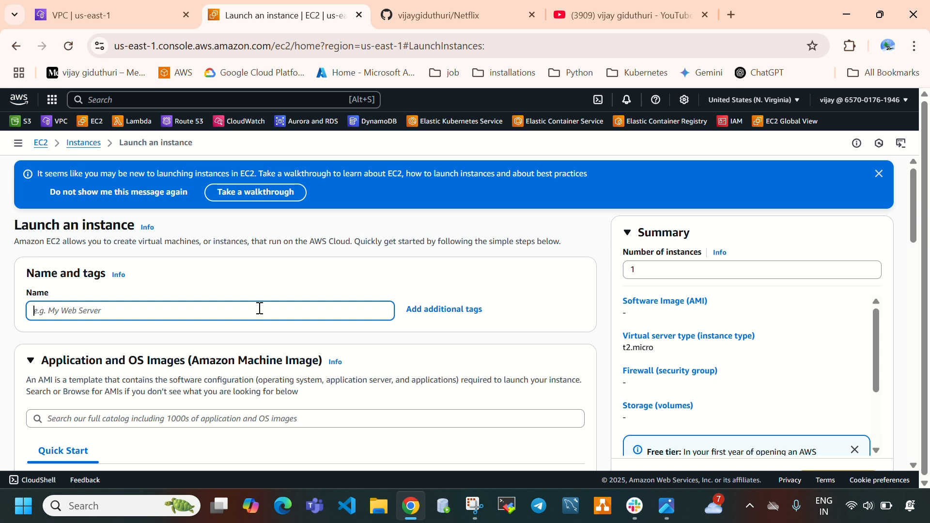
type("acm-")
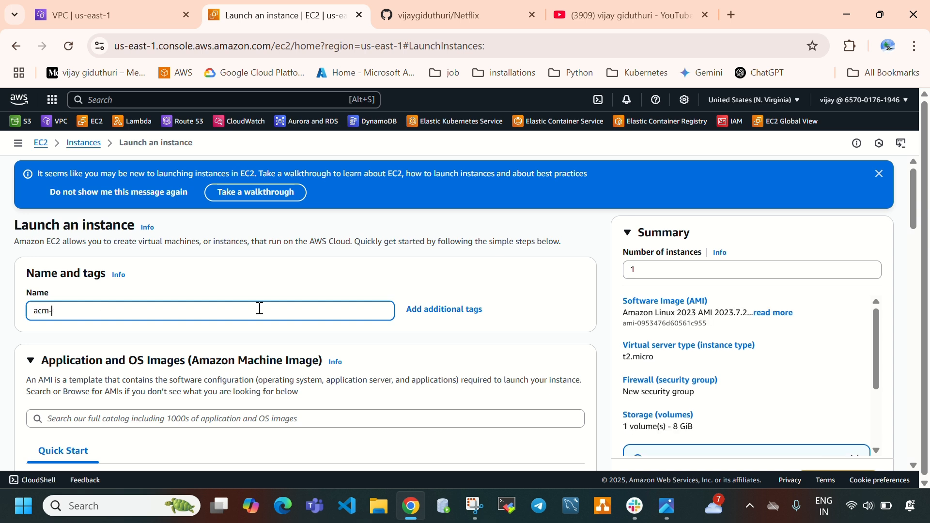
type("instance")
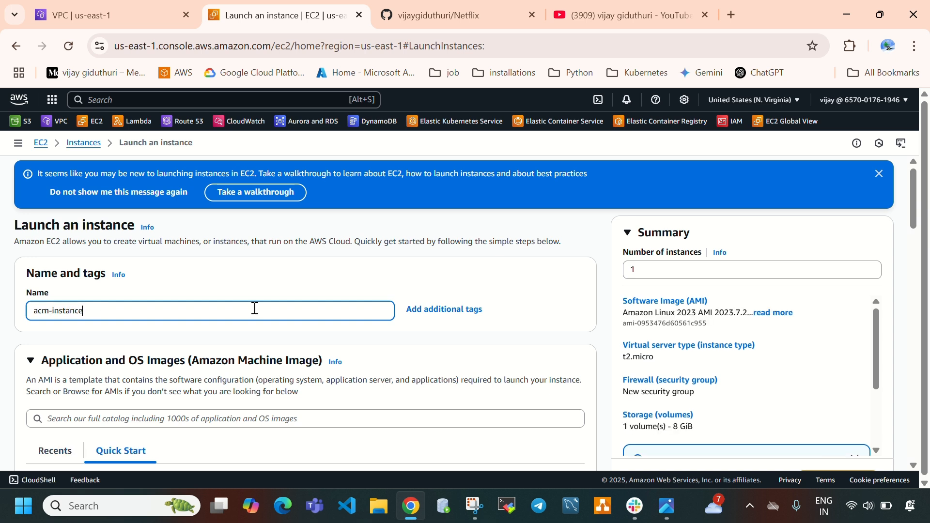
Choose Ubuntu as the machine image for the new instance
scroll(251, 329, "down", 3)
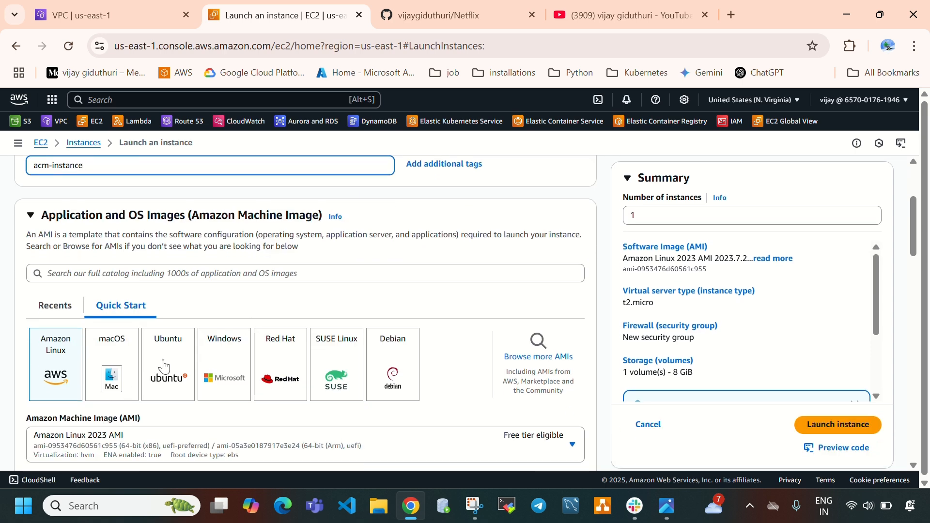
left_click(168, 354)
scroll(220, 307, "down", 7)
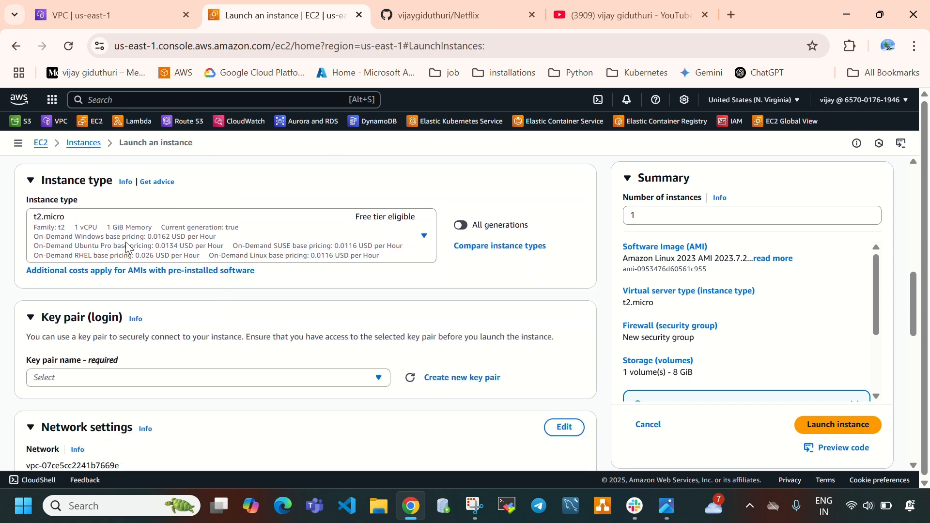
scroll(75, 224, "up", 3)
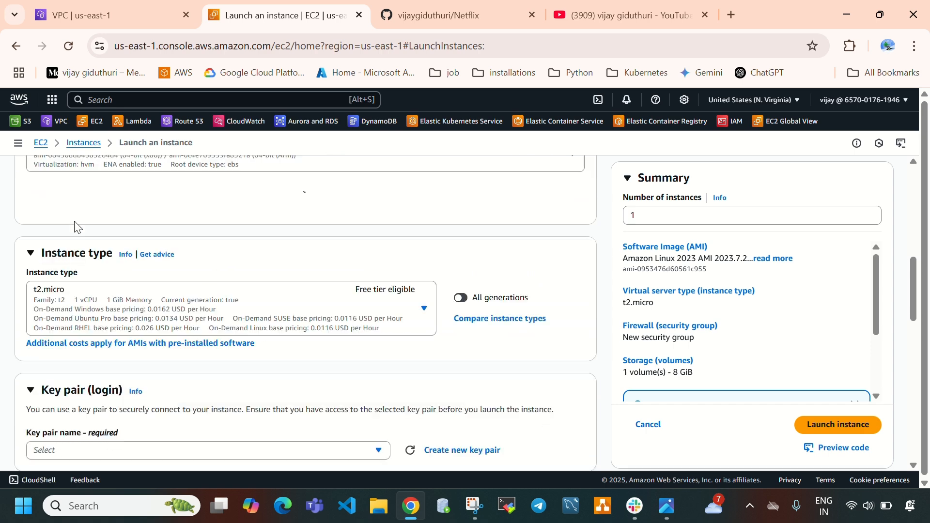
scroll(128, 237, "down", 2)
scroll(240, 294, "down", 5)
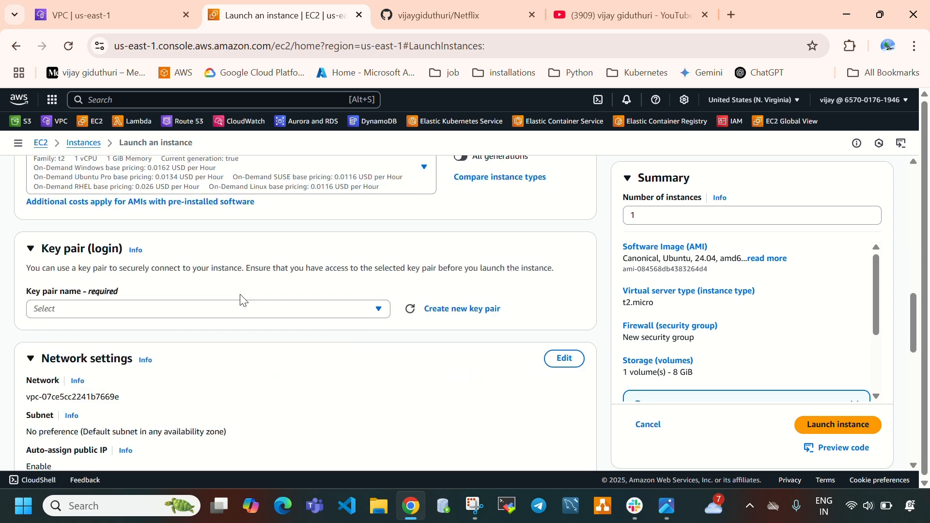
left_click(194, 248)
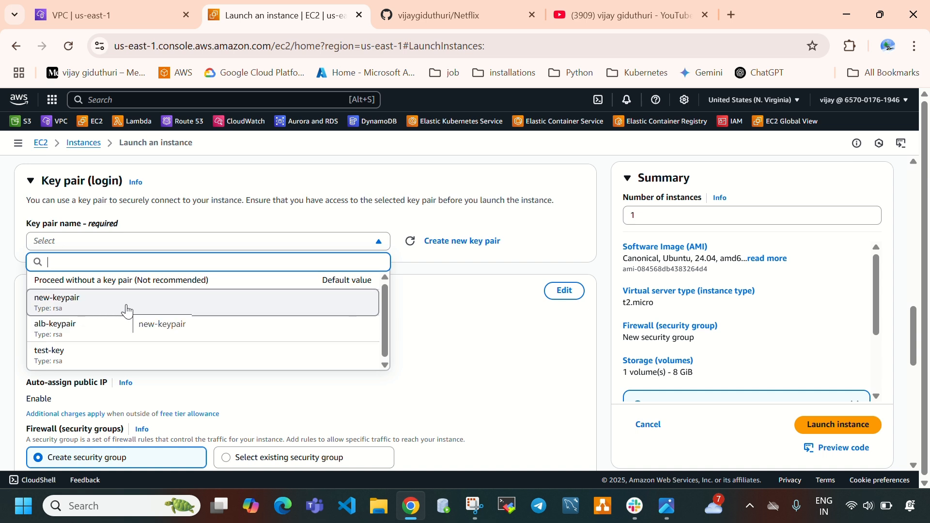
left_click(444, 250)
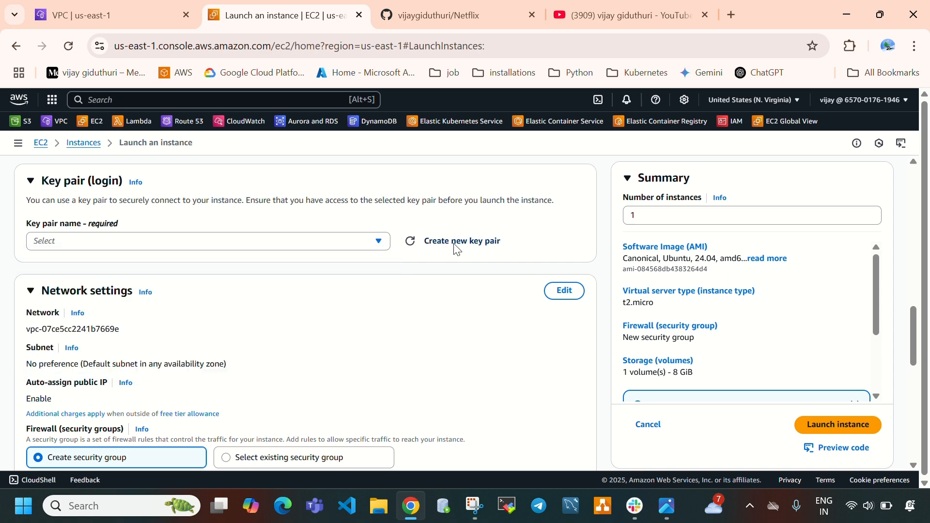
left_click(315, 228)
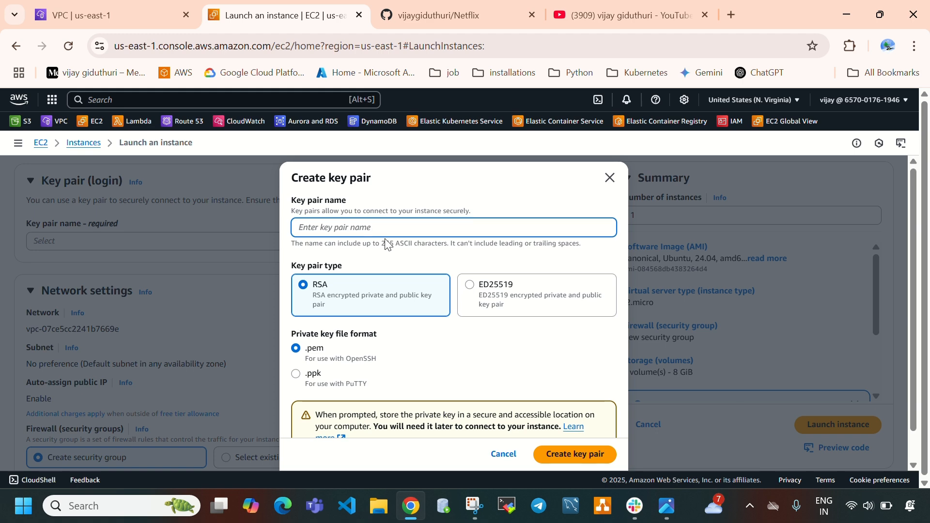
scroll(389, 251, "down", 1)
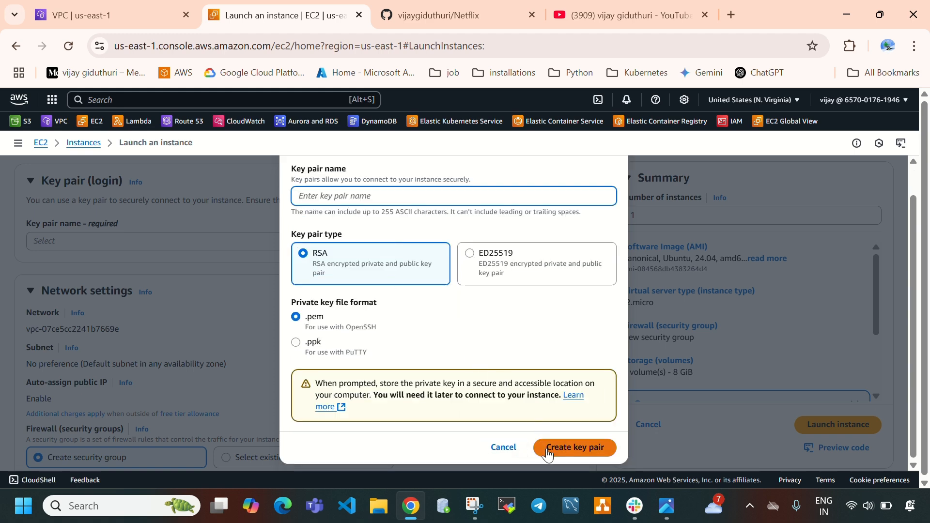
left_click(249, 273)
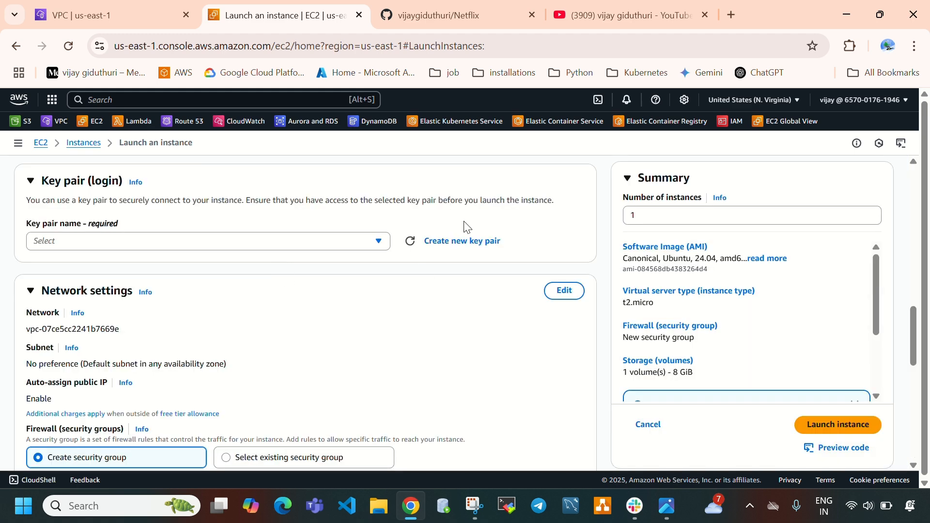
Select the existing new-keypair as the instance's login key pair
left_click(202, 249)
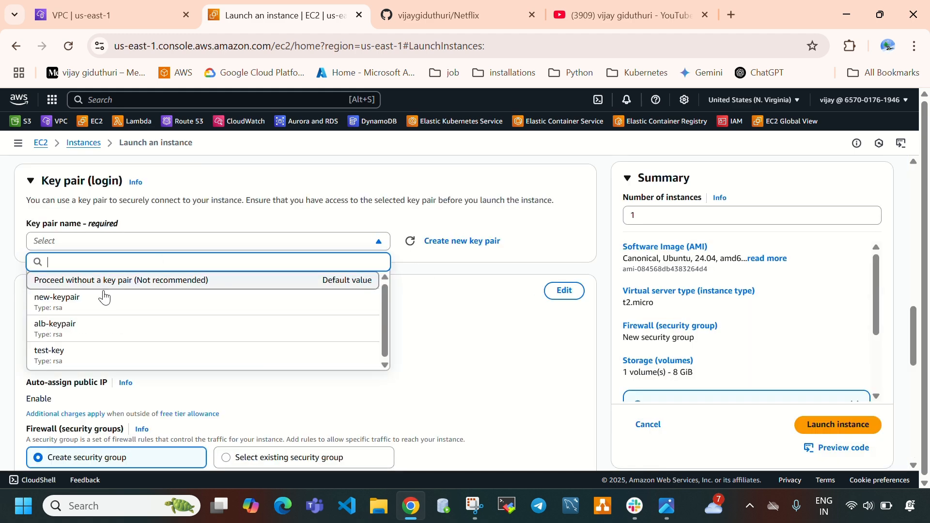
left_click(91, 312)
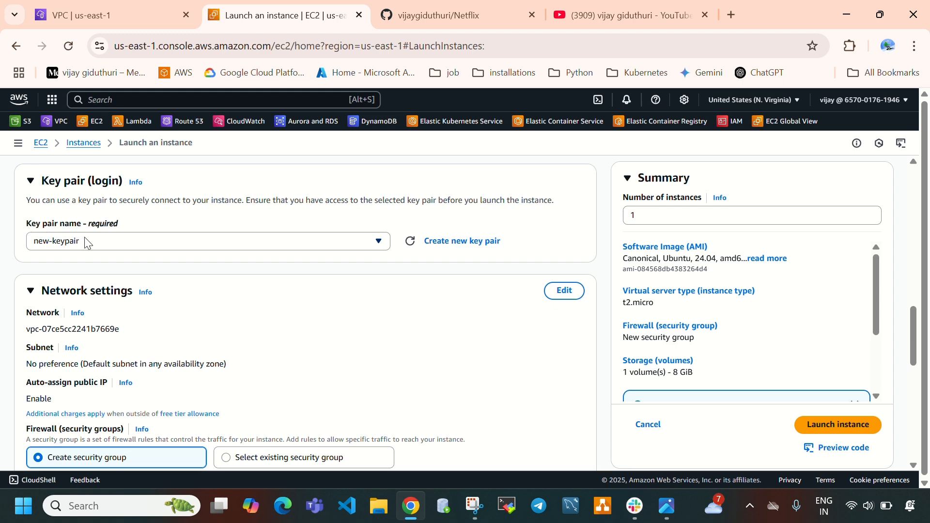
Edit the network settings to place the instance in my-vpc and its public-subnet-1 subnet
scroll(315, 274, "down", 3)
scroll(310, 274, "up", 1)
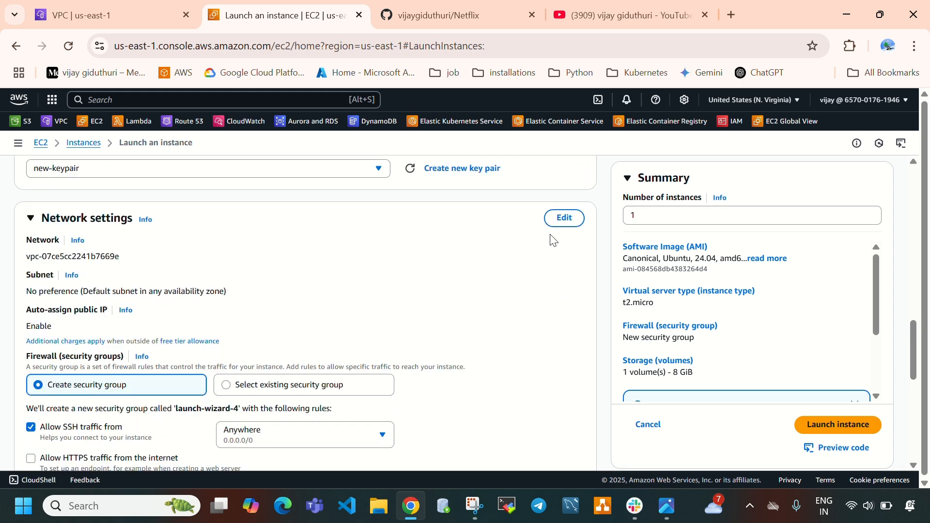
left_click(667, 506)
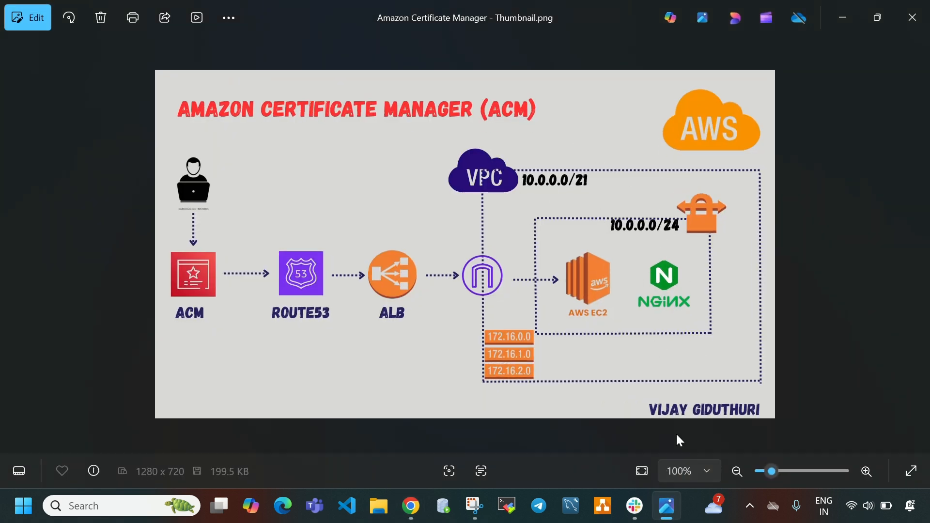
left_click(667, 506)
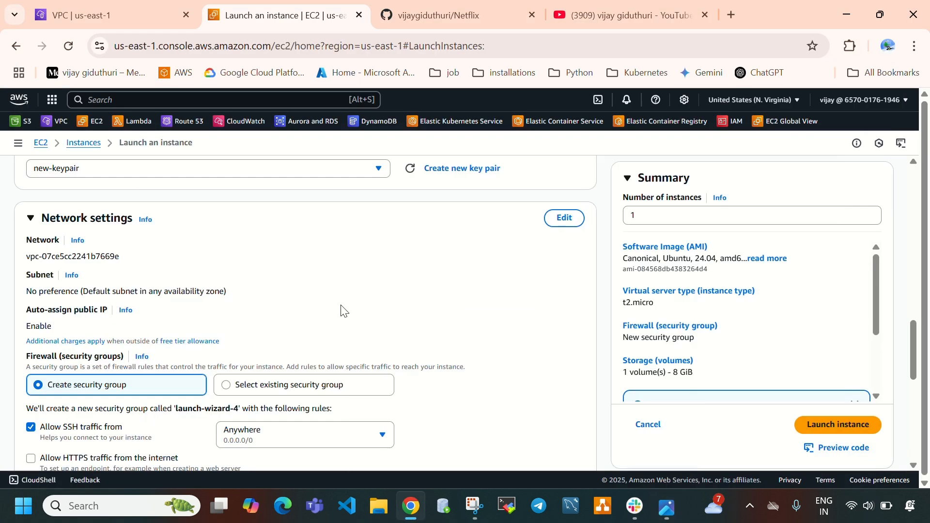
left_click(565, 218)
left_click(197, 260)
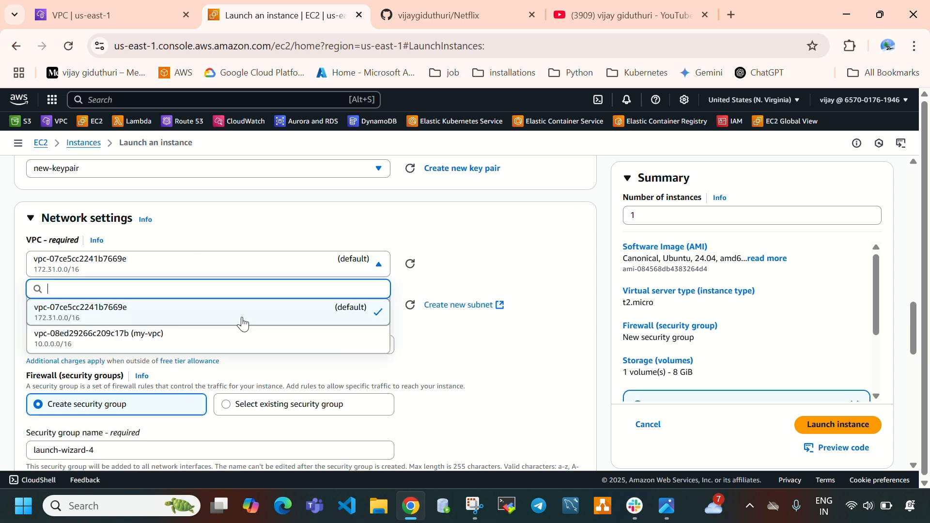
left_click(152, 333)
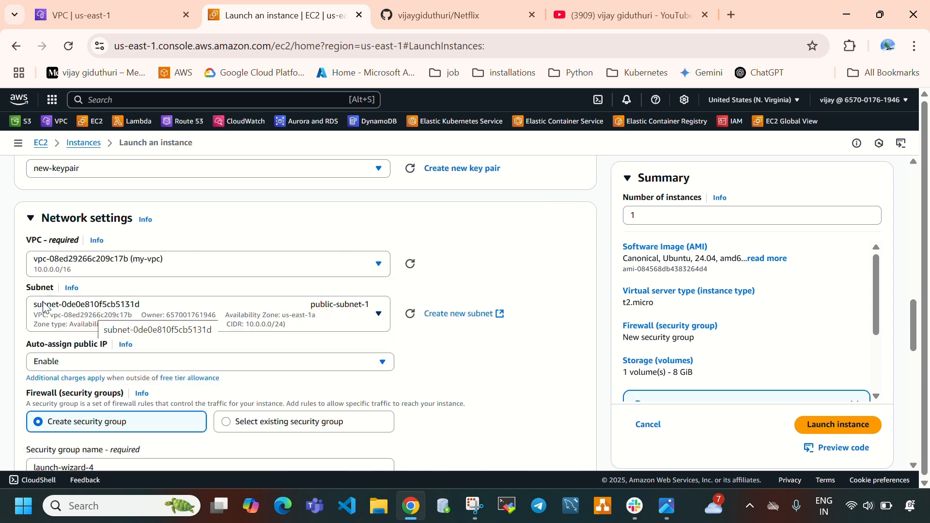
left_click(304, 323)
left_click(316, 371)
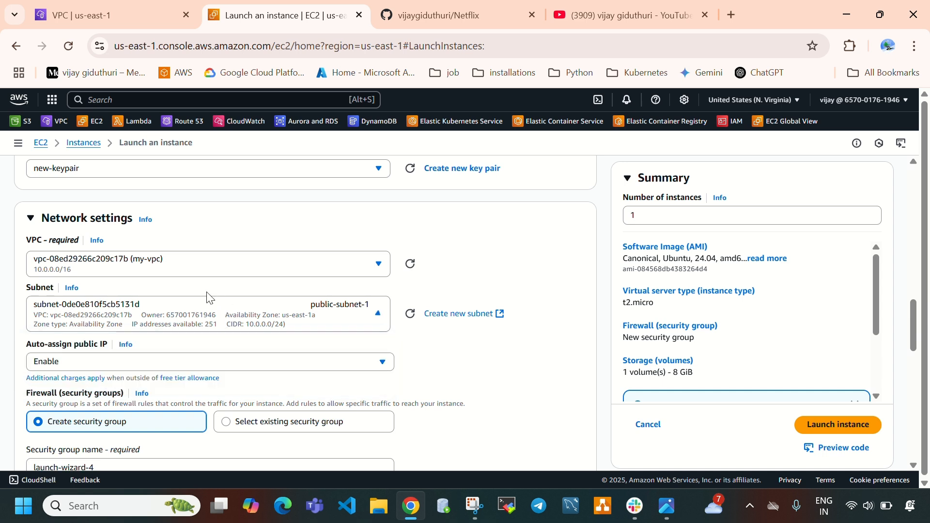
Check the available options for auto-assigning a public IP to the instance
scroll(353, 286, "down", 1)
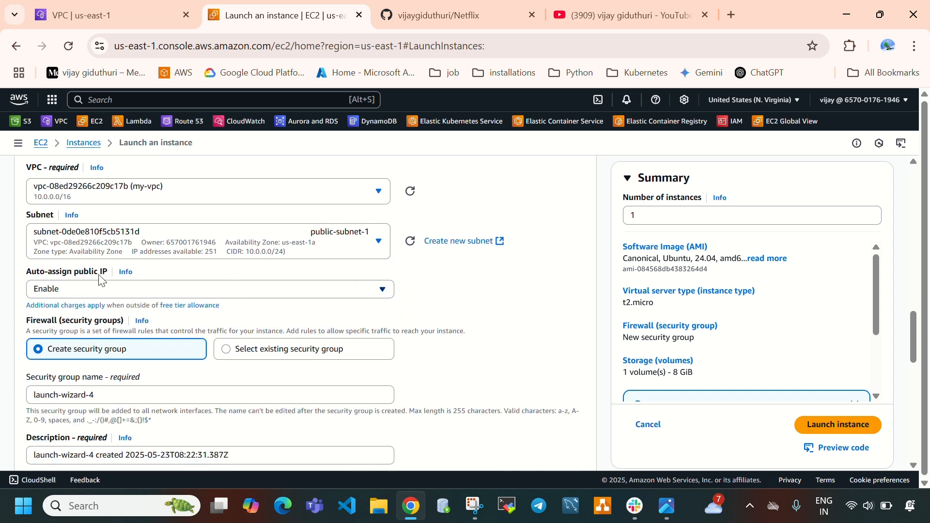
left_click(87, 296)
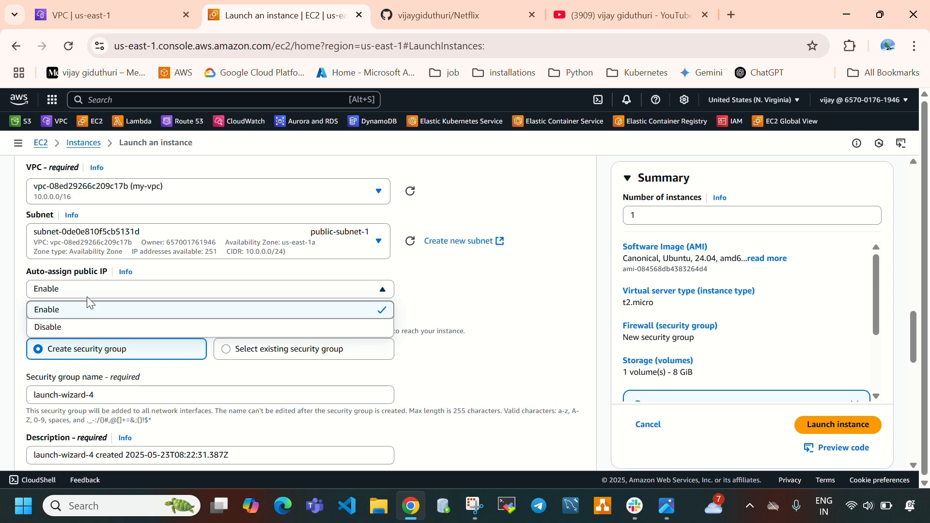
left_click(453, 285)
Name the new security group acm-sg and enter acm-sg as its description
scroll(297, 301, "down", 1)
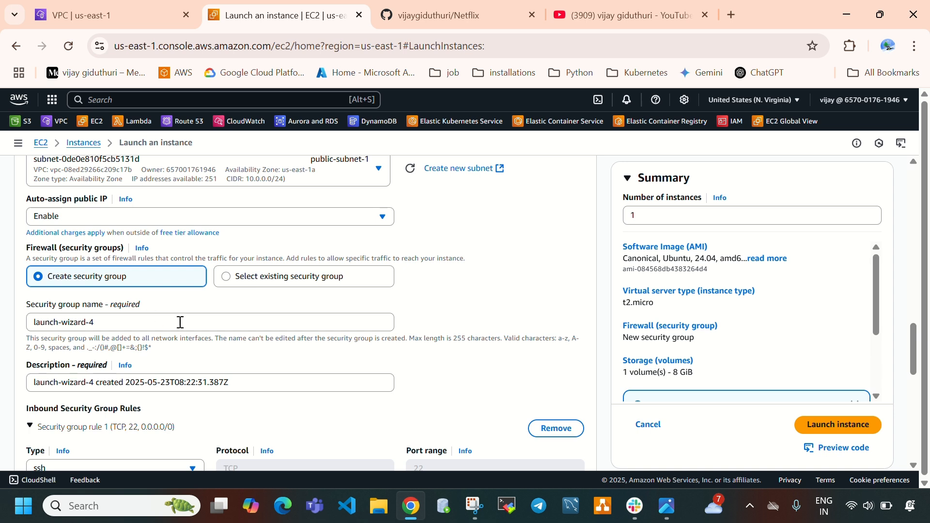
left_click_drag(150, 321, 1, 315)
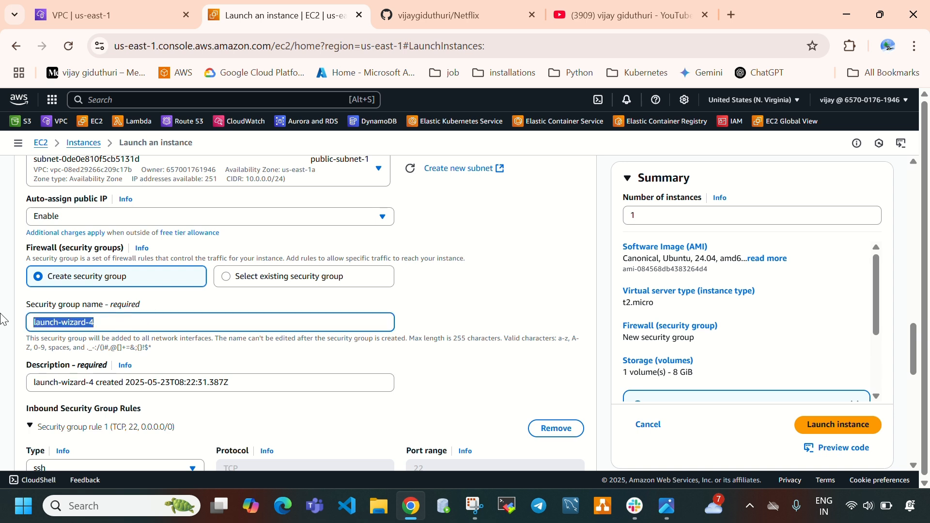
type("acm")
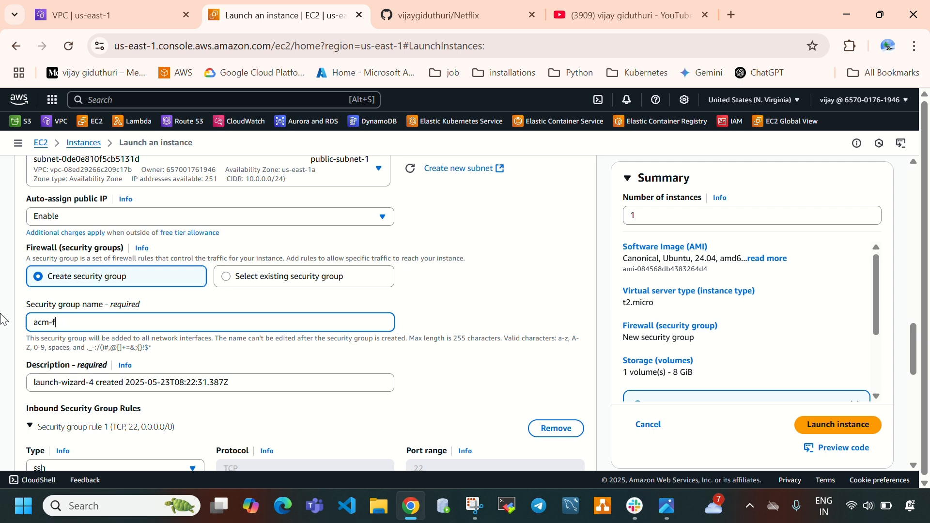
type("-sg")
left_click_drag(241, 382, 3, 383)
key("BackSpace")
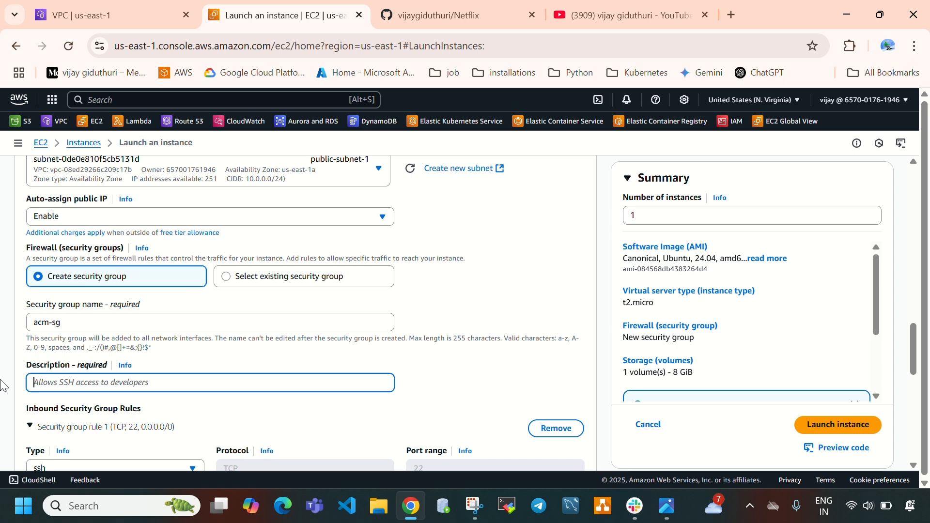
type("acm-")
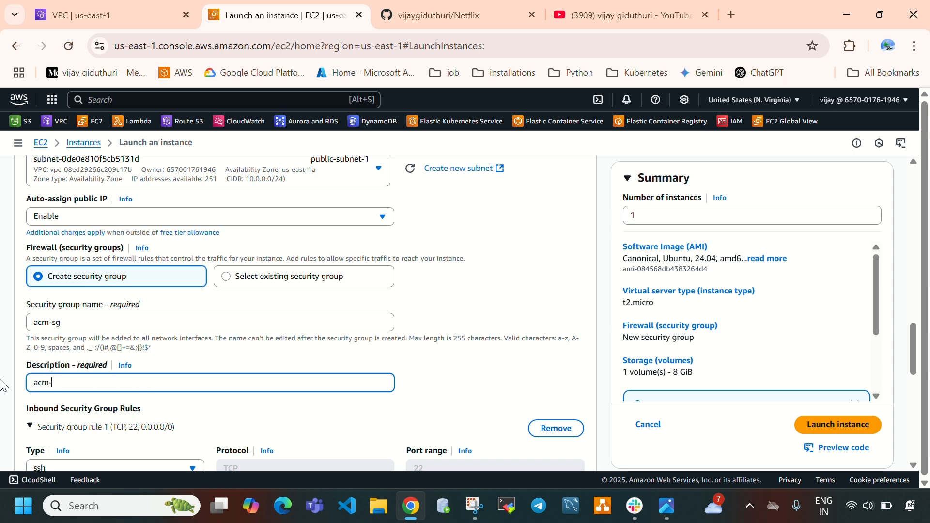
type("sg")
Add a second inbound security group rule of type HTTP with source type Anywhere
scroll(194, 375, "down", 3)
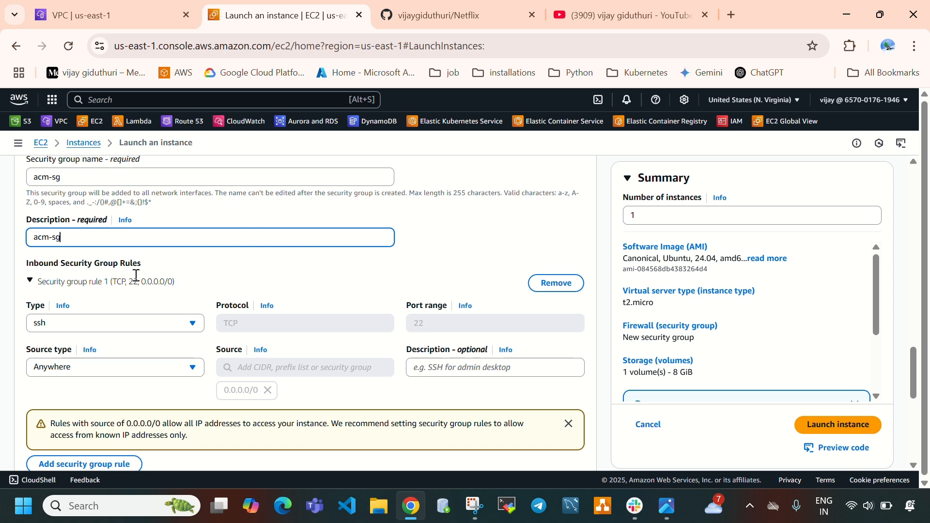
scroll(135, 333, "down", 1)
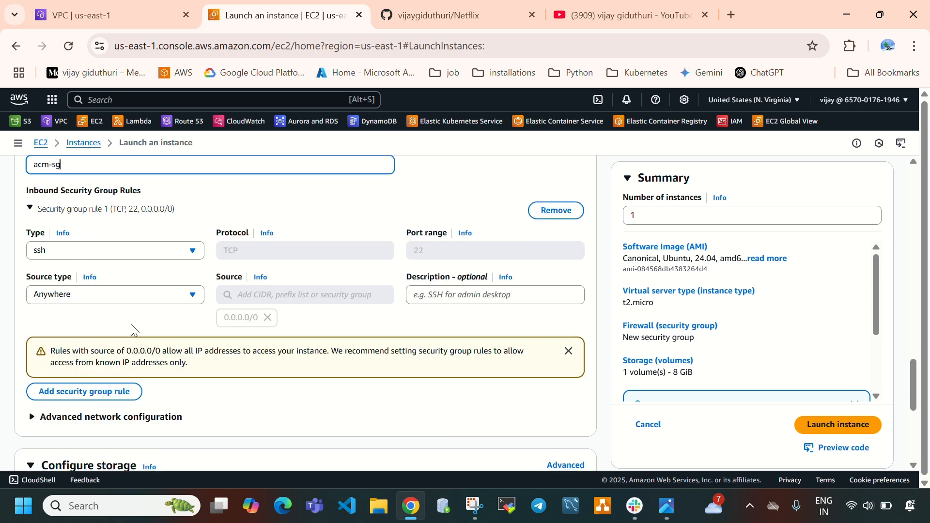
scroll(144, 278, "down", 1)
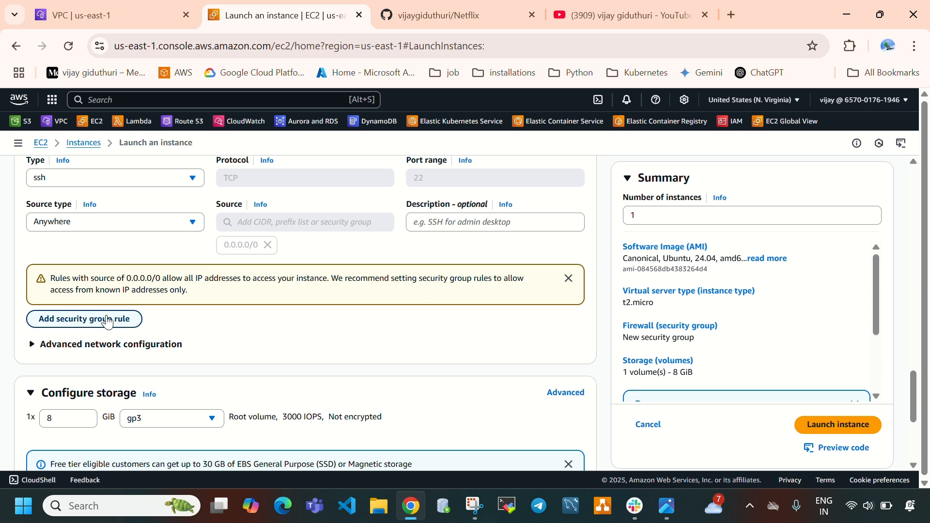
left_click(108, 321)
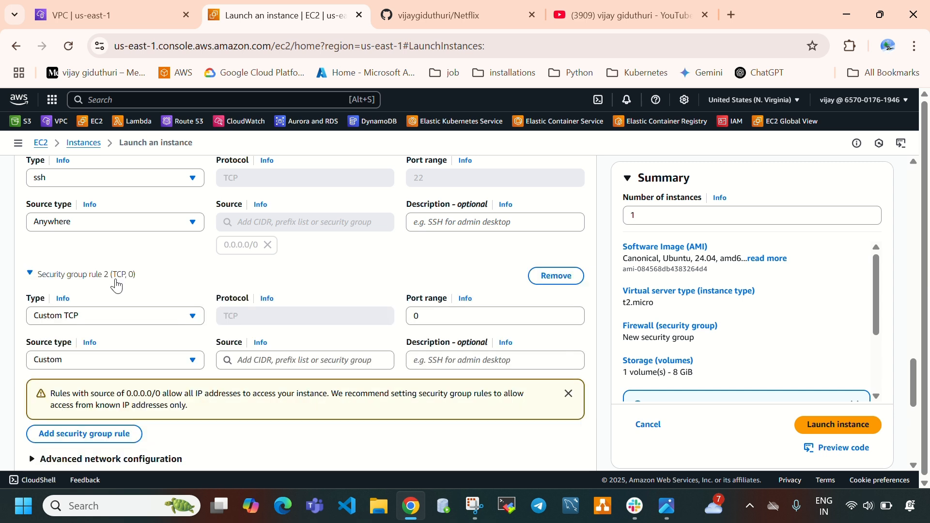
left_click(108, 315)
scroll(104, 294, "down", 3)
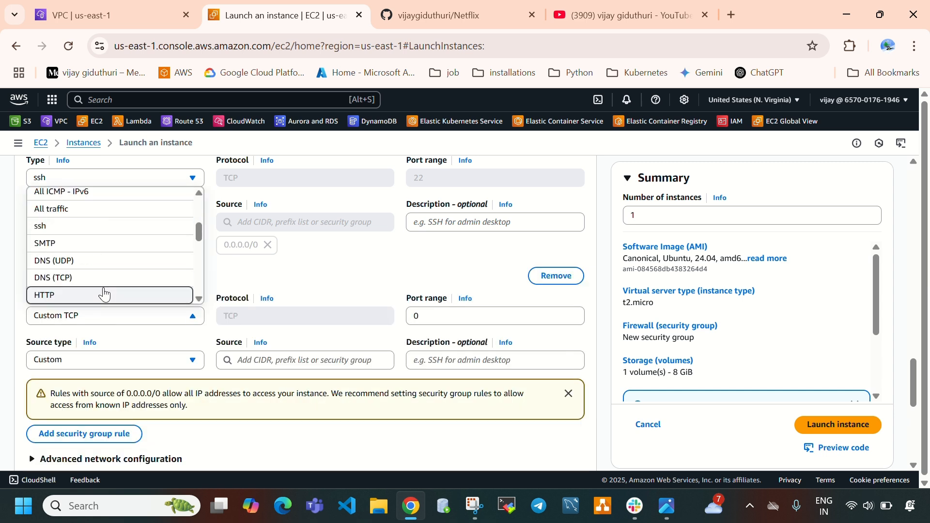
left_click(104, 295)
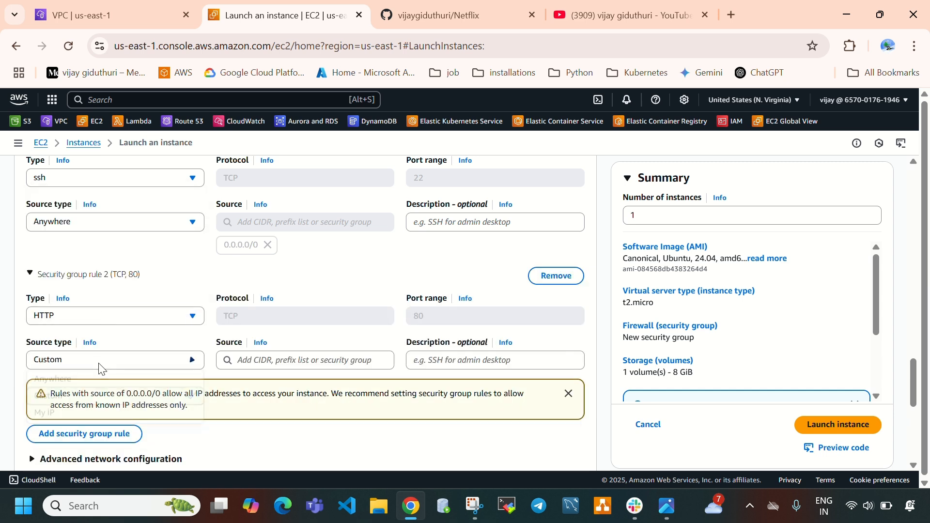
left_click(101, 359)
left_click(101, 381)
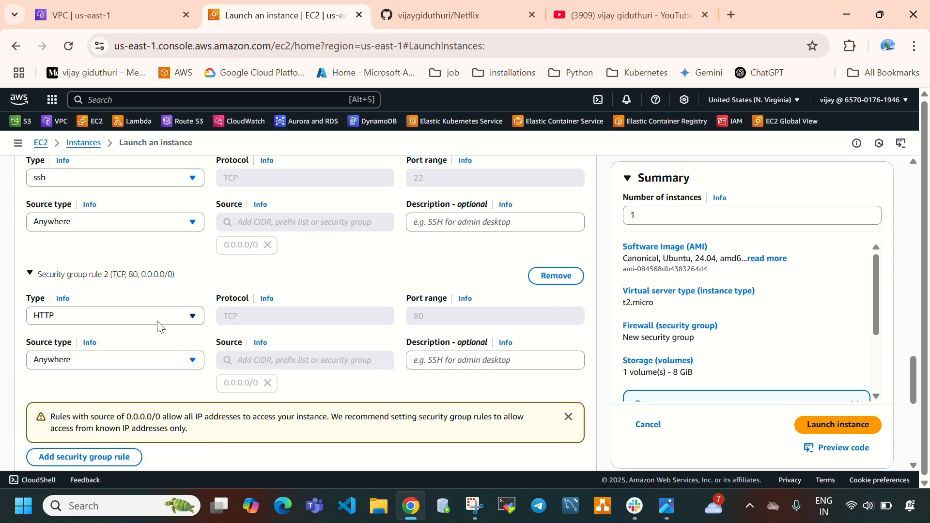
Keep the 8 GiB gp3 root volume and launch the instance
scroll(177, 342, "down", 6)
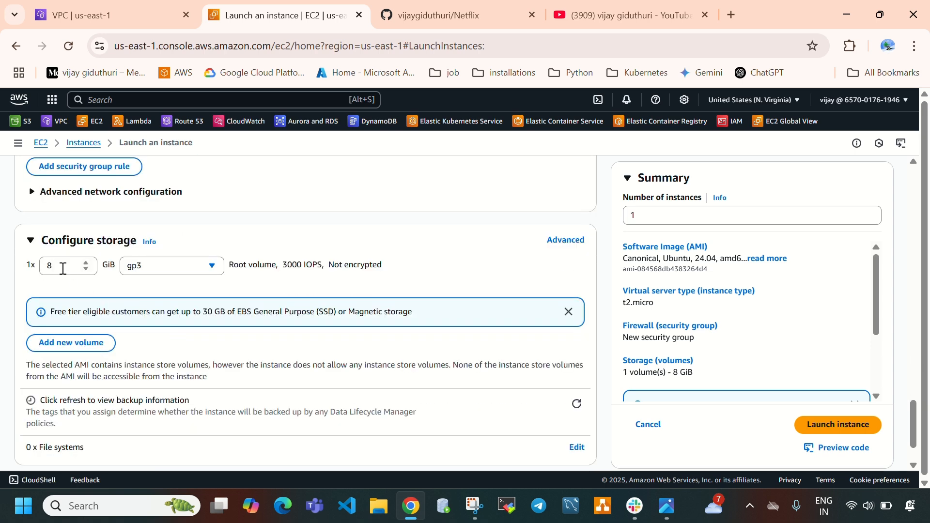
double_click(63, 269)
left_click(249, 228)
scroll(487, 356, "down", 1)
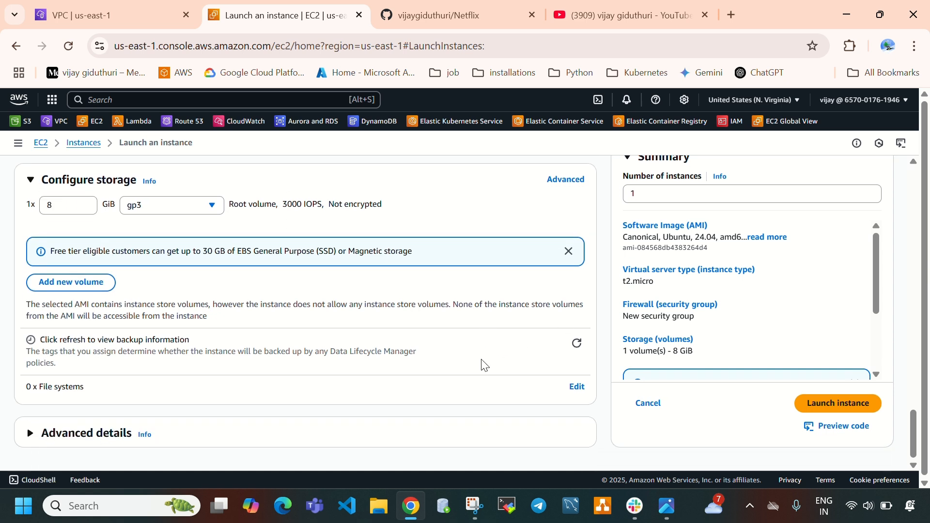
left_click(832, 406)
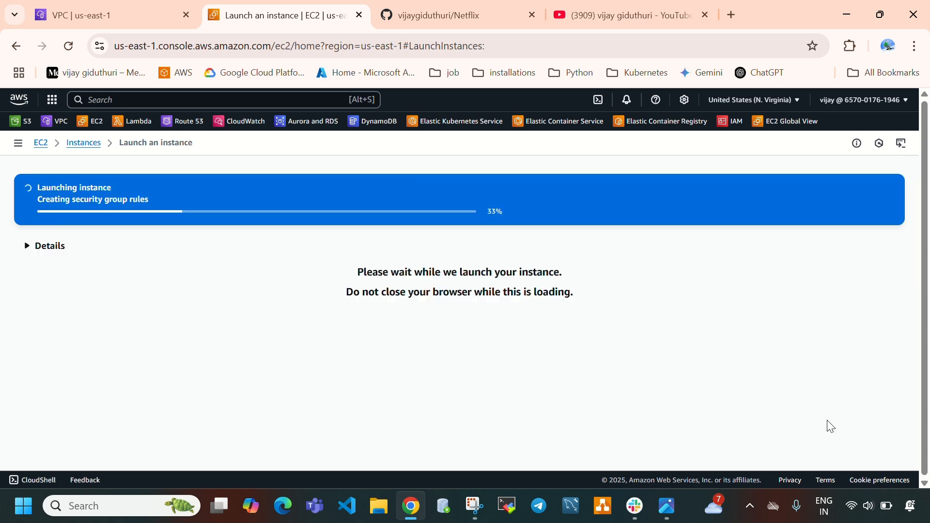
Switch to the GitHub browser tab and open the test-repo repository from the account's repository list
left_click_drag(626, 13, 455, 14)
left_click(624, 15)
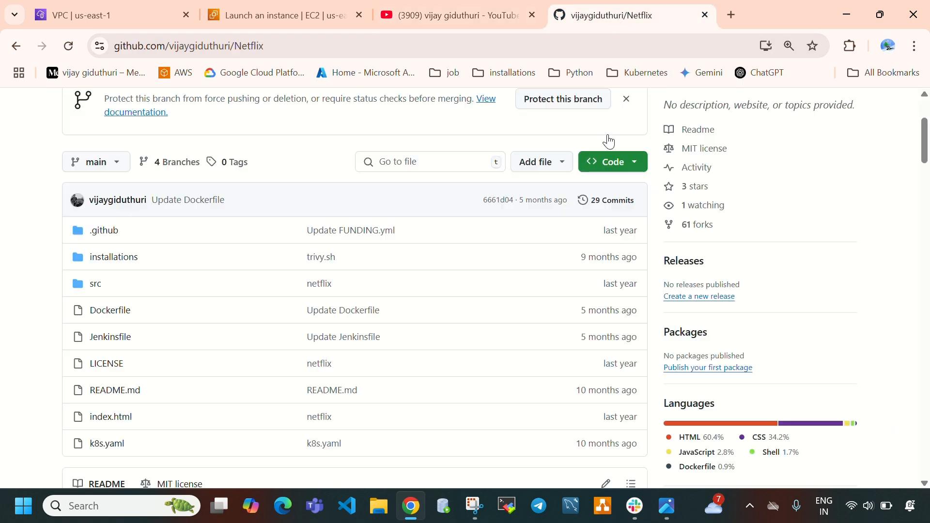
left_click(898, 110)
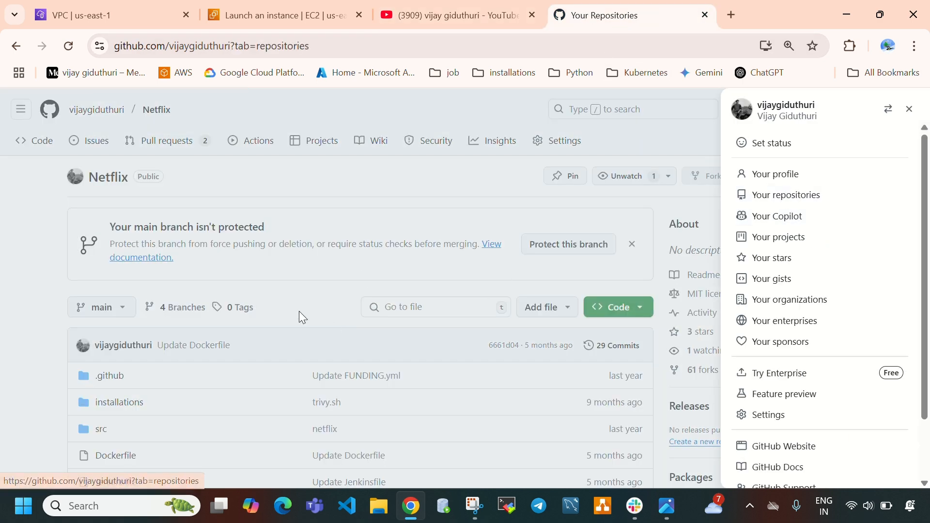
scroll(280, 243, "down", 10)
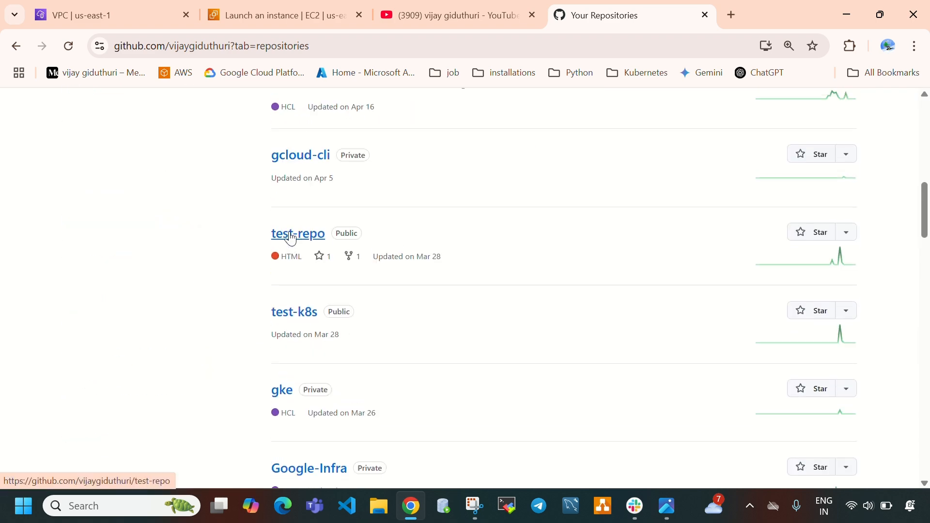
left_click(291, 238)
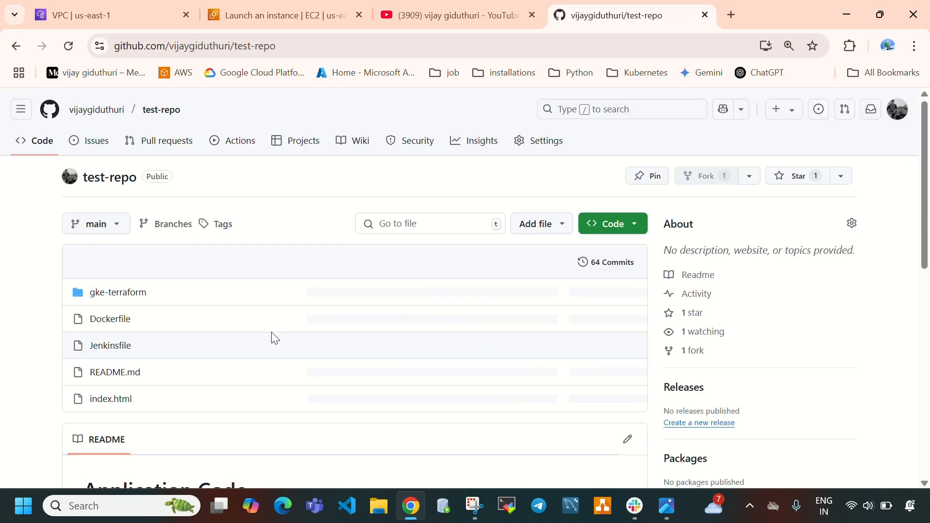
Open index.html in test-repo, and return to the EC2 browser tab to open the Instances list
left_click(111, 402)
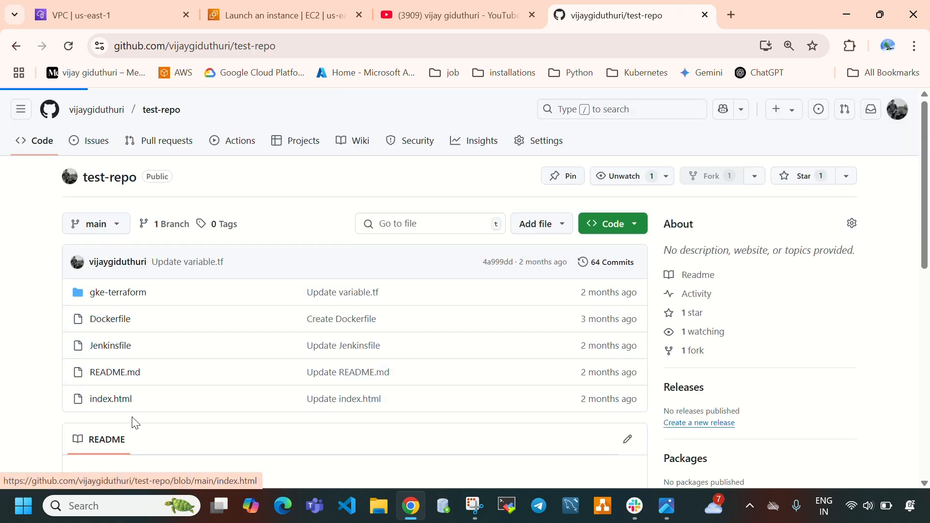
left_click(232, 10)
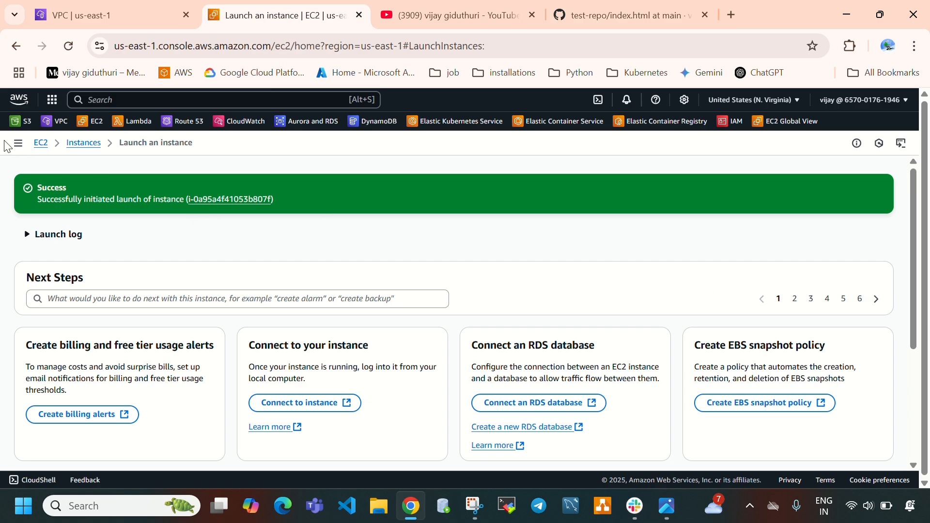
left_click(80, 143)
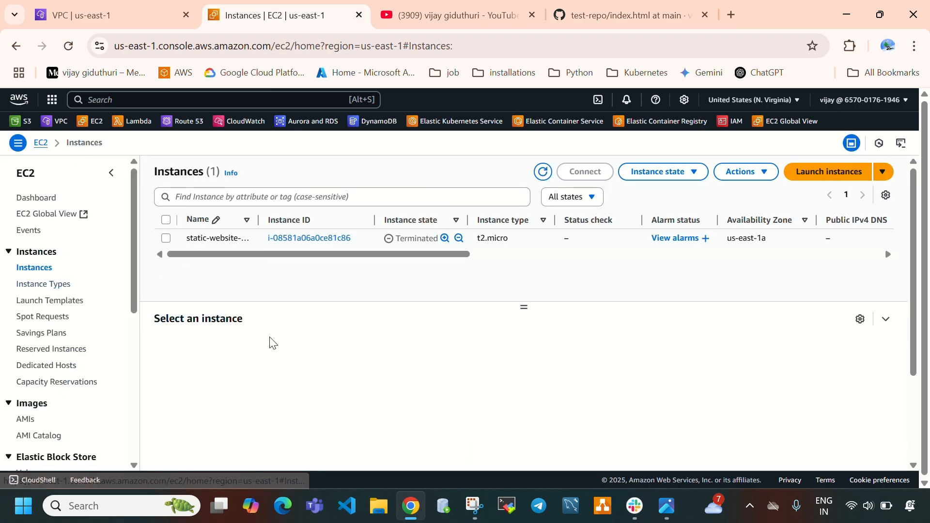
Refresh the Instances list and filter it to Instance state = running
left_click(543, 171)
left_click(324, 195)
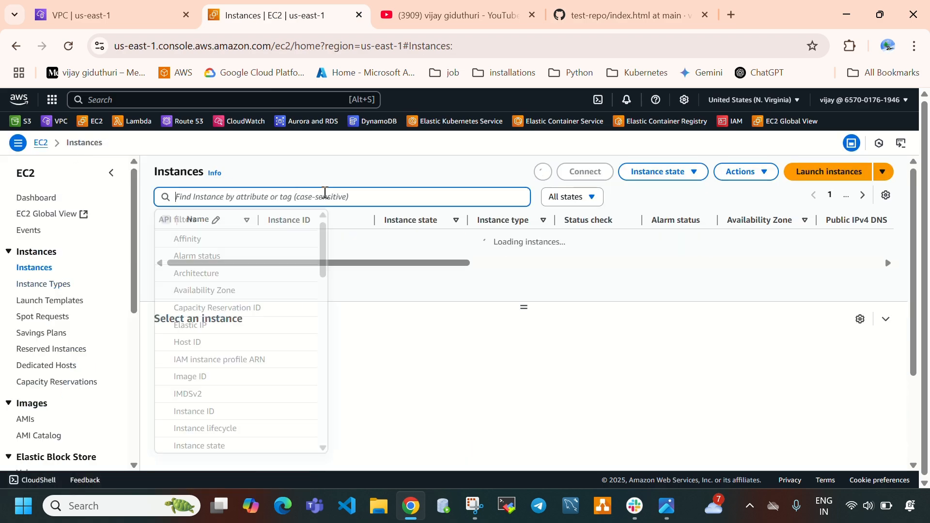
left_click(208, 447)
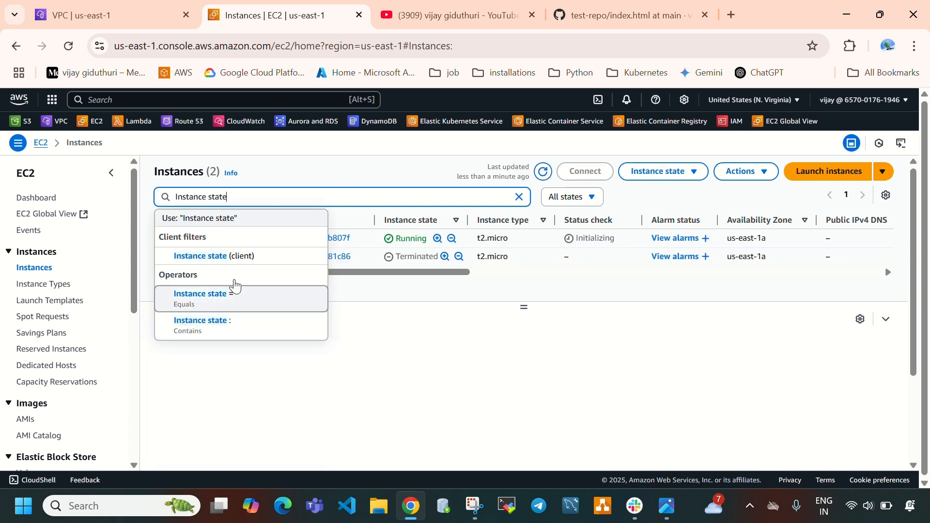
left_click(234, 303)
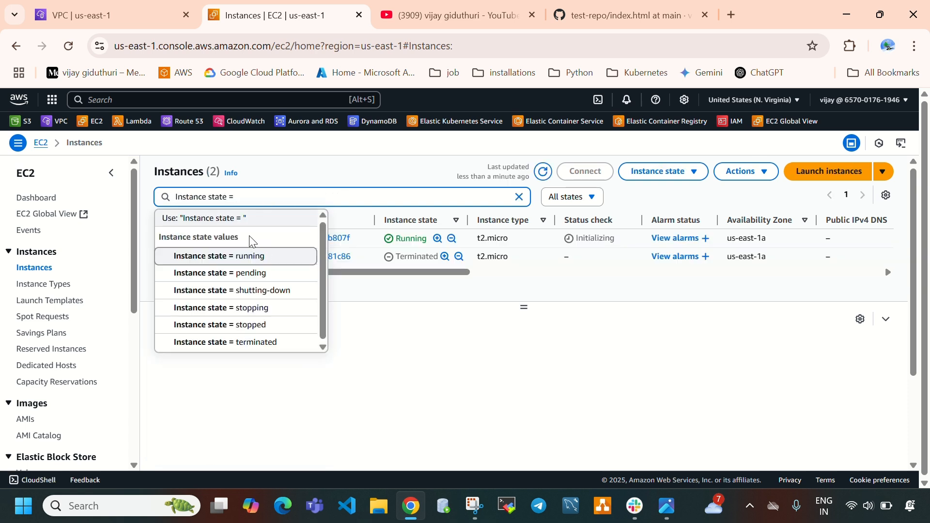
left_click(245, 256)
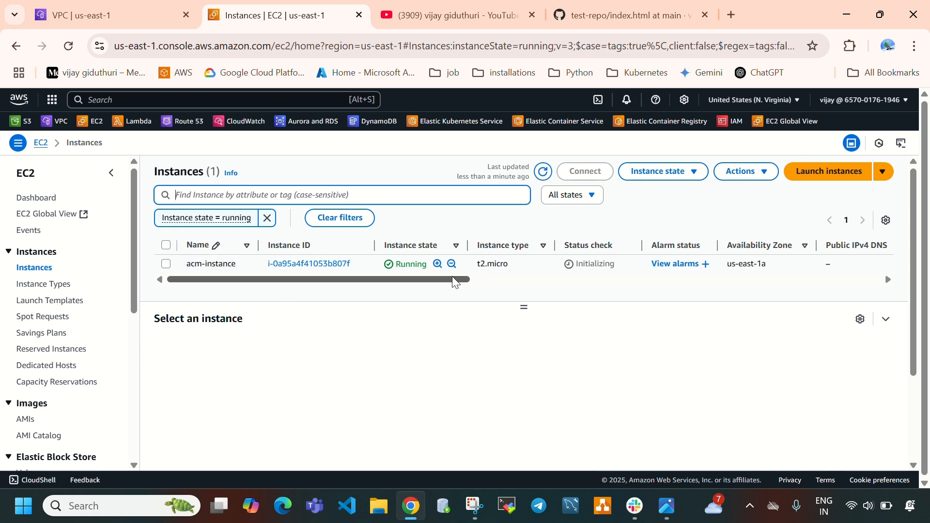
left_click(541, 175)
Check the architecture diagram, and connect to acm-instance through EC2 Instance Connect with the username ubuntu
left_click(669, 505)
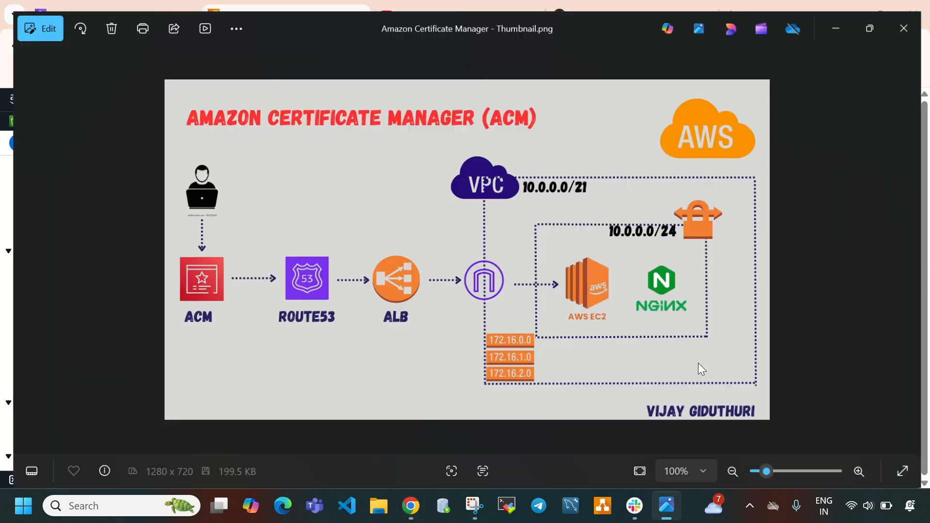
left_click(668, 506)
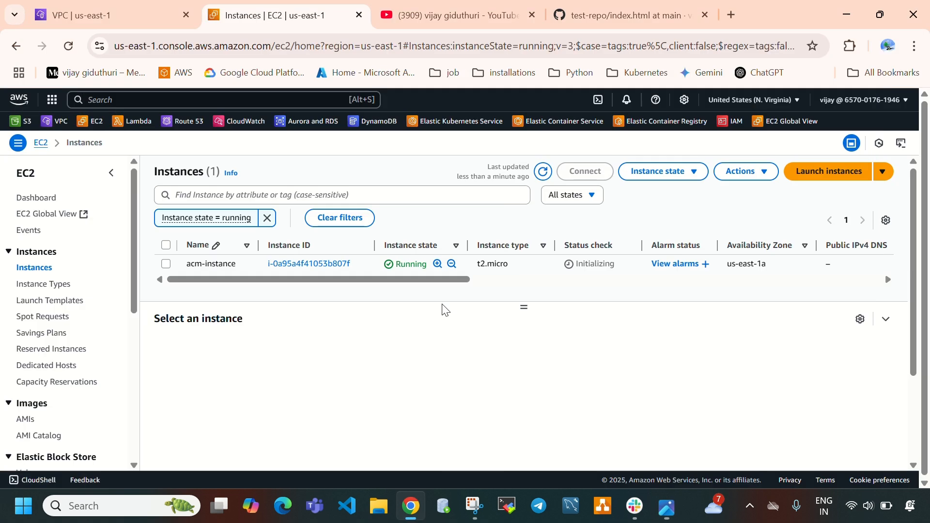
left_click(166, 264)
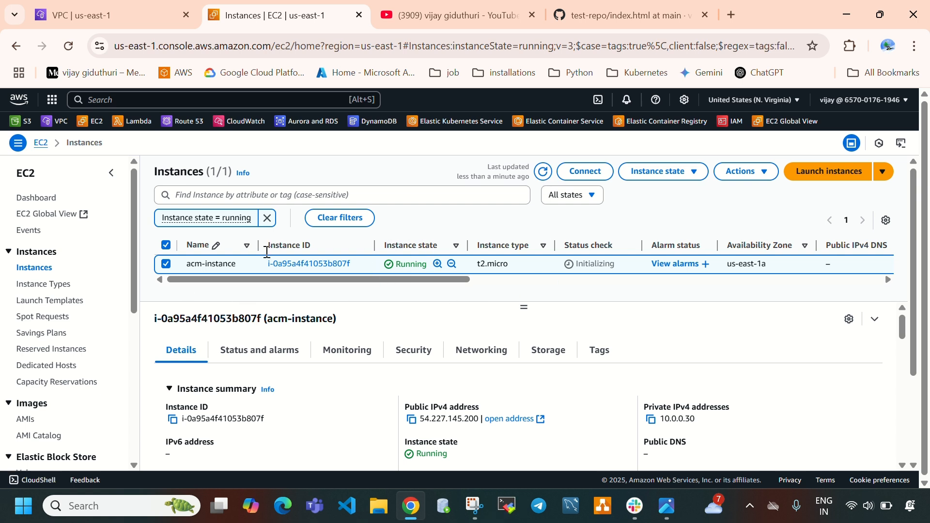
left_click(585, 171)
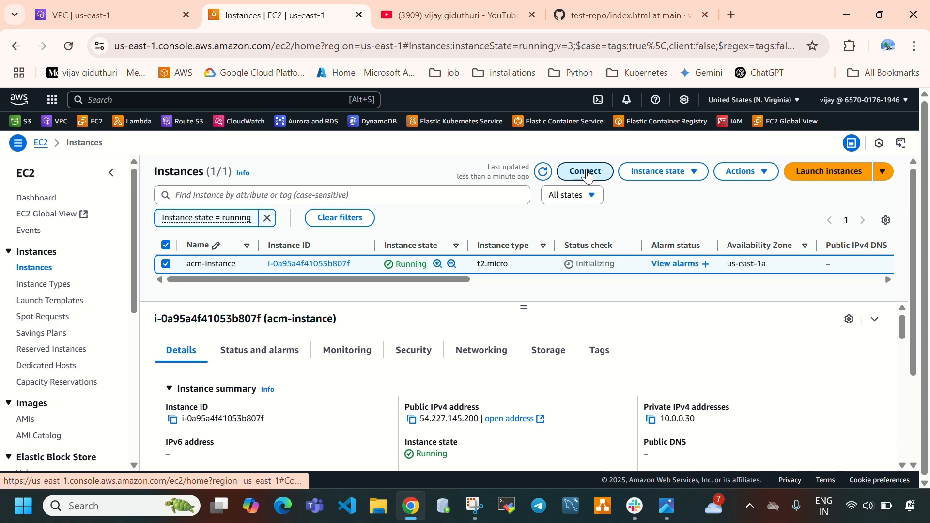
scroll(568, 329, "down", 1)
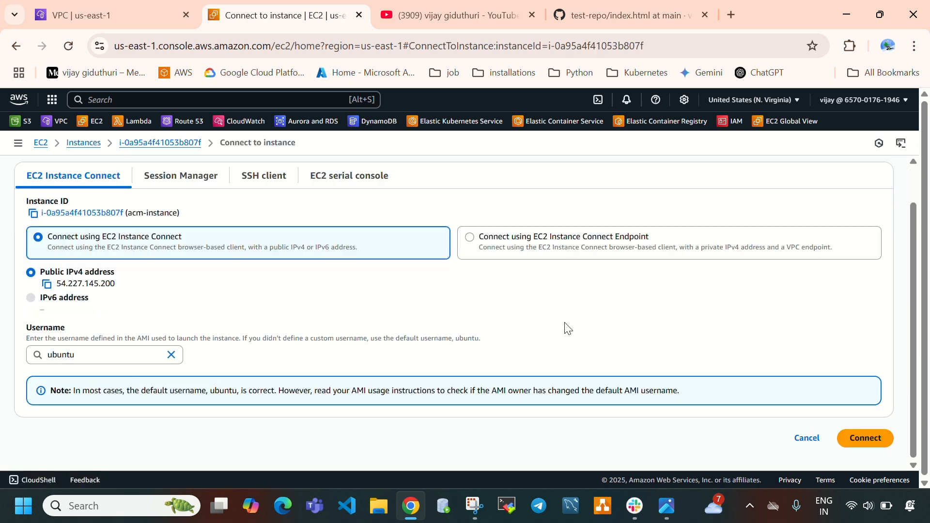
left_click(864, 444)
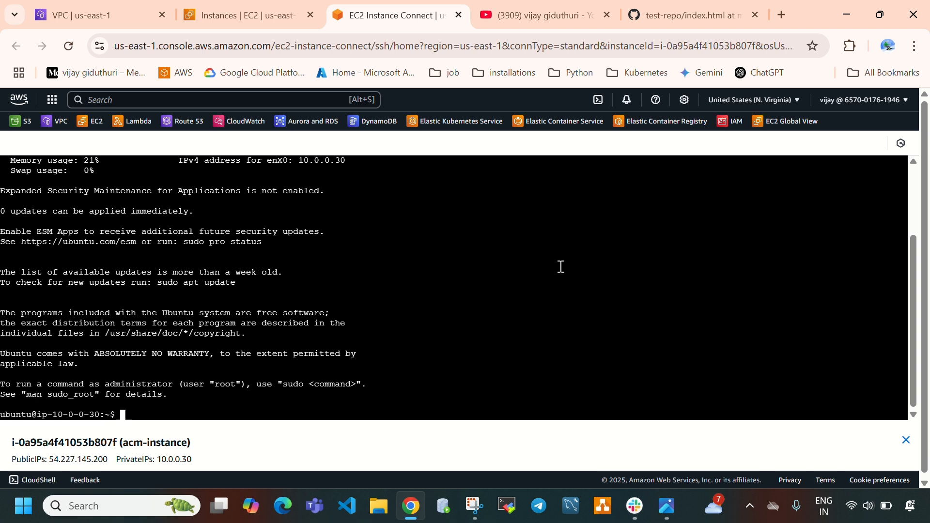
Clear the terminal and update the package lists with sudo apt update -y
key("ctrl+l")
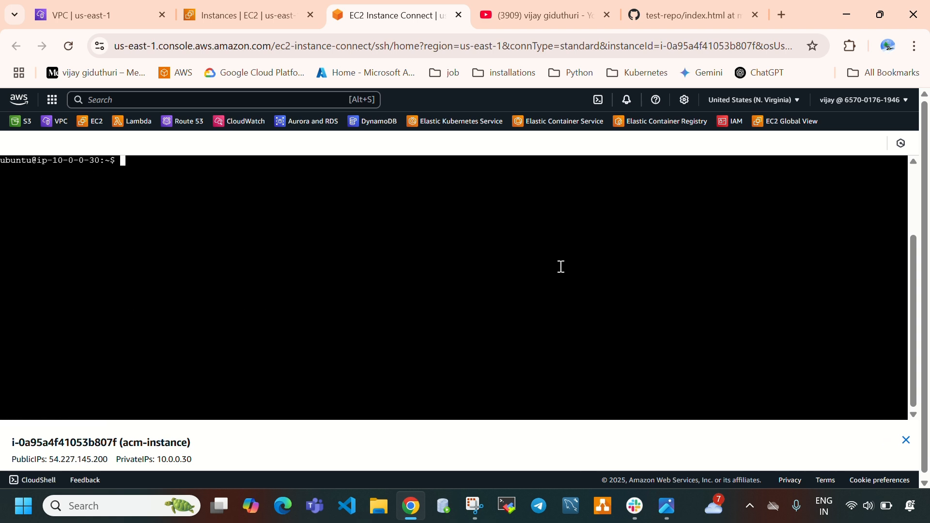
type("sudo atp")
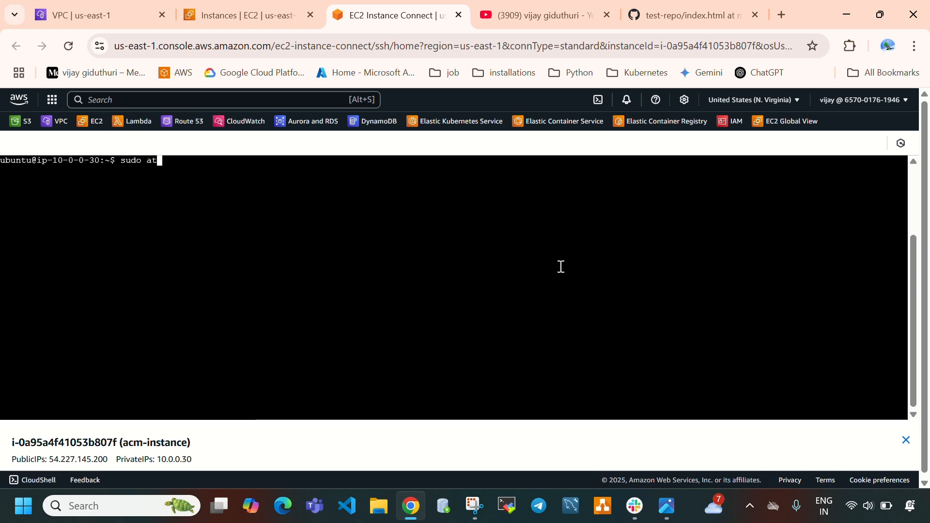
key("BackSpace")
key("BackSpace")
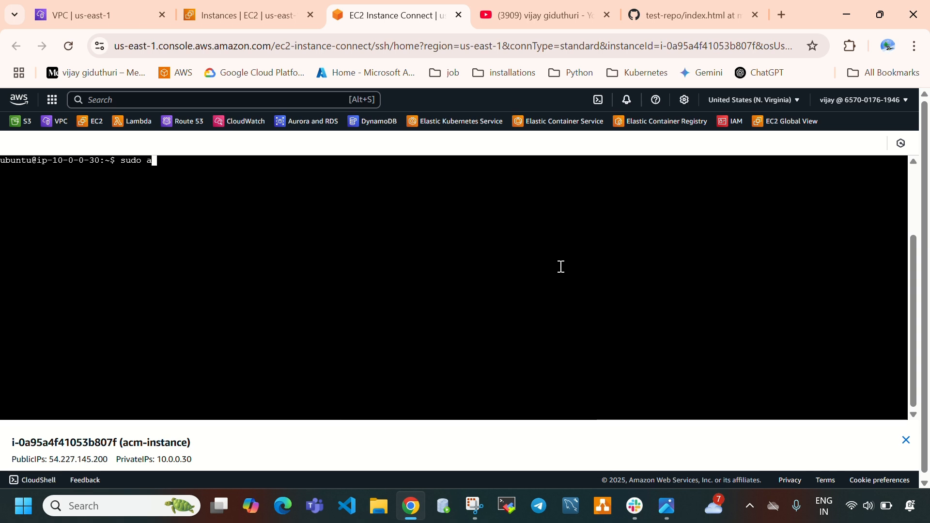
type("pt update -y")
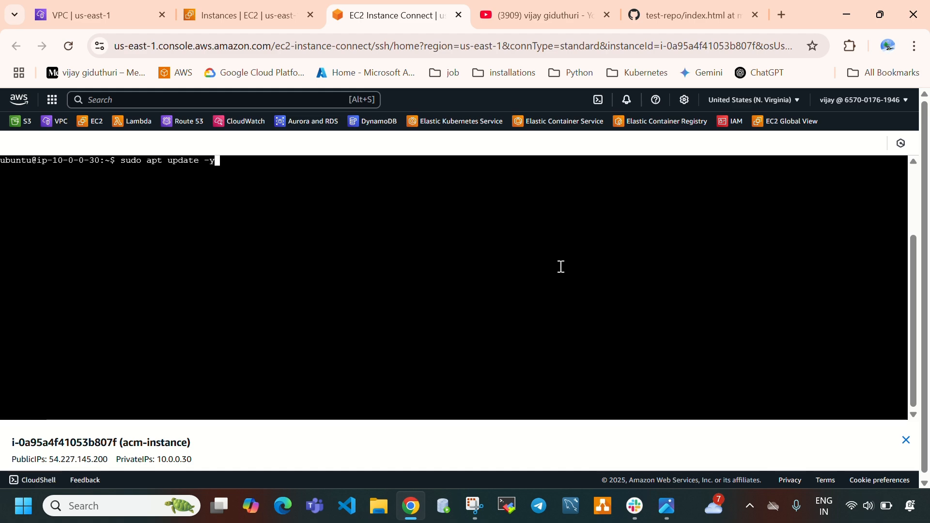
key("Return")
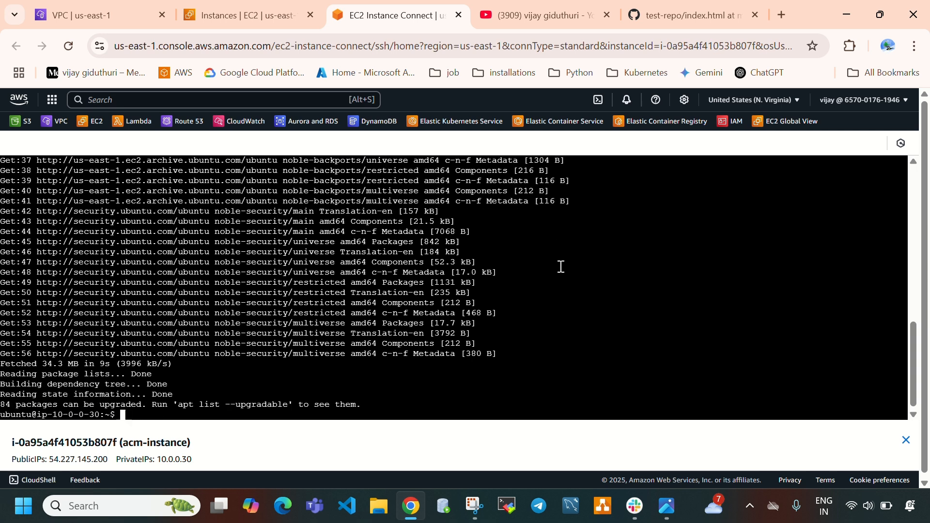
Clear the terminal and switch to the root user with sudo su
key("ctrl+l")
key("Return")
key("Return")
key("Return")
key("Return")
key("Return")
type("sudo s")
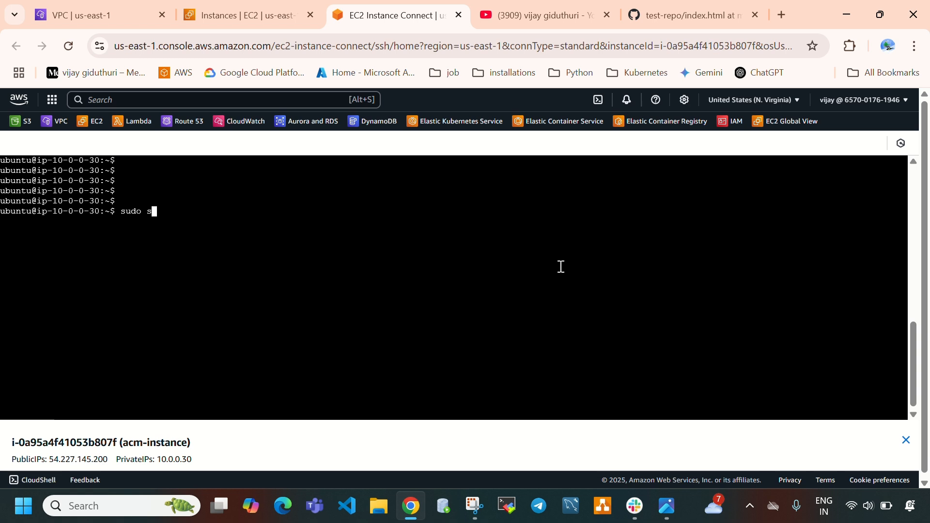
type("u")
key("Return")
key("Return")
key("Return")
key("Return")
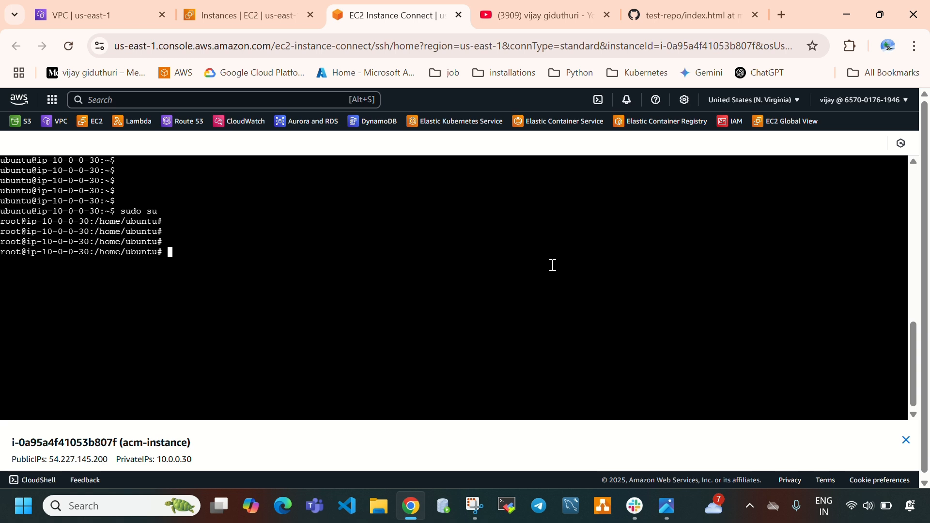
left_click_drag(14, 221, 30, 225)
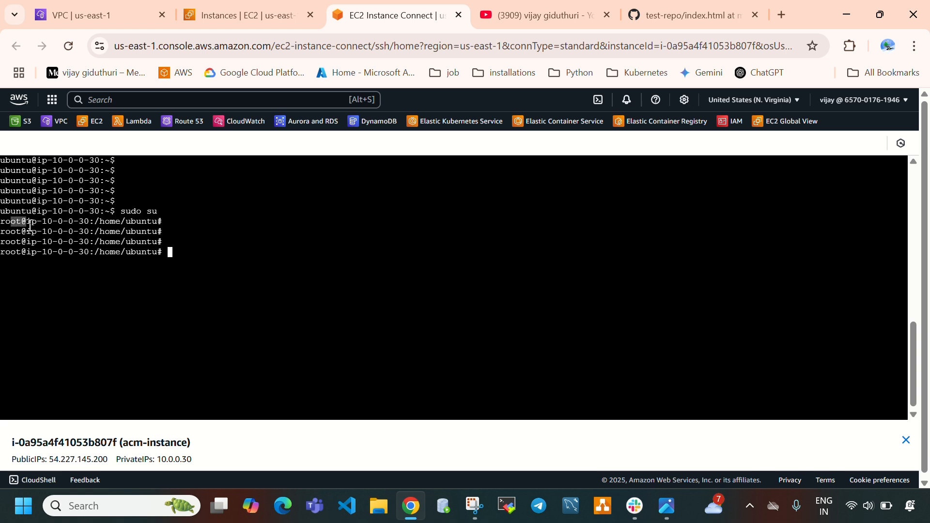
left_click(189, 257)
Install the web server with apt install nginx -y and check its place in the architecture diagram
type("apt install nginx ")
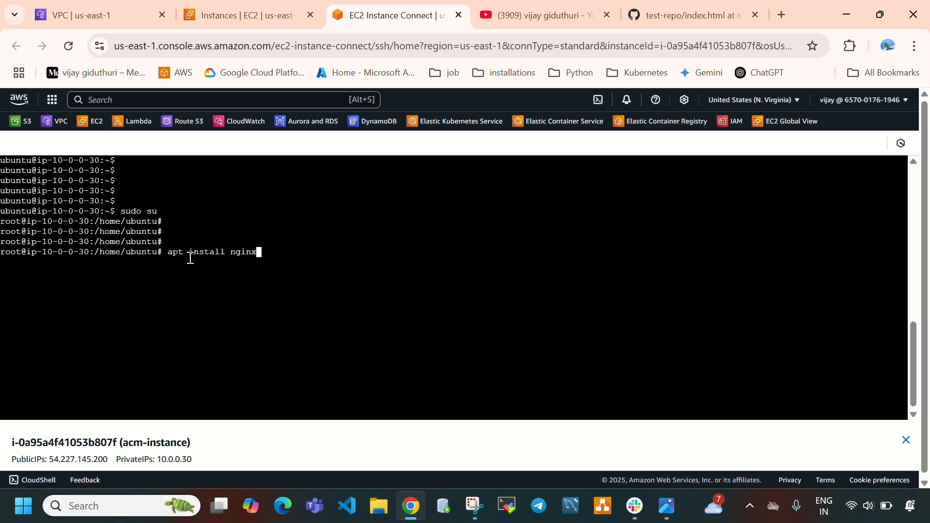
type("-y")
key("Return")
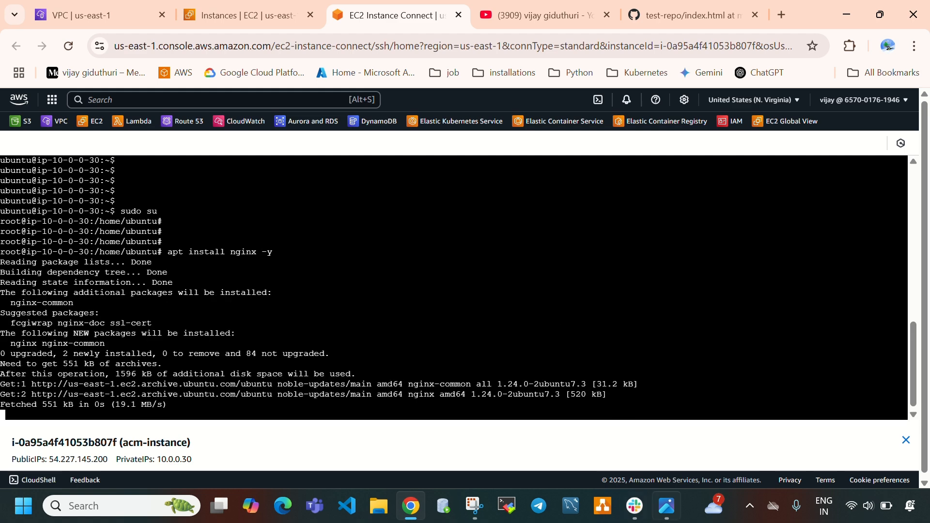
left_click(671, 504)
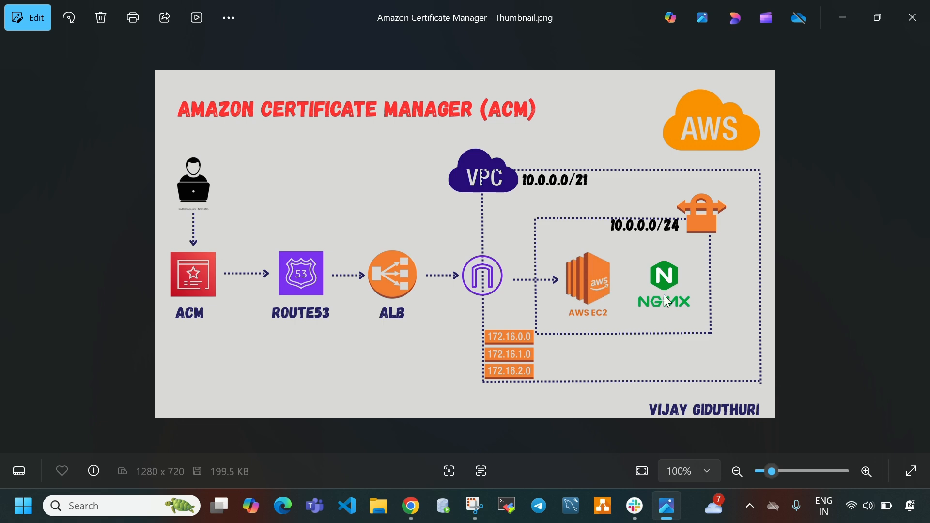
left_click(668, 505)
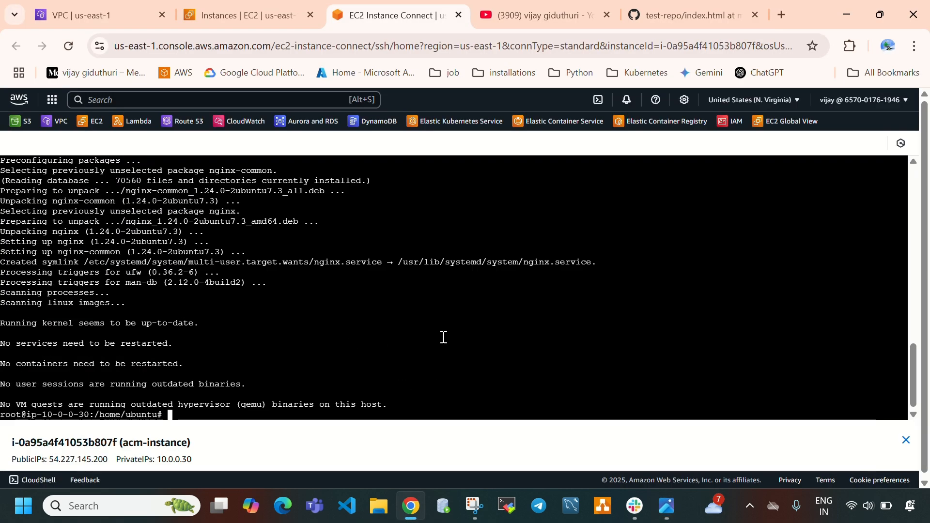
Clear the terminal and start the nginx service with systemctl start nginx
key("ctrl+l")
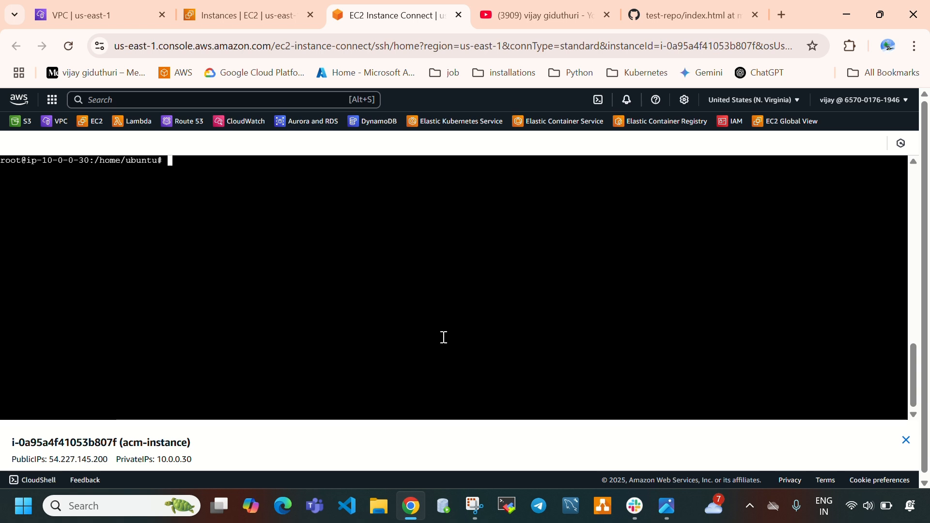
key("Return")
key("Return")
type("systemctl ")
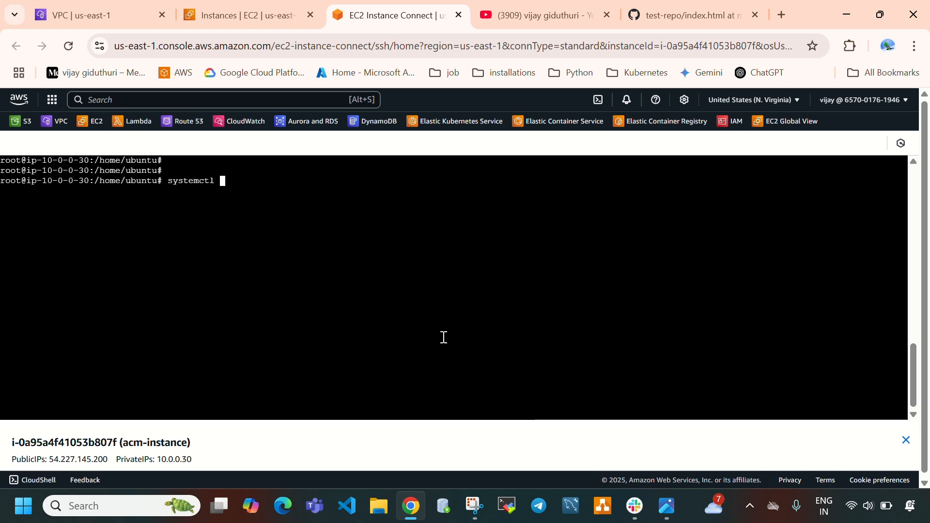
type("start nginx")
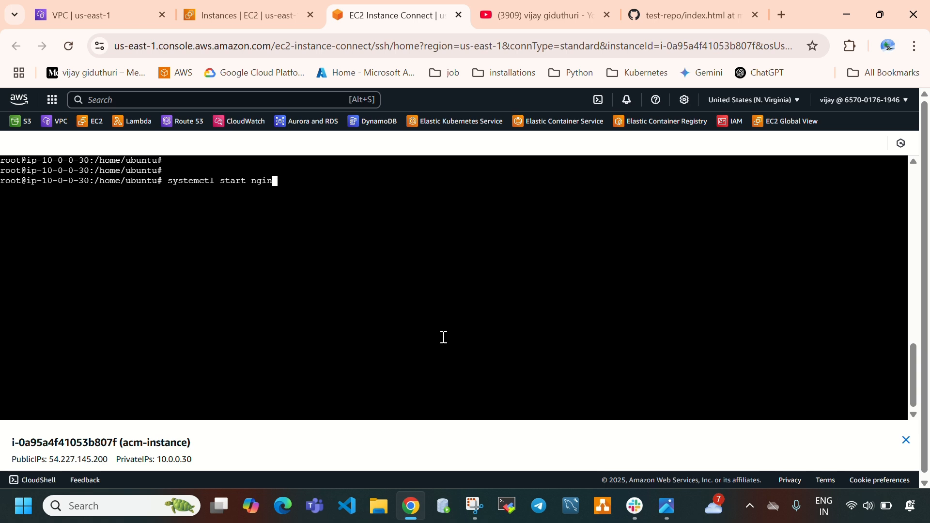
key("Return")
key("Return")
Reuse the previous command to enable nginx at boot with systemctl enable nginx
key("Up")
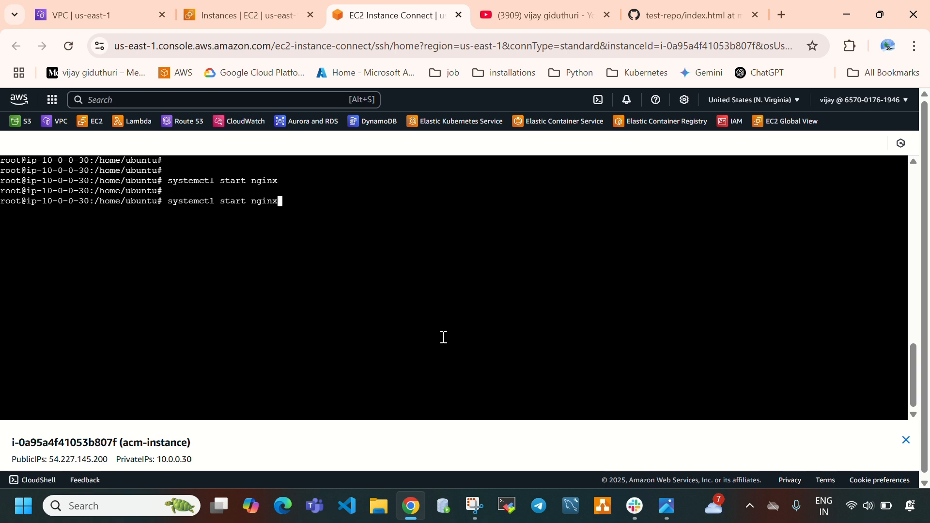
key("Left")
key("Left")
key("Left")
key("Left")
key("Left")
key("Left")
key("Left")
key("Delete")
key("BackSpace")
key("BackSpace")
key("BackSpace")
key("BackSpace")
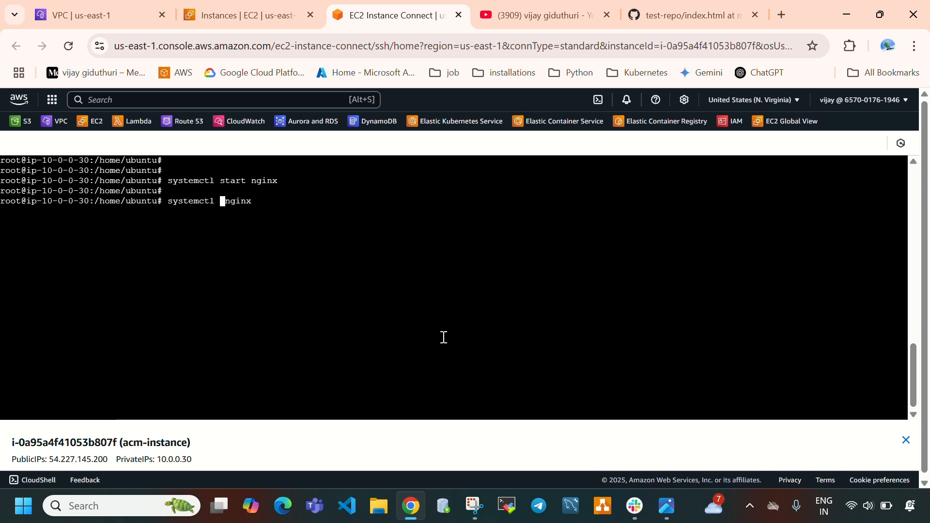
type("enable")
key("Return")
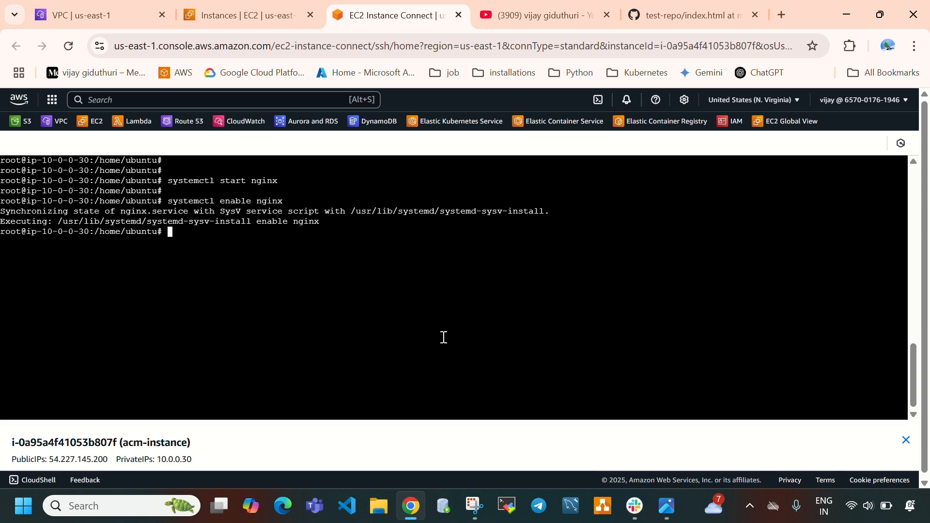
Run systemctl status nginx and examine whether the service is active and enabled
key("Return")
key("Return")
key("Up")
key("Left")
key("Left")
key("Left")
key("Left")
key("Left")
key("Left")
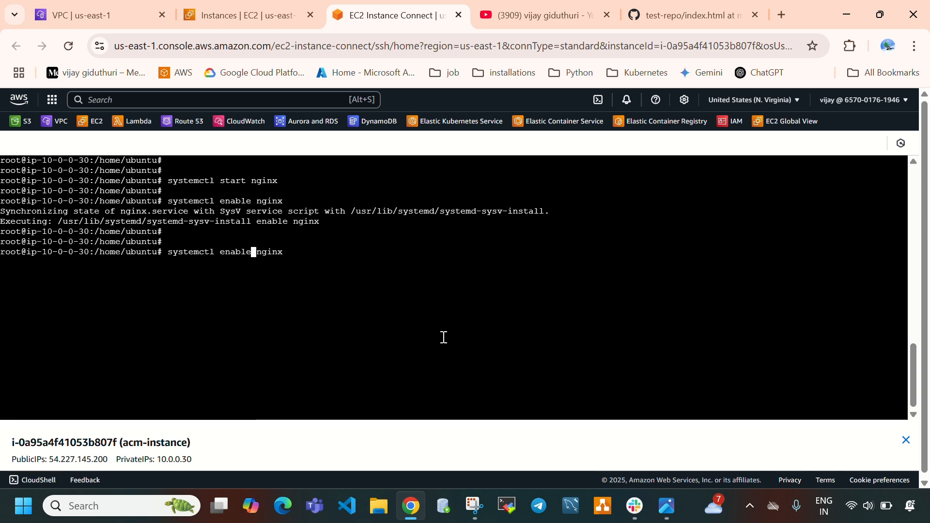
key("BackSpace")
key("BackSpace")
key("BackSpace")
key("BackSpace")
key("BackSpace")
key("BackSpace")
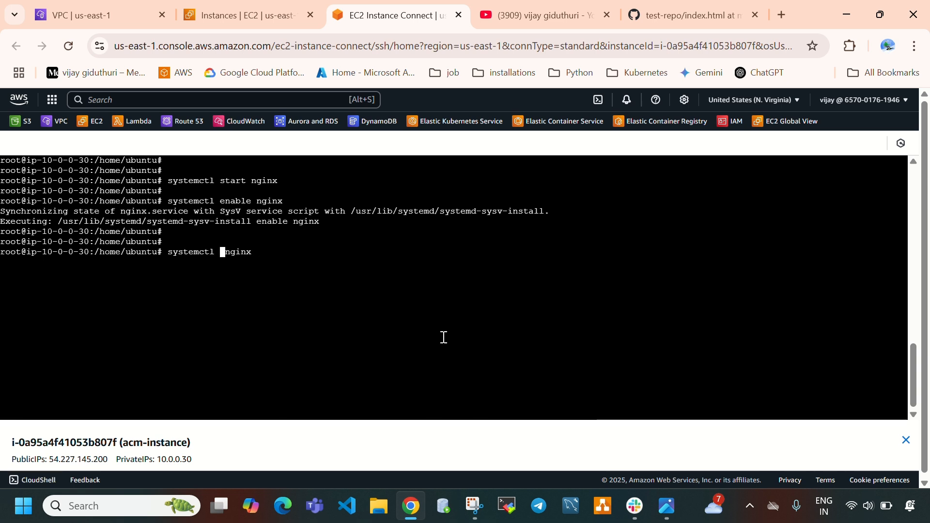
type("status")
key("Return")
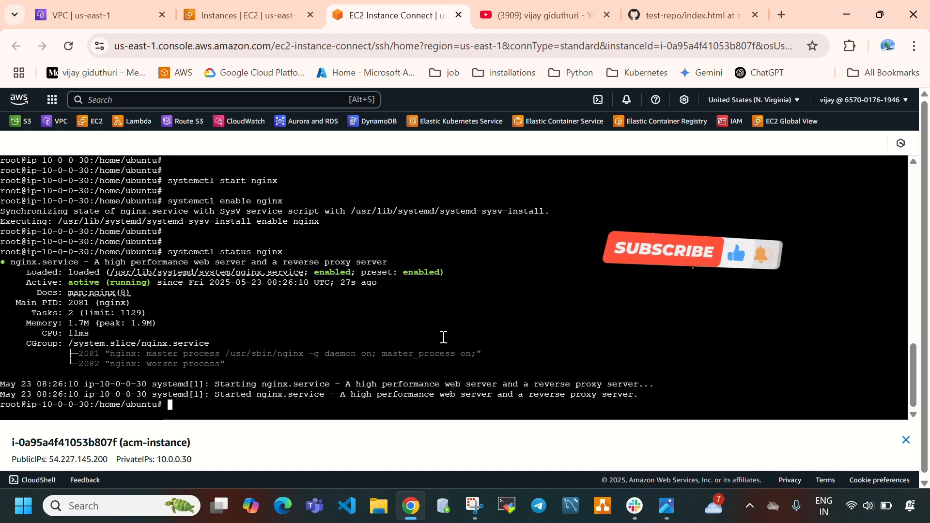
left_click_drag(84, 281, 155, 289)
left_click_drag(320, 273, 345, 273)
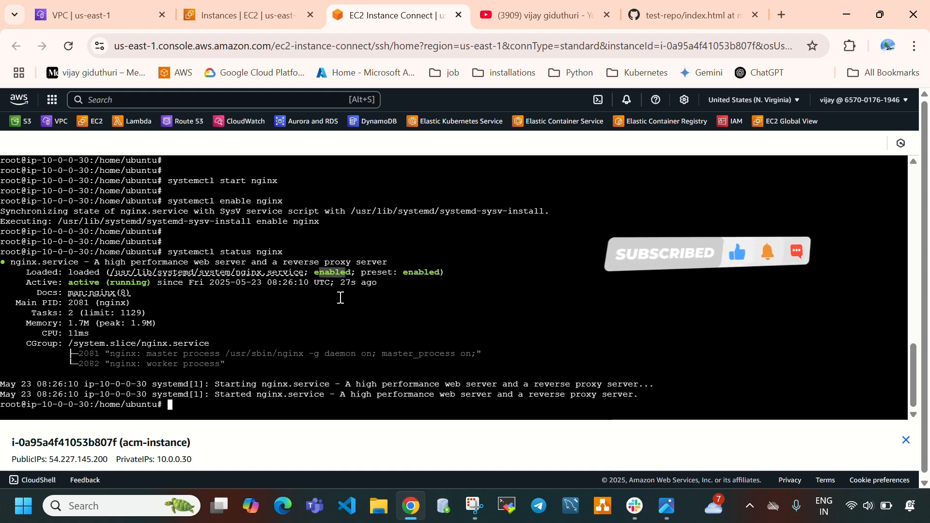
left_click(377, 340)
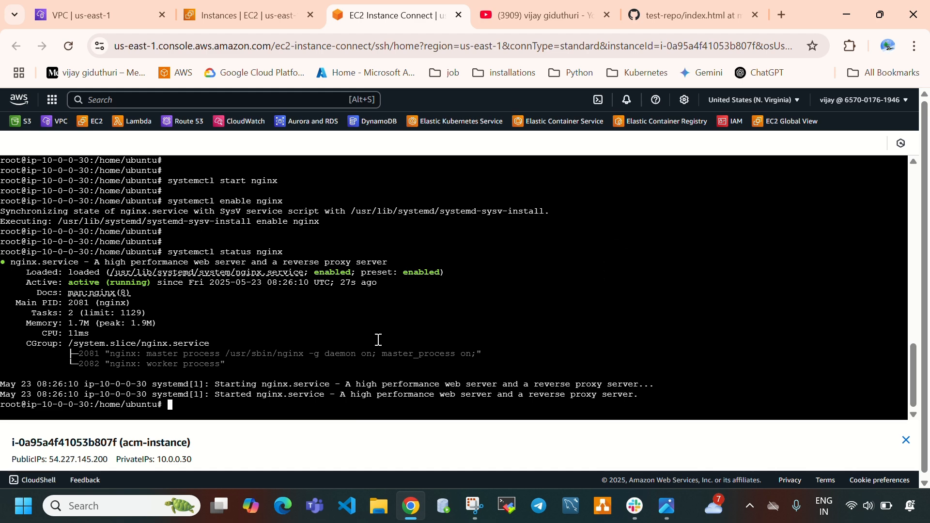
type("wq")
key("Return")
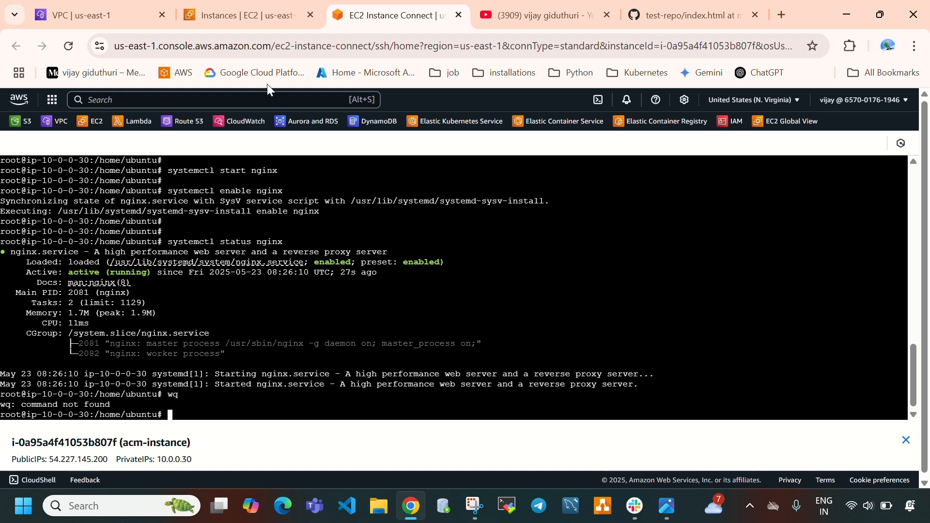
left_click(261, 15)
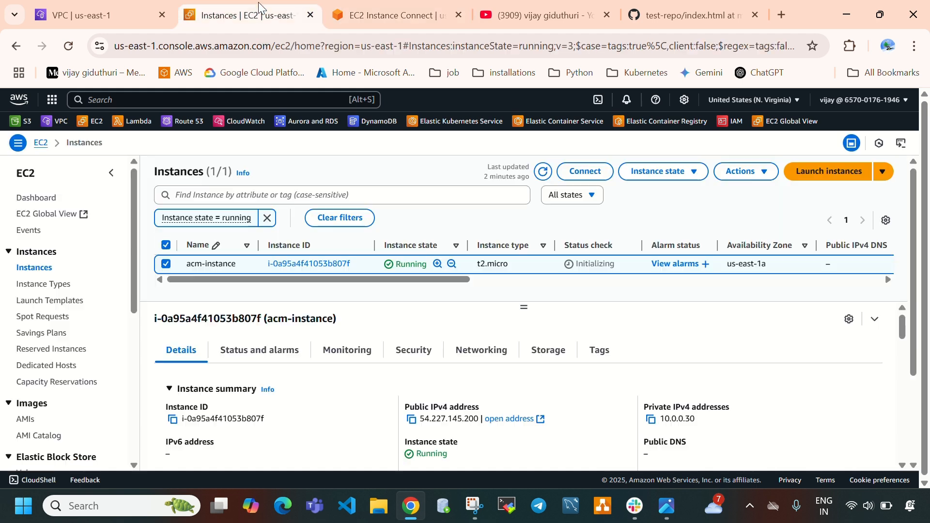
left_click(411, 420)
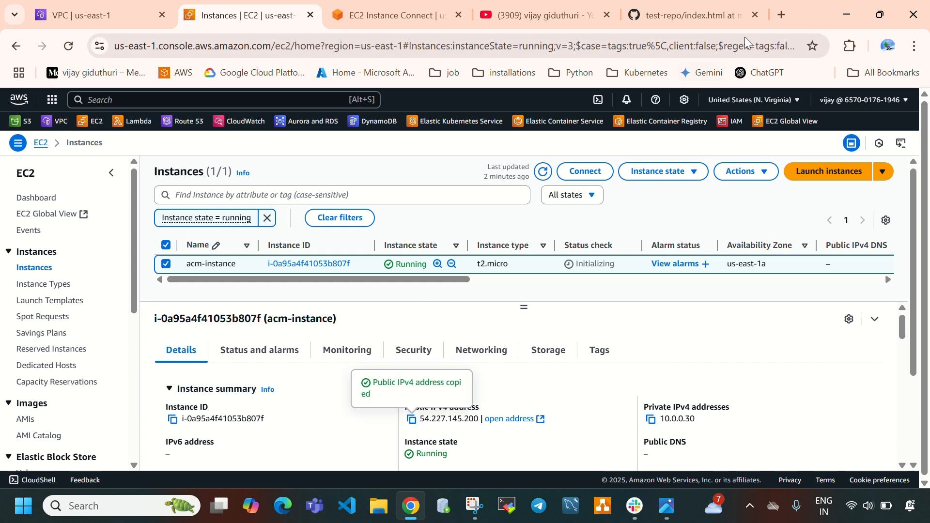
left_click(781, 14)
left_click(450, 261)
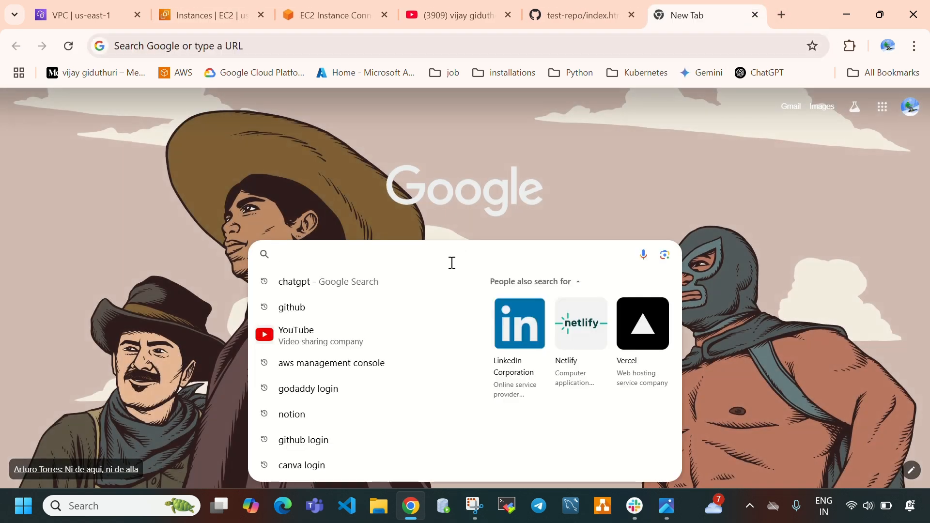
type("http")
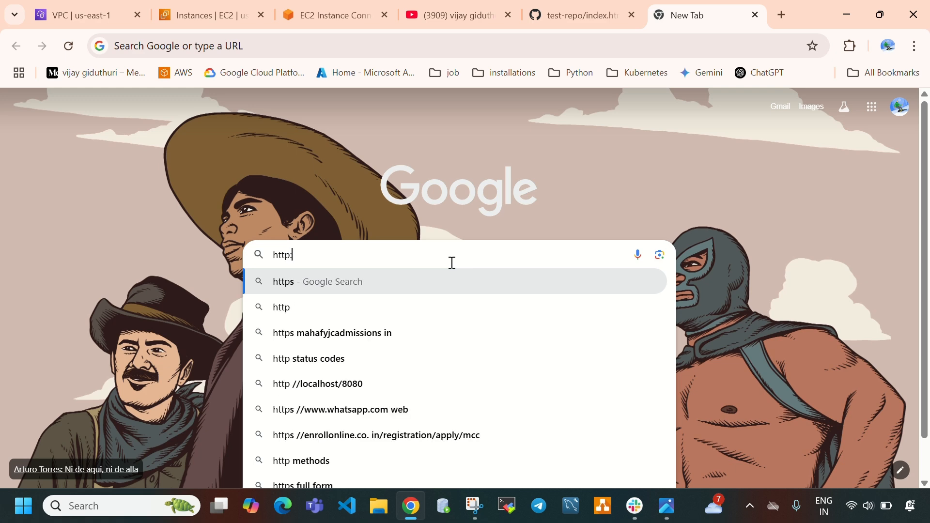
type("://")
key("ctrl+v")
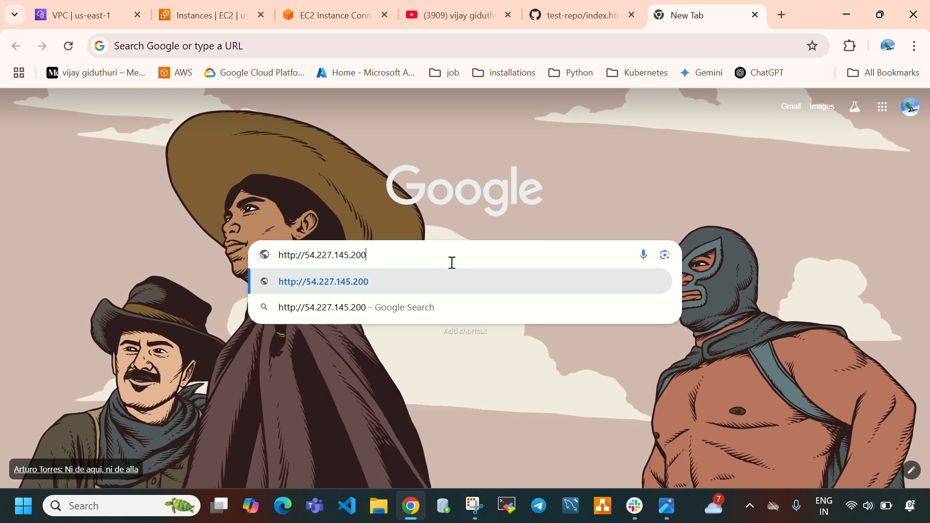
type(":80")
key("Return")
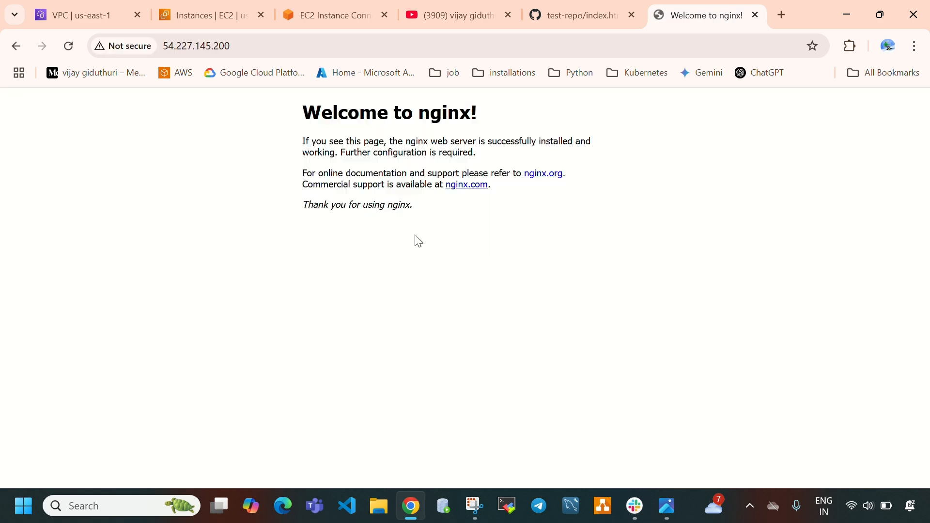
left_click_drag(301, 113, 430, 210)
left_click(596, 320)
In the cleared instance terminal, change to the /var/www/html/ directory and list its files with ls
left_click(326, 28)
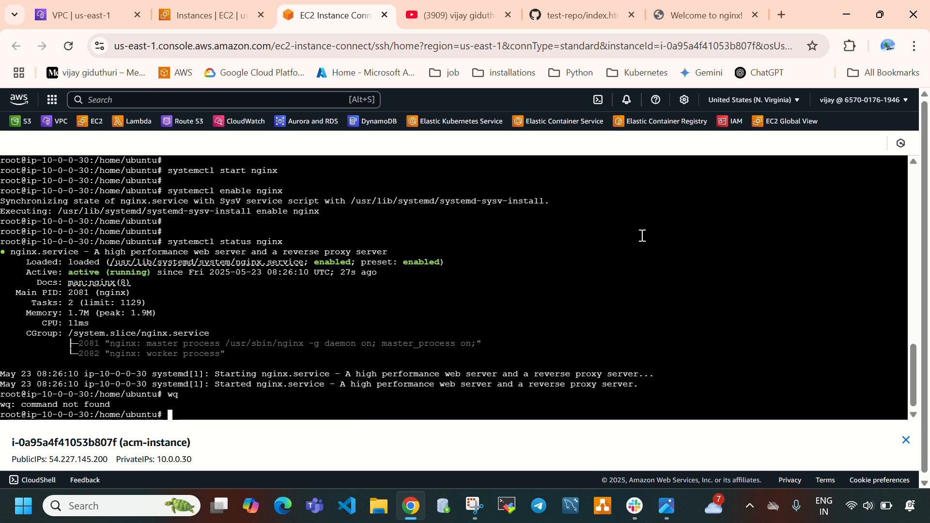
key("ctrl+l")
type("cd ")
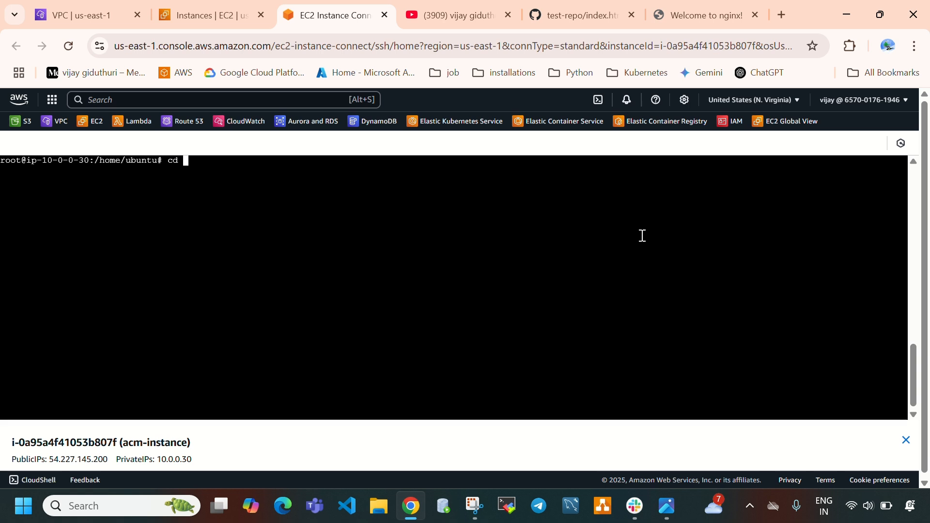
type("/var/w")
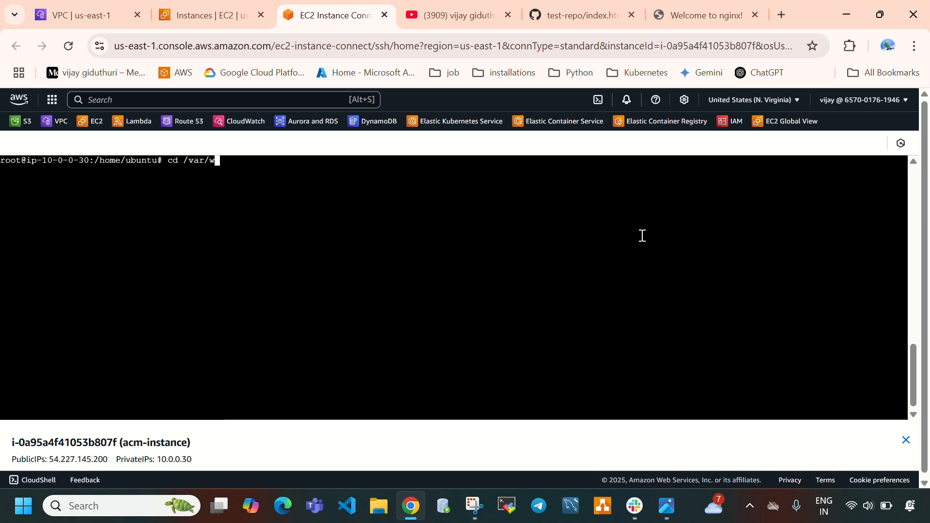
type("ww/html/")
key("Return")
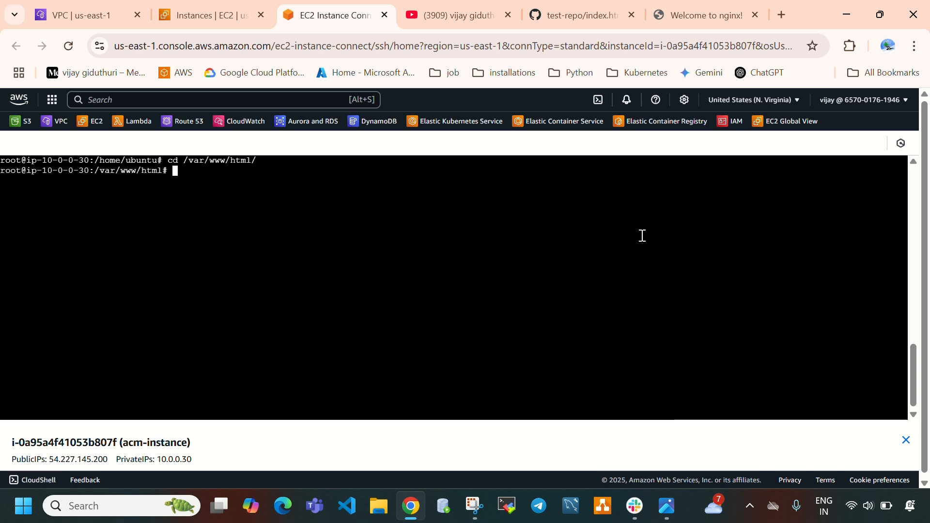
type("ls")
key("Return")
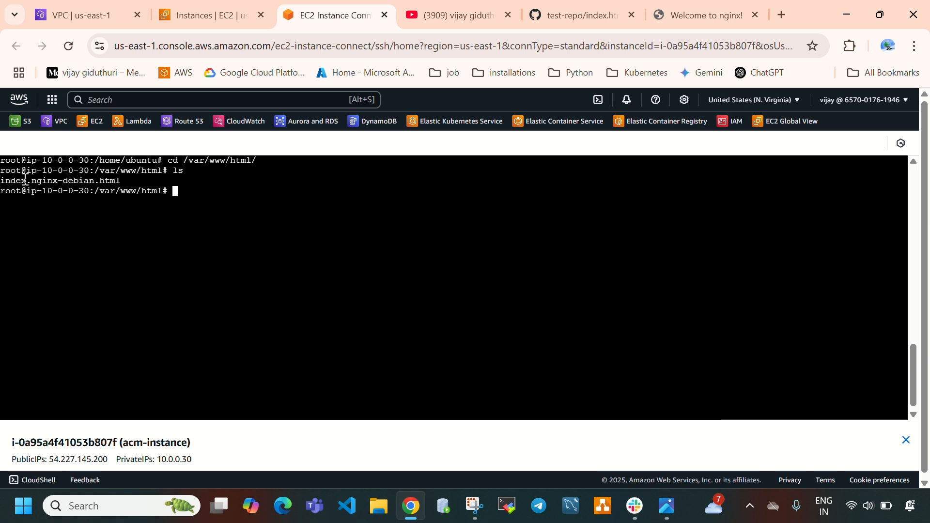
left_click_drag(23, 180, 51, 180)
left_click(236, 253)
Remove index.nginx-debian.html with rm and list the directory again
type("rm i")
key("Tab")
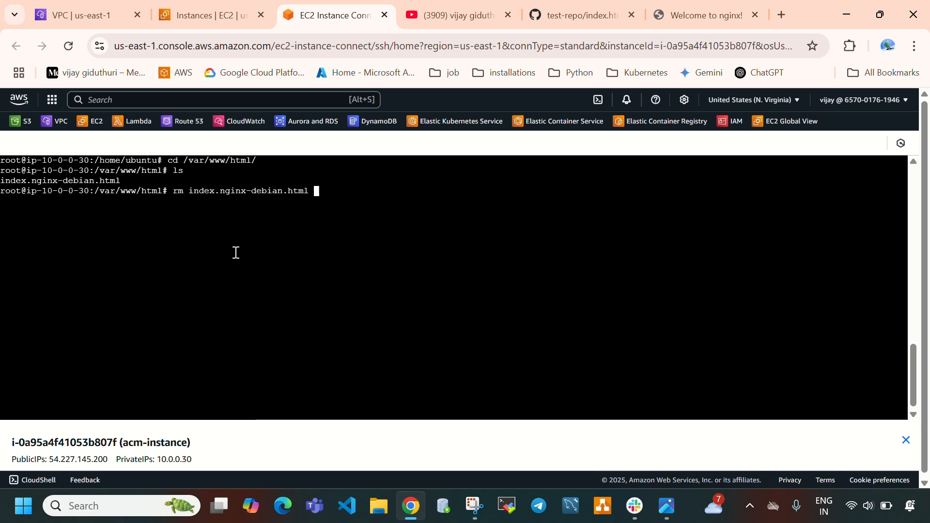
key("Return")
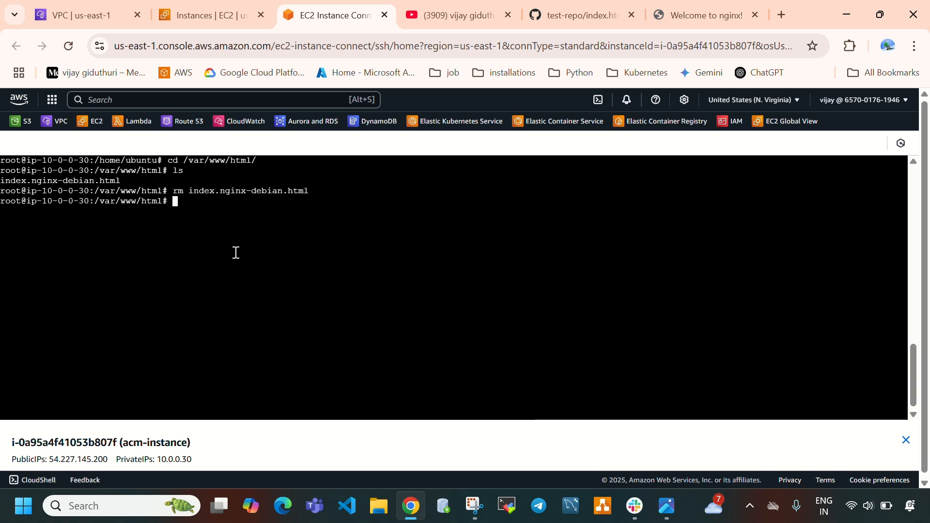
type("ls")
key("Return")
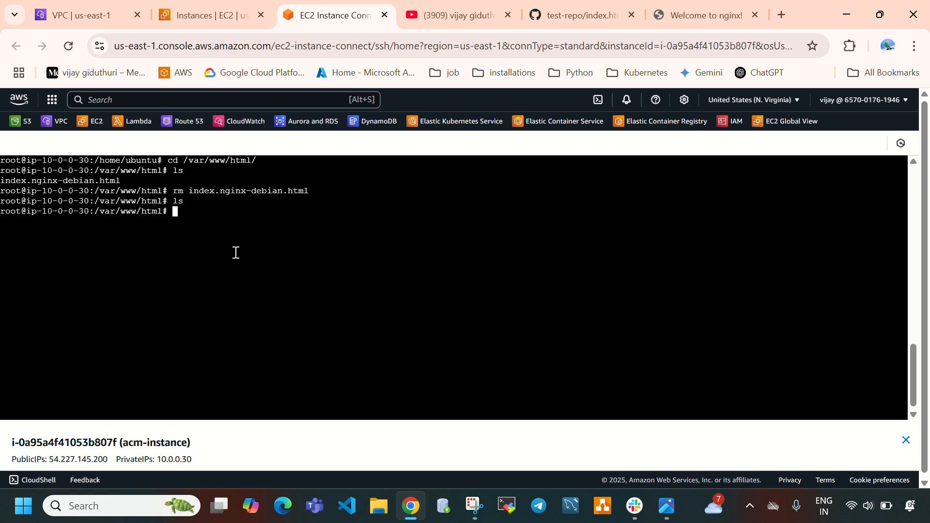
Create a new index.nginx-debian.html in vim and enter insert mode
type("vim i")
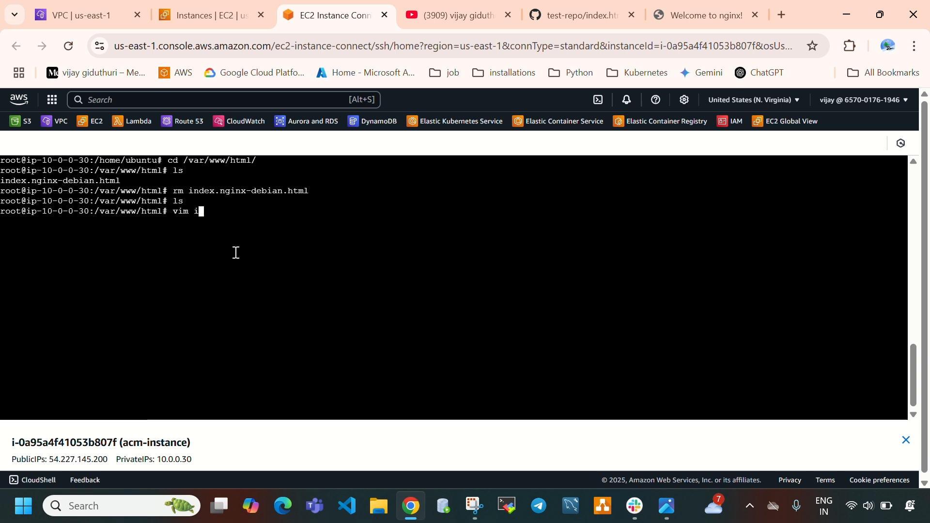
type("ndex")
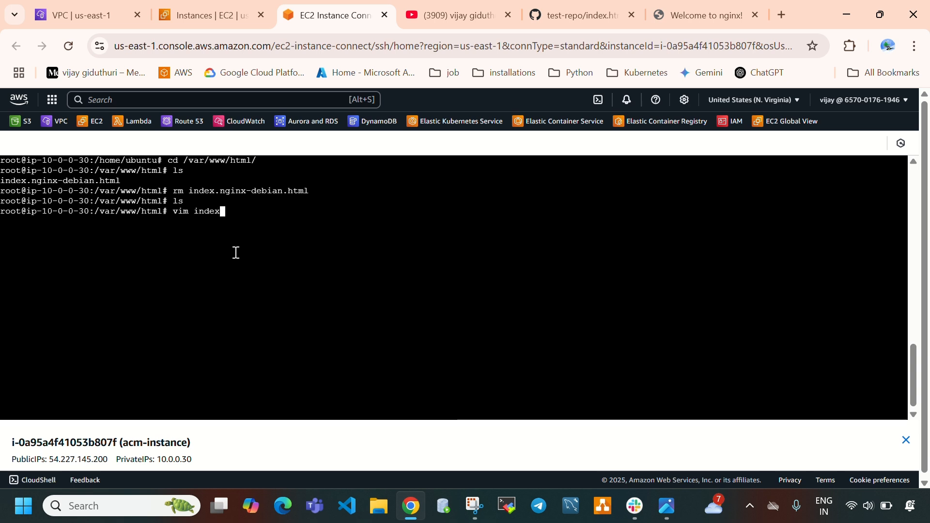
type(".nginx")
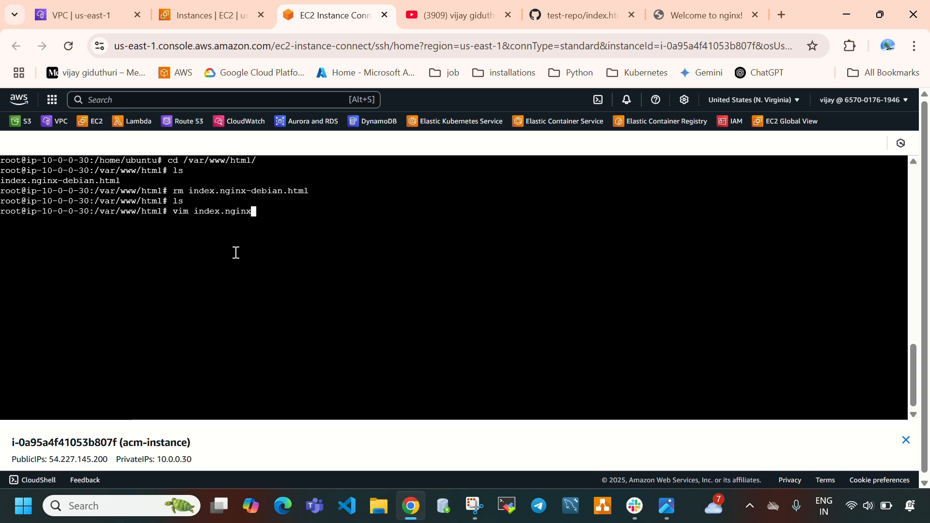
type("-de")
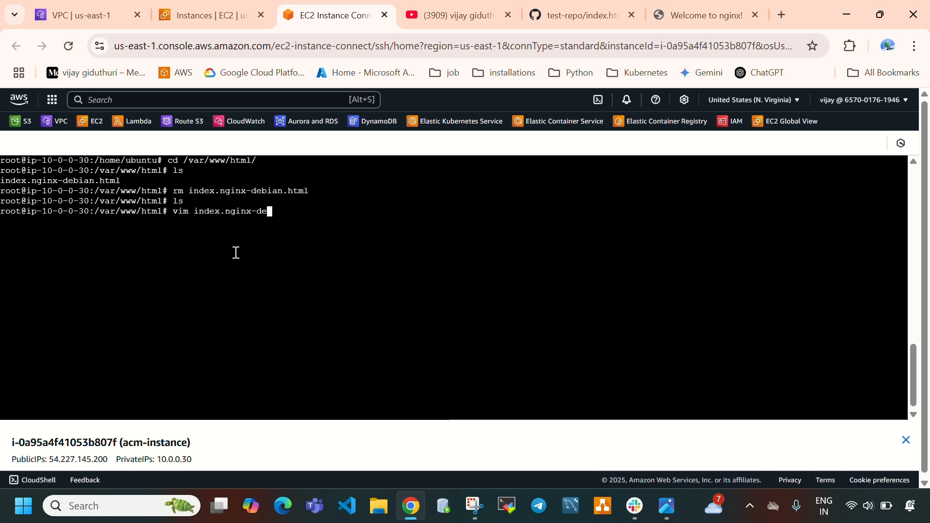
type("bian")
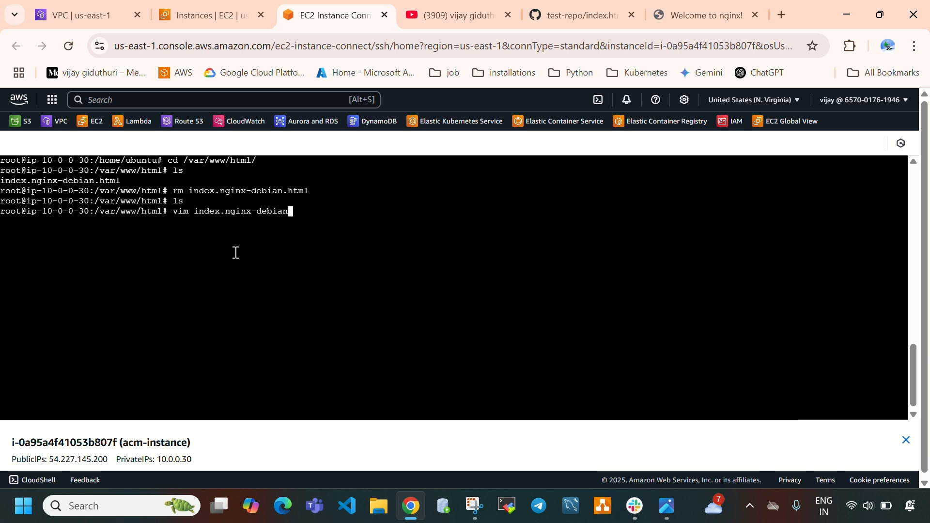
type(".html")
key("Return")
key("i")
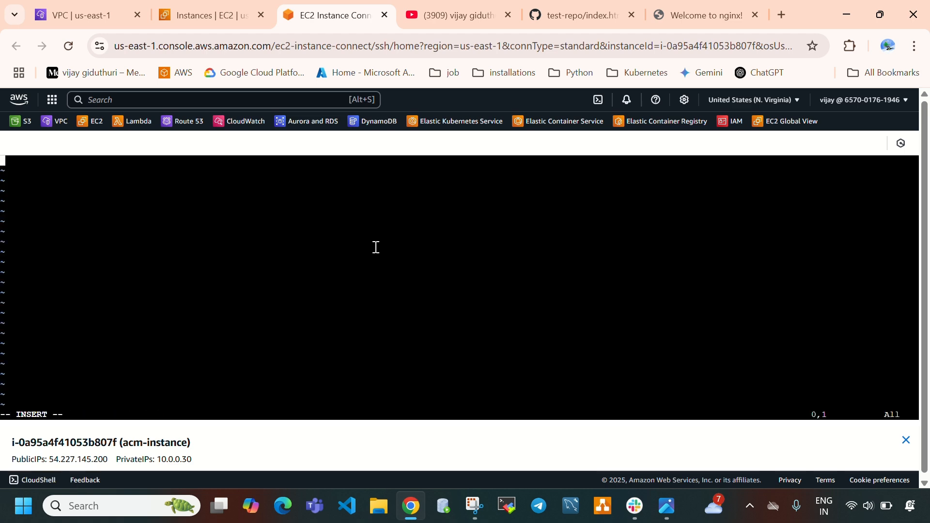
Copy the full contents of index.html from the test-repo on GitHub and paste them into the open vim file
left_click(583, 20)
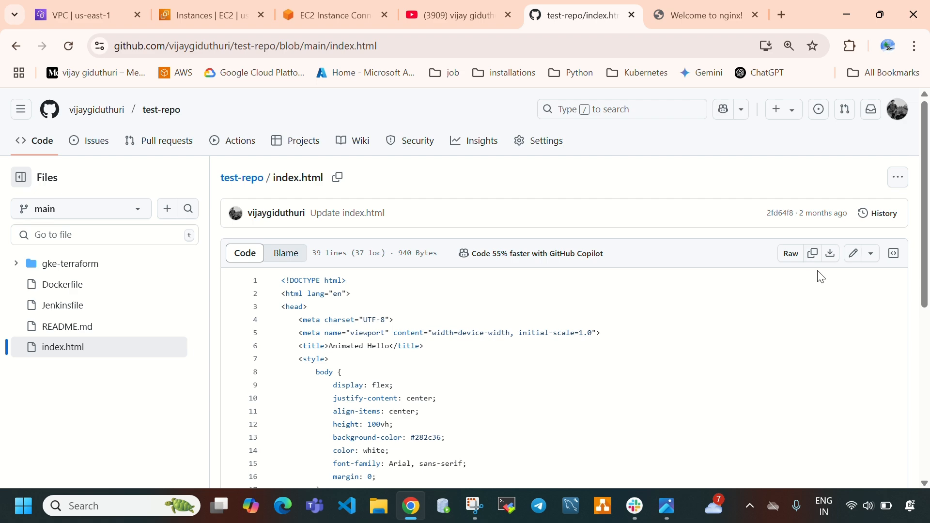
left_click(813, 255)
scroll(509, 377, "down", 5)
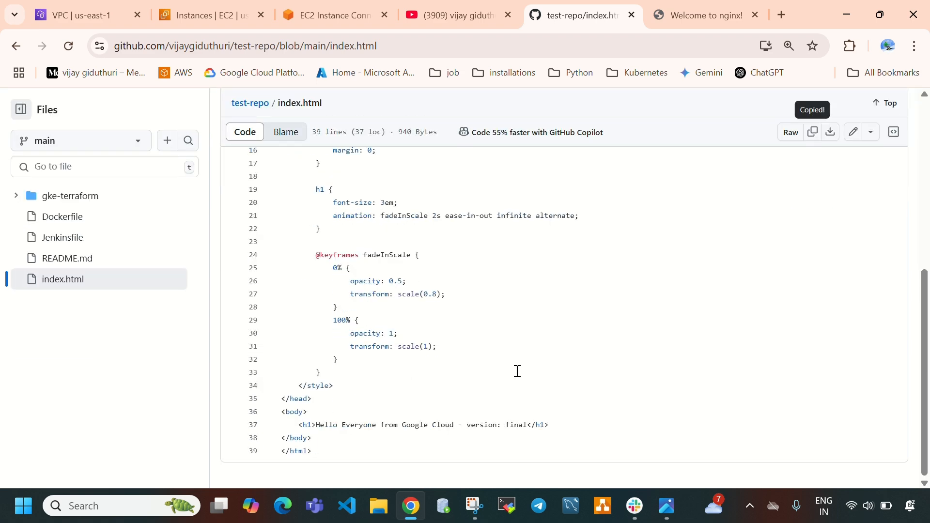
left_click(204, 5)
left_click(329, 15)
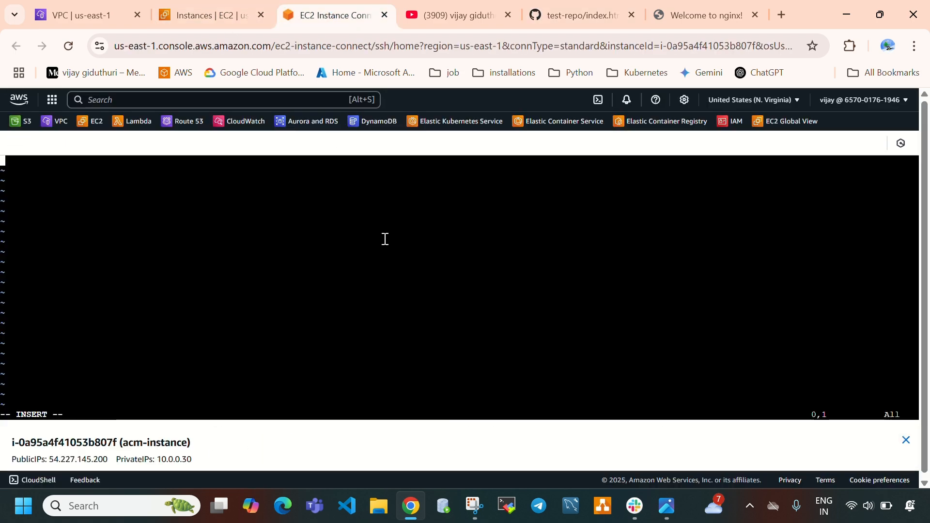
right_click(385, 239)
left_click(423, 322)
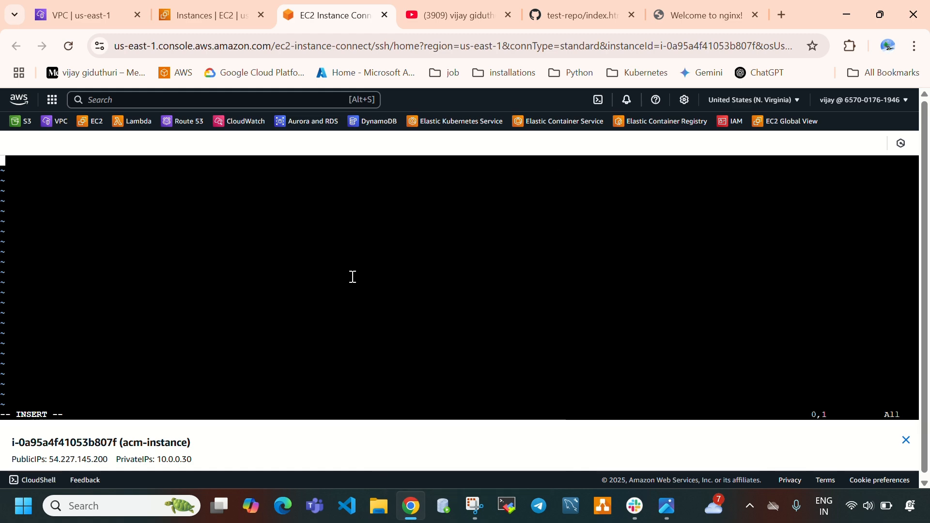
Change the h1 text to "Hello Everyone from ACM", and save and close the file with :wq
key("Up")
key("Up")
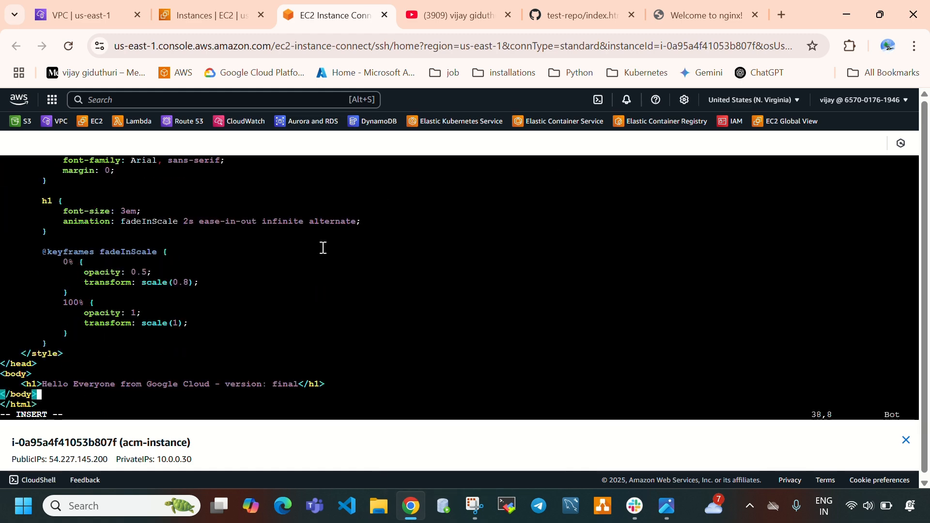
key("Right")
key("Right")
key("Right")
key("Right")
key("Right")
key("Right")
key("Right")
key("Right")
key("Right")
key("Right")
key("Right")
key("Right")
key("Right")
key("Right")
key("Right")
key("Right")
key("Right")
key("Right")
key("Right")
key("Right")
key("Right")
key("Right")
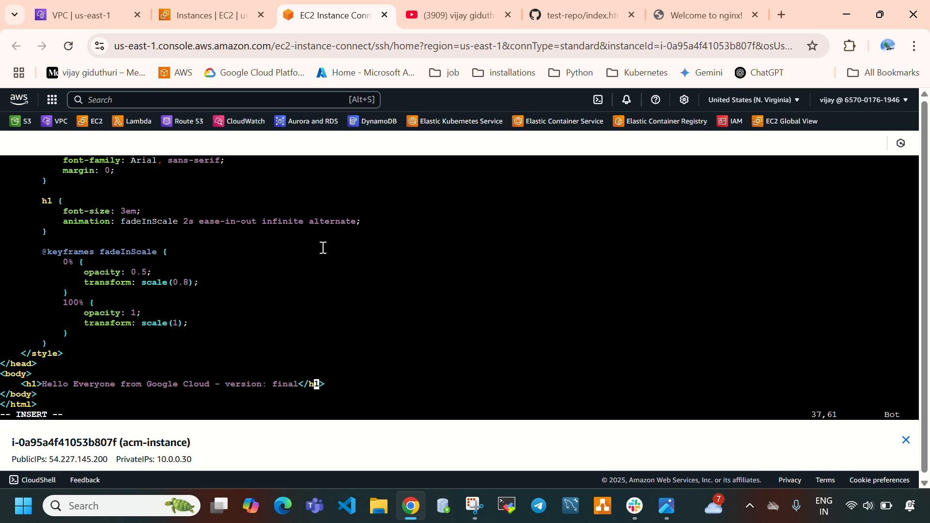
key("Left")
key("Left")
key("Left")
key("BackSpace")
key("BackSpace")
key("BackSpace")
key("BackSpace")
key("BackSpace")
key("BackSpace")
key("BackSpace")
key("BackSpace")
key("BackSpace")
key("BackSpace")
key("BackSpace")
key("BackSpace")
key("BackSpace")
key("BackSpace")
key("BackSpace")
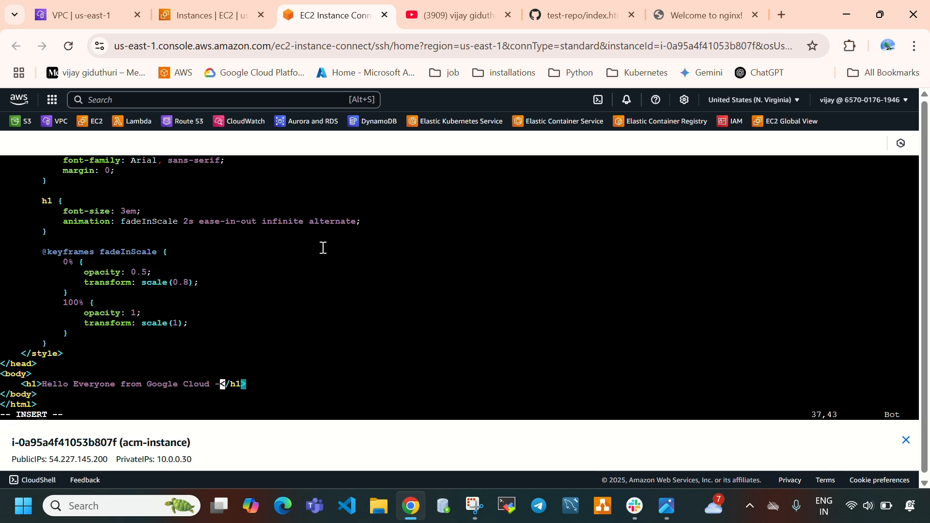
key("BackSpace")
key("BackSpace")
key("BackSpace")
key("BackSpace")
key("BackSpace")
key("BackSpace")
key("BackSpace")
key("BackSpace")
key("BackSpace")
key("BackSpace")
key("BackSpace")
key("BackSpace")
key("BackSpace")
key("BackSpace")
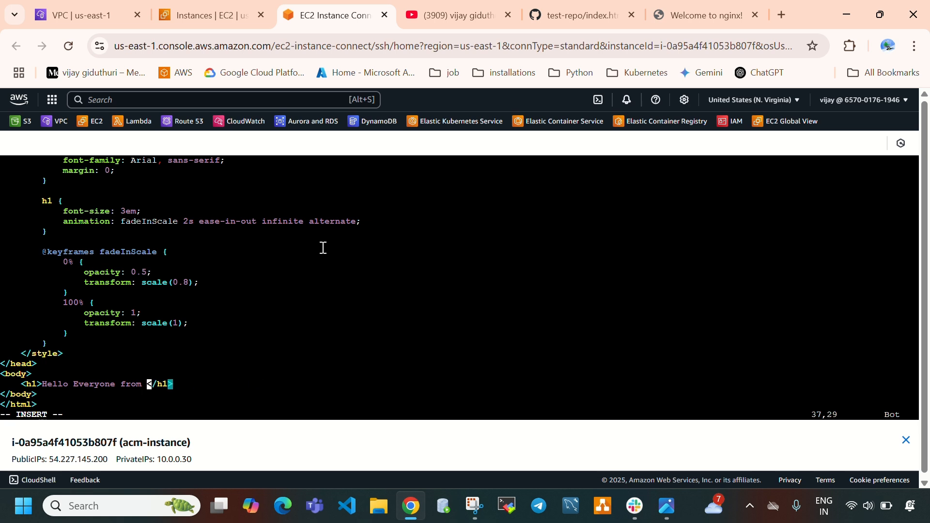
type("ACM")
key("Escape")
type(":wq")
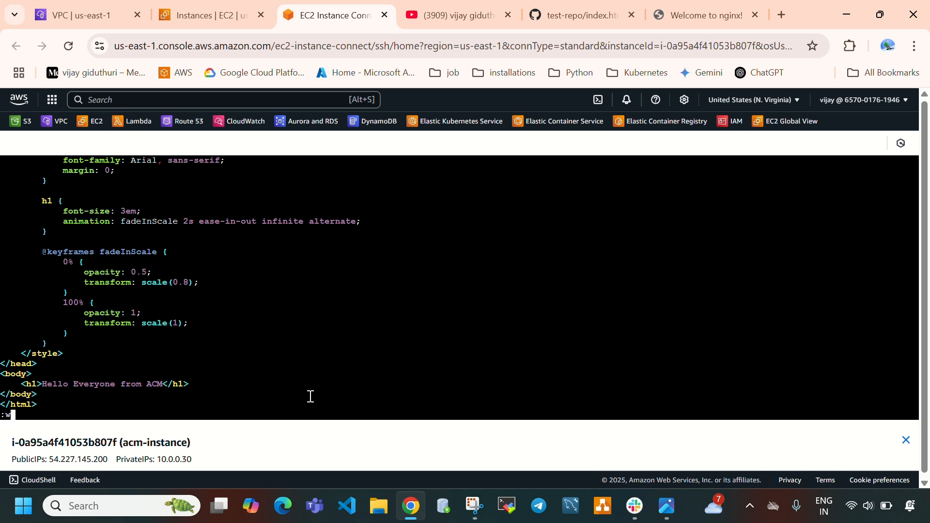
key("Return")
Reload the nginx server's web page to check its heading, and switch to the Amazon Certificate Manager architecture diagram in Photos
left_click(694, 7)
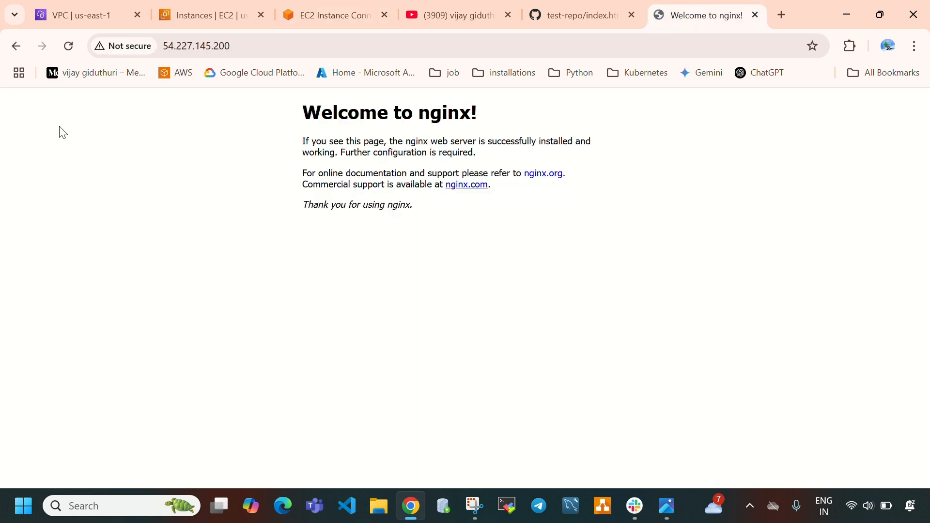
left_click(71, 51)
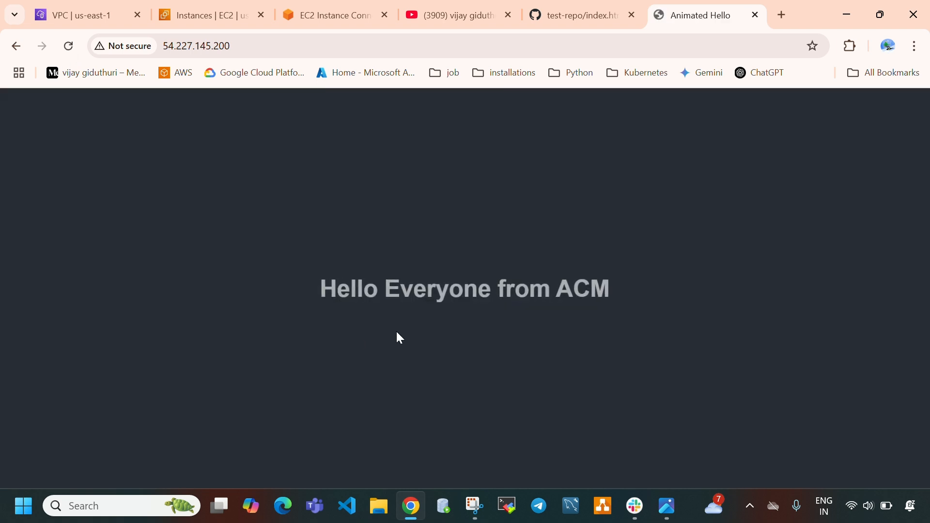
left_click_drag(152, 297, 655, 311)
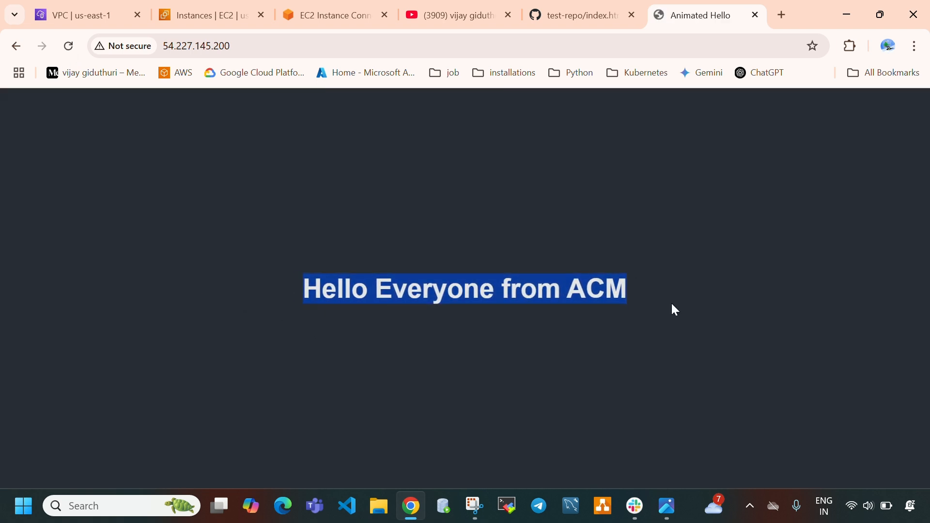
left_click(672, 326)
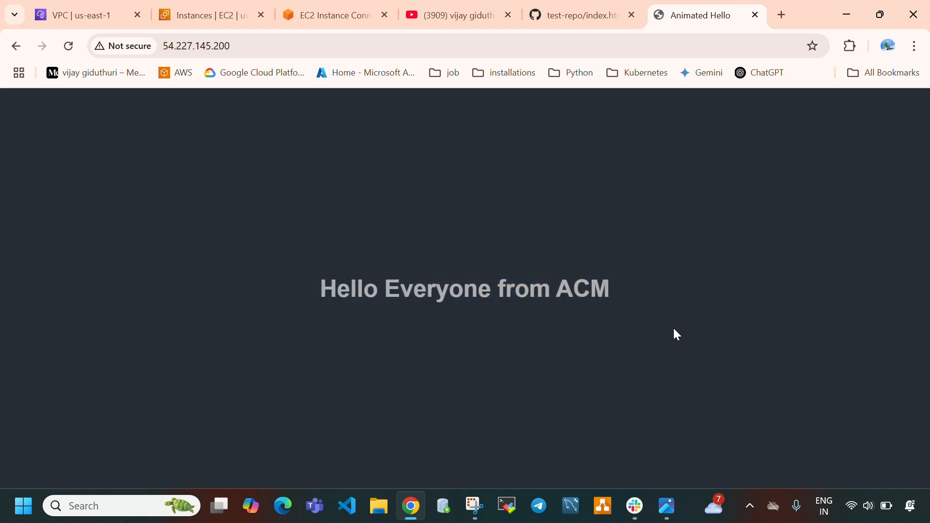
left_click_drag(660, 301, 57, 332)
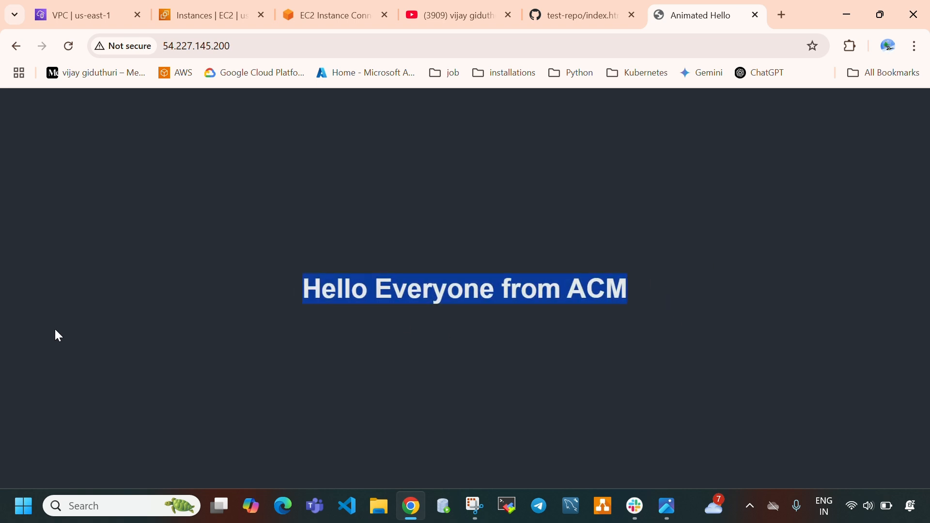
left_click(667, 506)
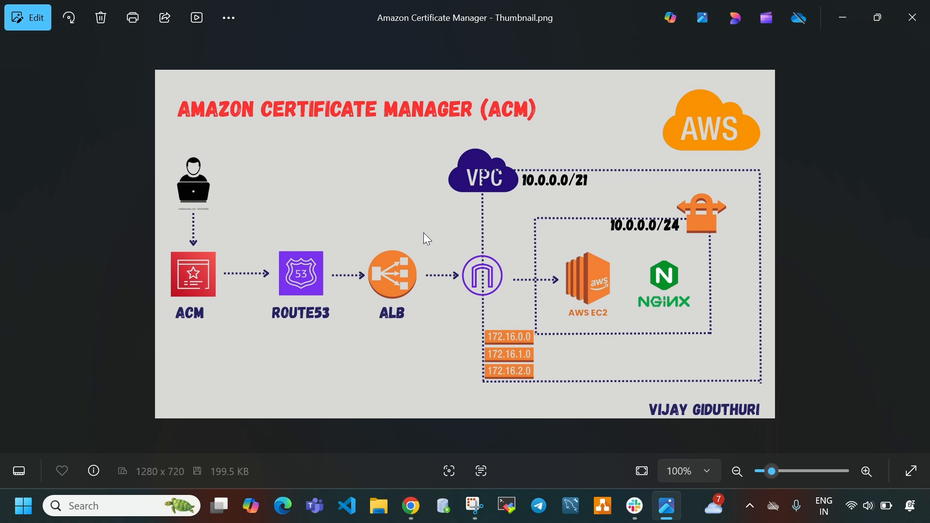
Switch to the EC2 console in Chrome and start creating a new target group
left_click(665, 510)
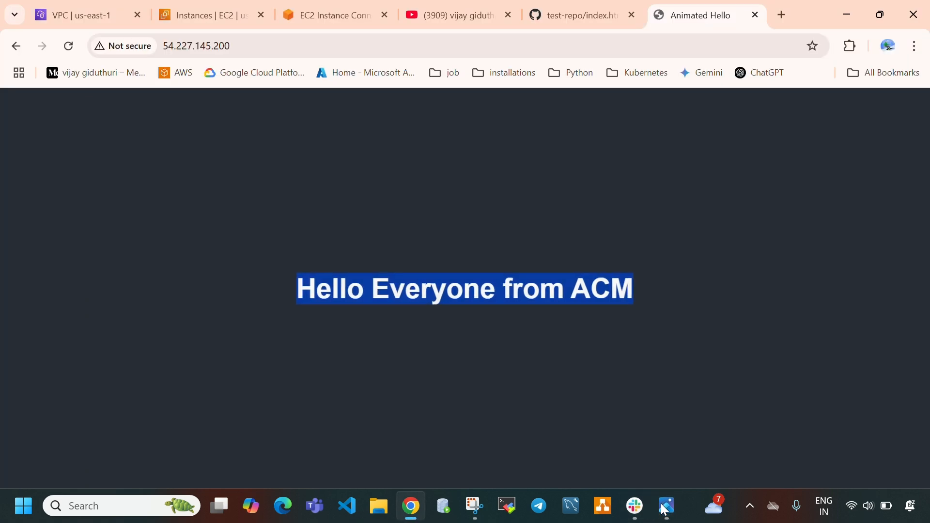
left_click(321, 22)
left_click(237, 14)
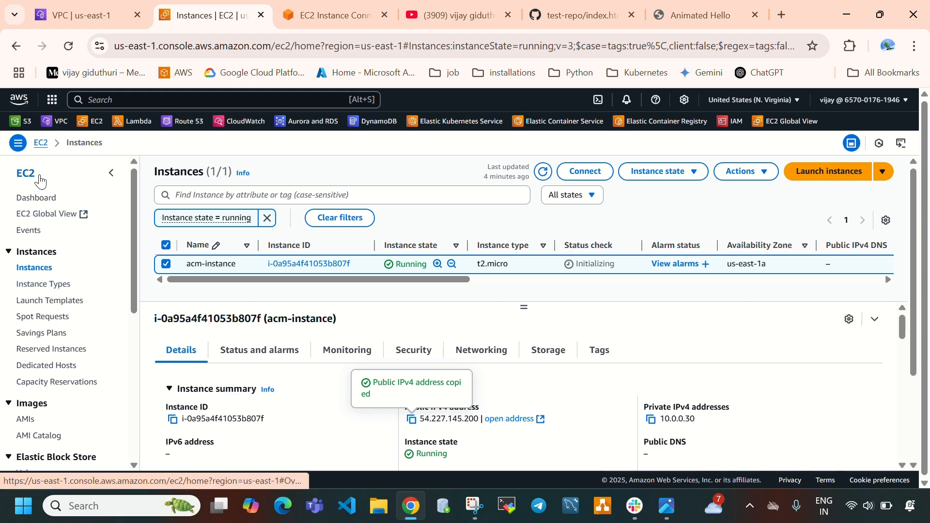
scroll(53, 285, "down", 6)
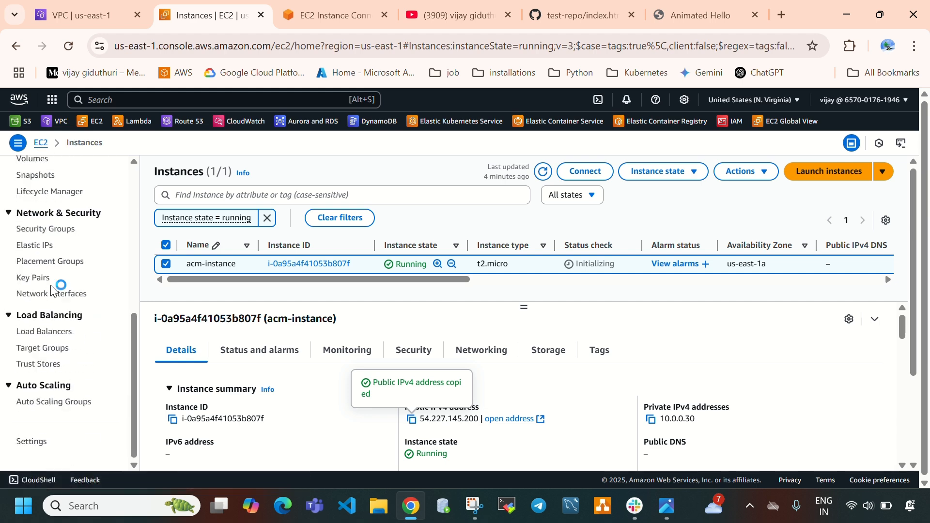
left_click(53, 348)
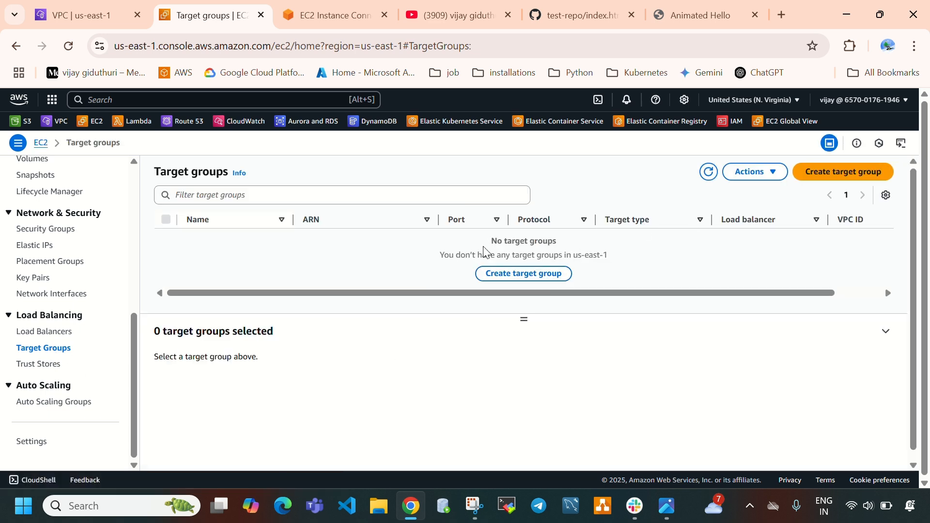
left_click_drag(502, 250, 637, 272)
left_click(689, 270)
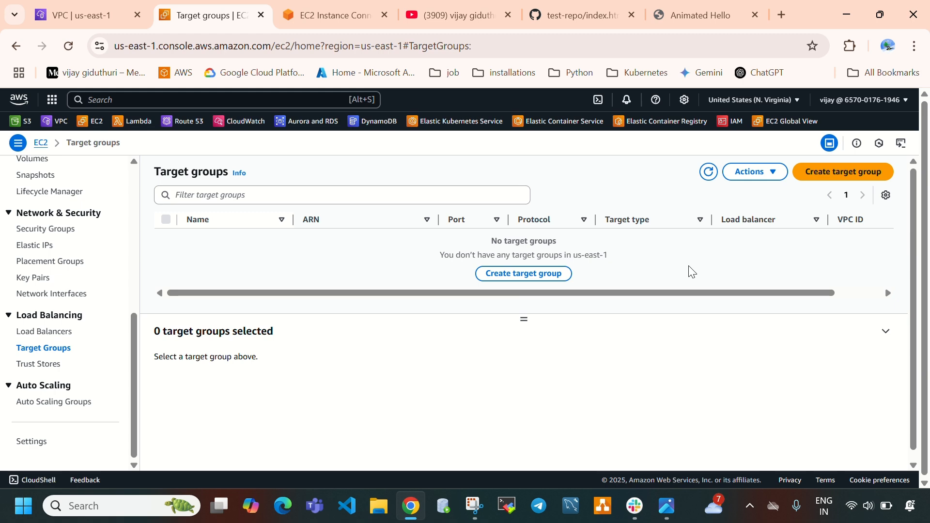
left_click(843, 174)
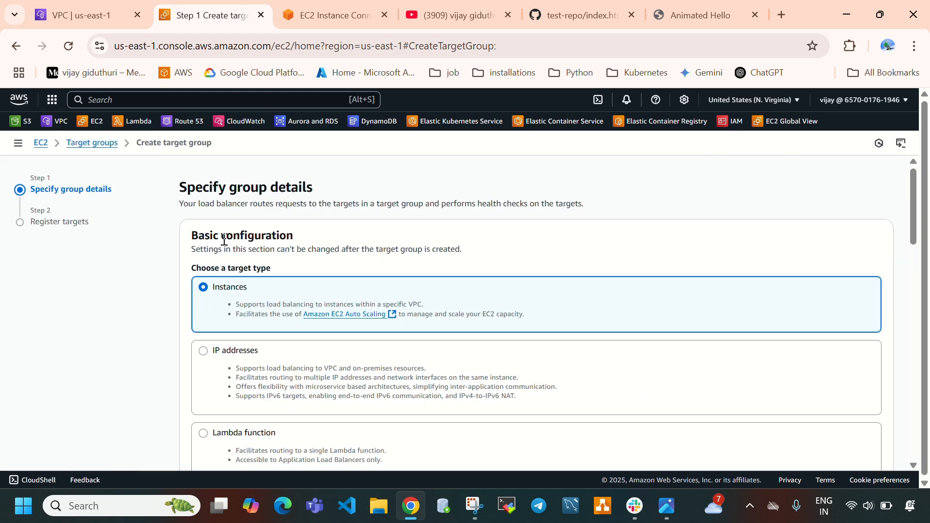
Name the target group acm-tg, keeping Instances as its target type
left_click_drag(198, 235, 294, 236)
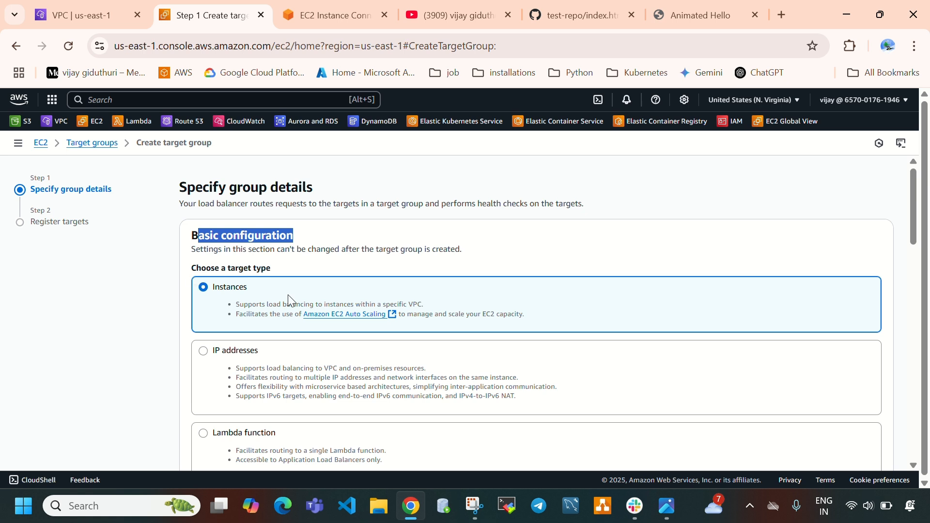
scroll(238, 303, "down", 1)
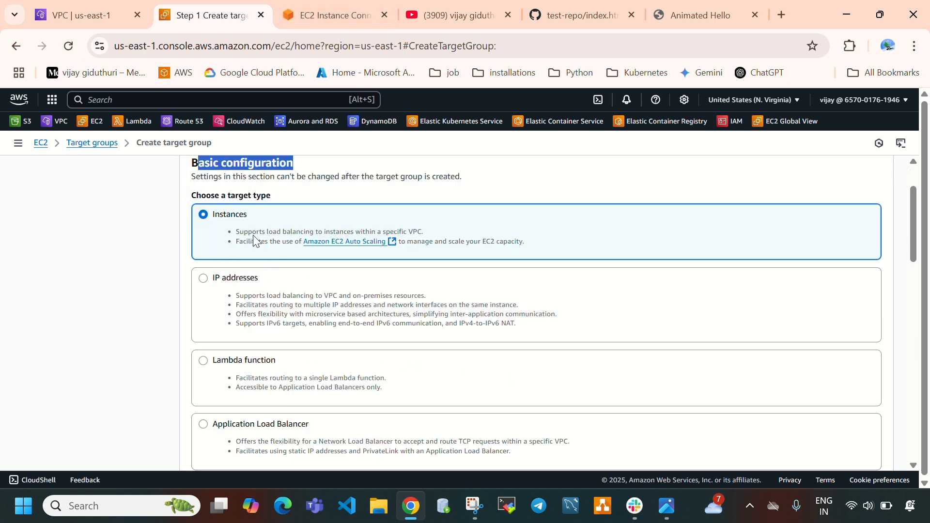
scroll(291, 293, "down", 5)
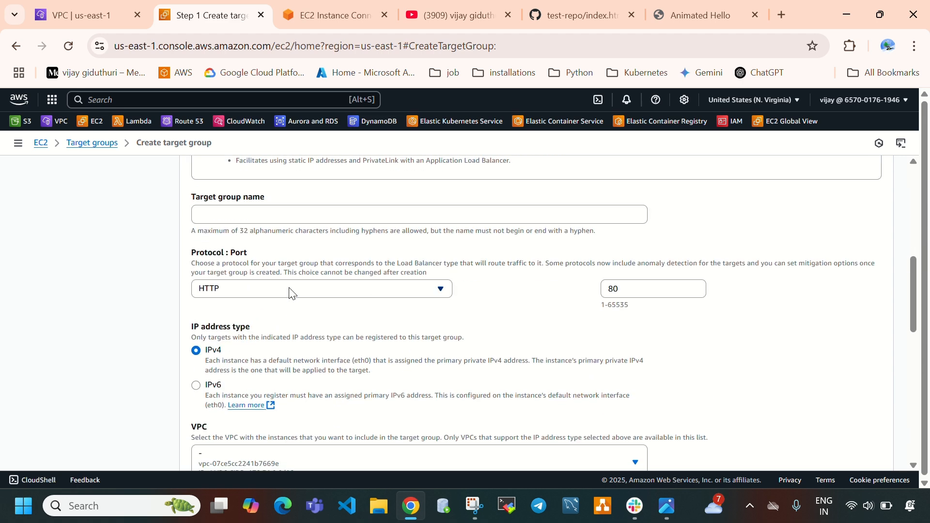
left_click(241, 215)
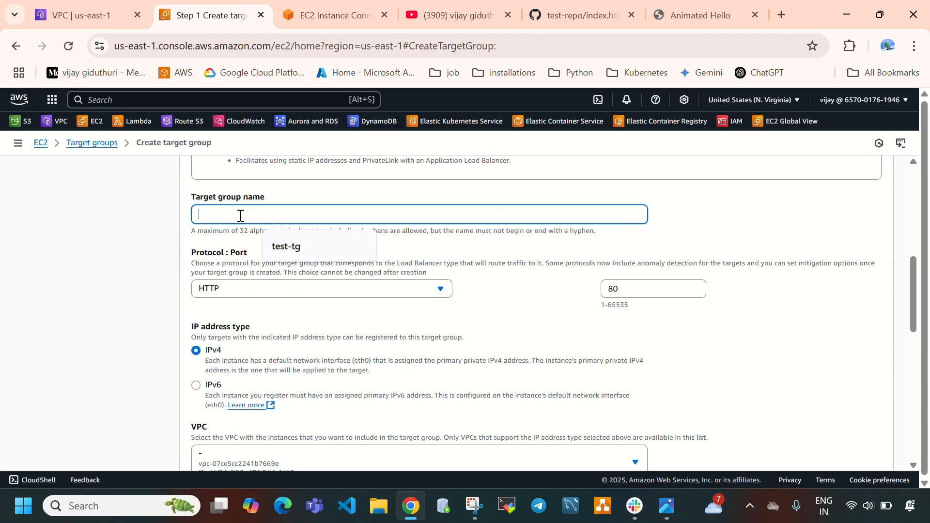
type("acm-tg")
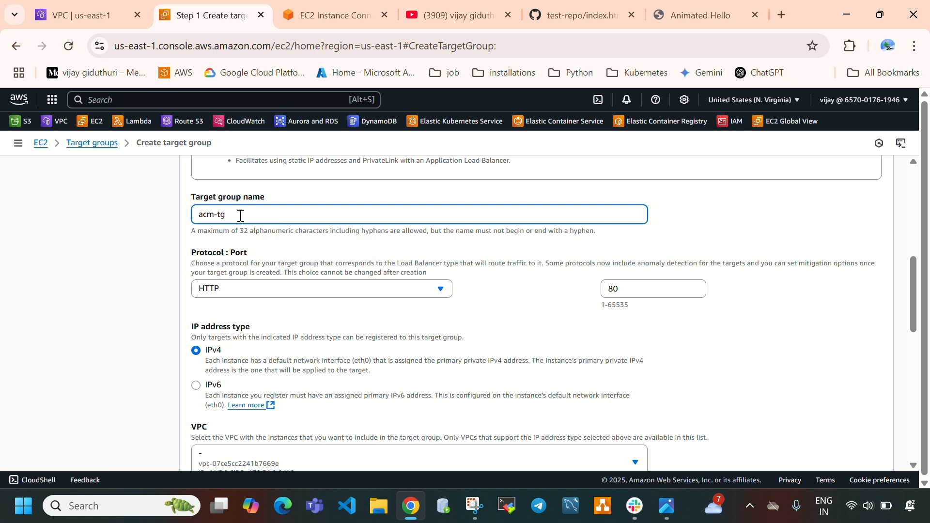
key("ctrl+a")
Choose VPC vpc-08ed29266c209c17b for the target group, keep the default health check settings, and proceed to registering targets
scroll(315, 315, "down", 1)
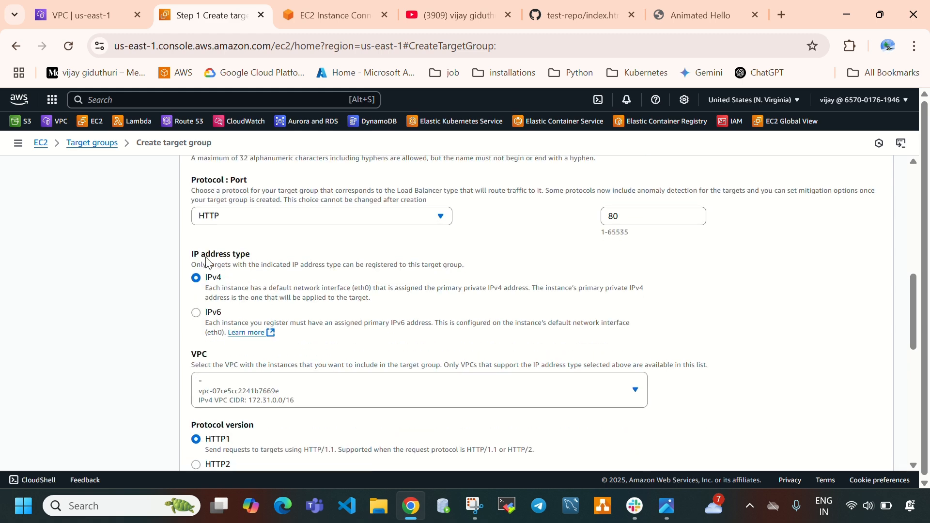
scroll(237, 293, "down", 1)
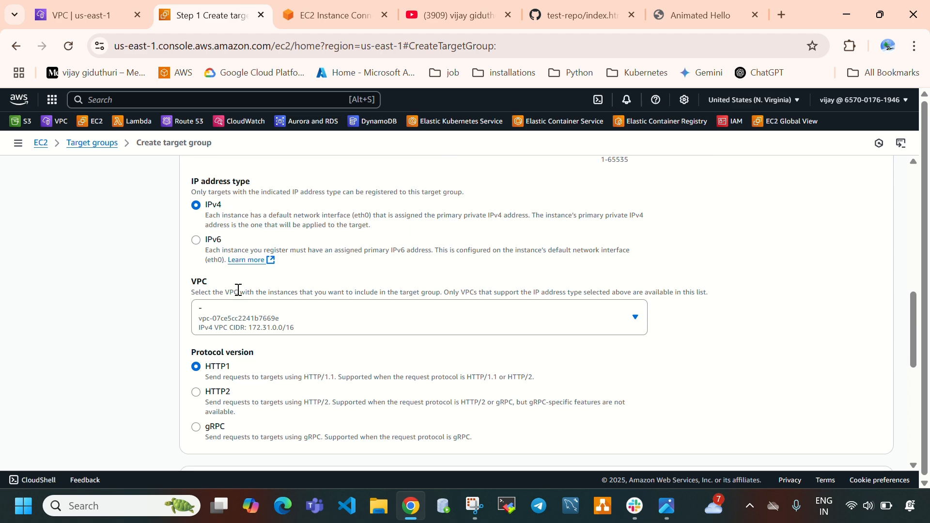
left_click(244, 317)
left_click(245, 421)
scroll(305, 318, "down", 5)
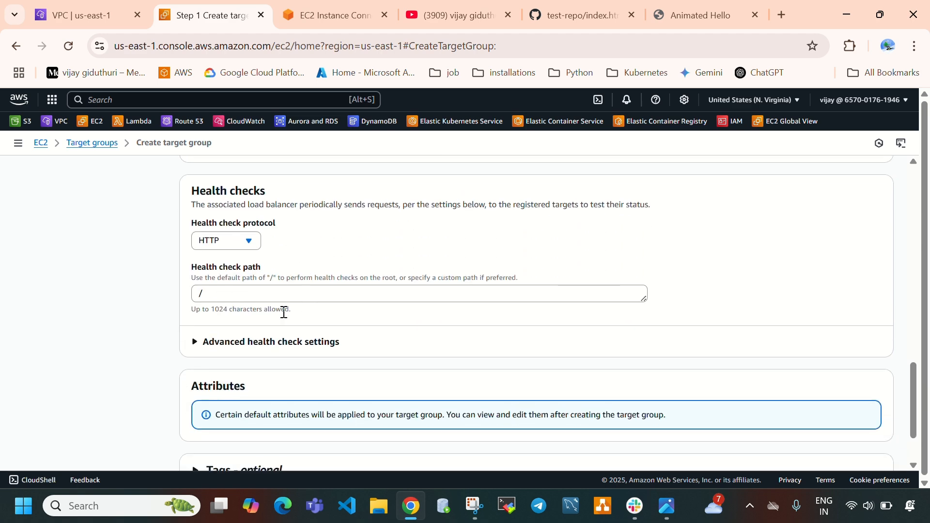
scroll(281, 310, "down", 1)
scroll(200, 220, "up", 1)
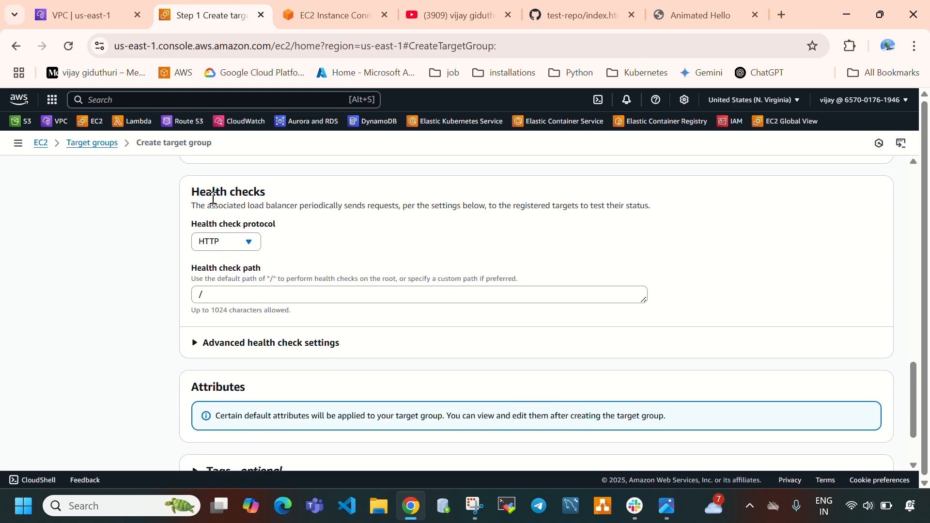
scroll(309, 313, "down", 1)
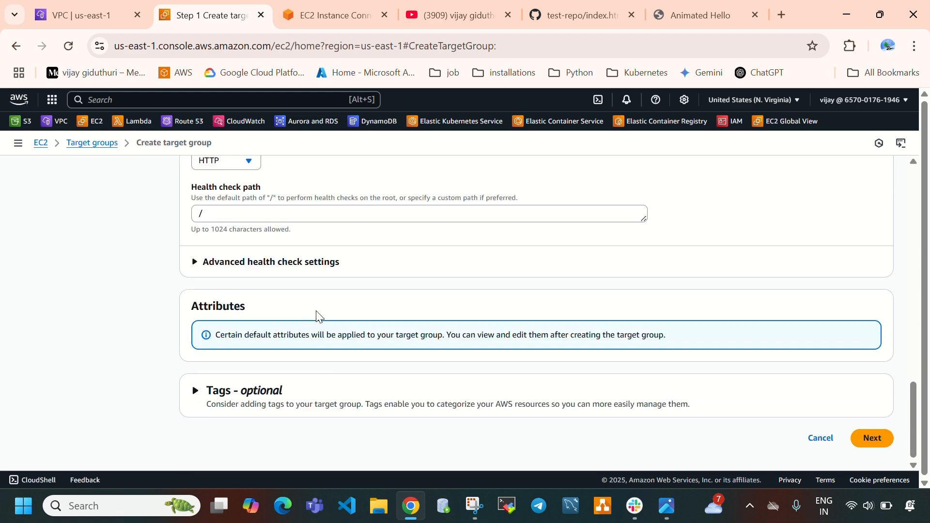
left_click(867, 436)
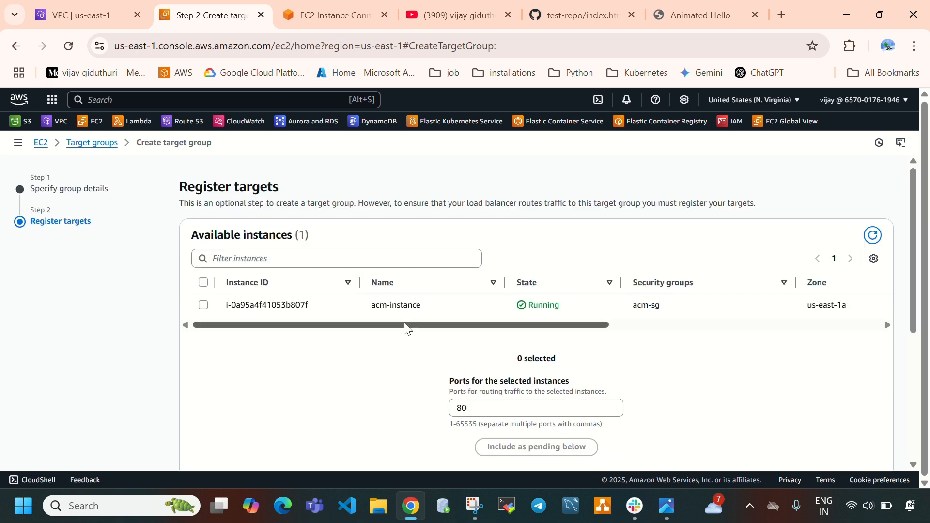
Include acm-instance as a pending target on port 80 and create the target group
left_click_drag(376, 309, 429, 309)
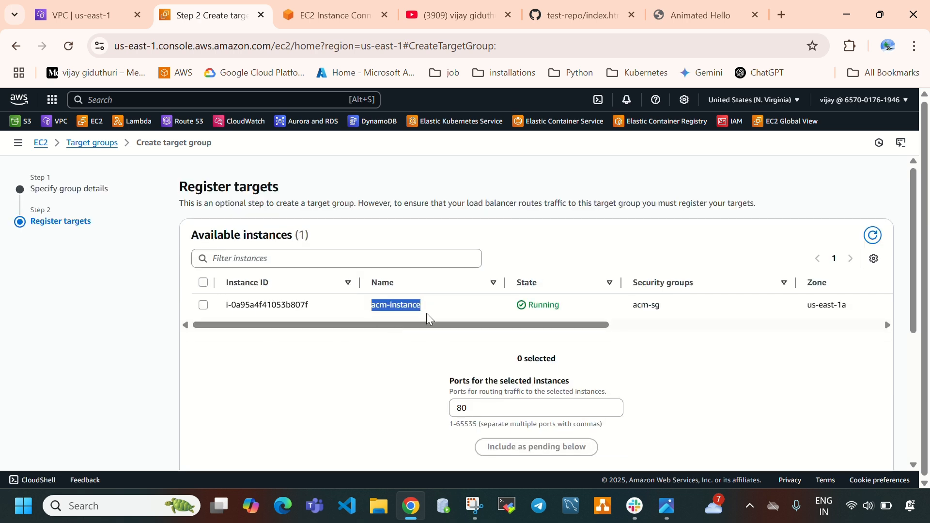
left_click(379, 360)
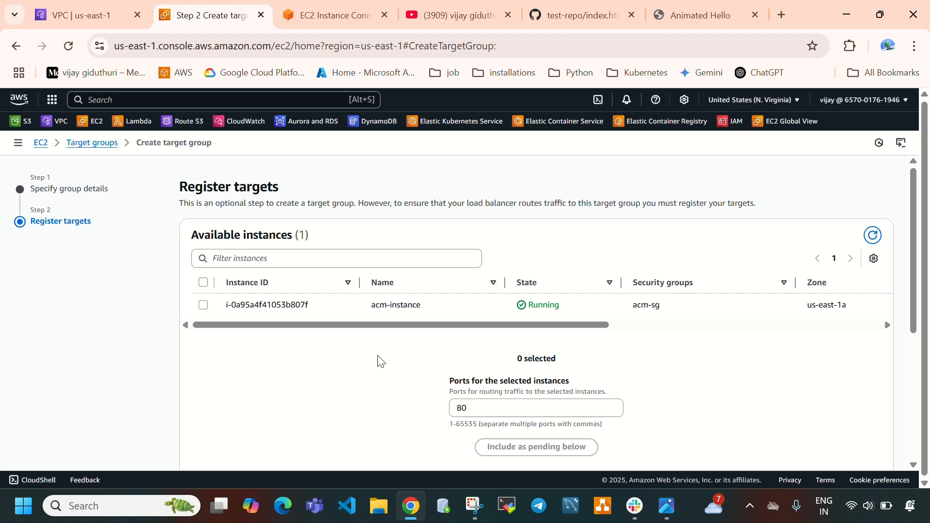
left_click(204, 305)
scroll(410, 338, "down", 3)
scroll(378, 300, "up", 2)
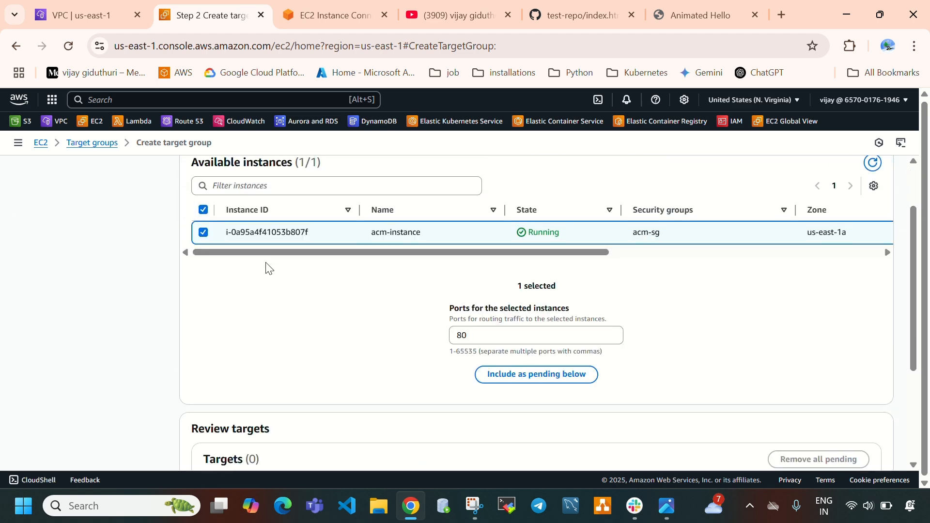
left_click(485, 339)
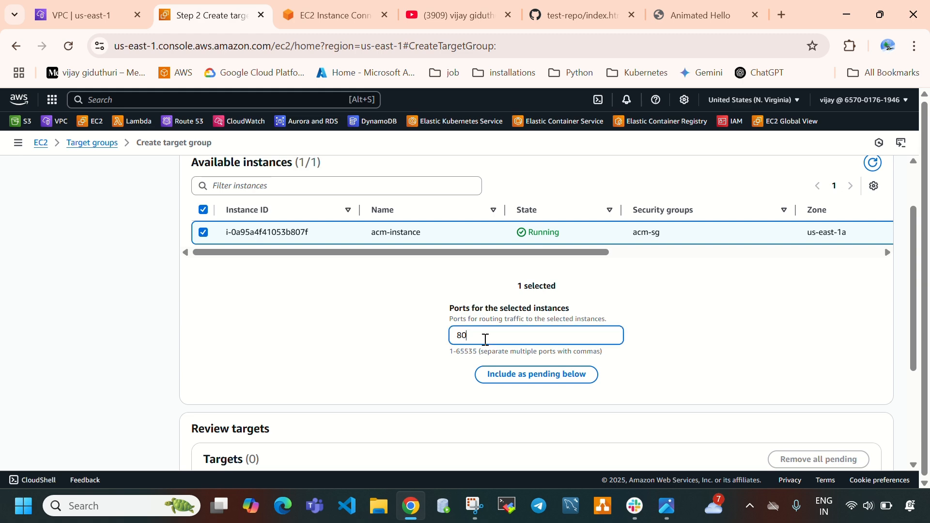
left_click_drag(482, 339, 454, 339)
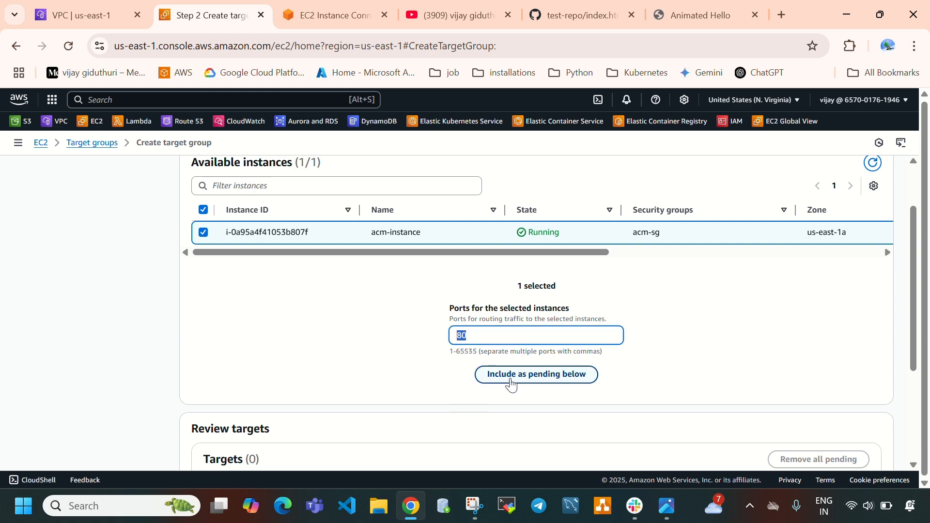
scroll(451, 380, "down", 1)
scroll(450, 385, "down", 2)
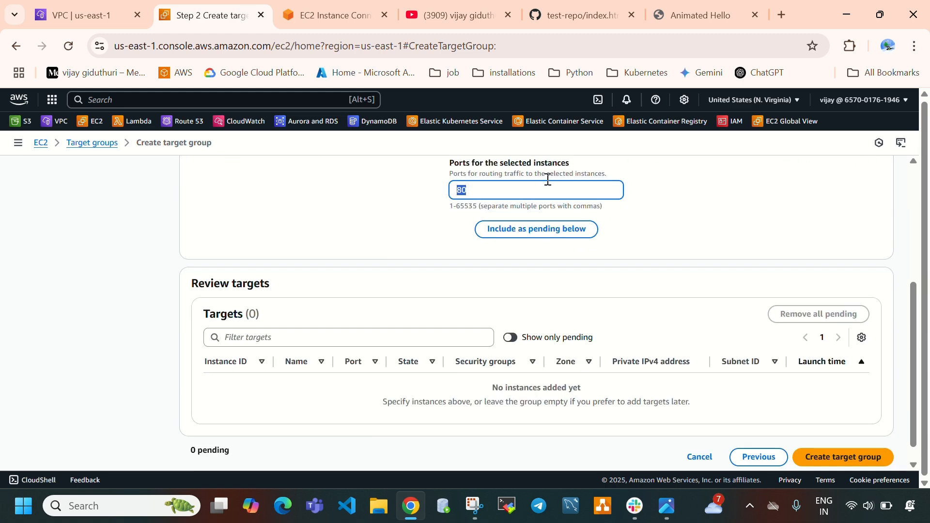
left_click(538, 231)
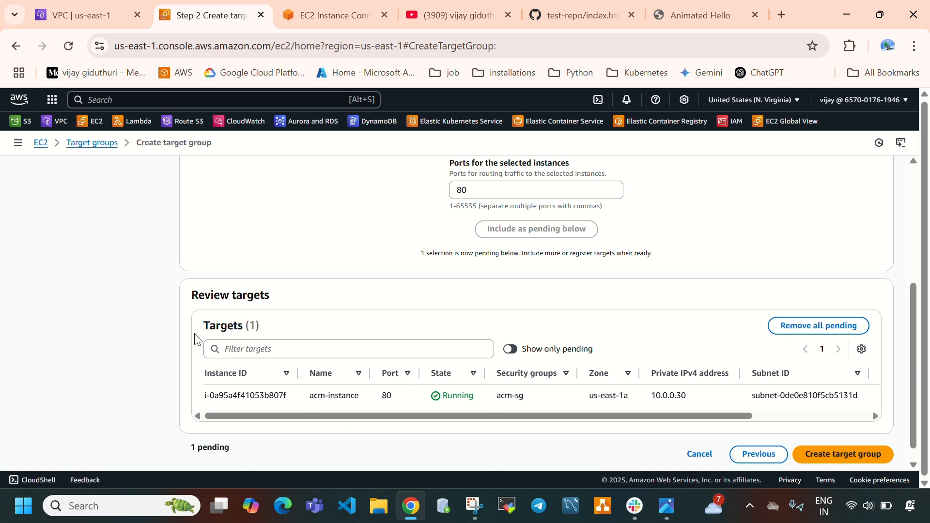
scroll(554, 419, "down", 1)
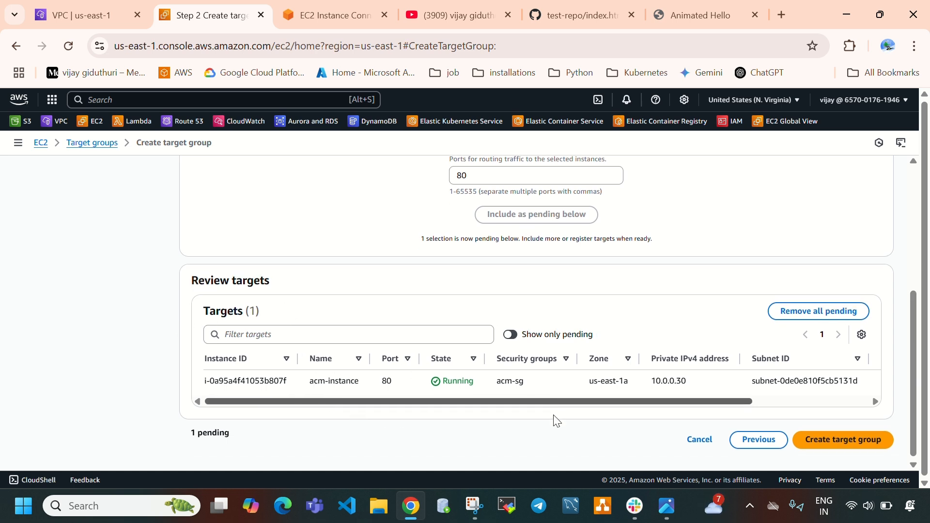
left_click(831, 438)
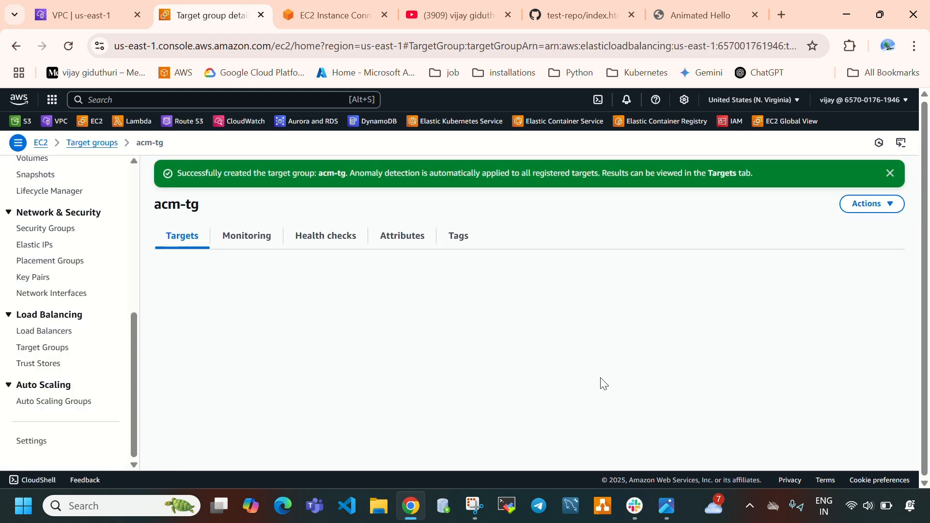
Review the details, target total and registered instance of the acm-tg target group
scroll(333, 357, "down", 3)
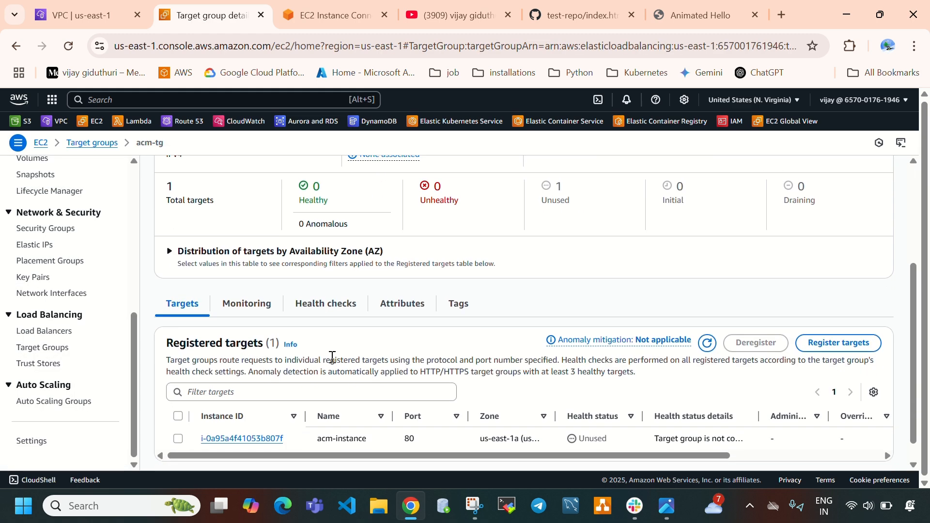
scroll(197, 315, "up", 3)
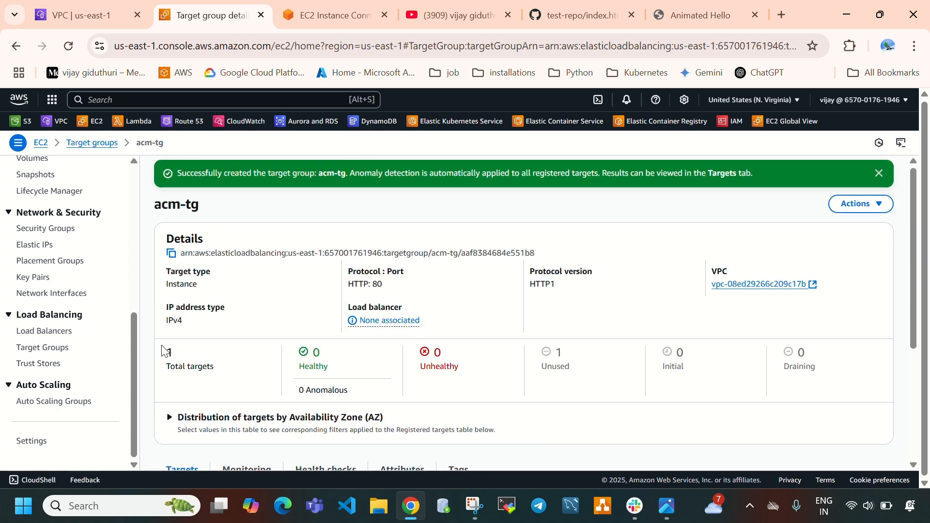
left_click_drag(161, 345, 203, 366)
scroll(326, 381, "down", 4)
left_click(319, 415)
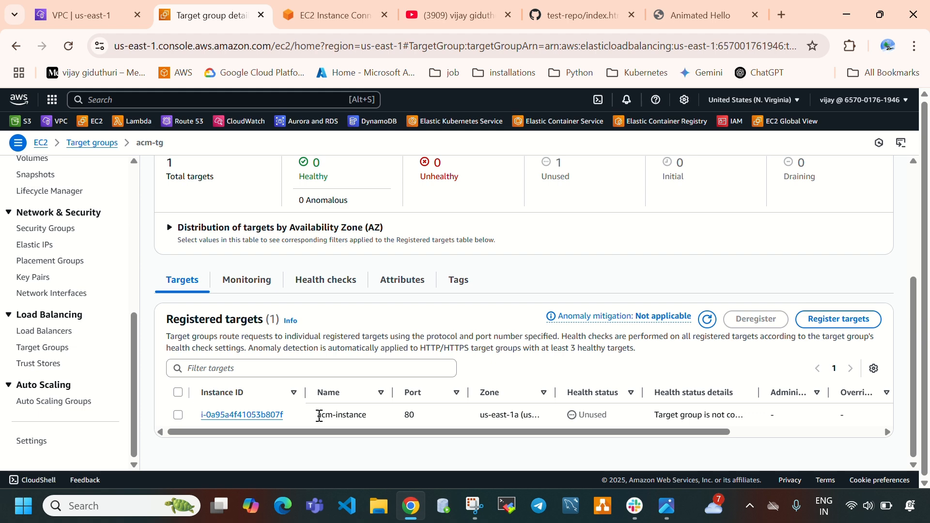
left_click_drag(319, 415, 370, 423)
scroll(411, 292, "up", 5)
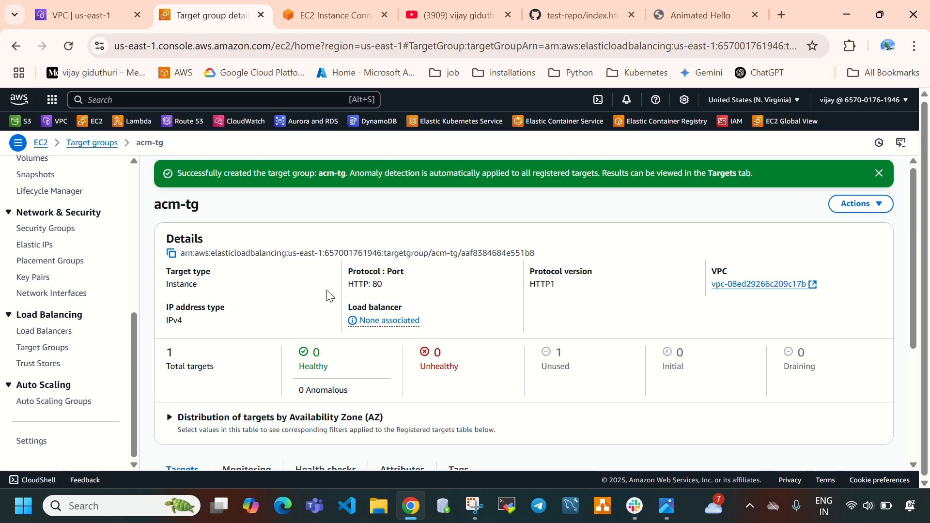
Open the load balancers list and start creating a load balancer of the Application Load Balancer type
left_click(55, 334)
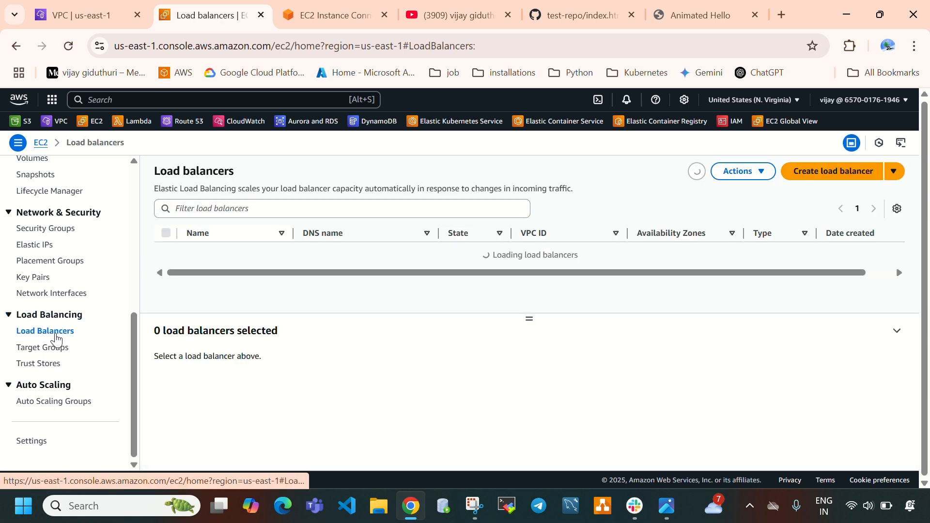
left_click(816, 173)
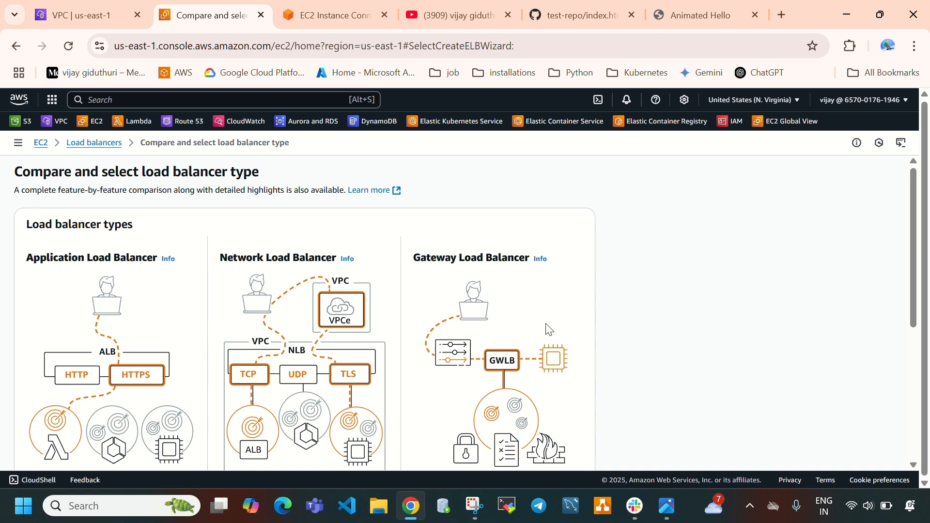
scroll(224, 363, "down", 2)
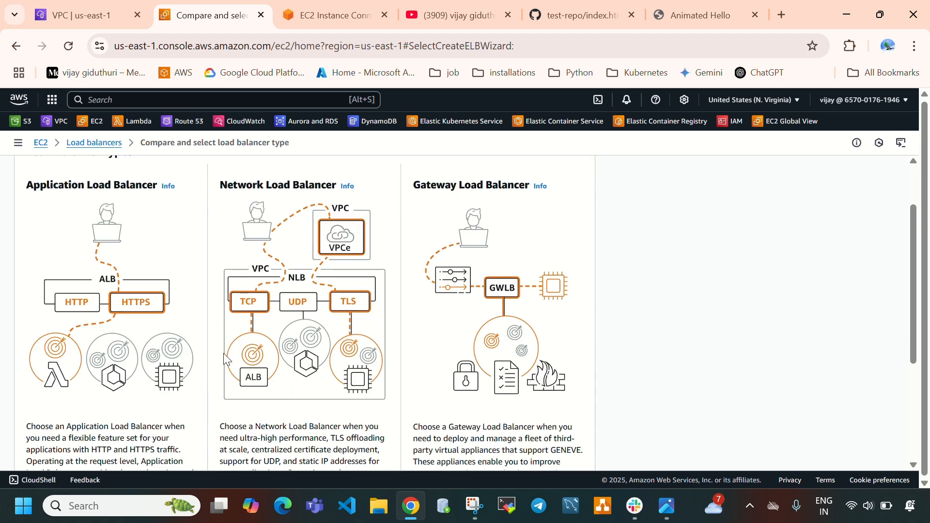
scroll(73, 244, "down", 3)
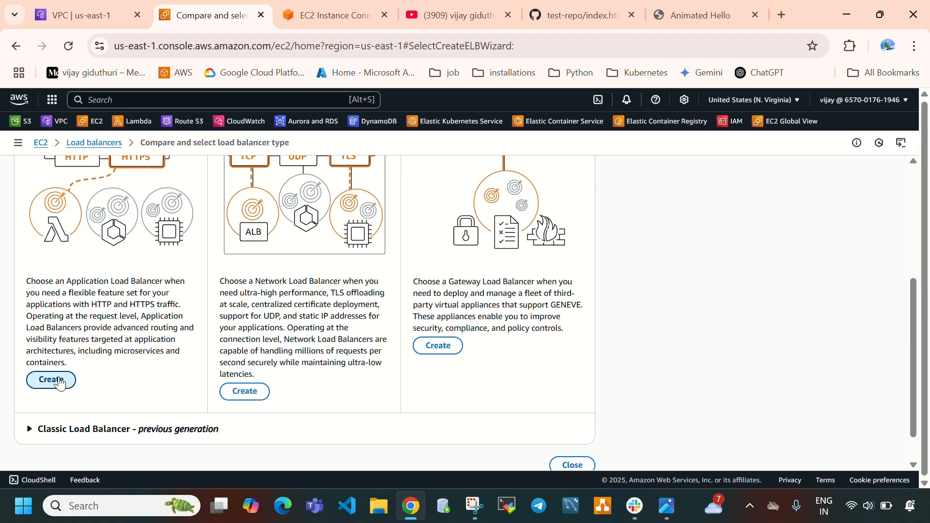
left_click(65, 377)
Name the load balancer acm-alb, keeping the Internet-facing scheme and the IPv4 address type
left_click(165, 320)
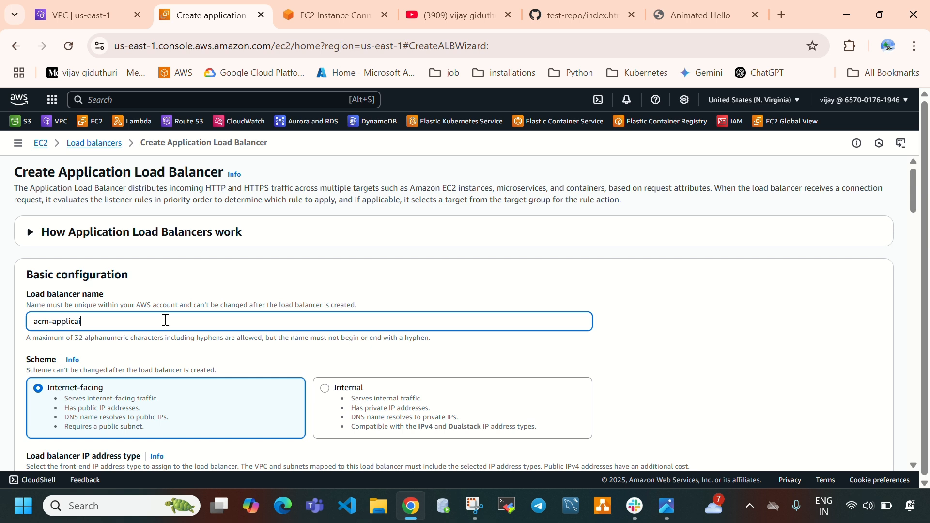
type("acm-application-loadf")
scroll(194, 322, "down", 3)
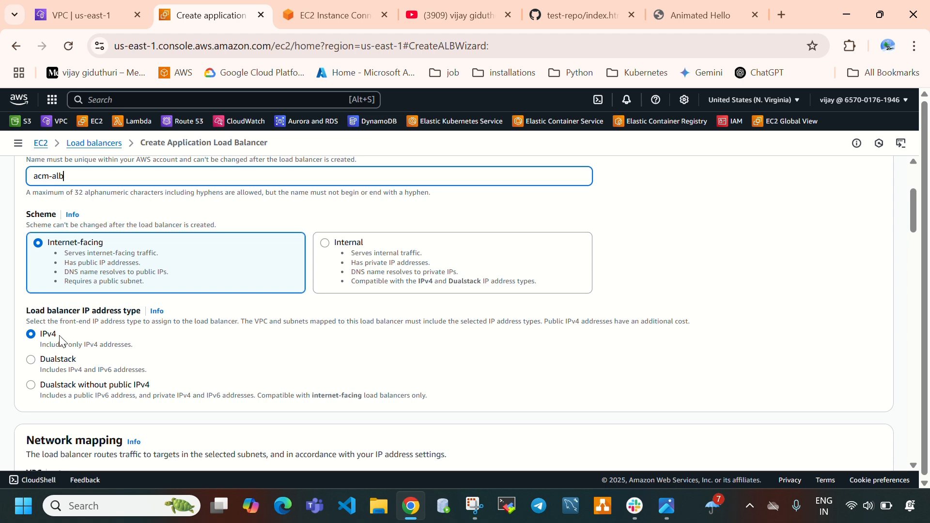
scroll(61, 342, "down", 3)
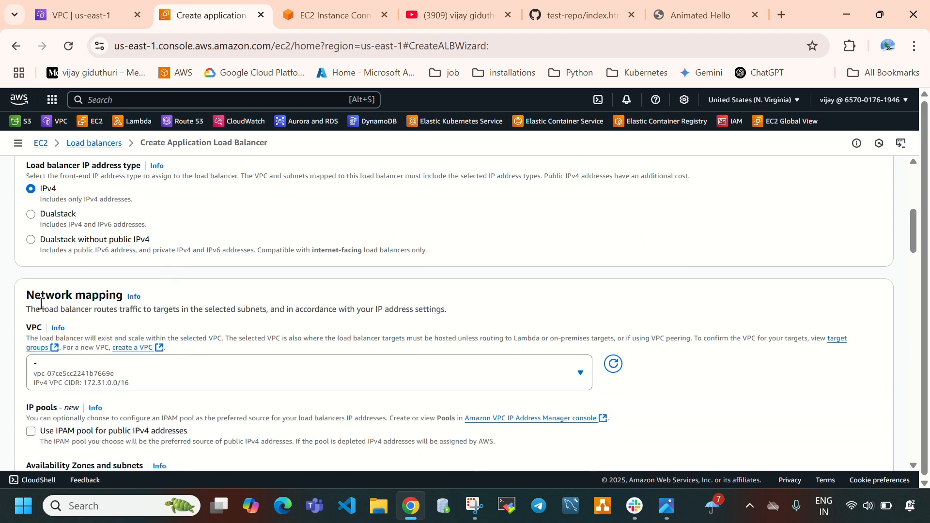
Choose my-vpc as the VPC in the load balancer's network mapping
scroll(297, 332, "down", 3)
left_click(246, 232)
left_click(245, 232)
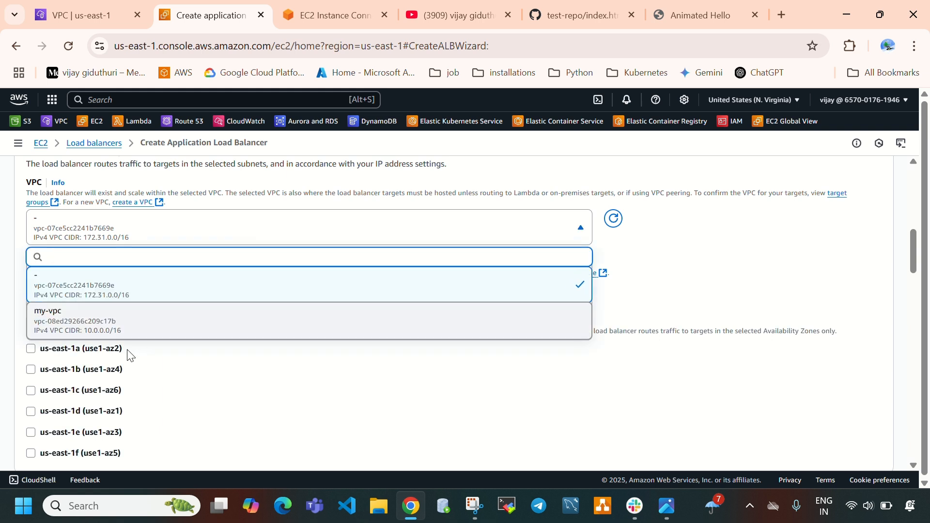
left_click(89, 321)
Add the acm-sg security group alongside default, and enable Availability Zone us-east-1a with public-subnet-1
scroll(145, 312, "down", 3)
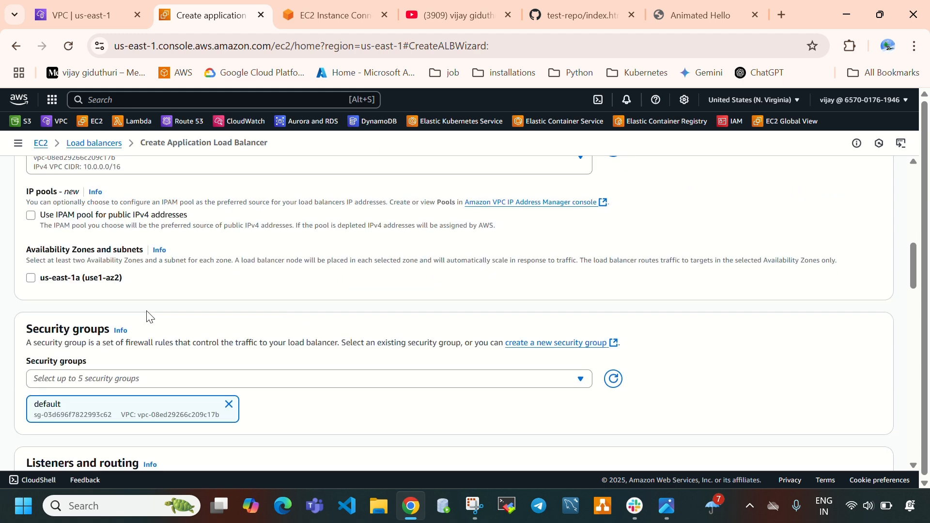
left_click(155, 307)
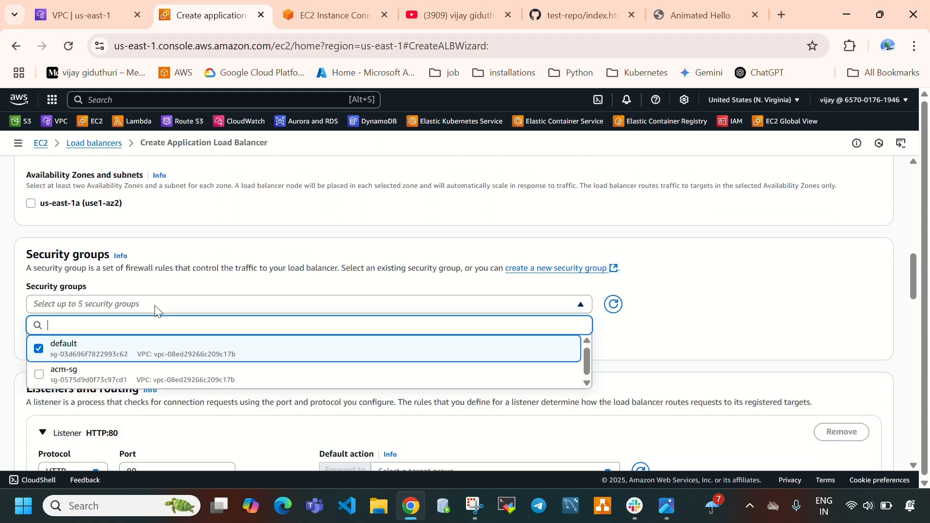
left_click(101, 385)
left_click(749, 223)
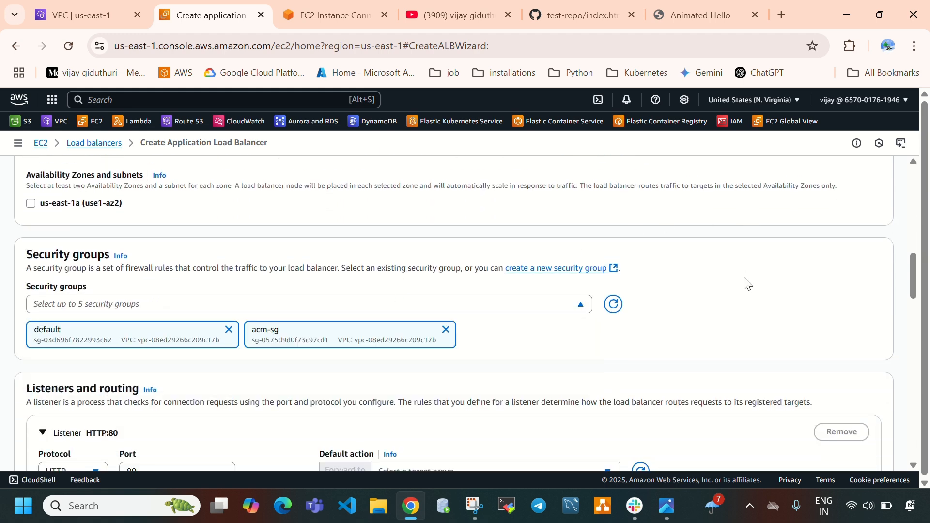
scroll(85, 320, "up", 3)
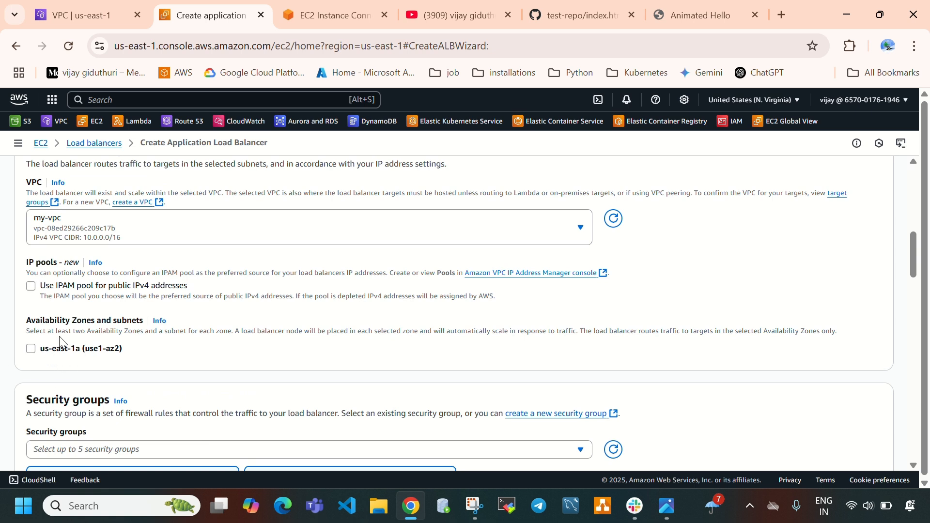
left_click(32, 349)
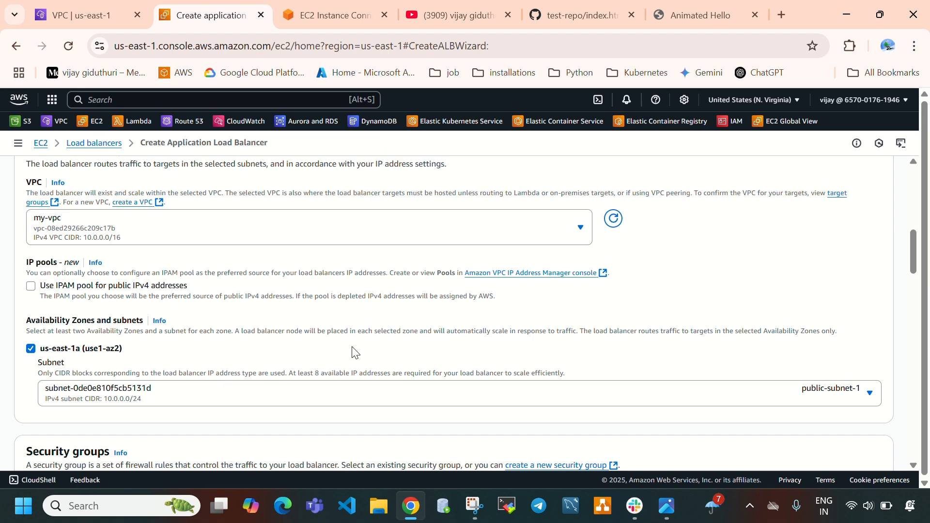
Set the HTTP:80 listener's default action to forward to target group acm-tg
scroll(184, 361, "down", 4)
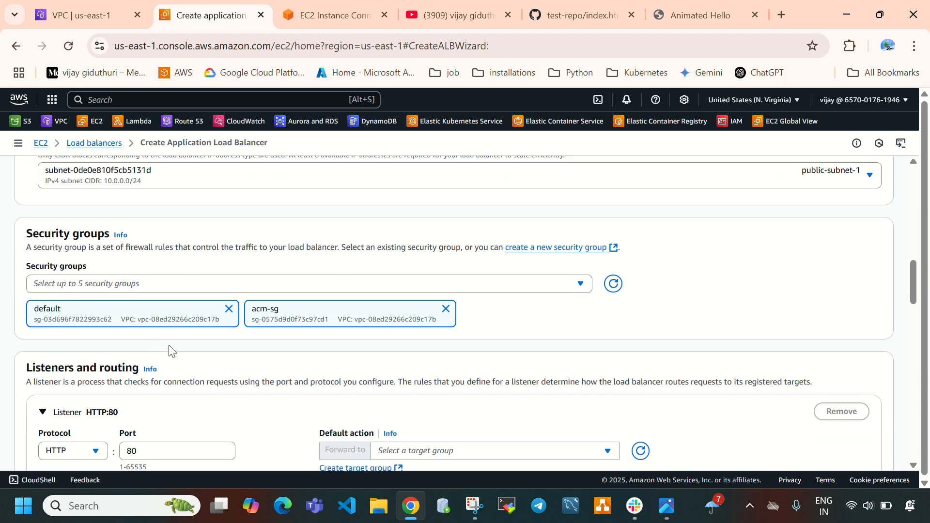
scroll(173, 348, "down", 3)
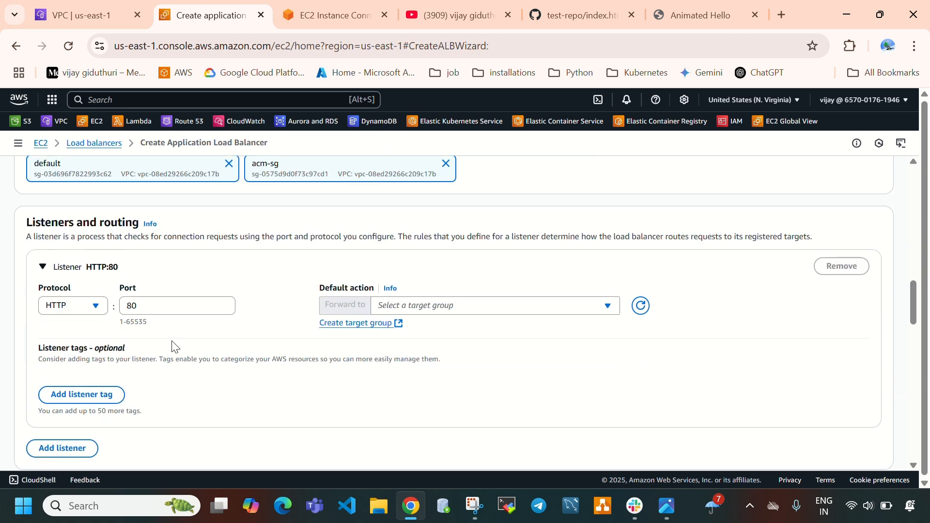
left_click(411, 303)
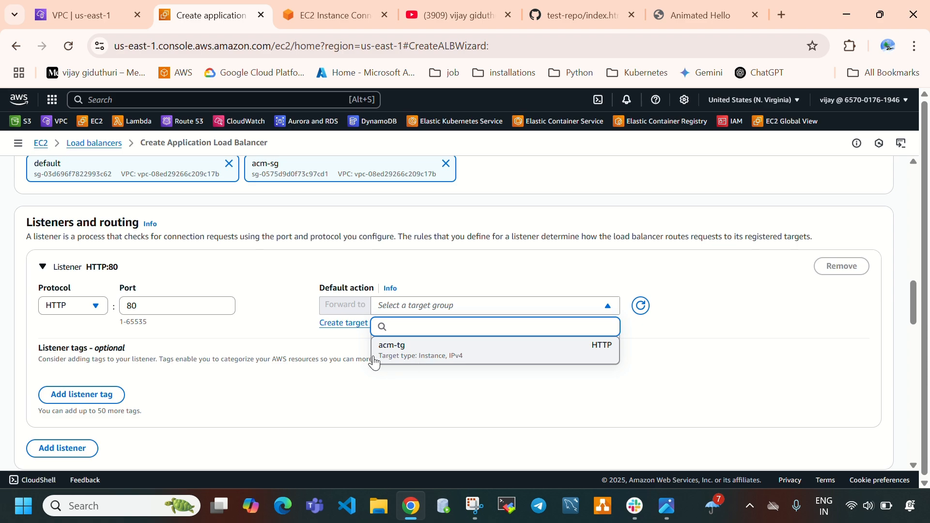
left_click(399, 361)
Try to create the load balancer, and examine the validation of its Availability Zones and subnets
scroll(274, 371, "down", 20)
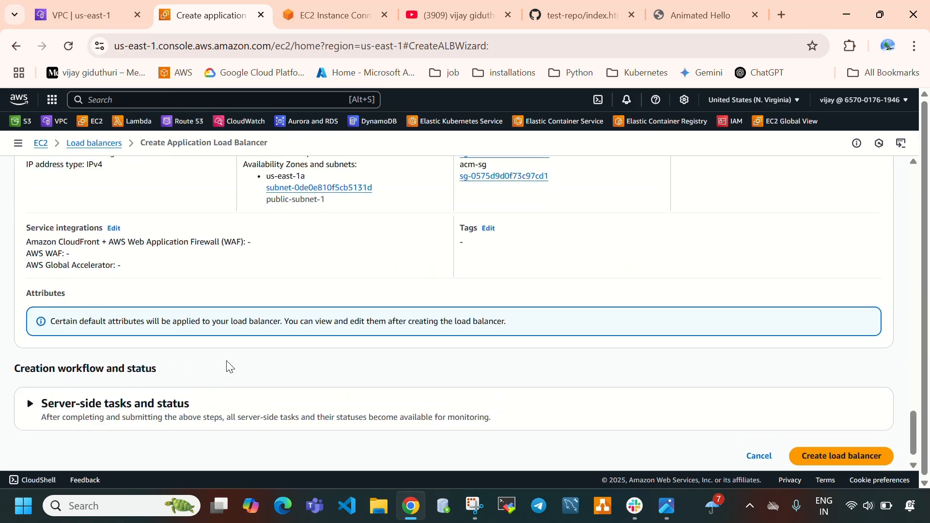
scroll(218, 320, "up", 5)
scroll(208, 281, "down", 6)
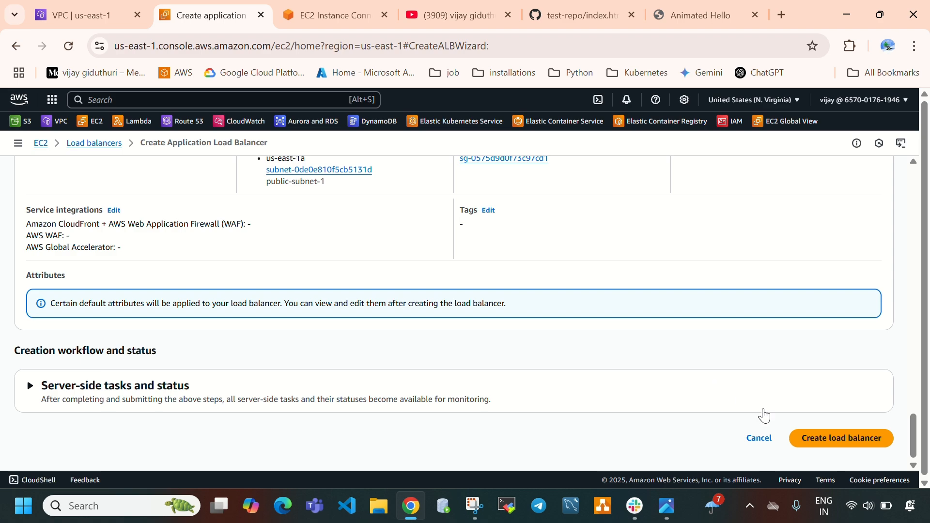
left_click(799, 439)
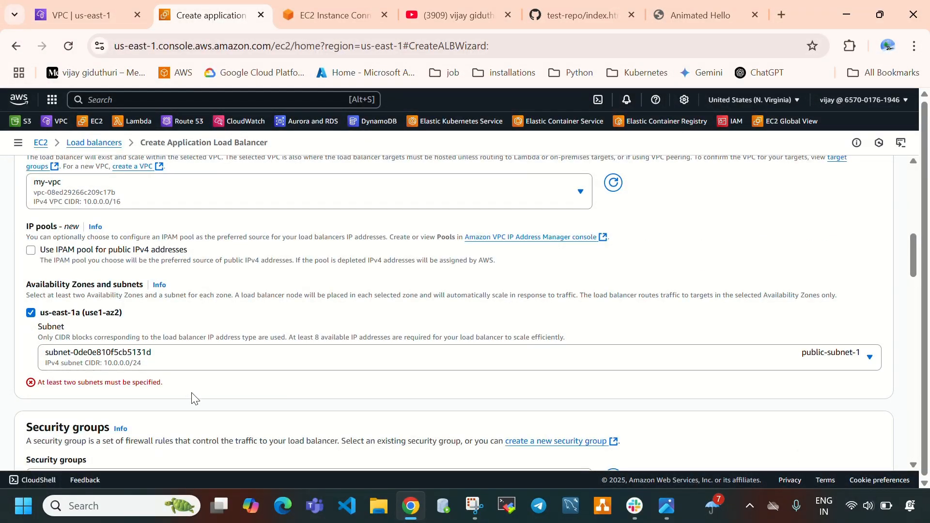
left_click_drag(38, 383, 170, 393)
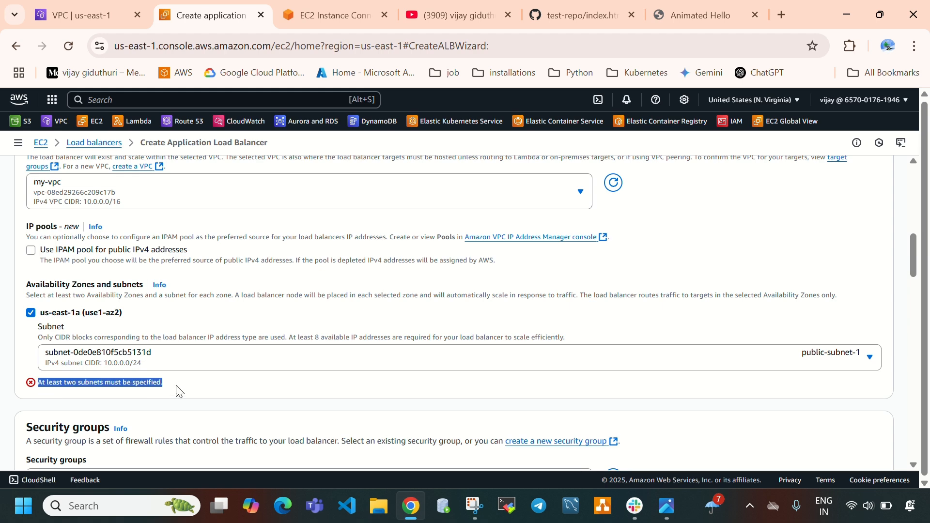
scroll(179, 392, "down", 2)
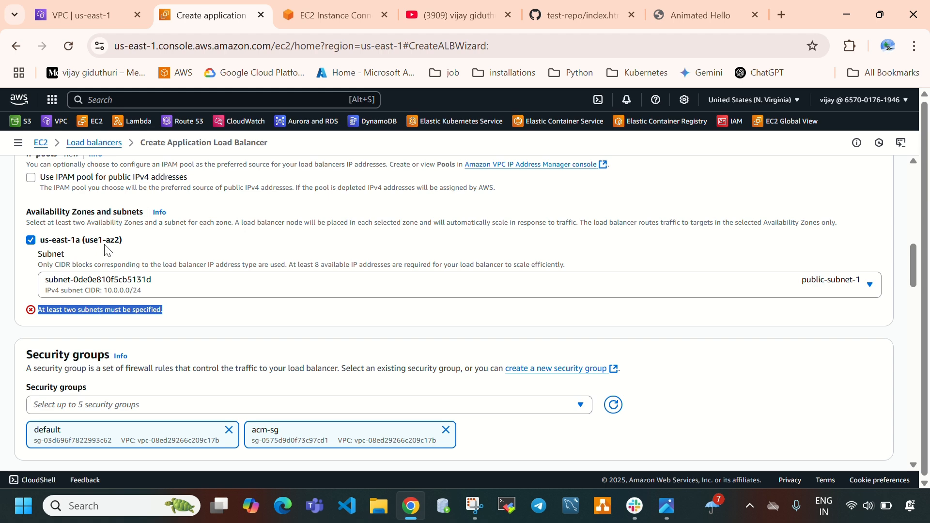
scroll(107, 250, "up", 10)
Leave the load balancer form and open the Subnets list in the VPC console
left_click(83, 146)
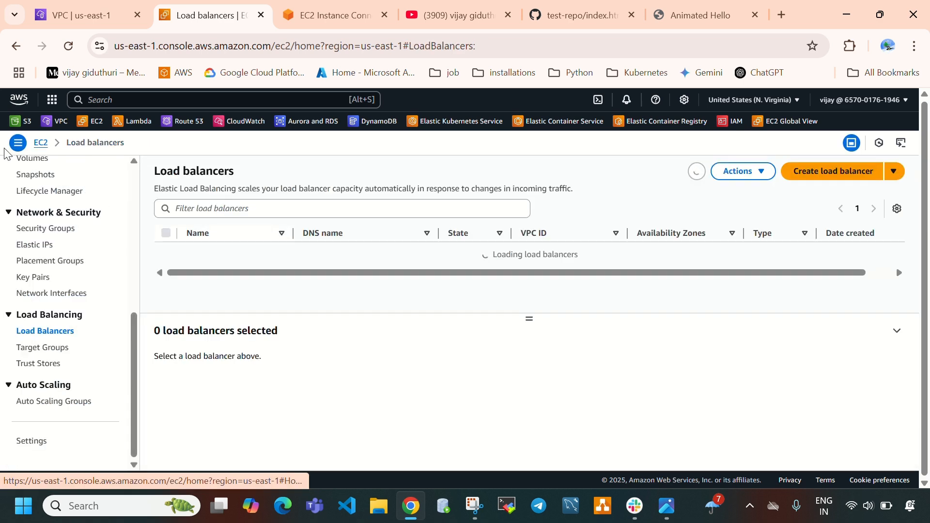
scroll(60, 330, "up", 6)
left_click(75, 15)
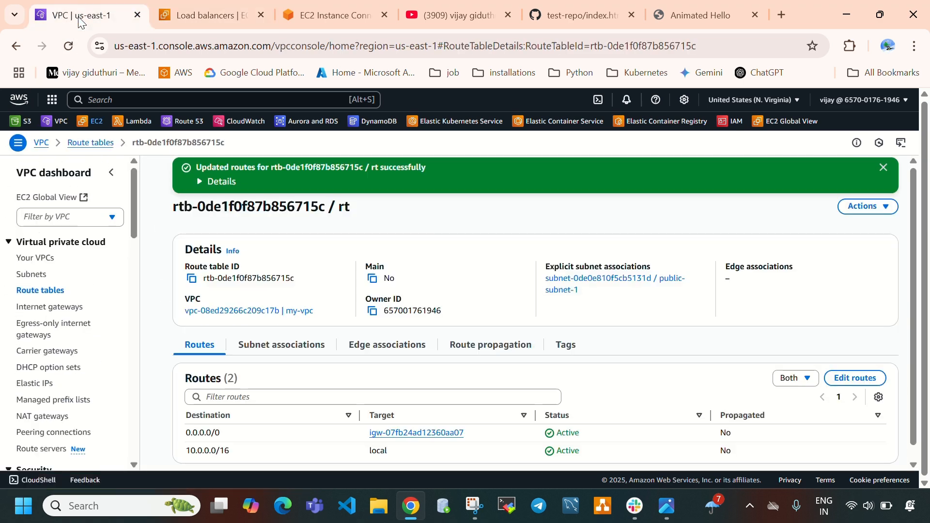
left_click(33, 276)
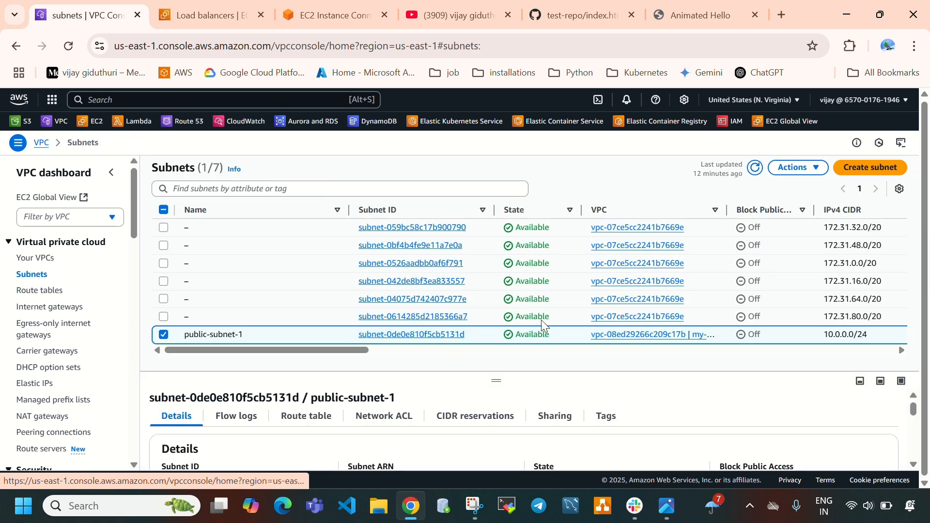
left_click(870, 167)
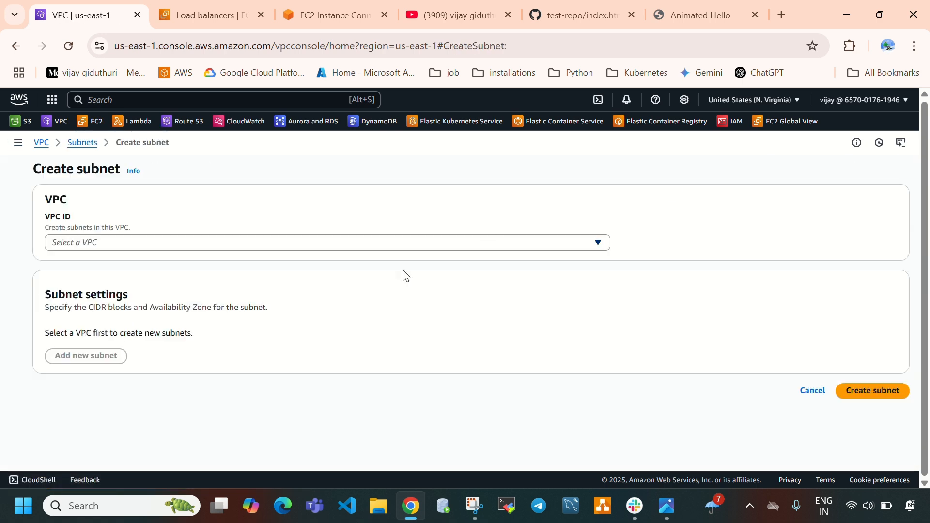
left_click(210, 243)
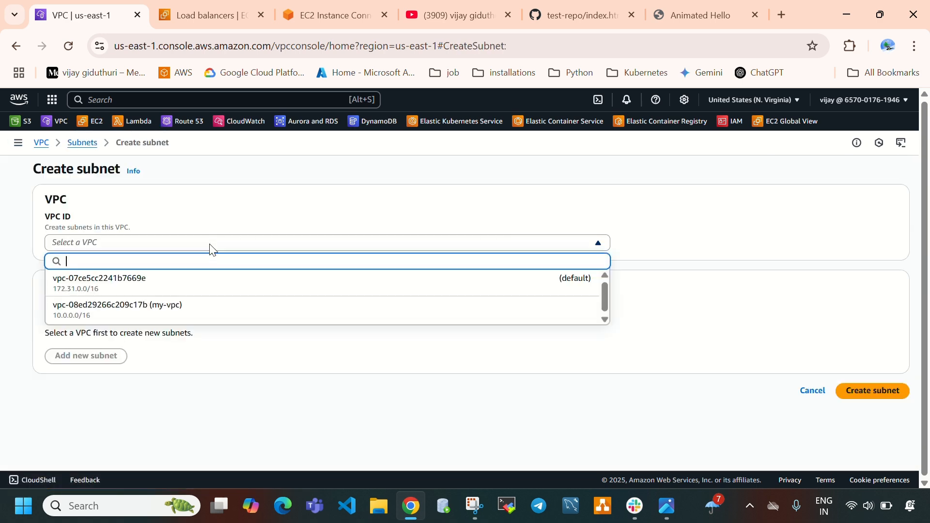
left_click(167, 321)
scroll(252, 222, "down", 2)
scroll(227, 242, "down", 2)
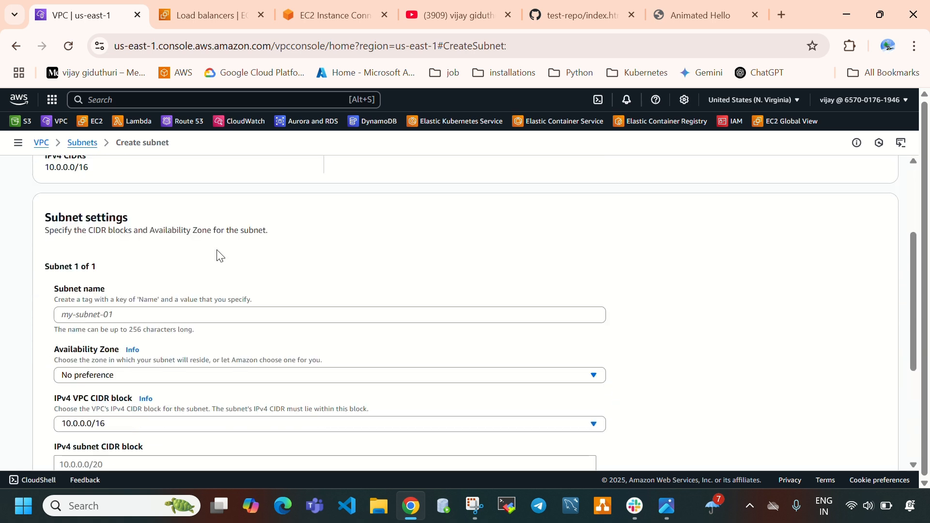
left_click(175, 316)
type("public-subnet-2")
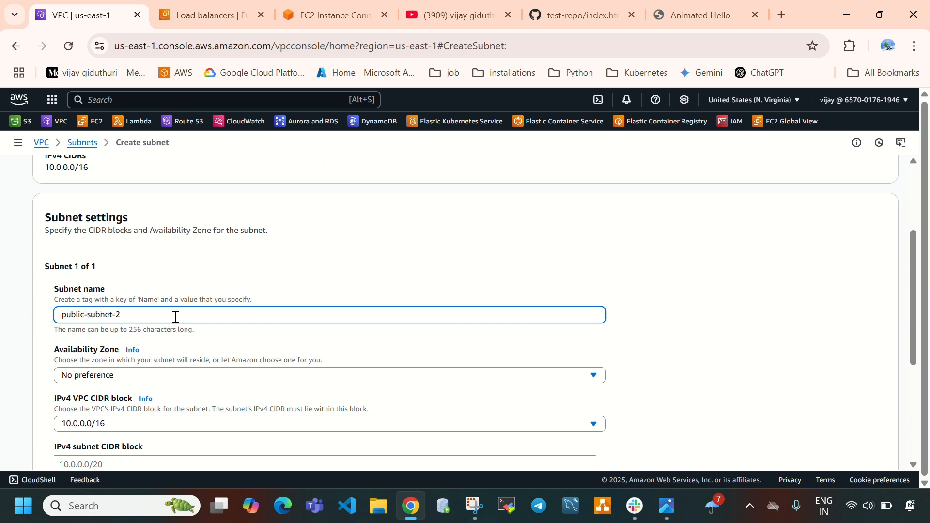
scroll(194, 310, "down", 2)
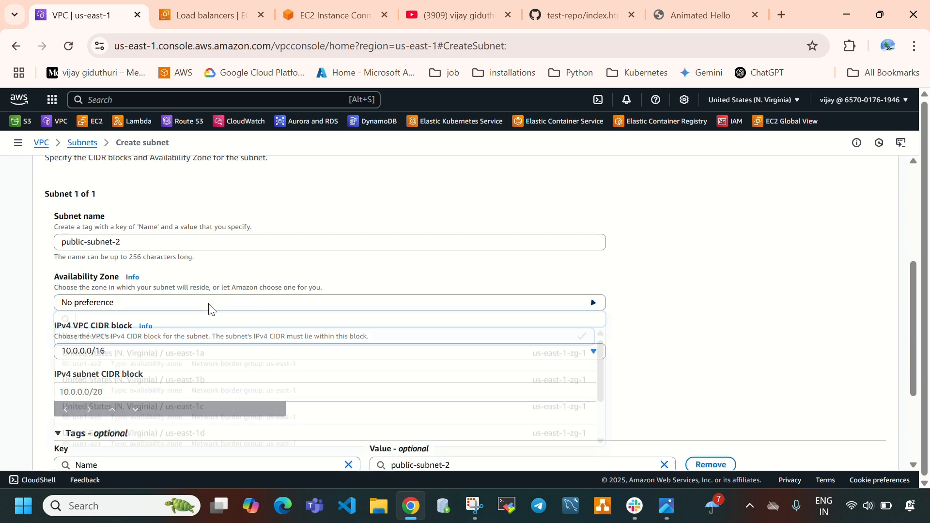
left_click(210, 305)
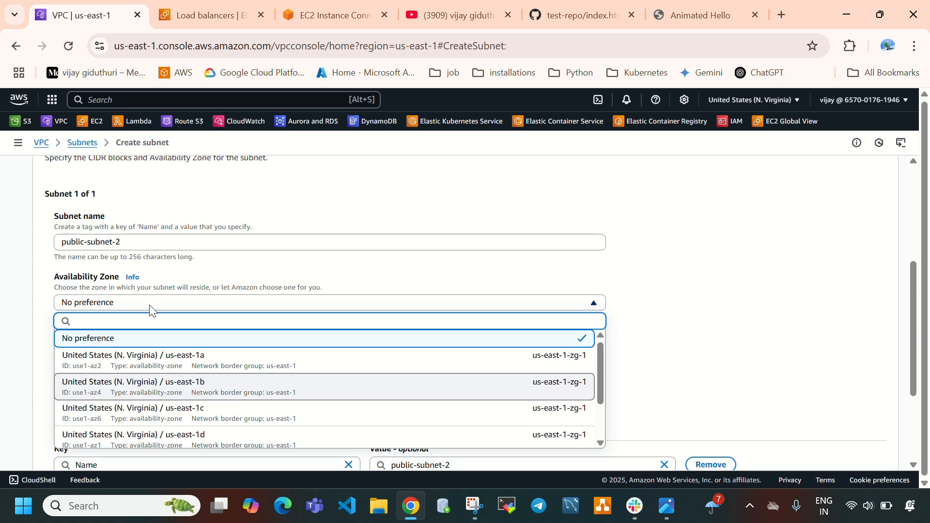
scroll(150, 307, "up", 3)
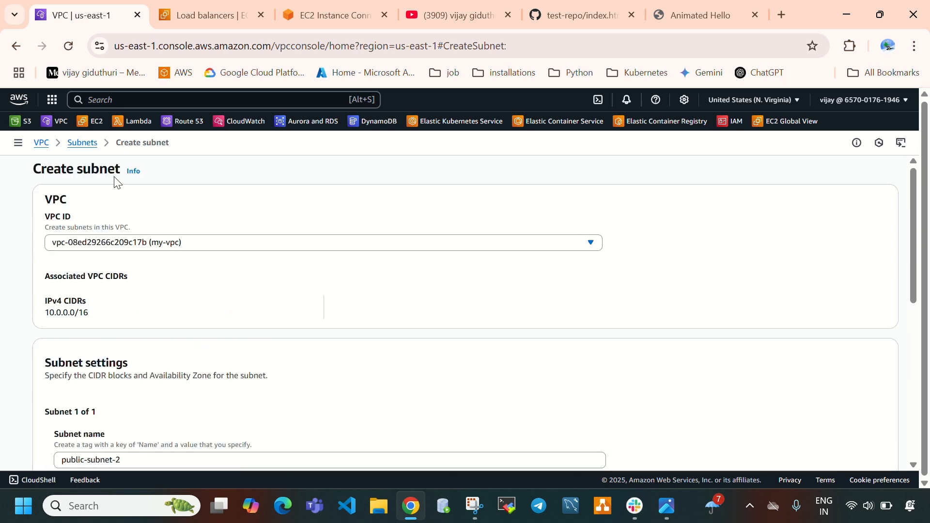
Return to the Subnets list and check which Availability Zone public-subnet-1 is in
left_click(86, 151)
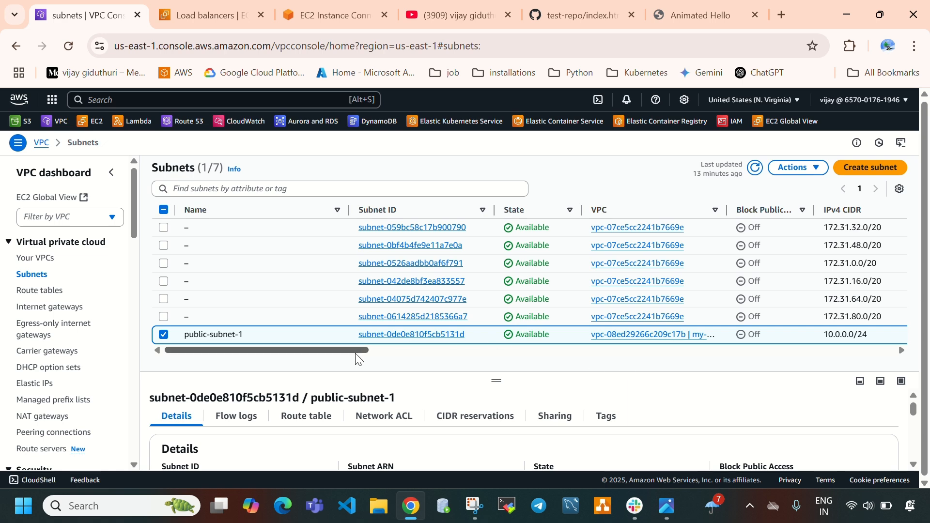
left_click_drag(356, 353, 552, 367)
triple_click(634, 338)
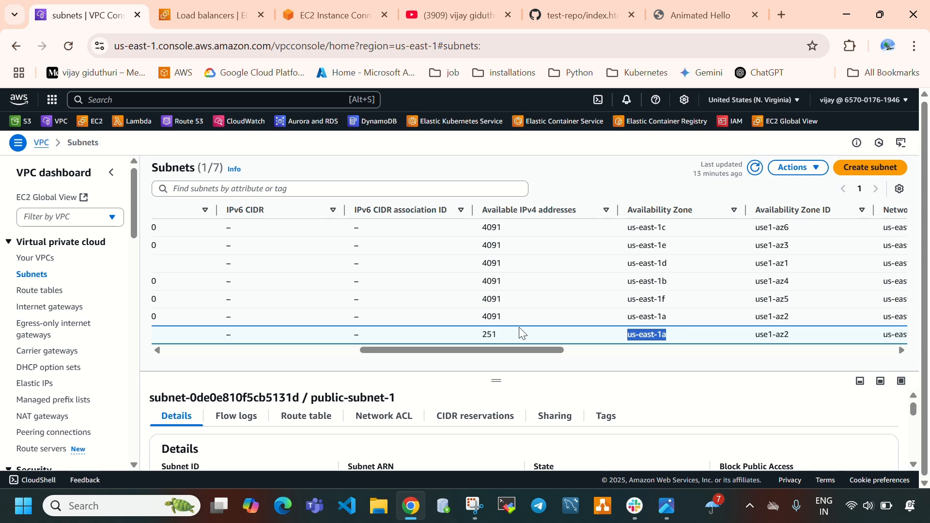
left_click_drag(489, 349, 173, 340)
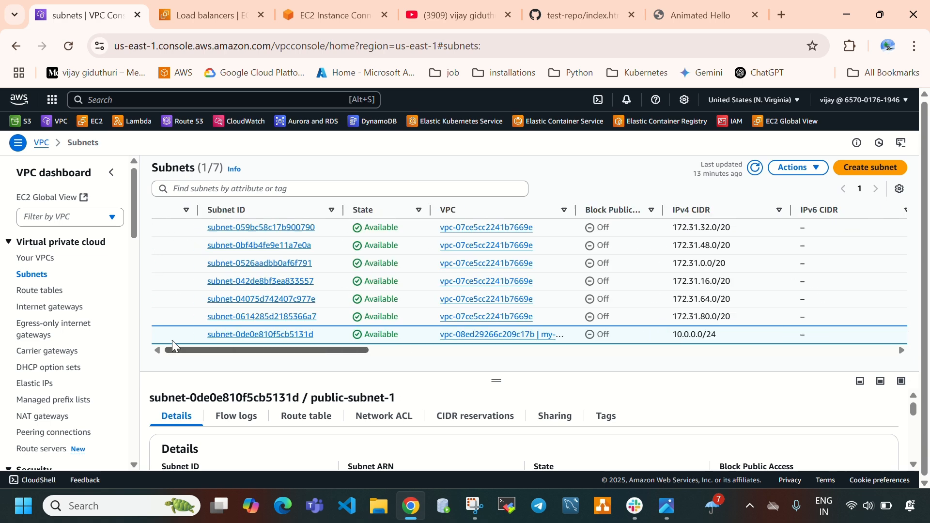
Start a new subnet in my-vpc named public-subnet-2, in Availability Zone us-east-1c
left_click(870, 167)
left_click(289, 241)
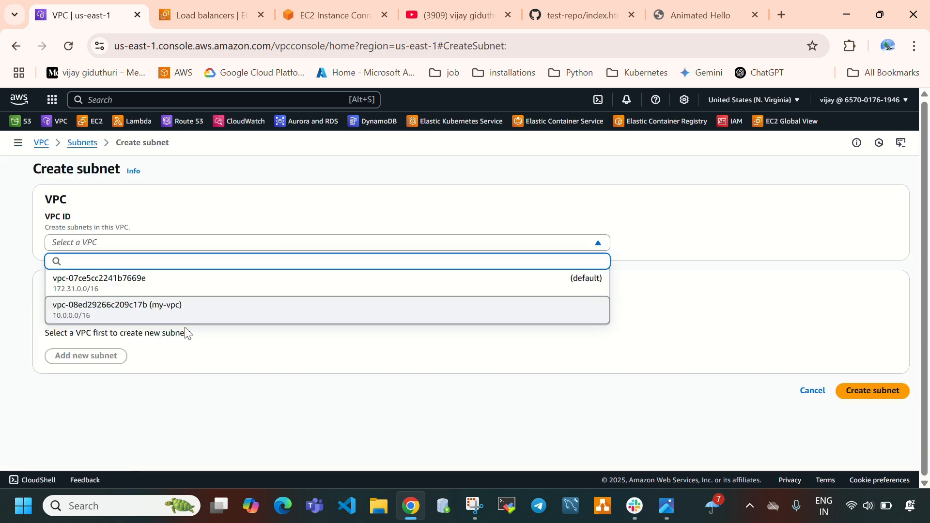
left_click(185, 310)
scroll(194, 310, "down", 3)
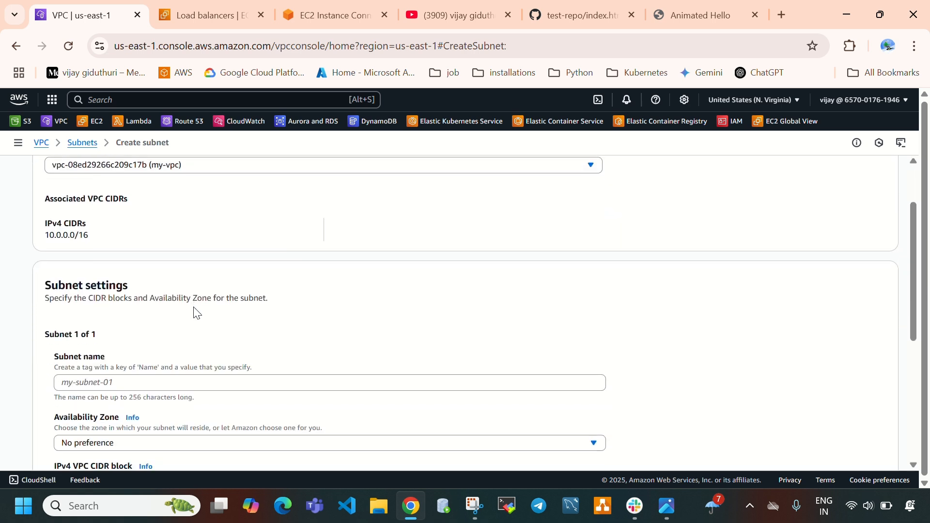
left_click(189, 314)
type("public-subnet")
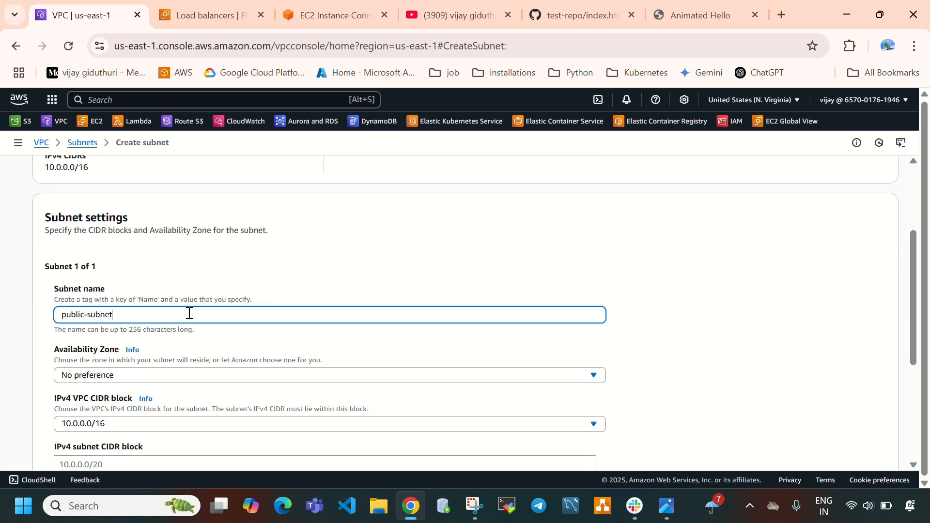
type("-2")
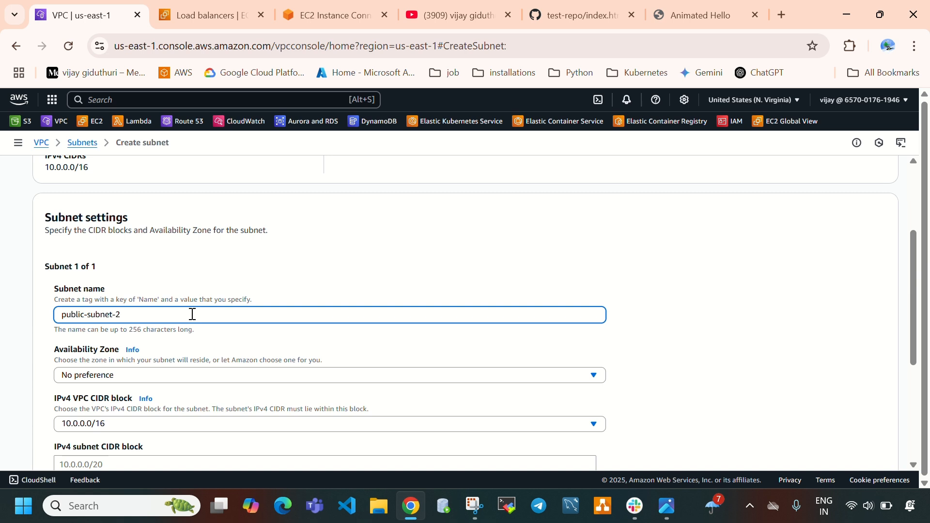
scroll(192, 314, "down", 1)
left_click(131, 302)
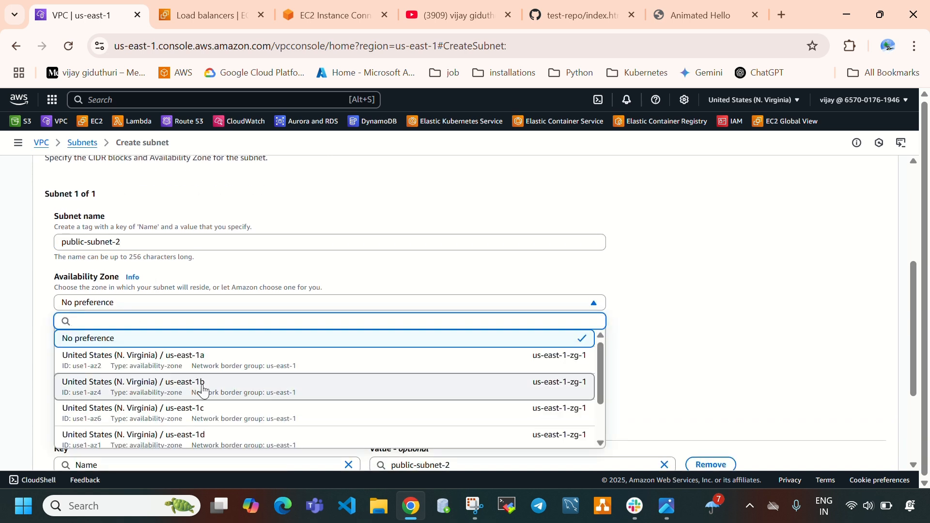
left_click(233, 412)
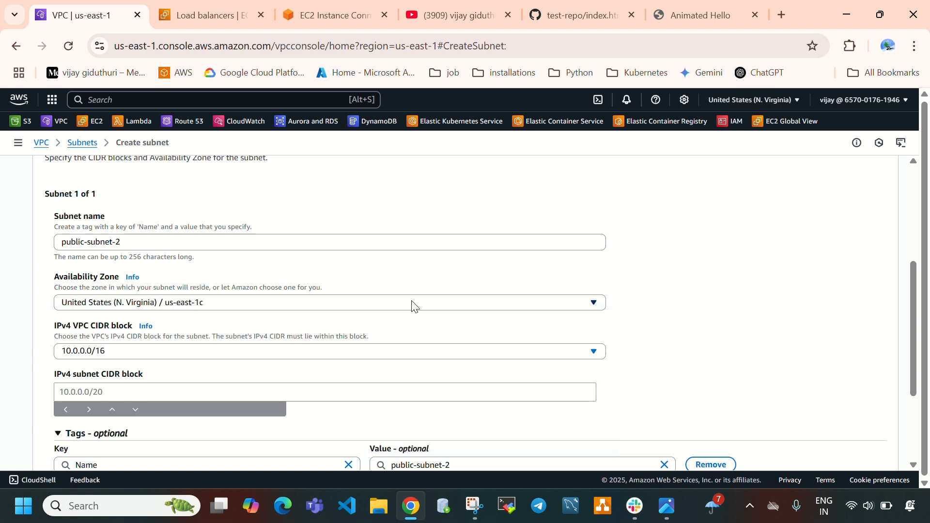
Set the IPv4 subnet CIDR block of public-subnet-2 to 10.0.1.0/24 and create the subnet
scroll(265, 325, "down", 1)
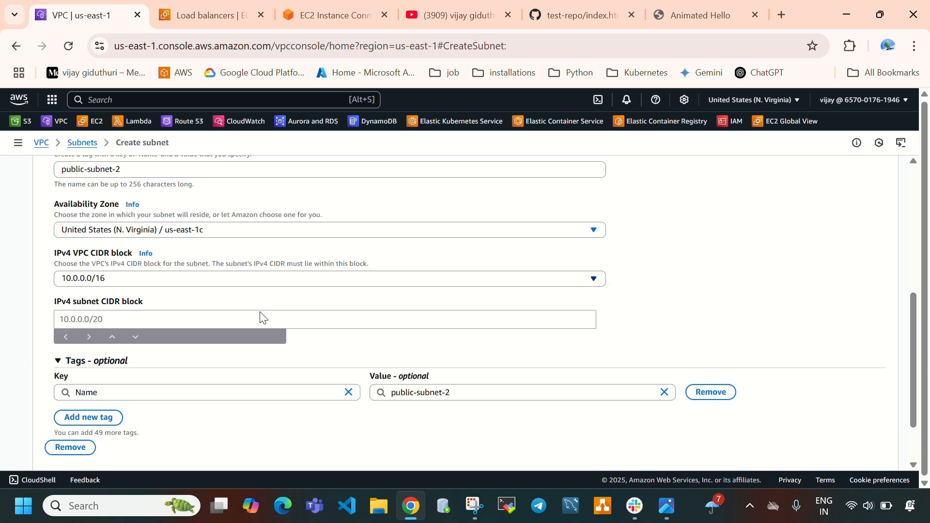
left_click(121, 283)
left_click(103, 319)
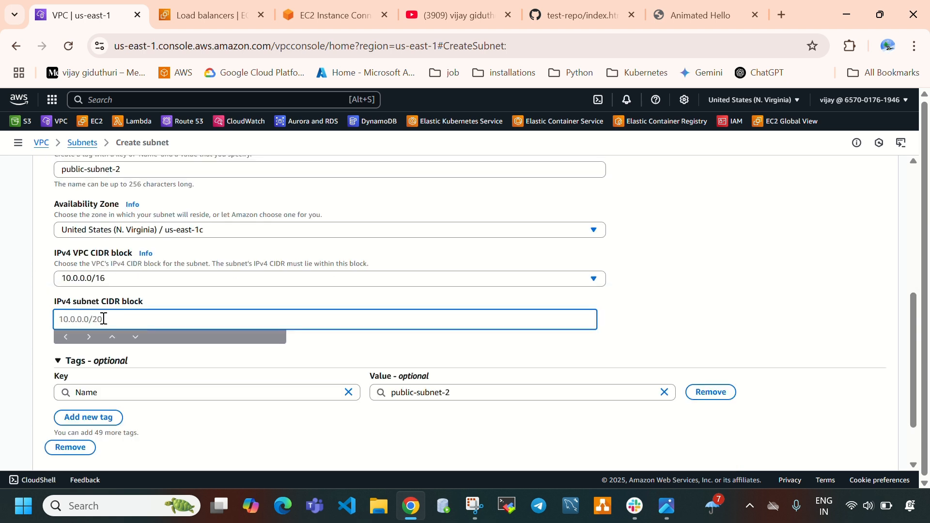
type("10.0.1.0/24")
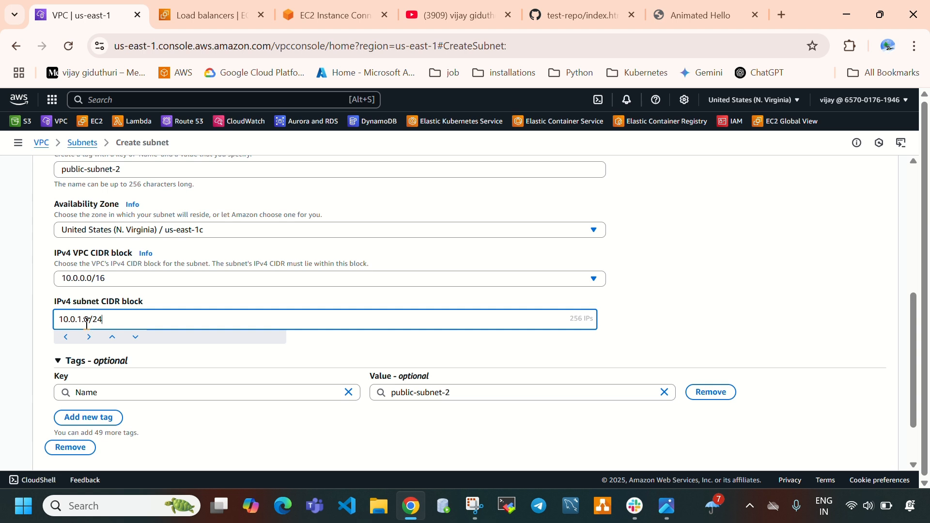
left_click_drag(88, 321, 70, 323)
left_click(114, 317)
scroll(404, 333, "down", 2)
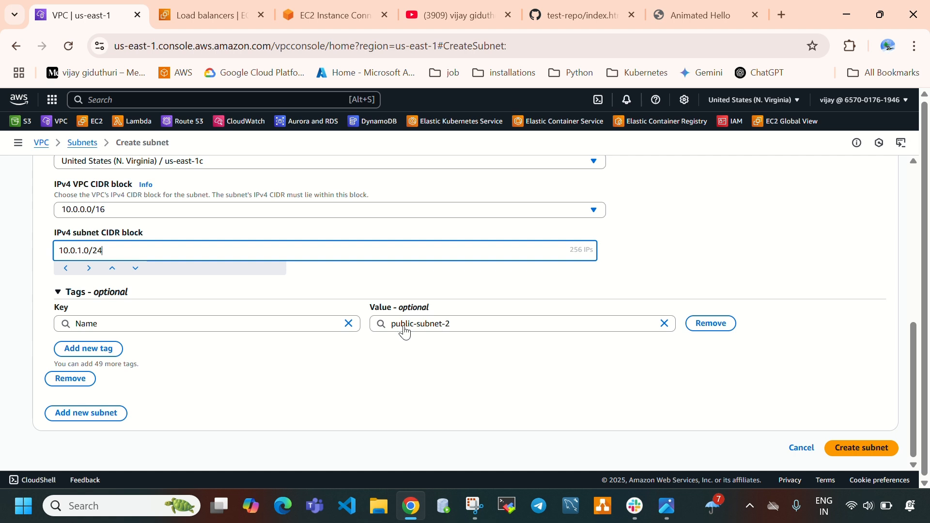
left_click(860, 446)
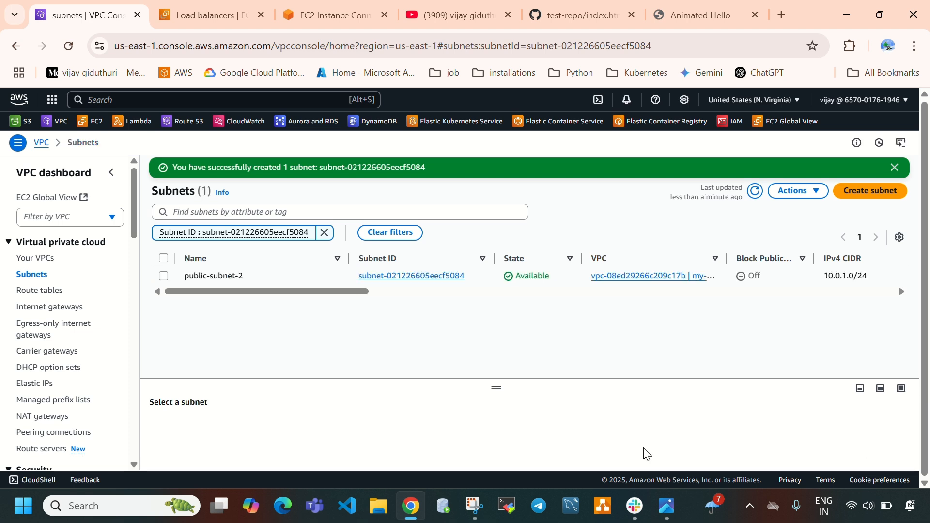
Enable auto-assign public IPv4 address in the settings of public-subnet-2 and save them
left_click(164, 278)
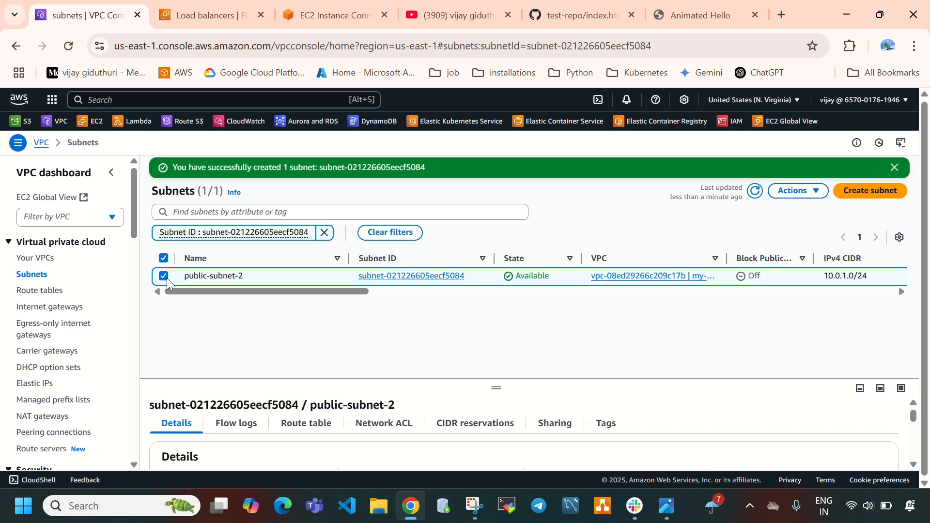
left_click(794, 191)
left_click(781, 242)
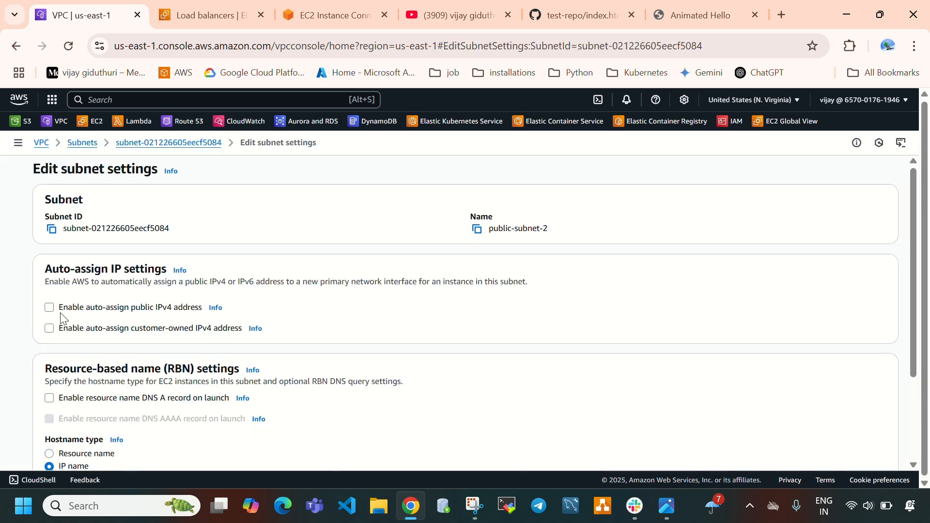
left_click(49, 307)
scroll(375, 348, "down", 3)
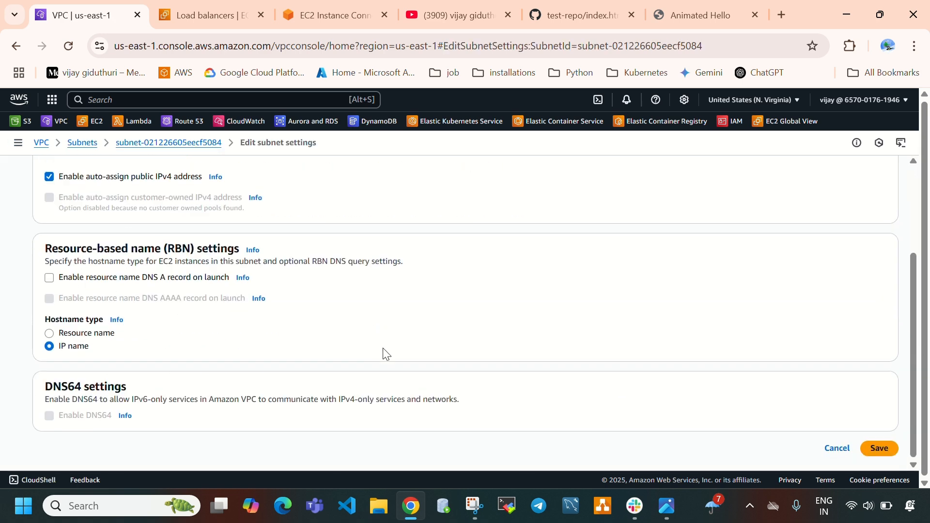
left_click(880, 450)
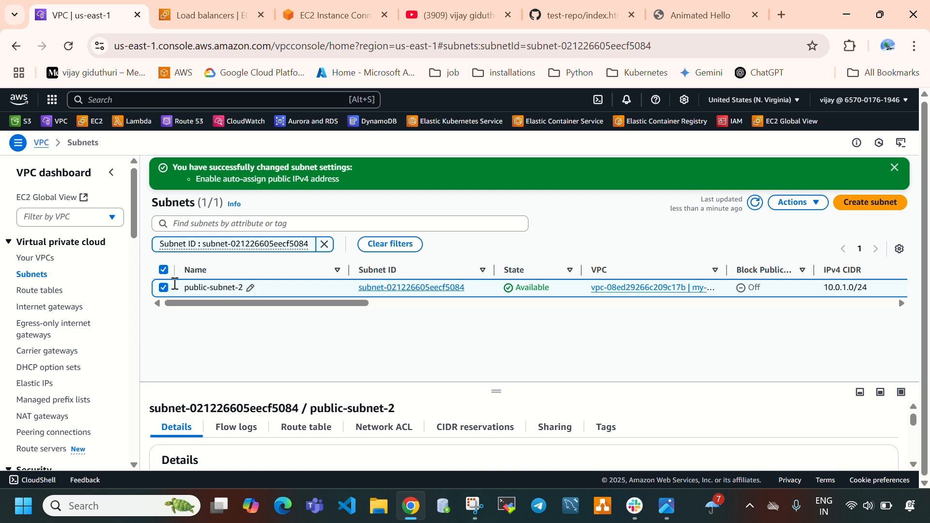
Associate public-subnet-2 with the route table rt alongside public-subnet-1, and check the table's subnet associations
left_click(46, 291)
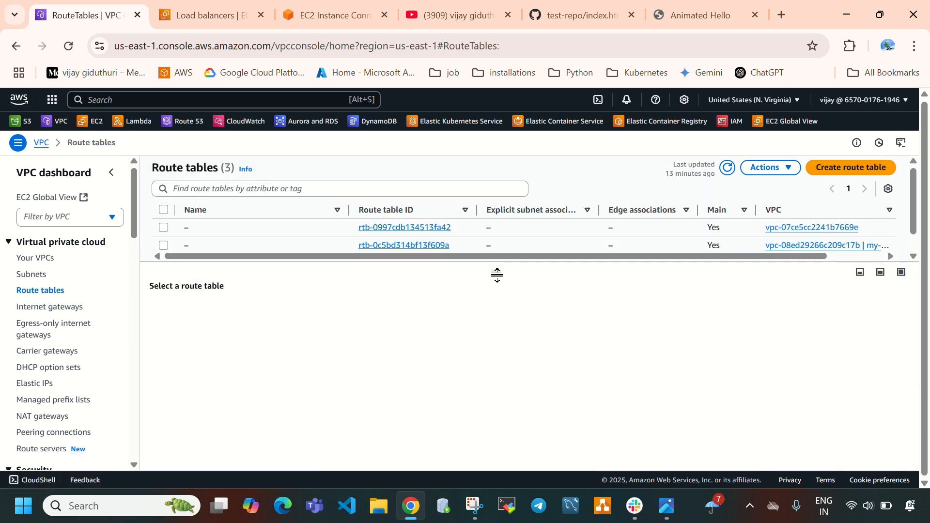
left_click_drag(497, 275, 500, 341)
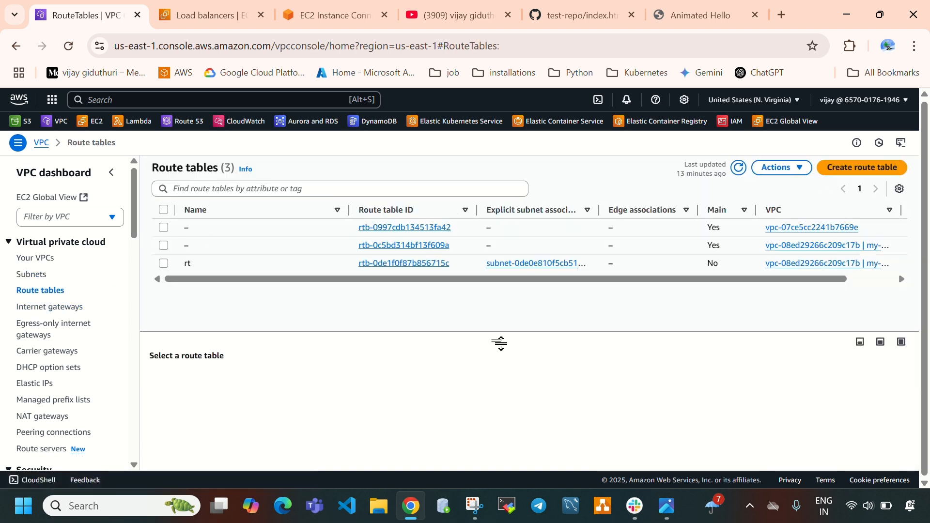
left_click(164, 264)
left_click_drag(492, 334, 472, 288)
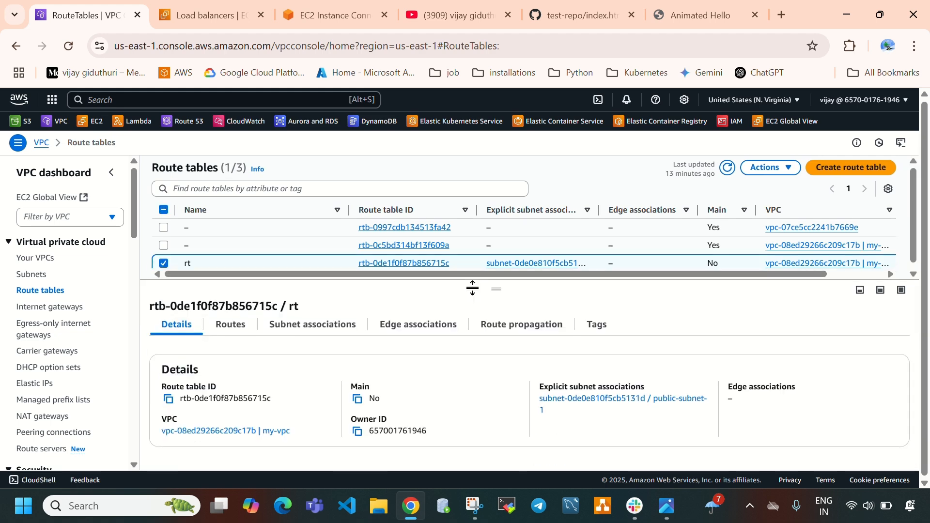
left_click(276, 332)
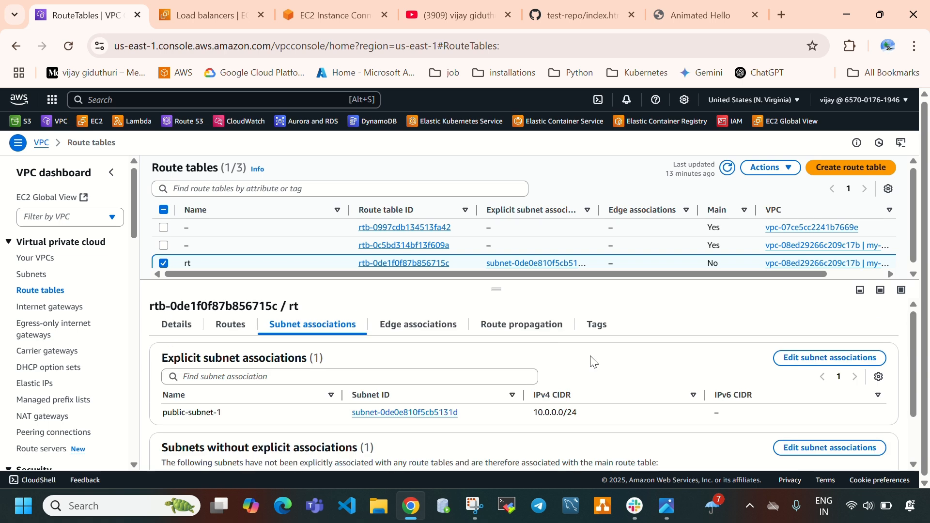
left_click(785, 357)
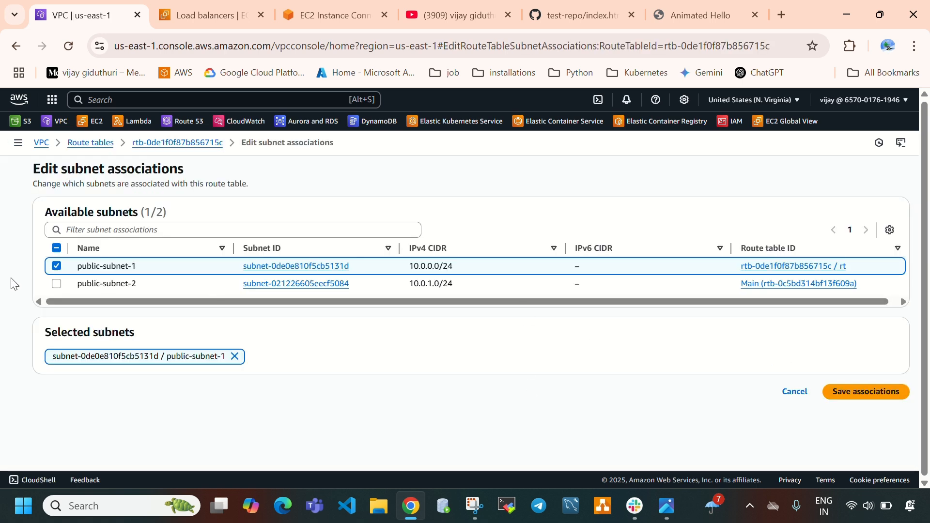
left_click(68, 288)
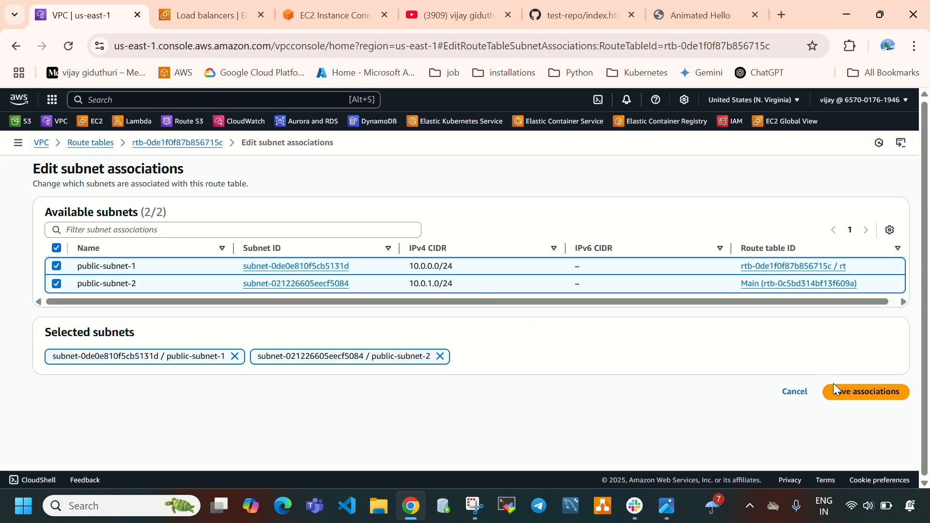
left_click(840, 400)
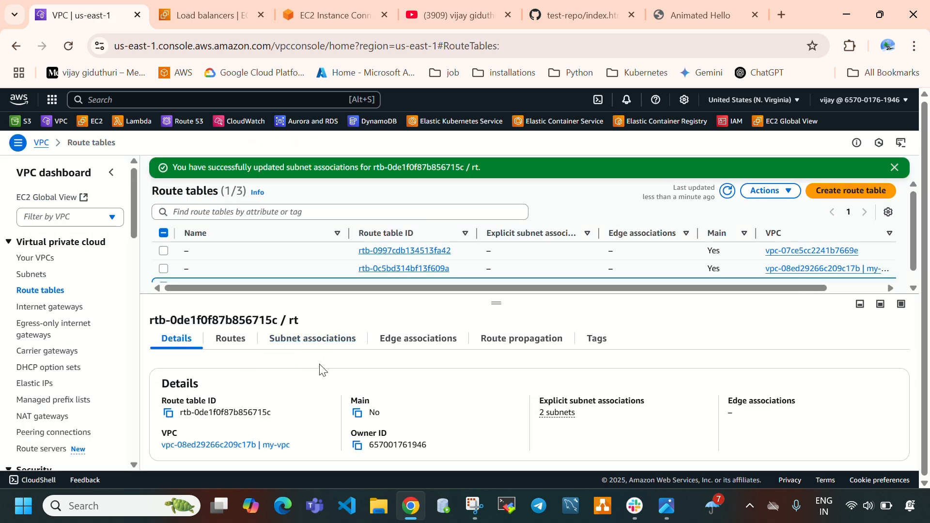
left_click(278, 342)
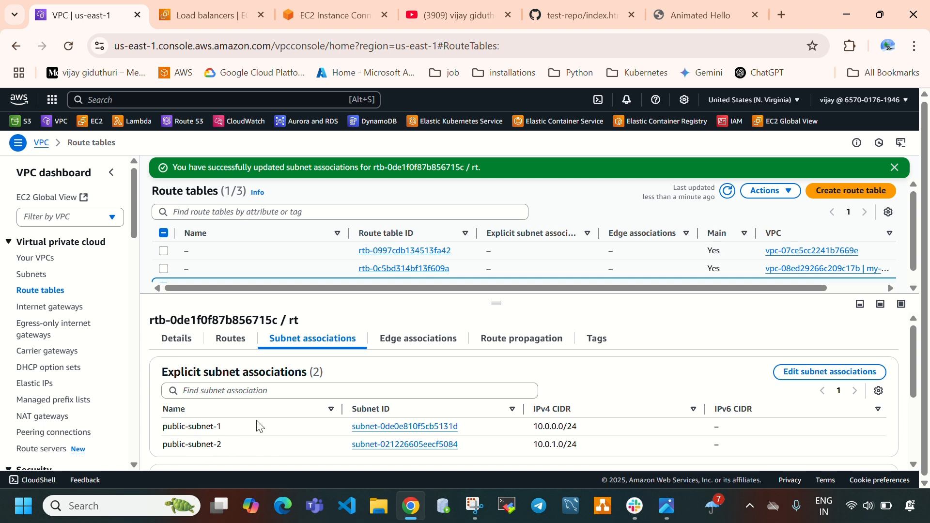
Start creating a new Application Load Balancer in EC2 and name it acm-alb
left_click(212, 6)
left_click(806, 172)
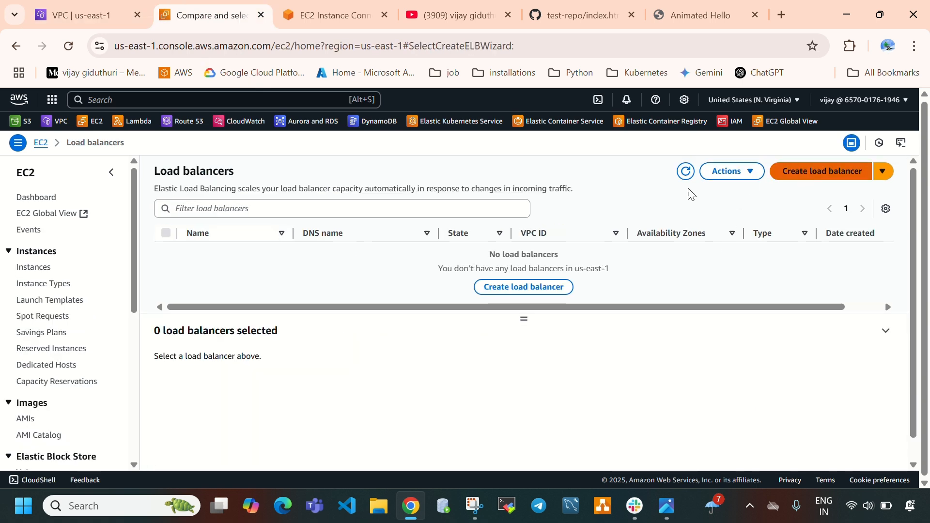
scroll(372, 270, "down", 4)
scroll(68, 260, "up", 4)
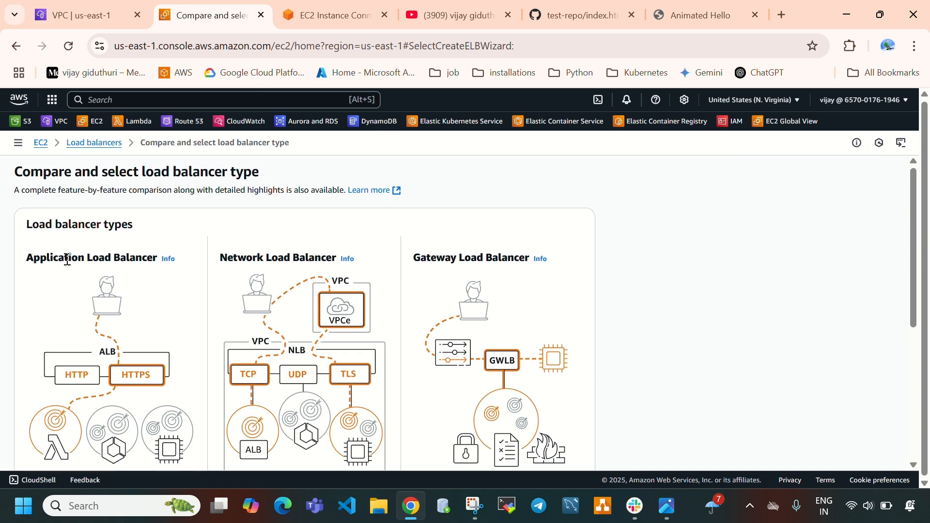
scroll(67, 260, "down", 4)
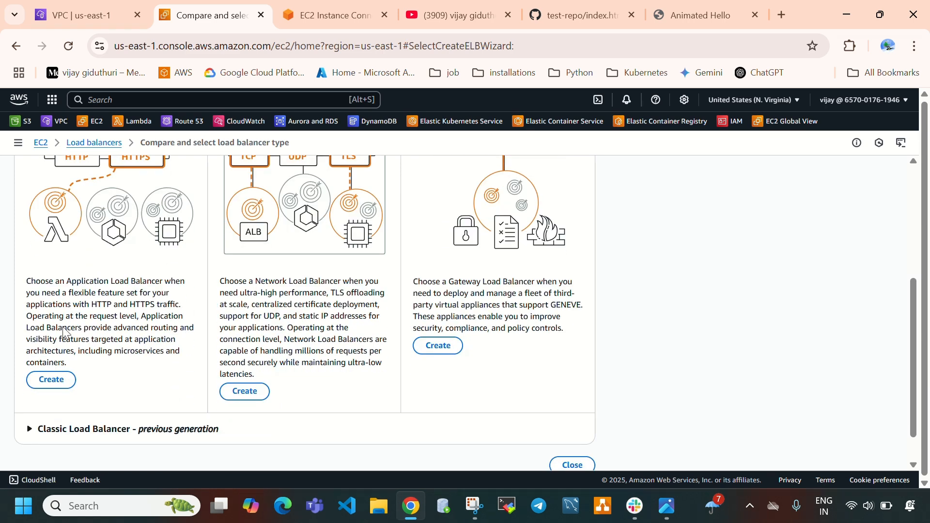
left_click(60, 381)
left_click(125, 319)
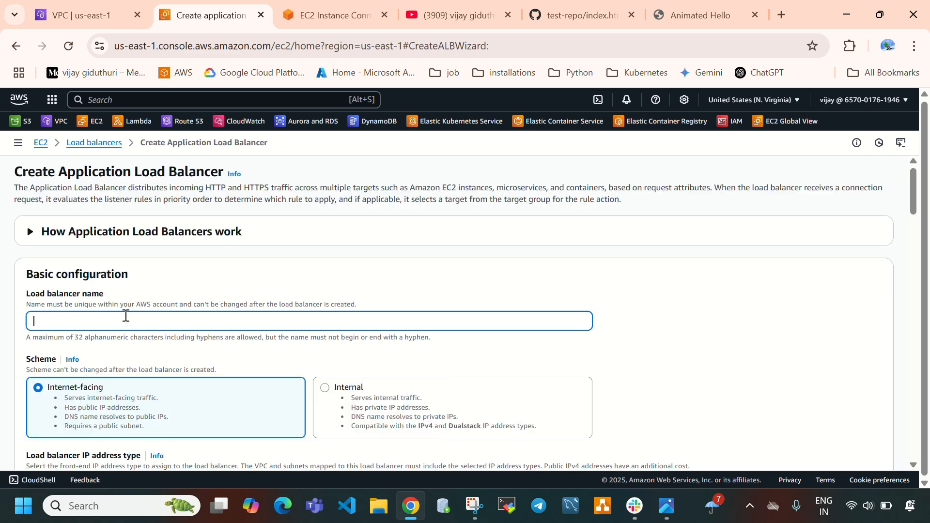
type("acm-alb")
Map the load balancer to my-vpc with Availability Zones us-east-1a and us-east-1c
scroll(151, 371, "down", 3)
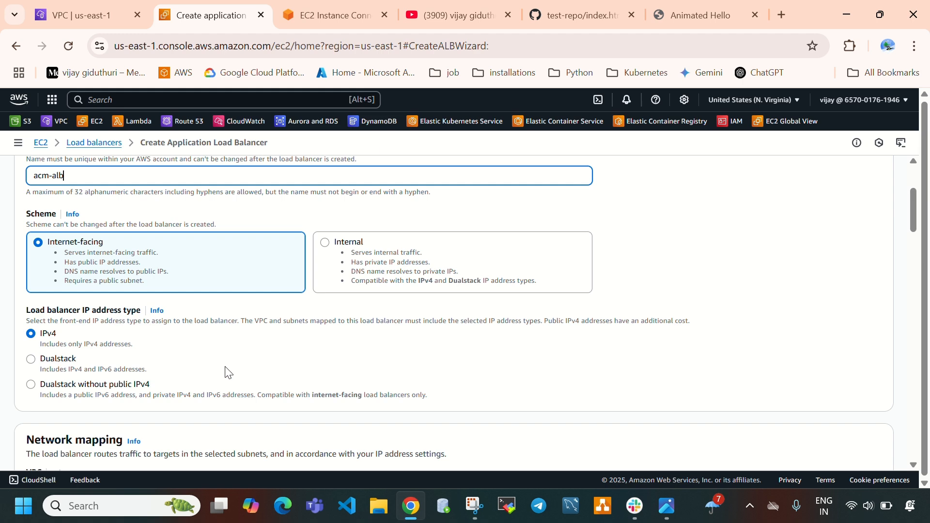
scroll(270, 348, "down", 4)
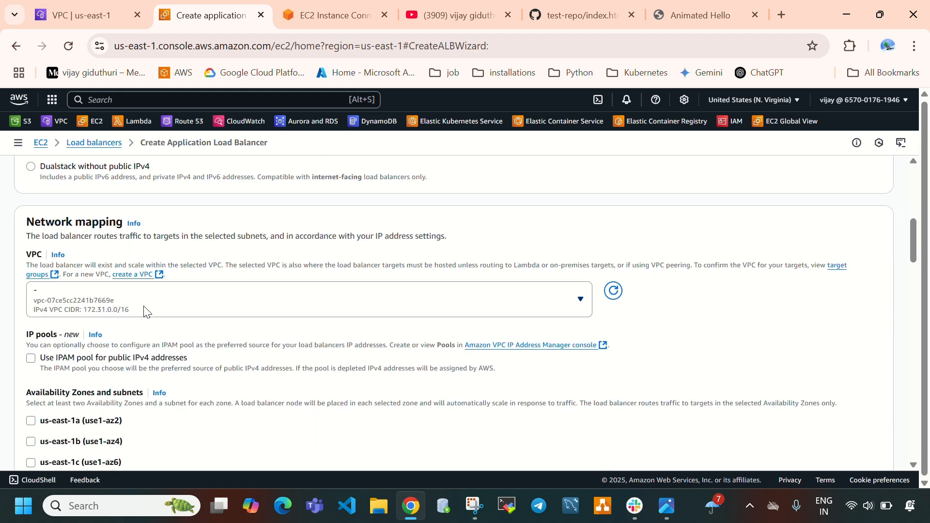
left_click(143, 307)
left_click(117, 394)
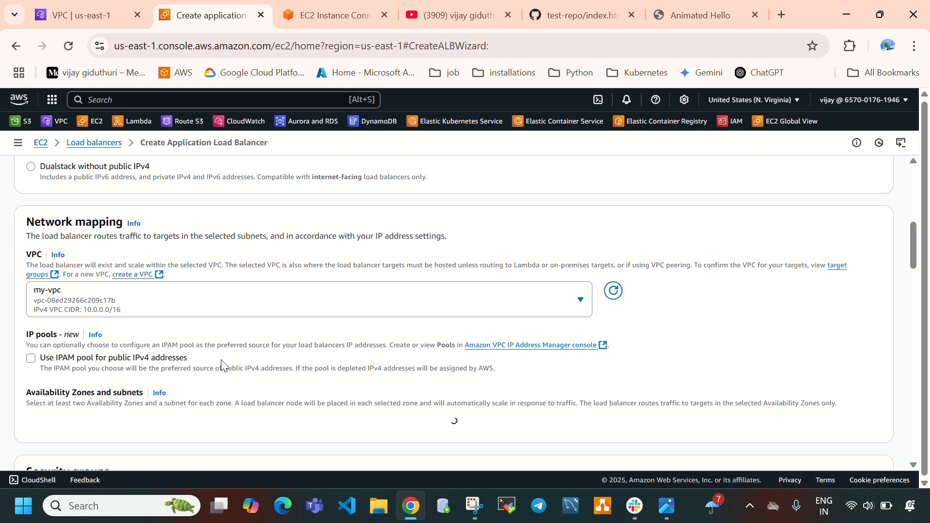
scroll(175, 345, "down", 1)
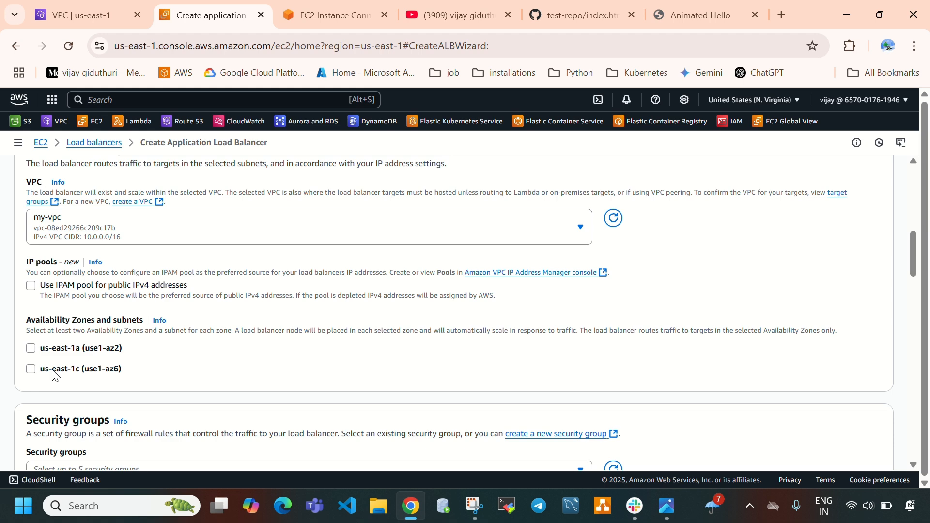
left_click(31, 348)
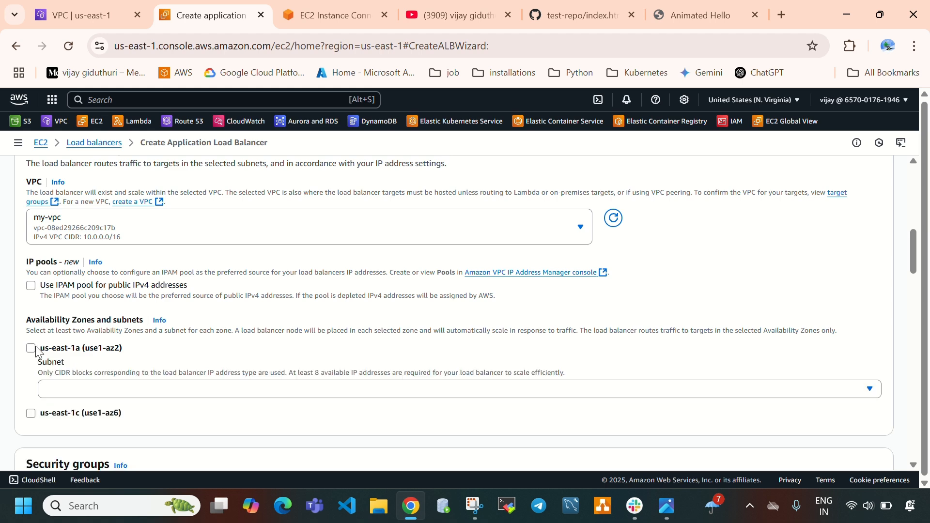
left_click(31, 422)
Add the acm-sg security group to the load balancer
scroll(225, 373, "down", 6)
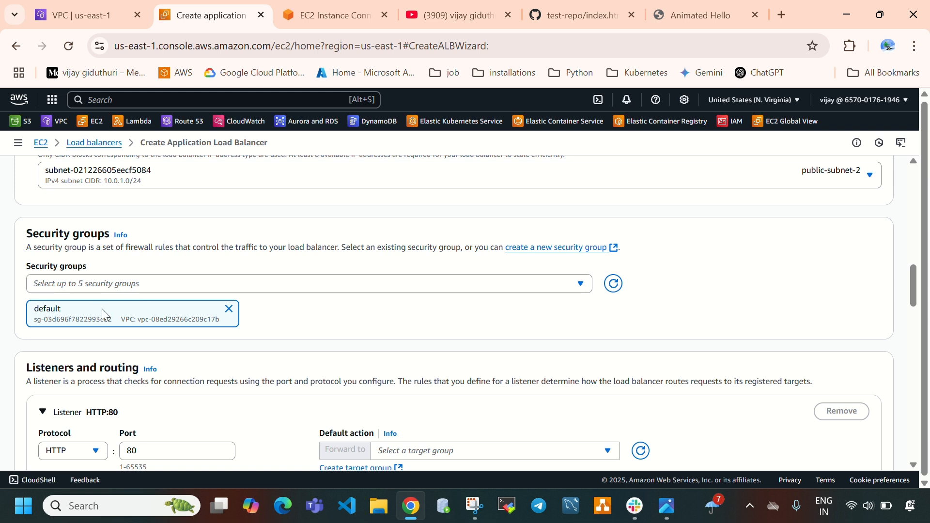
left_click(407, 290)
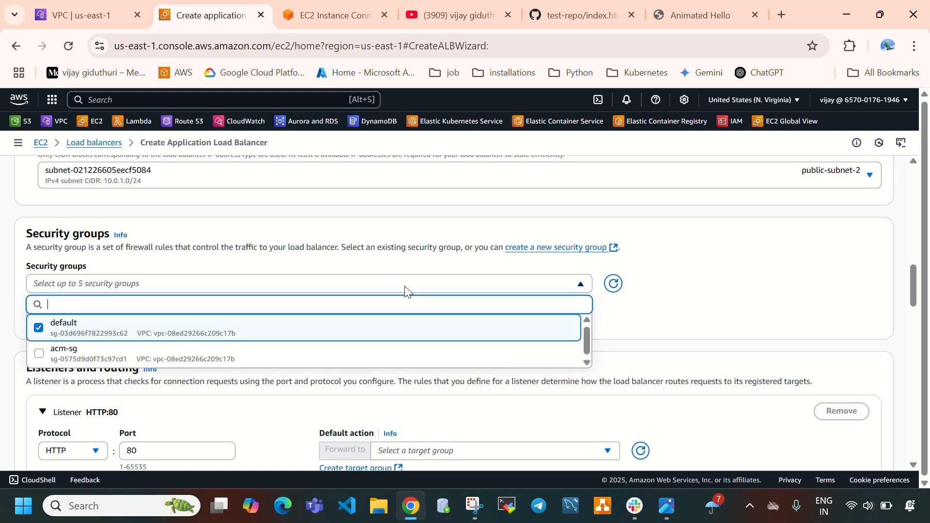
left_click(62, 356)
left_click(794, 296)
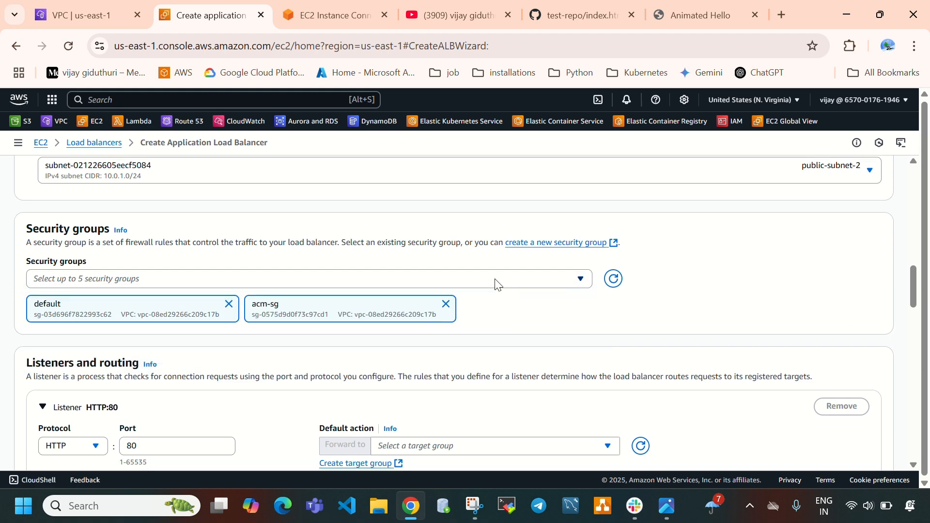
Set the HTTP listener on port 80 to forward to the acm-tg target group by default
scroll(494, 281, "down", 3)
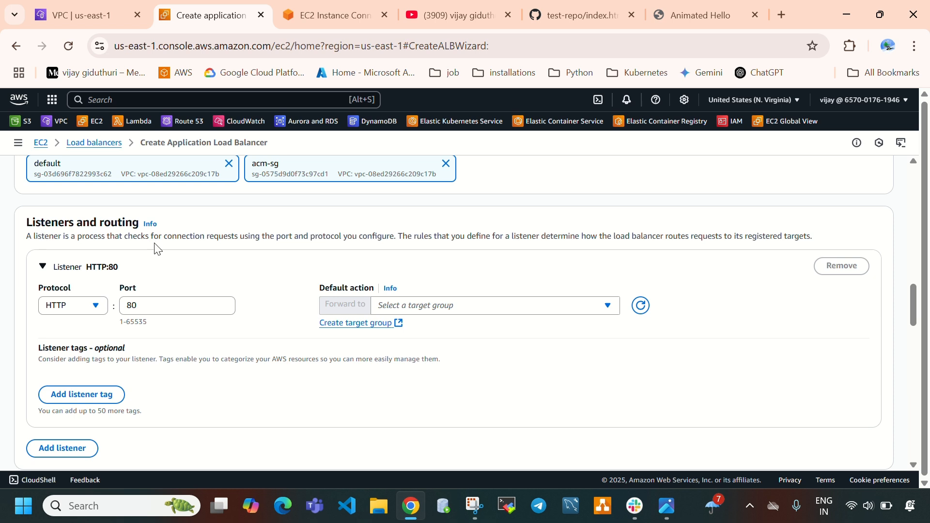
left_click(145, 307)
left_click_drag(144, 307, 121, 313)
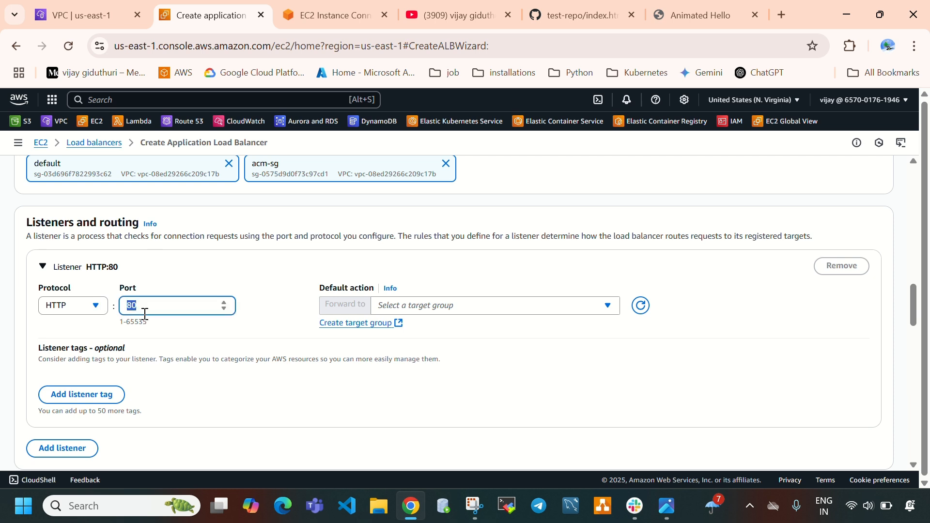
left_click(426, 306)
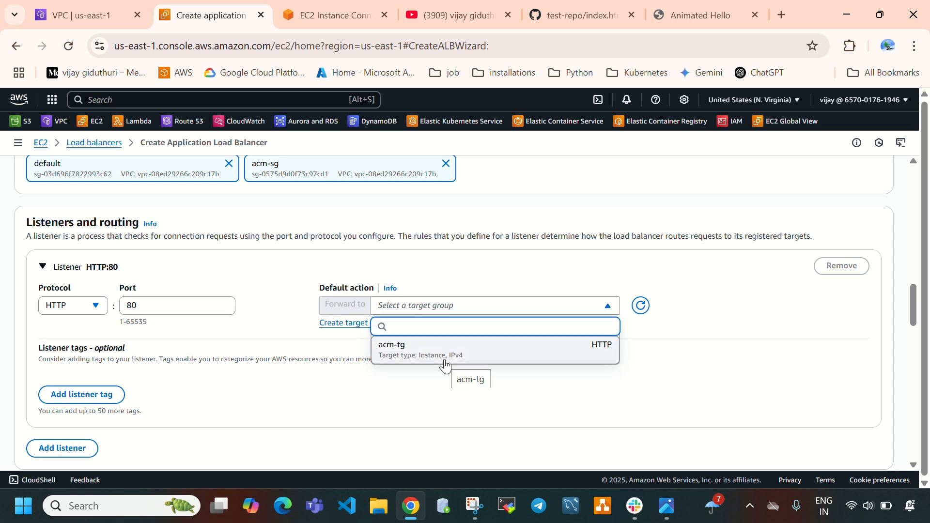
left_click(427, 351)
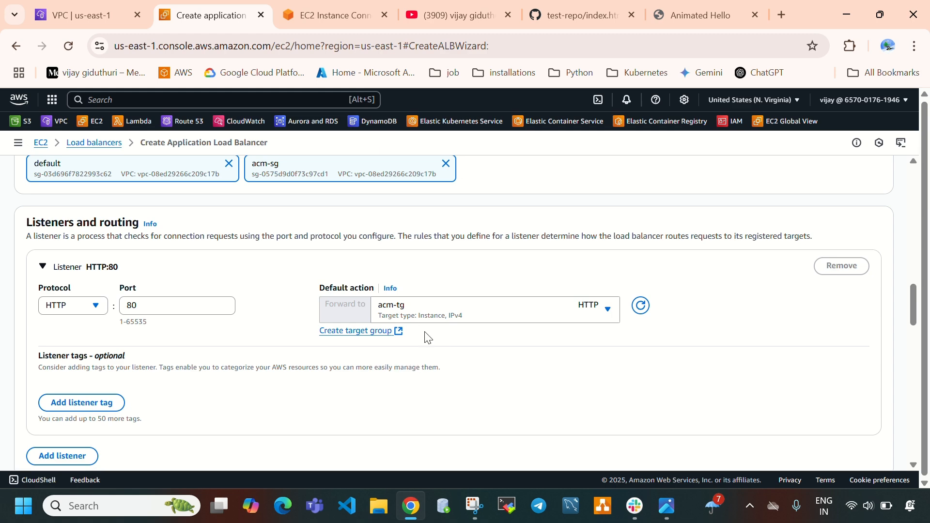
Create the load balancer with the remaining optional settings left at their defaults, and check its status
scroll(236, 394, "down", 3)
scroll(235, 394, "down", 3)
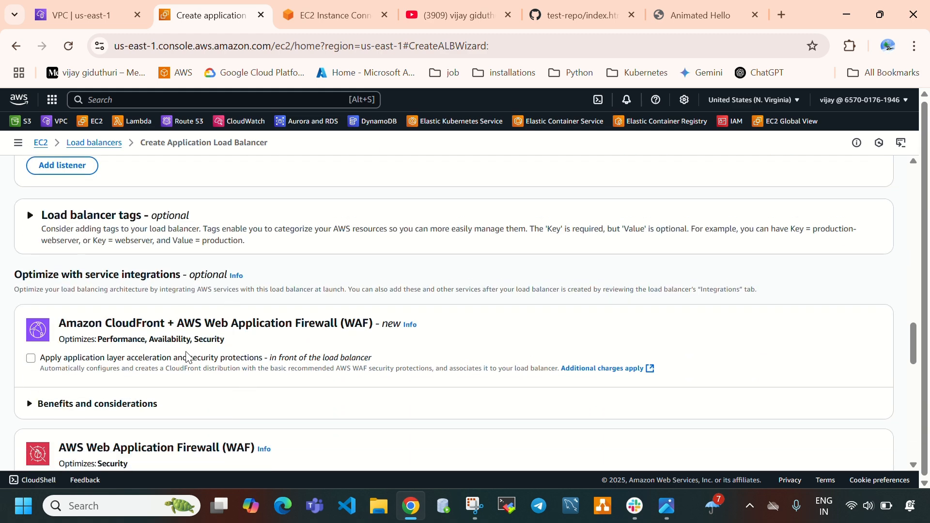
scroll(187, 357, "down", 3)
scroll(274, 362, "down", 10)
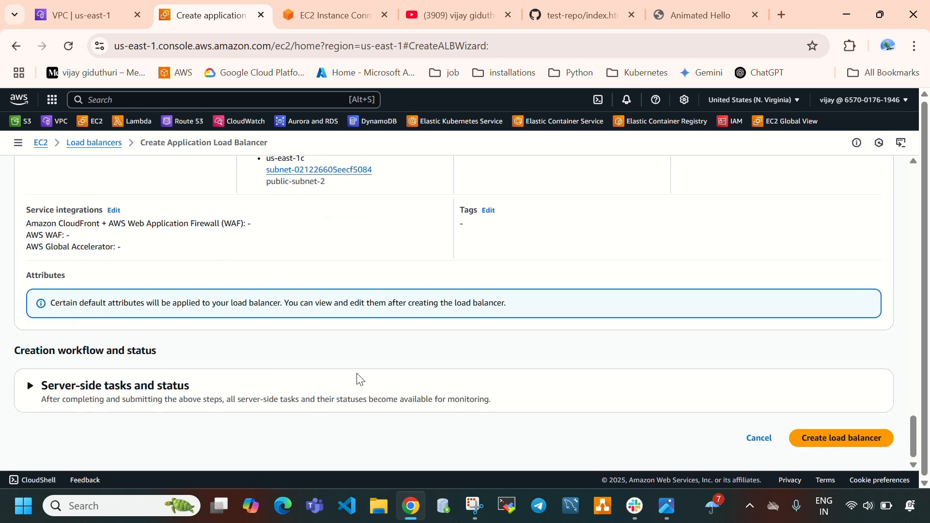
left_click(834, 439)
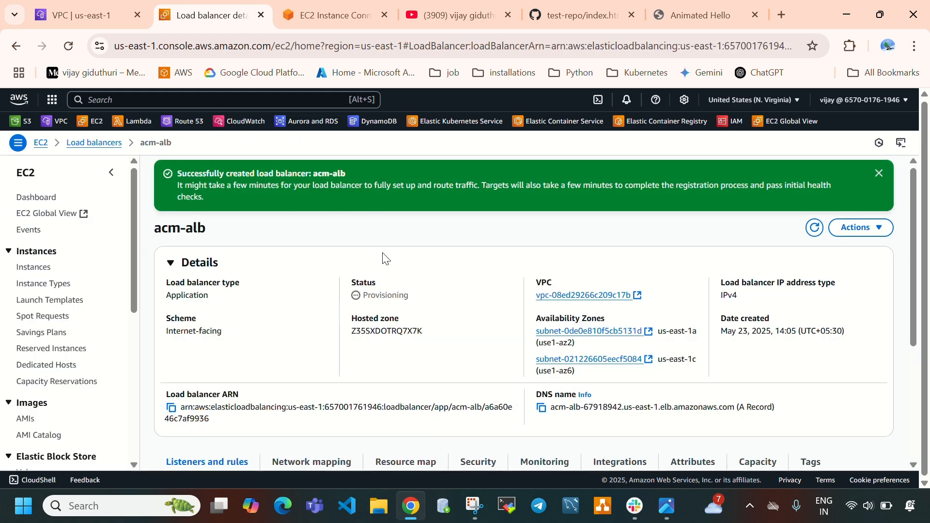
double_click(364, 295)
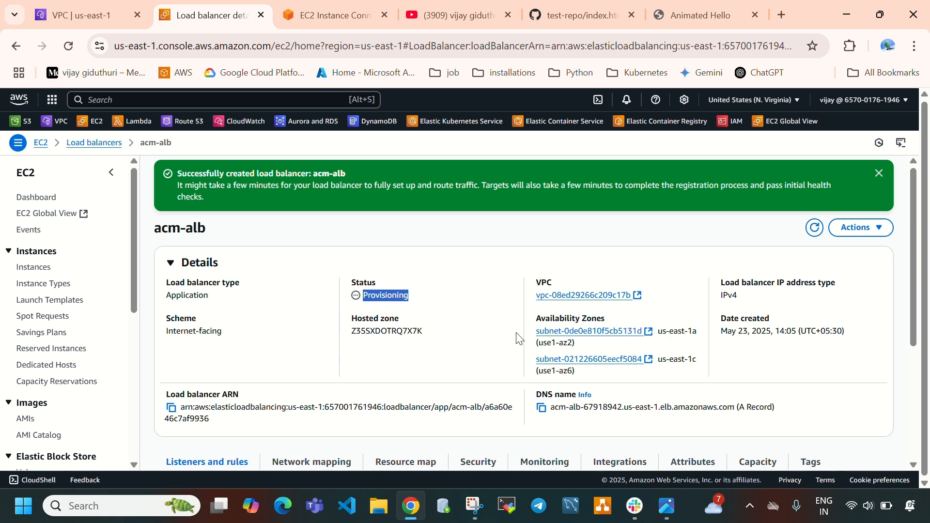
Copy the acm-alb DNS name and open it in a new browser tab to test the site
left_click(542, 409)
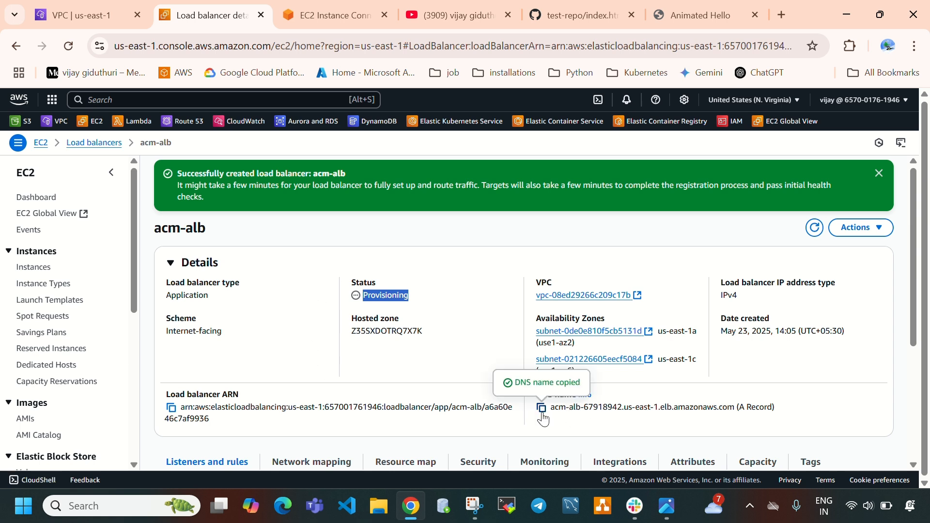
left_click(778, 20)
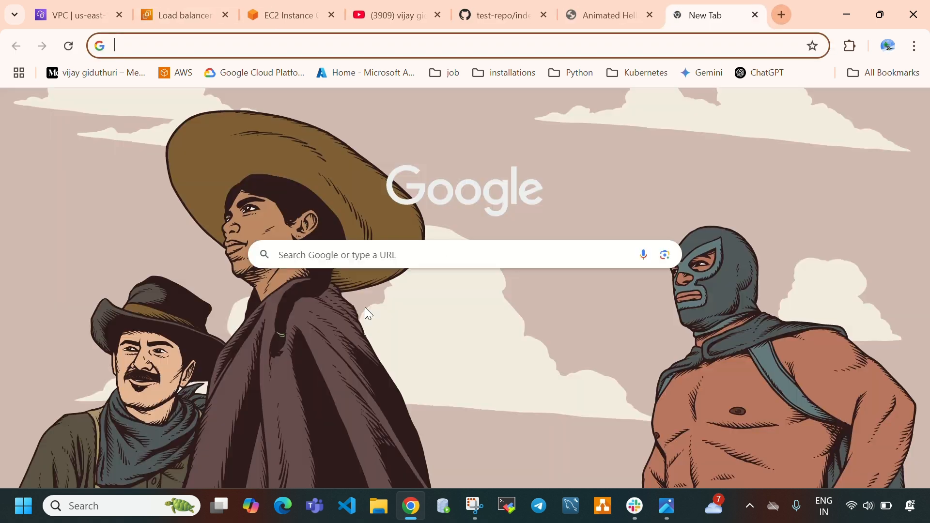
left_click(392, 254)
key("ctrl+v")
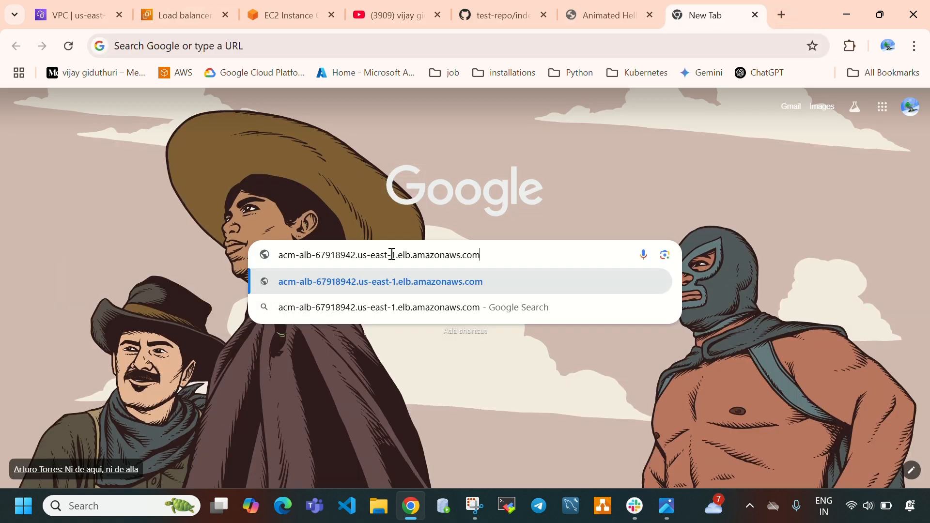
left_click(494, 281)
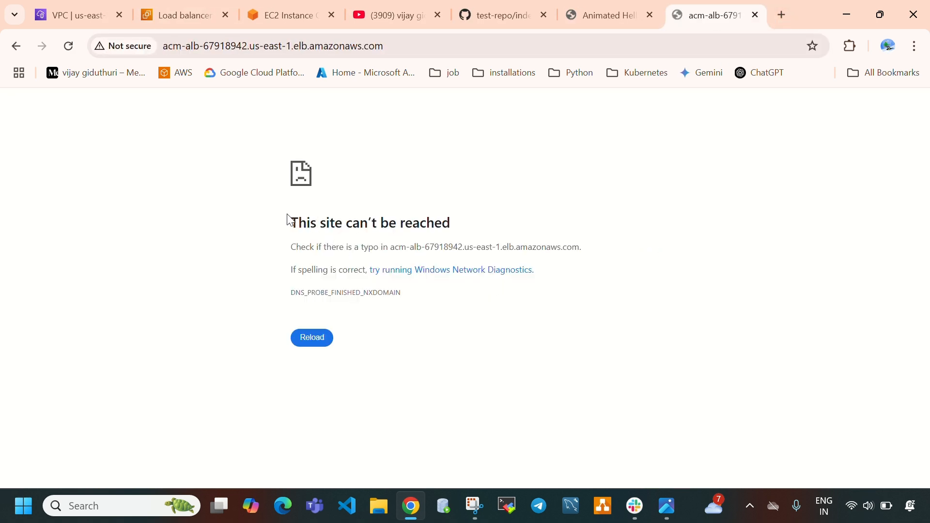
left_click_drag(558, 197, 544, 226)
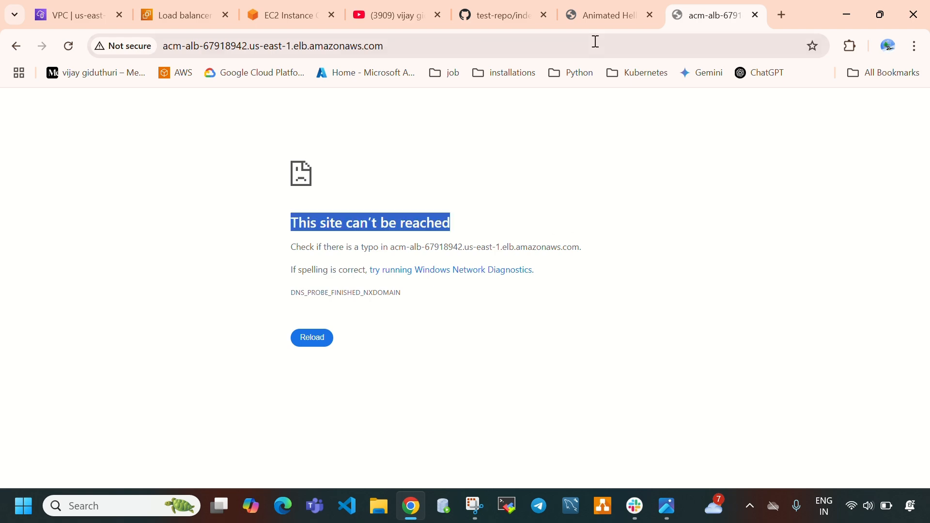
Close the browser tab with the Animated Hello page served from the instance's IP, and return to the acm-alb details
left_click(283, 15)
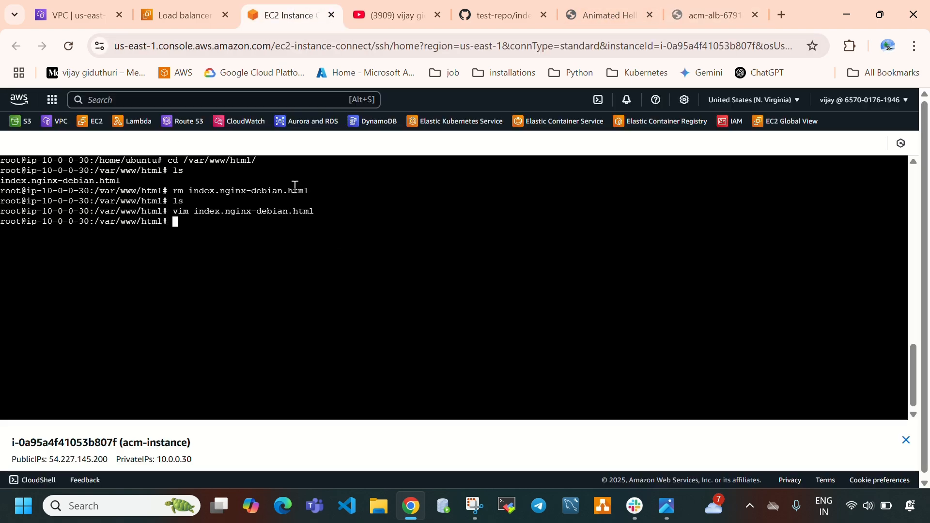
left_click(177, 14)
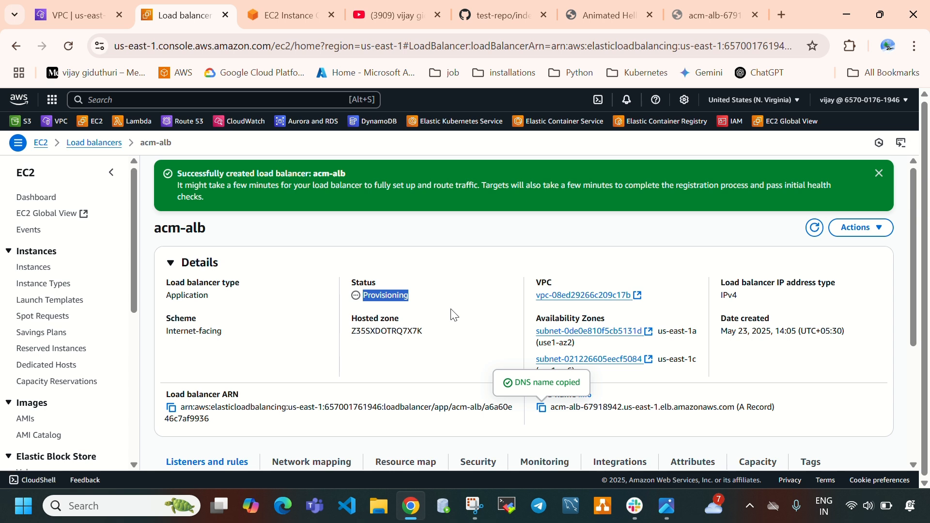
left_click(593, 16)
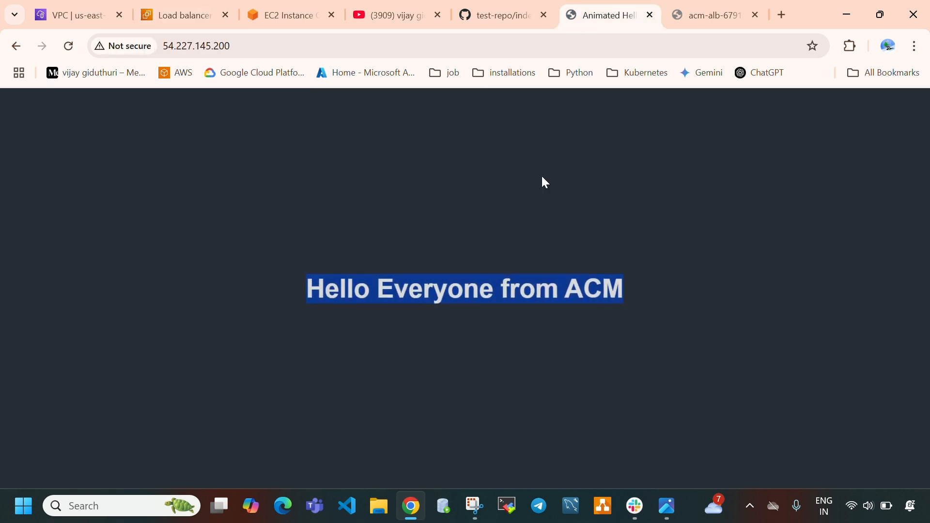
left_click(650, 14)
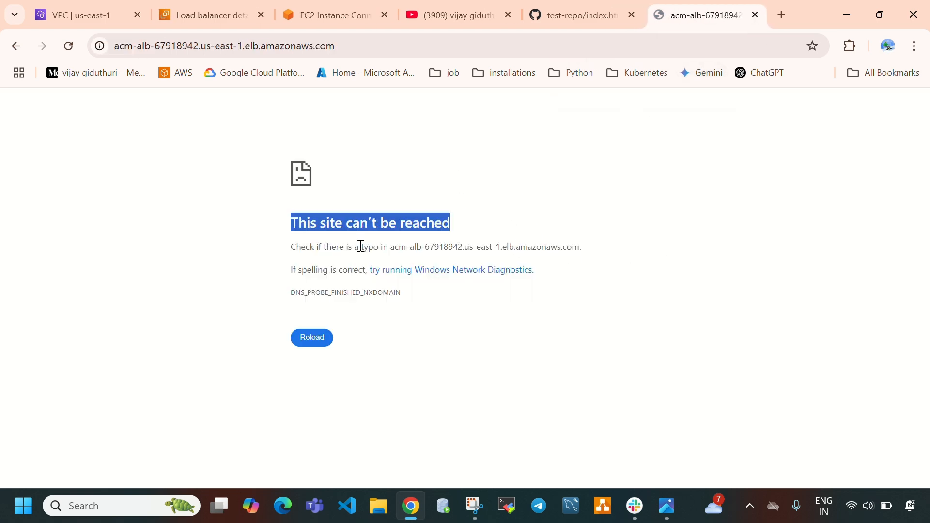
left_click(213, 16)
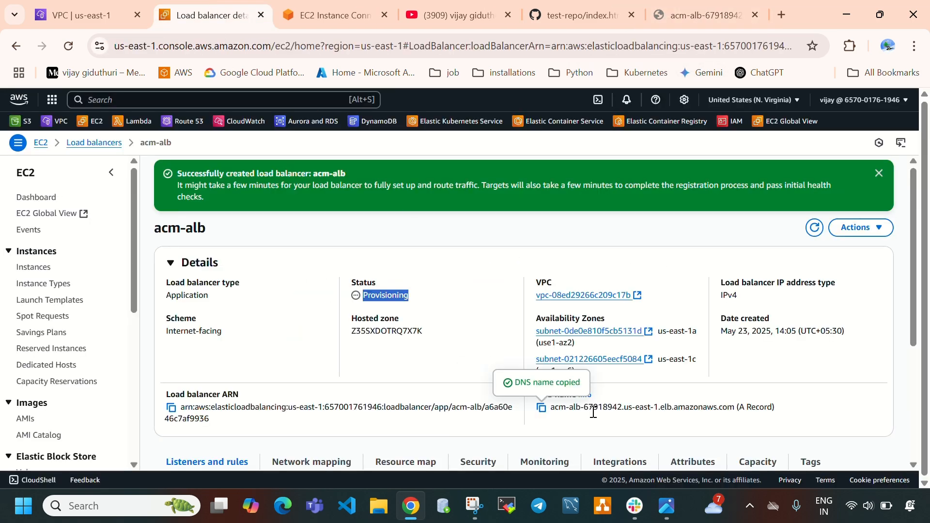
Review the Amazon Certificate Manager architecture diagram in the image viewer, and refresh the acm-alb details to check the load balancer's status
left_click(664, 505)
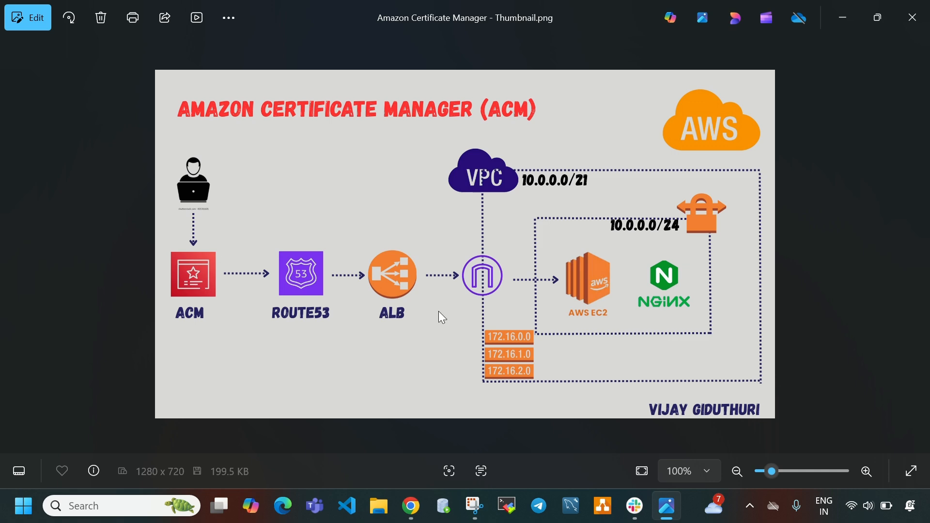
left_click(667, 505)
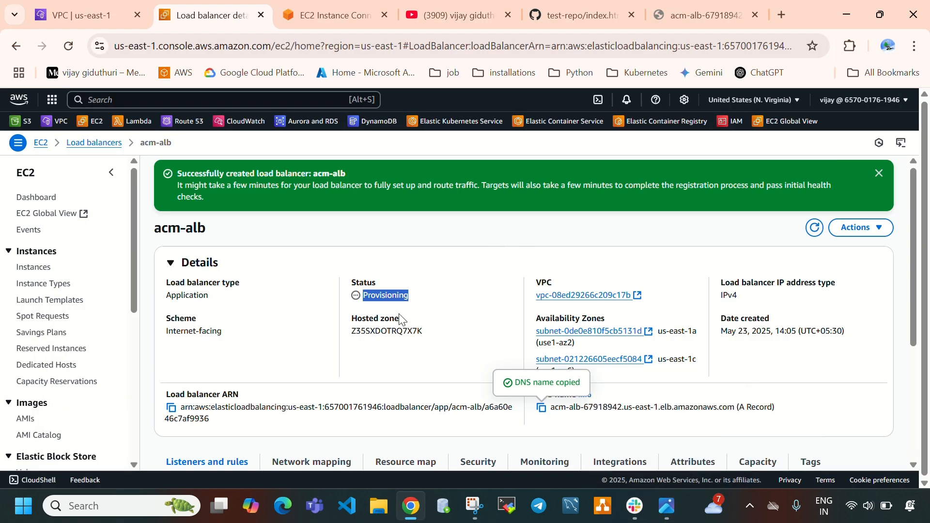
left_click(814, 228)
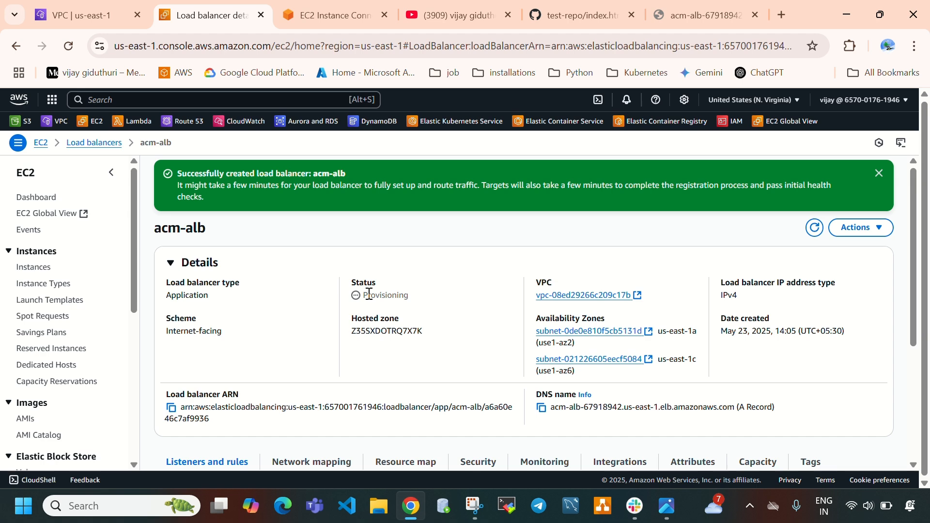
left_click(814, 228)
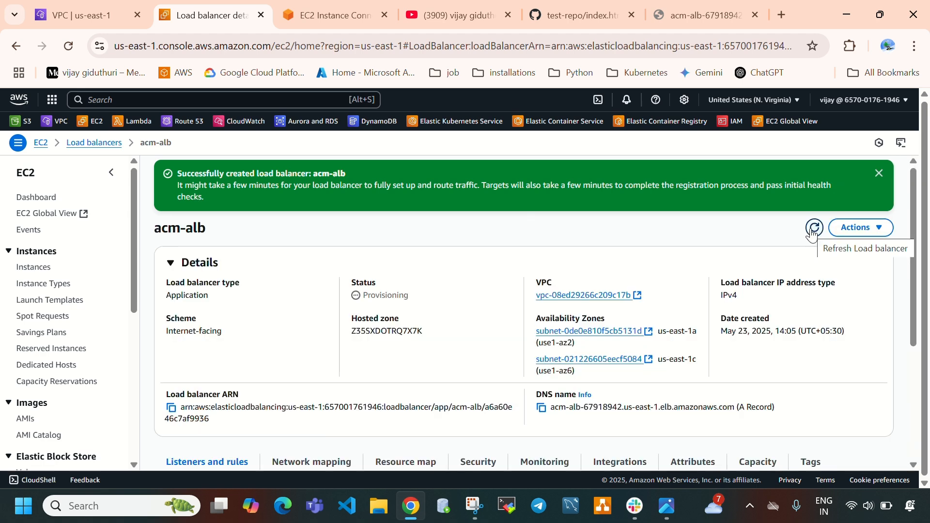
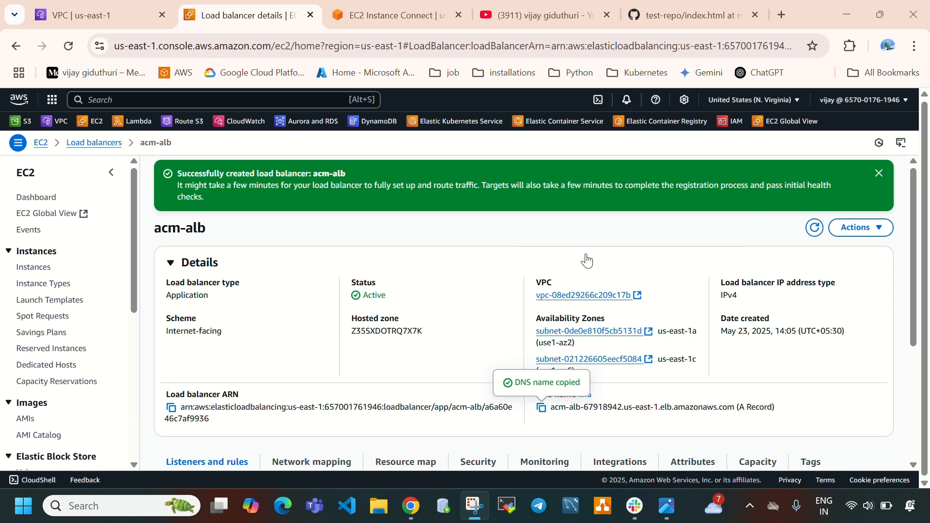
double_click(365, 295)
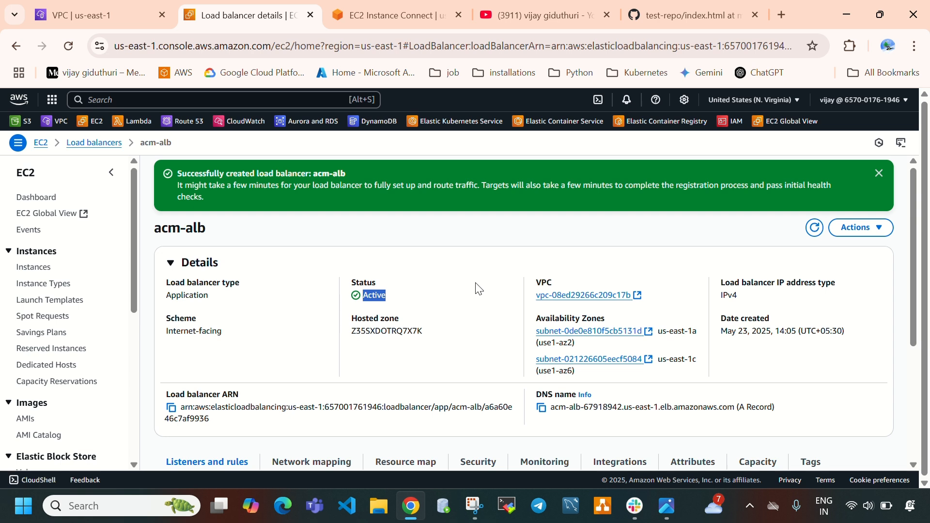
scroll(412, 243, "down", 1)
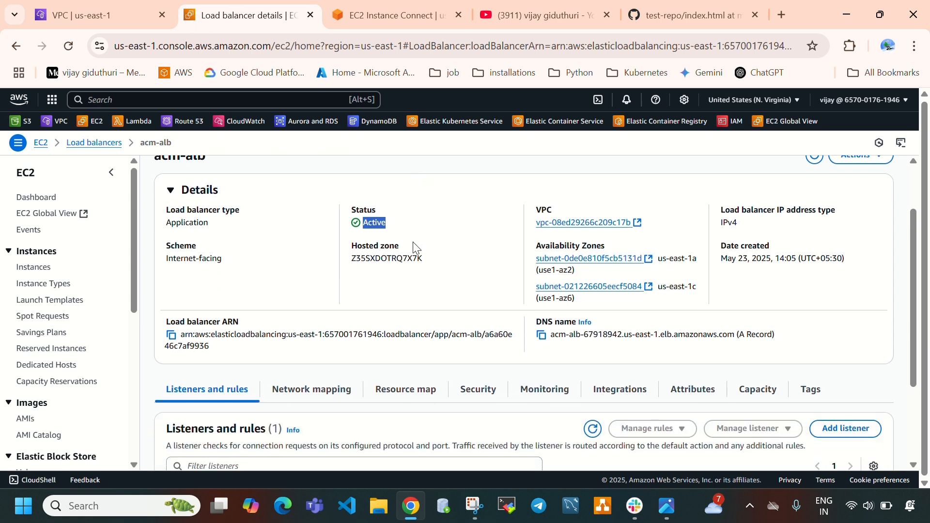
left_click(542, 339)
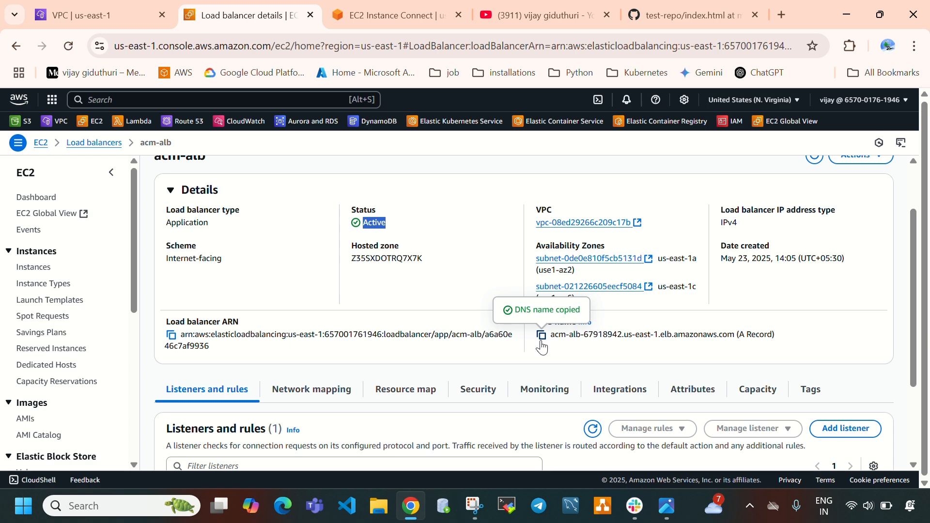
left_click(781, 14)
left_click(442, 256)
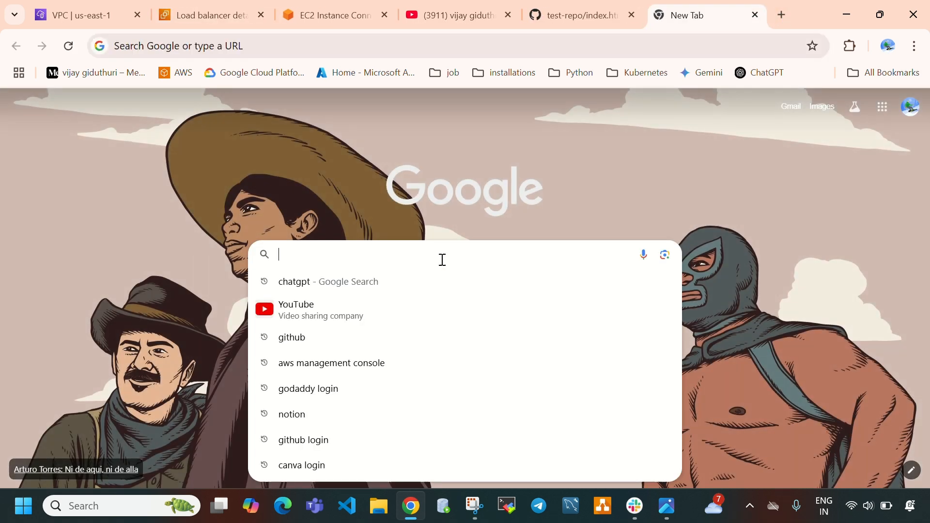
type("http://")
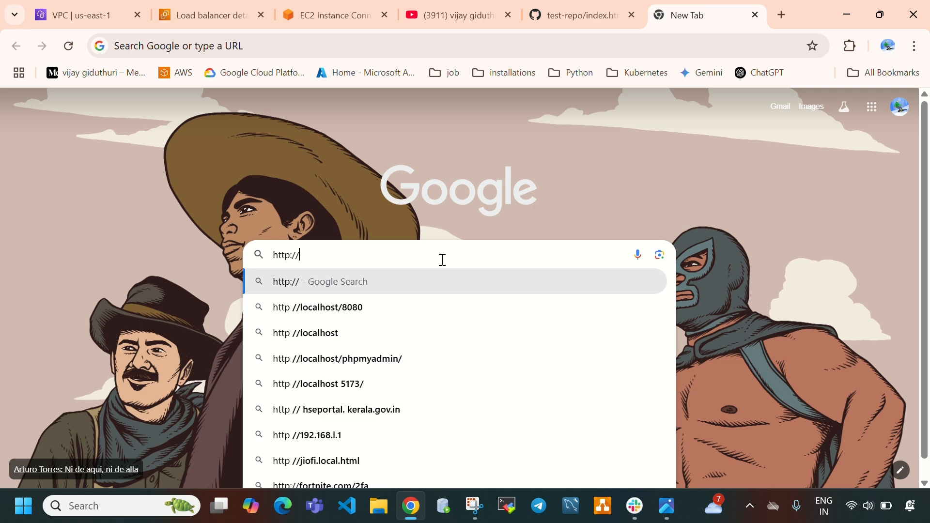
key("ctrl+v")
key("Return")
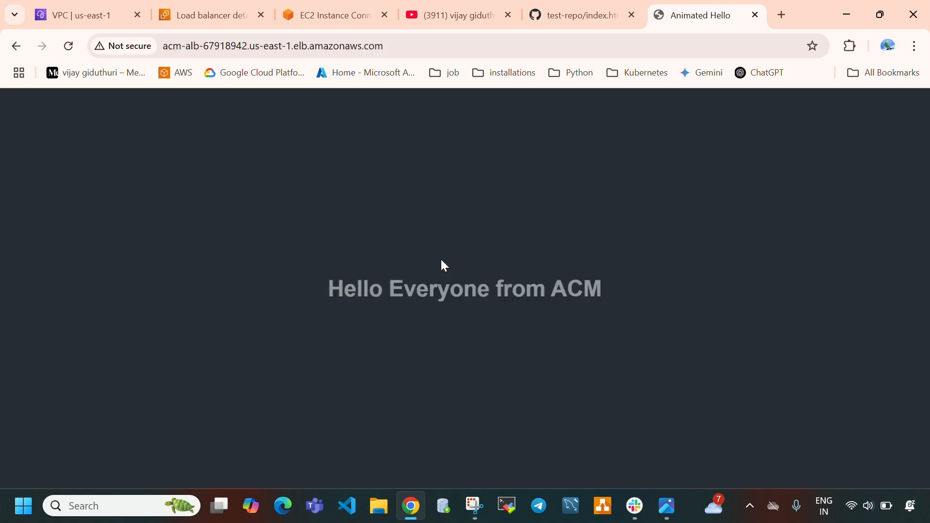
Inspect the served page and its load balancer address, and review the Route 53 part of the architecture diagram in the image viewer
left_click_drag(249, 291, 696, 268)
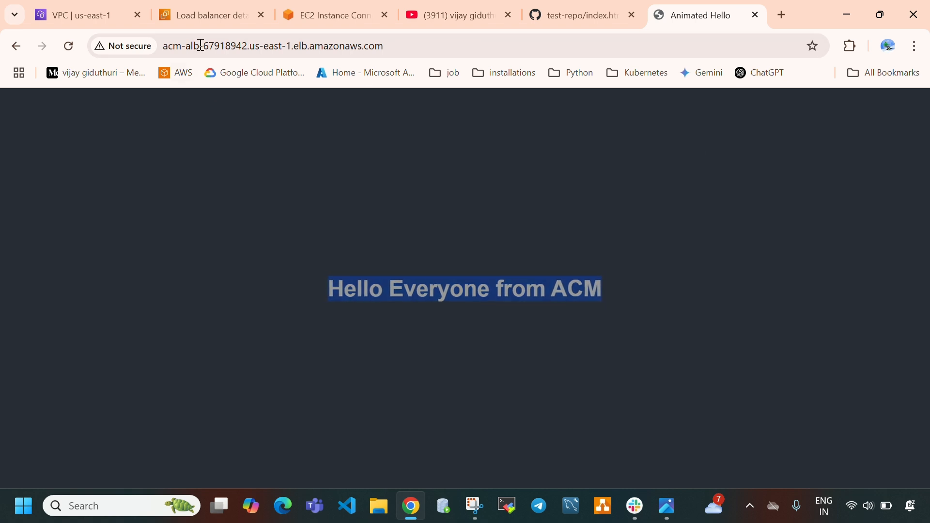
left_click(336, 173)
left_click(364, 58)
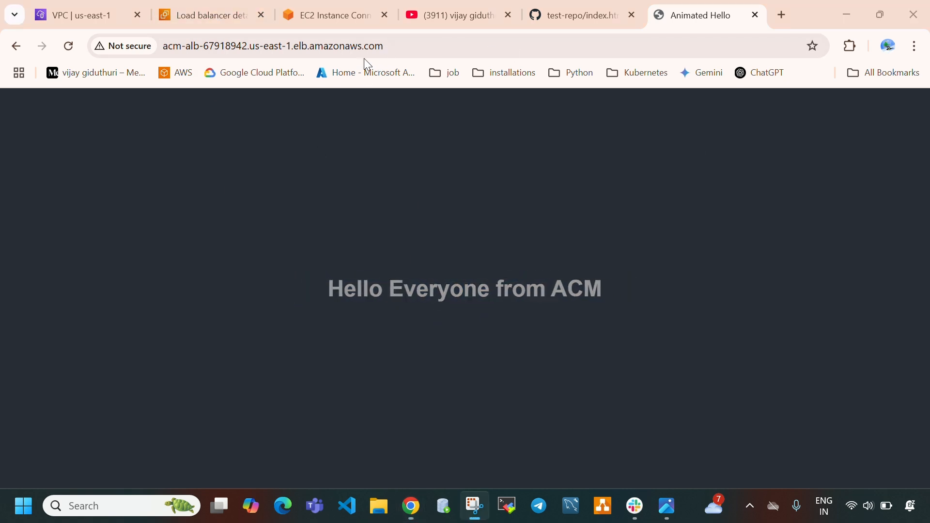
left_click(246, 45)
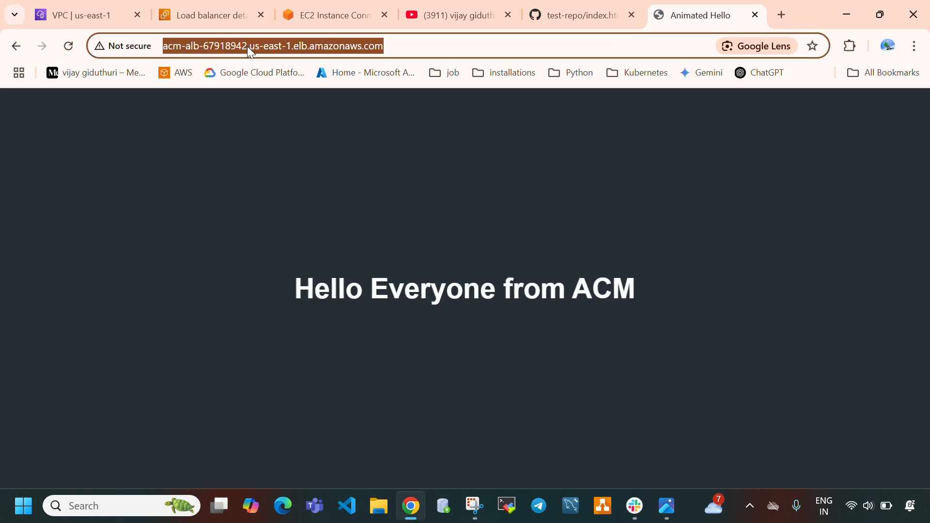
left_click(221, 15)
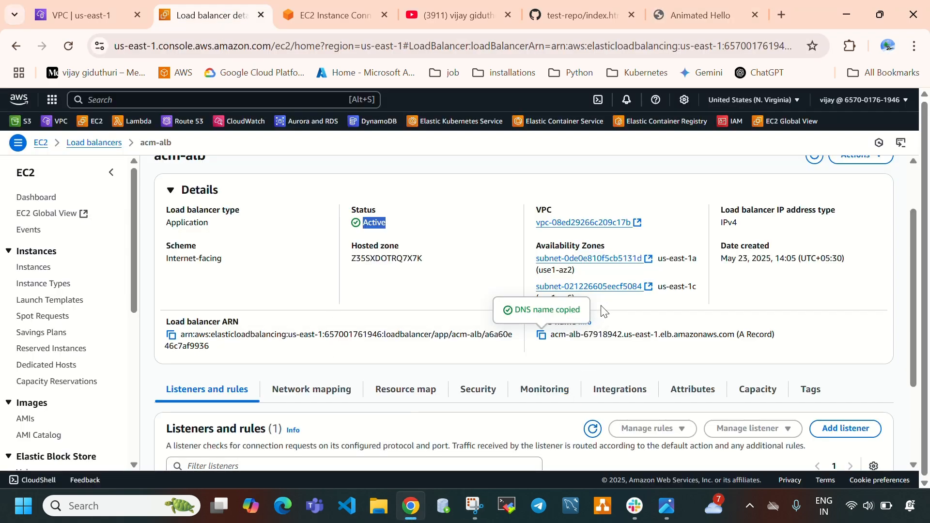
left_click(666, 506)
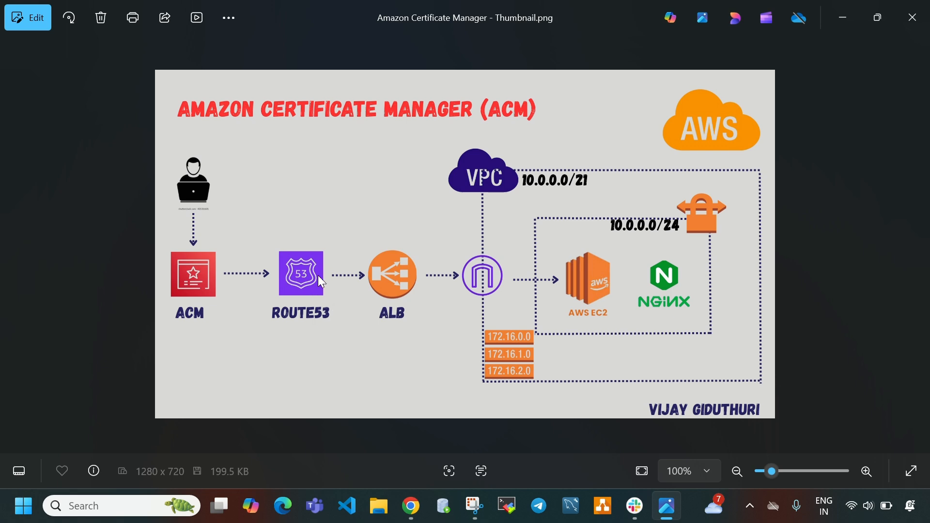
left_click(664, 507)
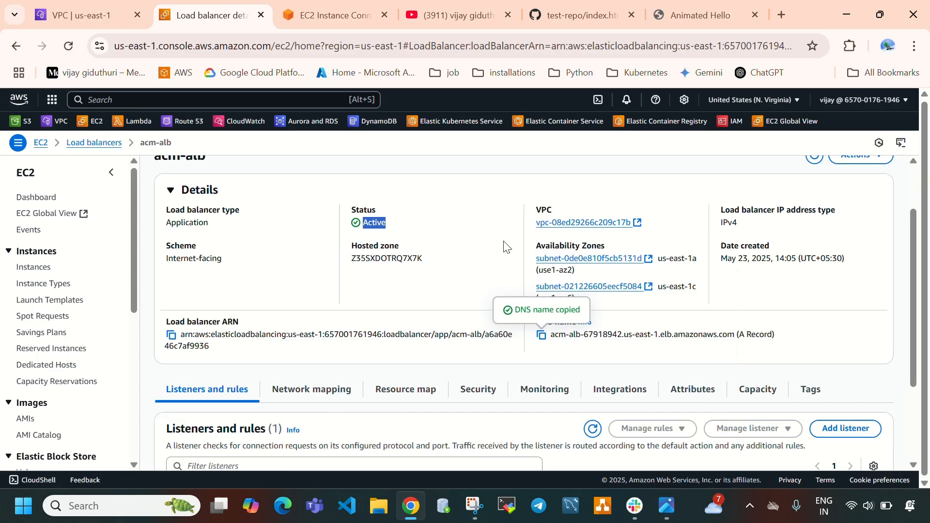
Search for "godaddy login" in a new browser tab and open the GoDaddy website
left_click(789, 21)
left_click(452, 252)
type("goo")
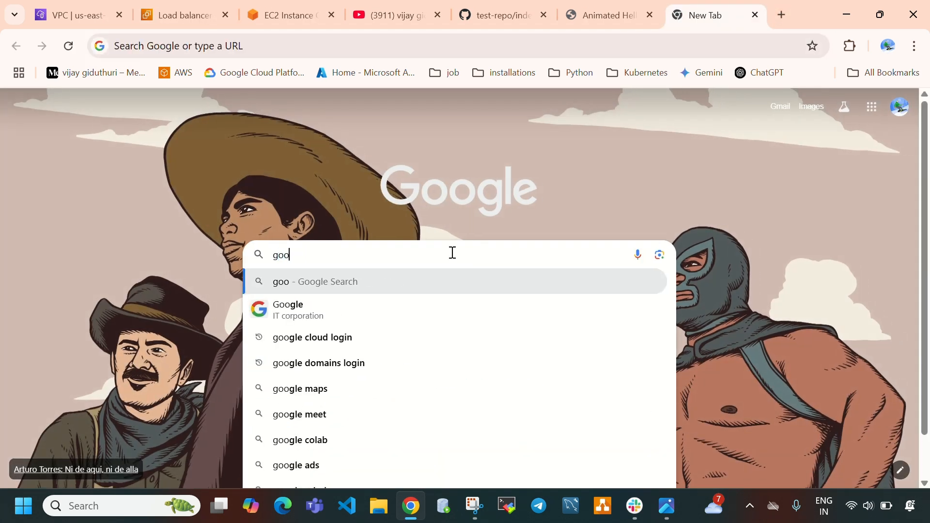
key("BackSpace")
type("da")
key("Return")
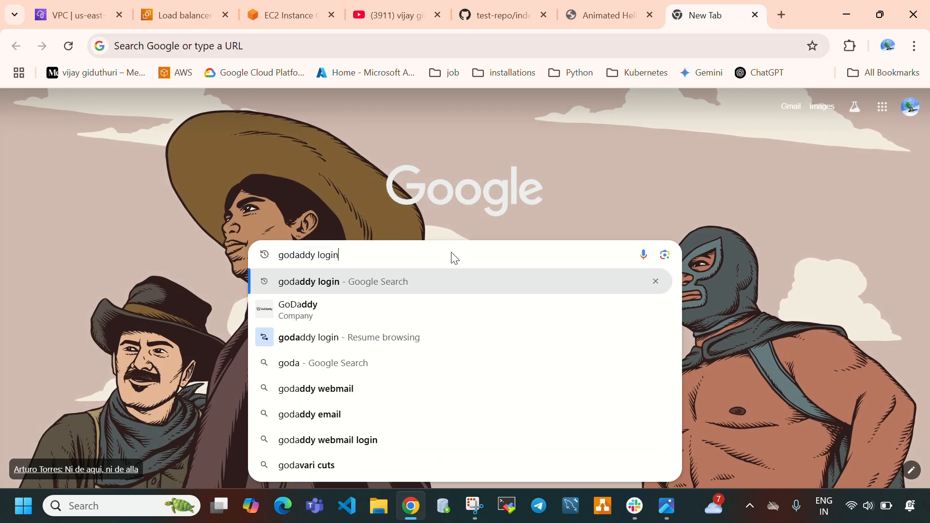
left_click(378, 231)
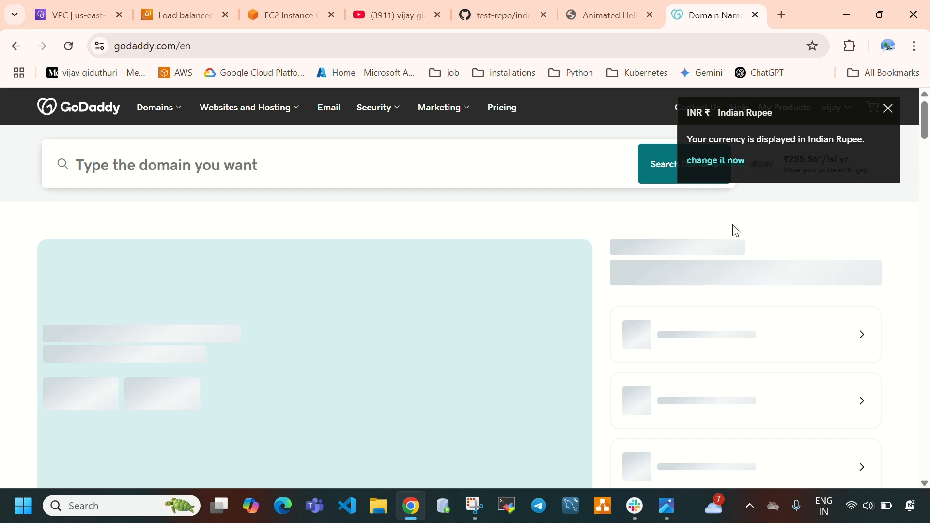
Dismiss the currency notice, open the GoDaddy account's products, and open DNS management for the registered .in domain
left_click(888, 109)
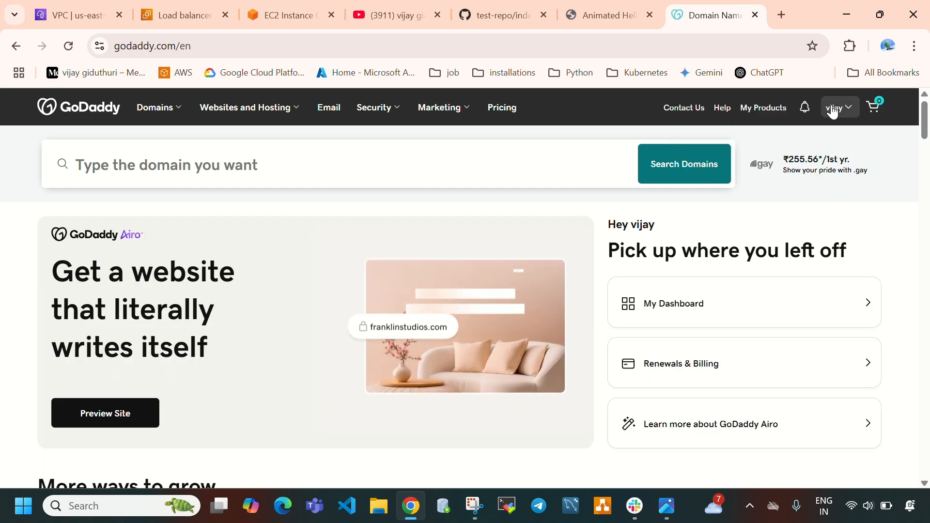
left_click(771, 118)
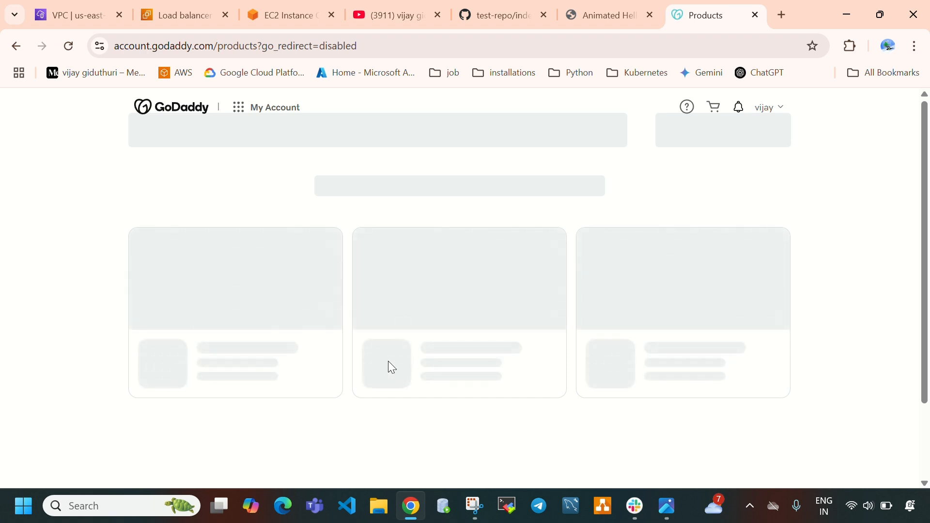
scroll(446, 342, "down", 5)
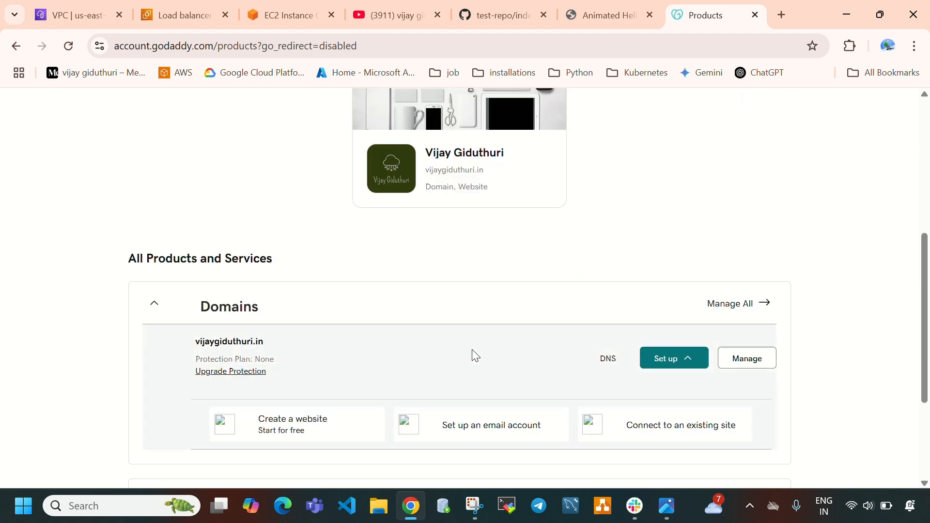
left_click(610, 360)
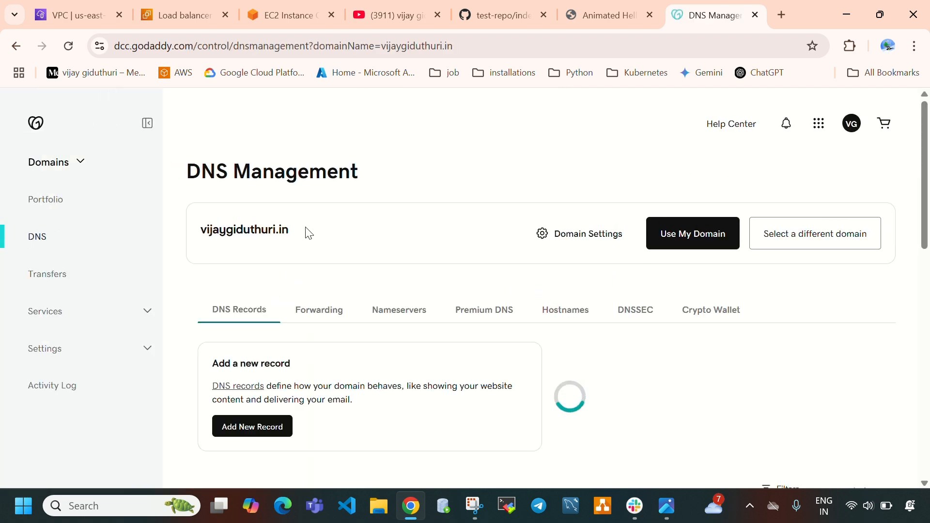
left_click_drag(300, 231, 202, 236)
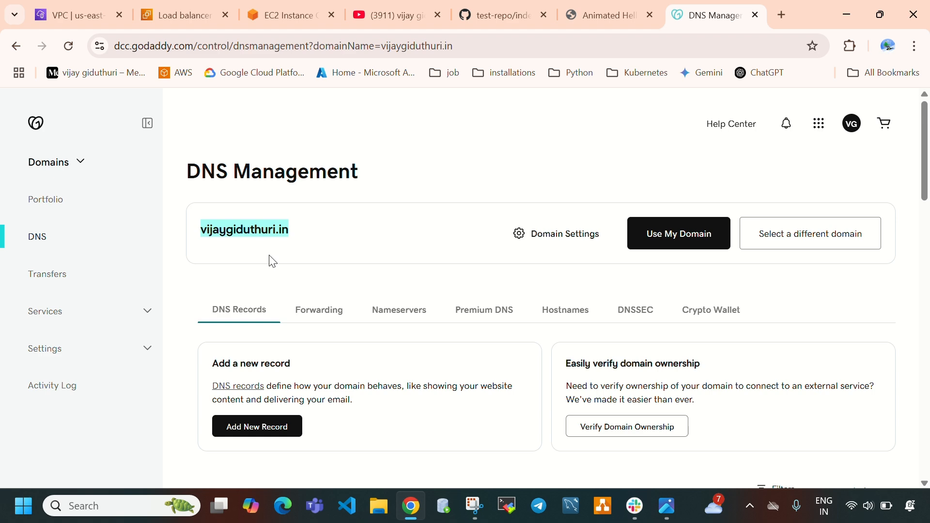
Open Route 53 in a new tab from the AWS console and check its hosted zones list
left_click(101, 4)
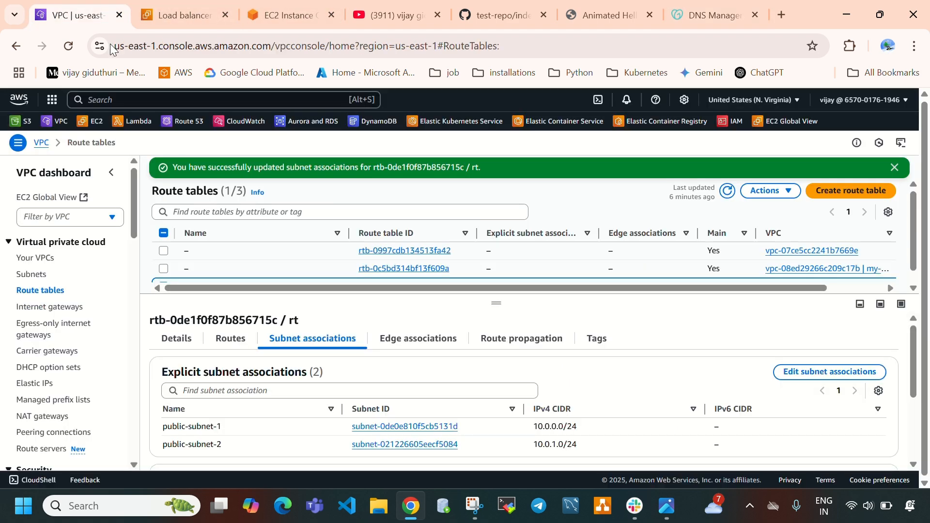
right_click(175, 122)
left_click(193, 129)
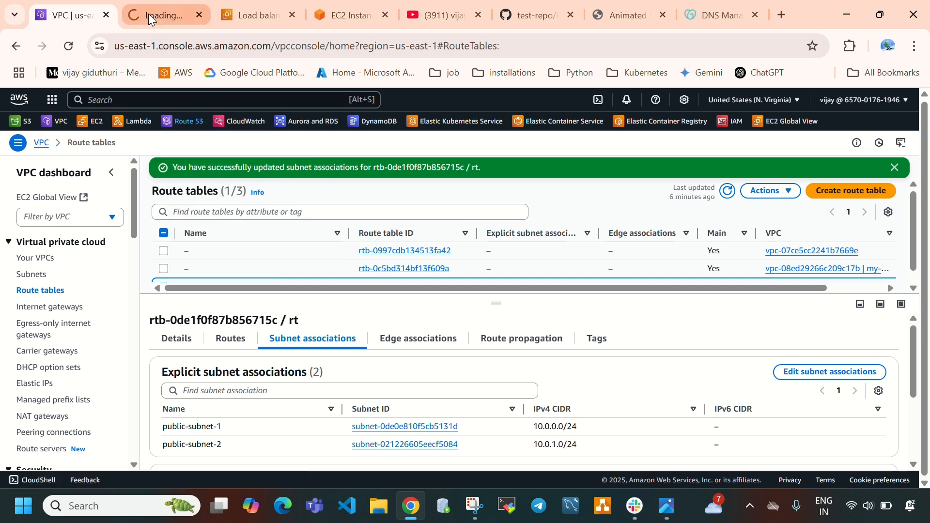
left_click(148, 14)
left_click(341, 10)
left_click(261, 17)
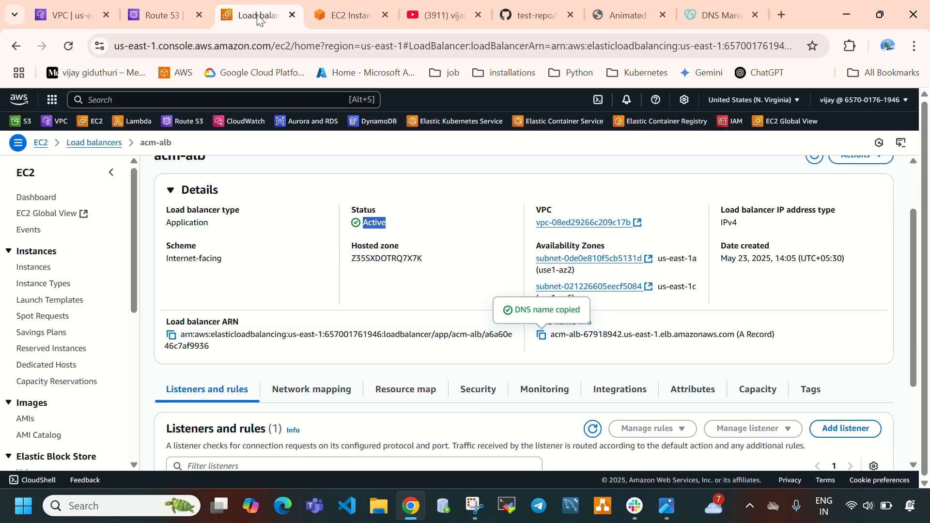
left_click(160, 13)
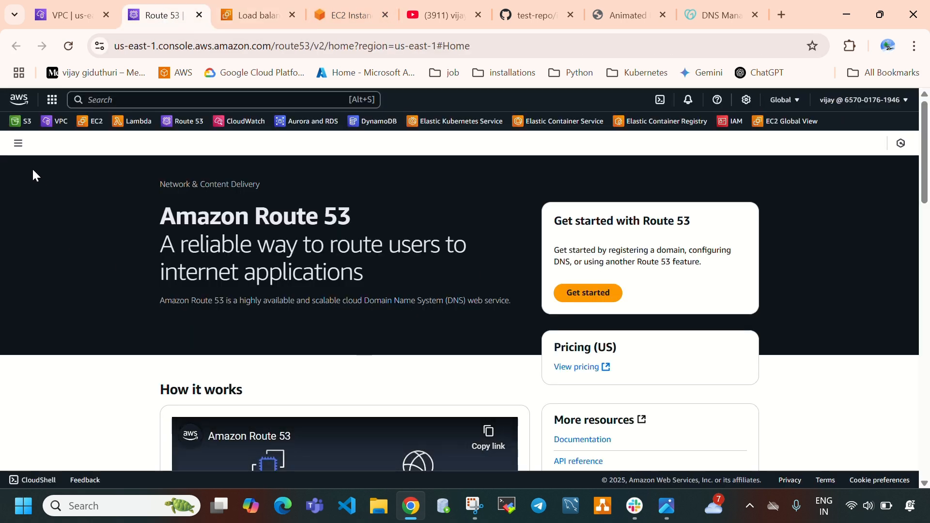
left_click(18, 143)
left_click(44, 217)
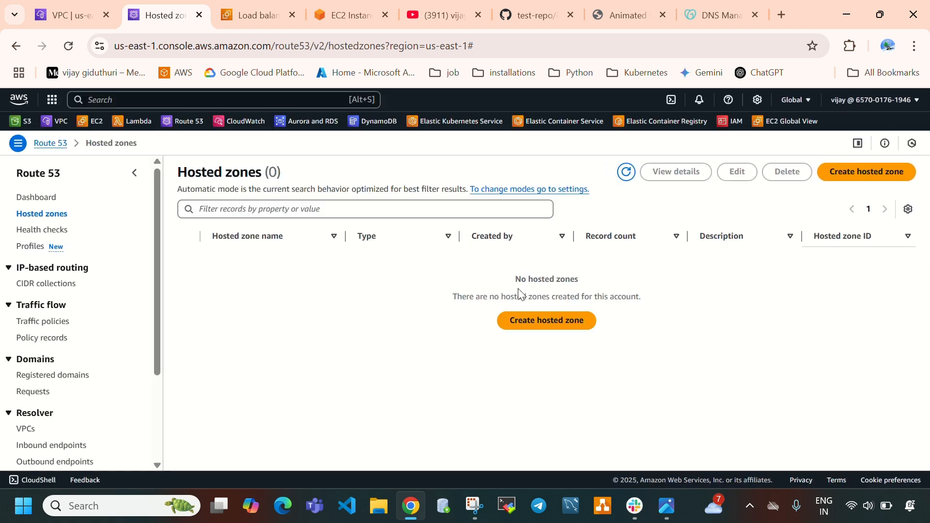
left_click_drag(509, 281, 644, 298)
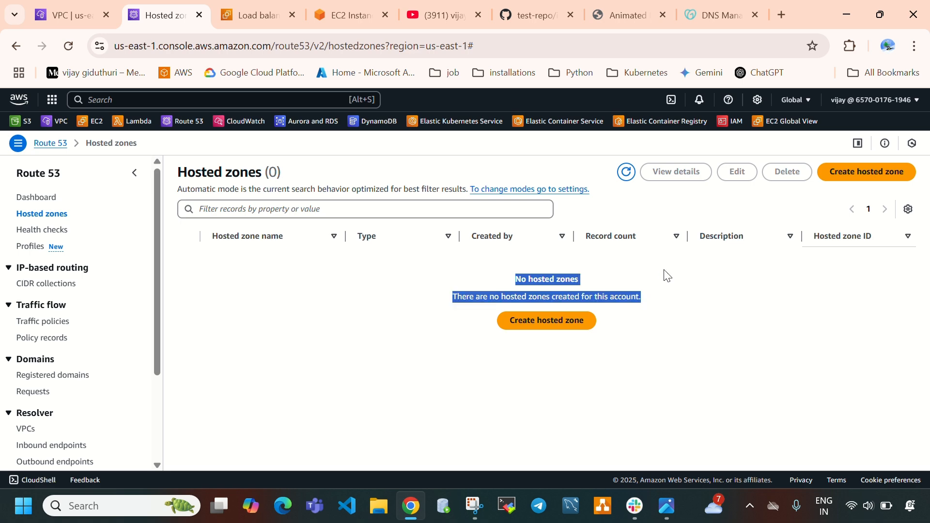
Return to GoDaddy's DNS management page, look over its DNS records section, and highlight the domain name
left_click(721, 15)
scroll(363, 320, "down", 5)
scroll(294, 225, "up", 3)
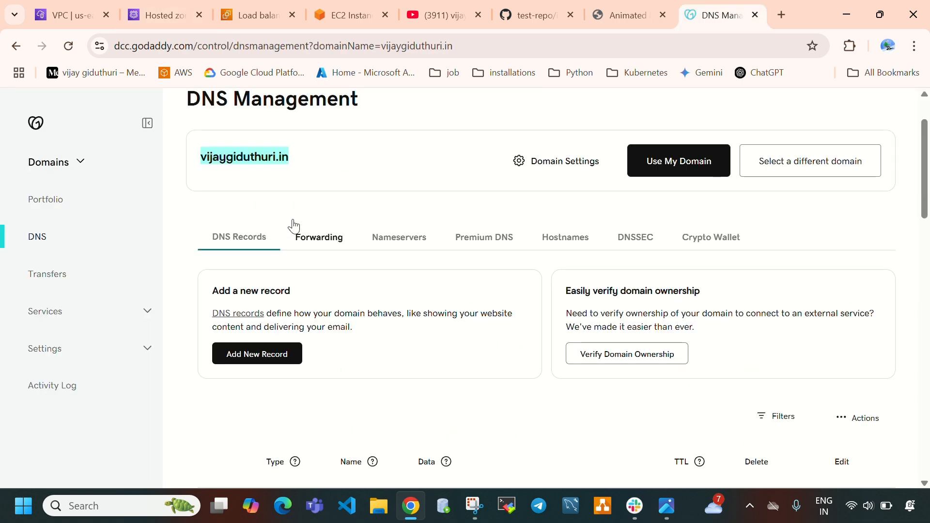
scroll(307, 199, "up", 2)
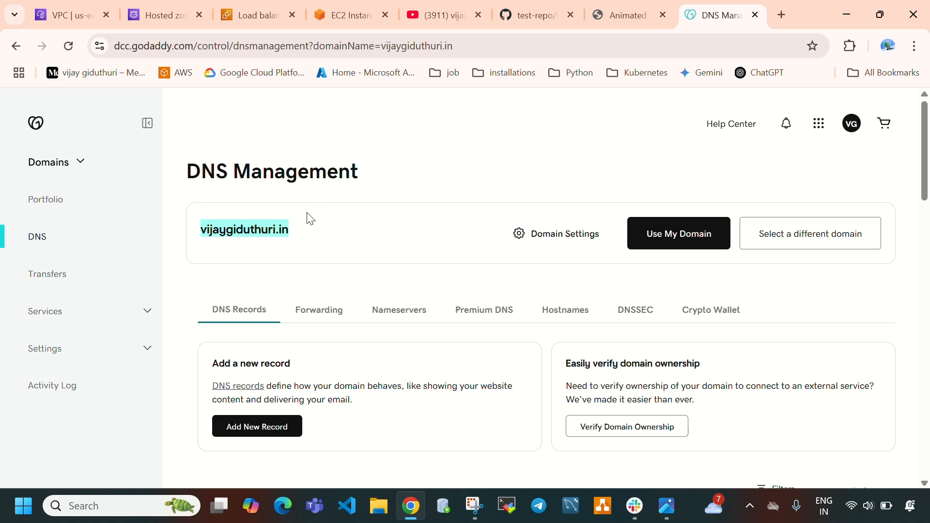
left_click(305, 240)
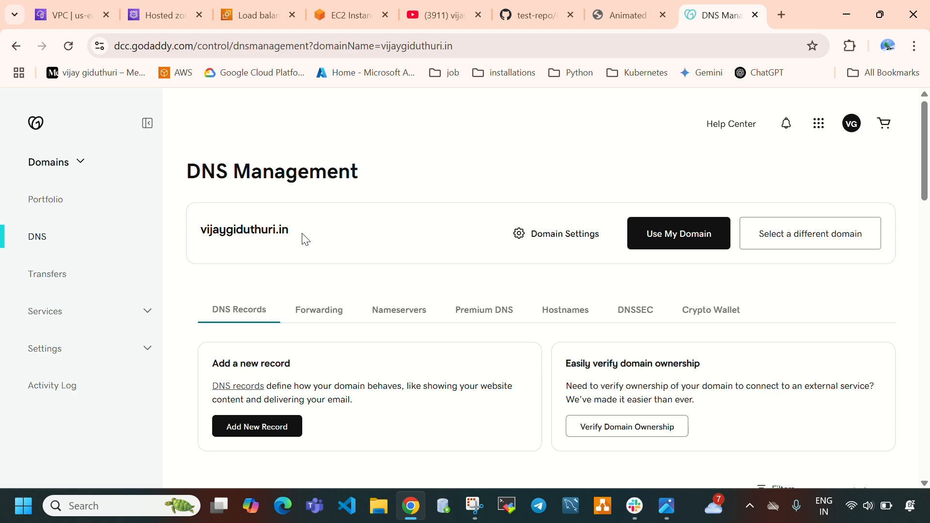
left_click_drag(283, 239, 191, 233)
key("ctrl+c")
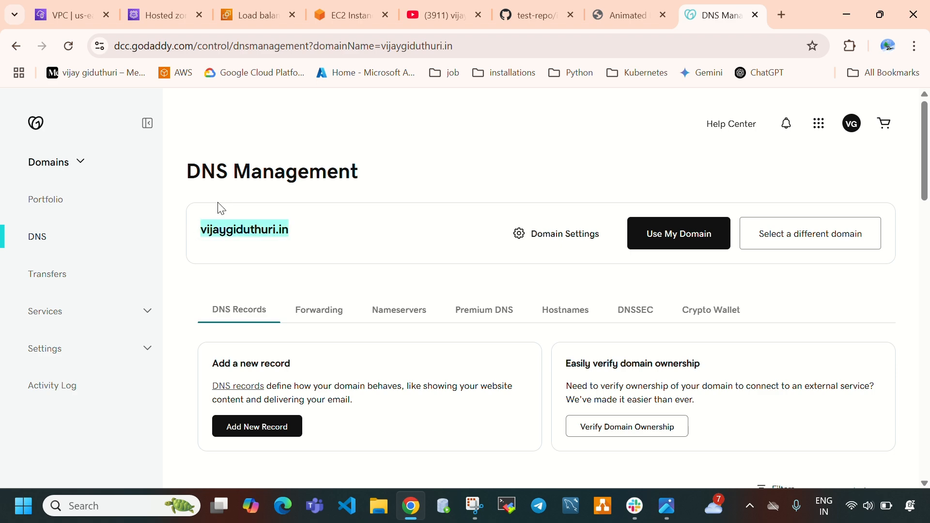
Start creating a hosted zone in Route 53 and enter the .in domain copied from GoDaddy as its domain name
left_click(156, 18)
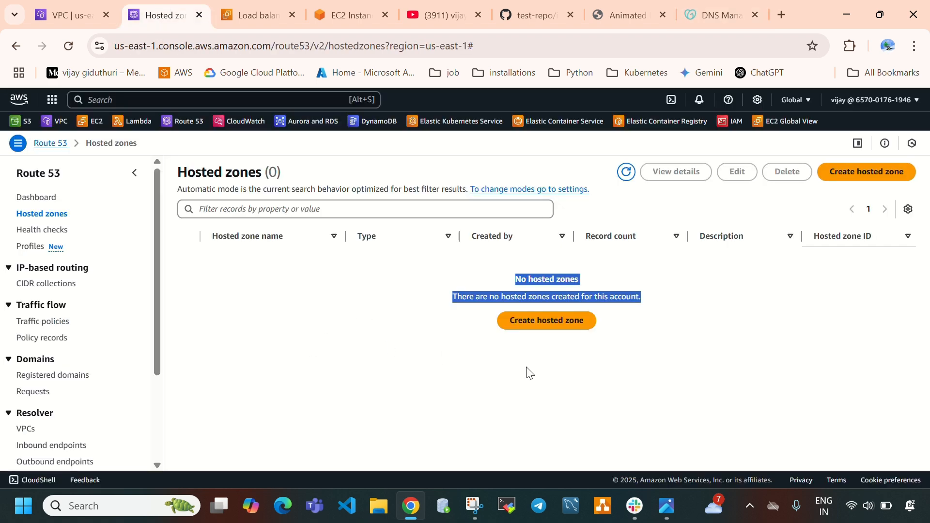
left_click(546, 373)
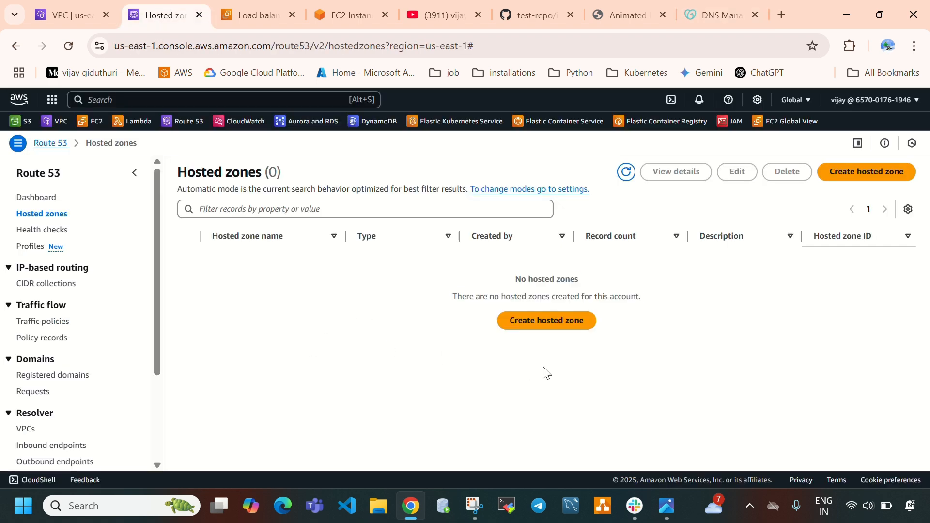
left_click(533, 325)
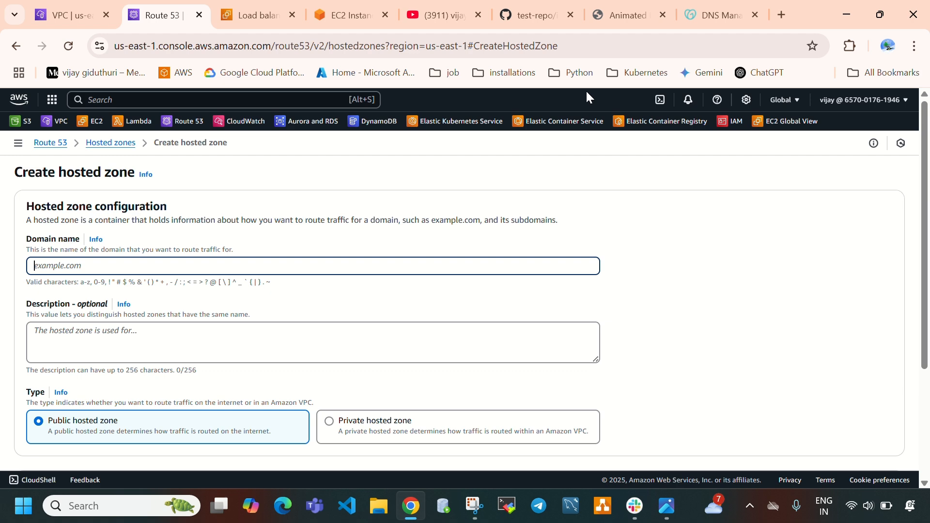
left_click(696, 11)
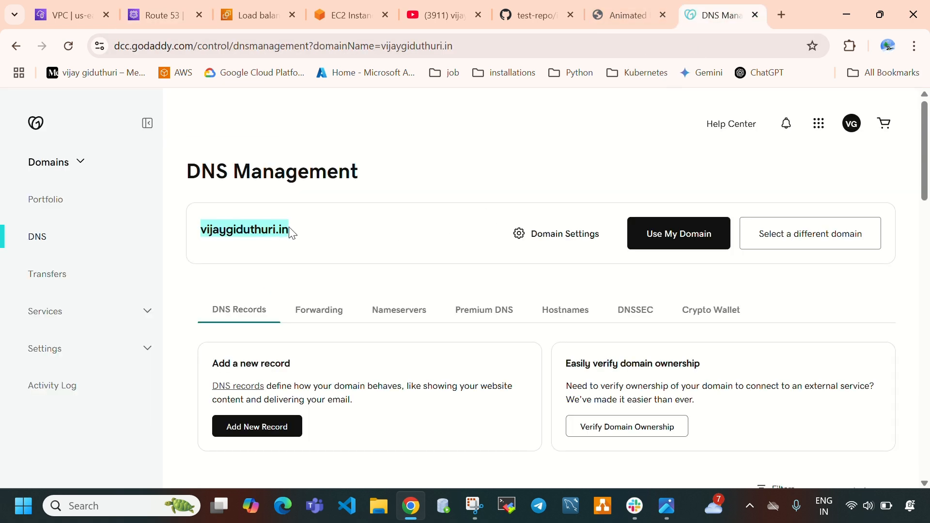
left_click(153, 19)
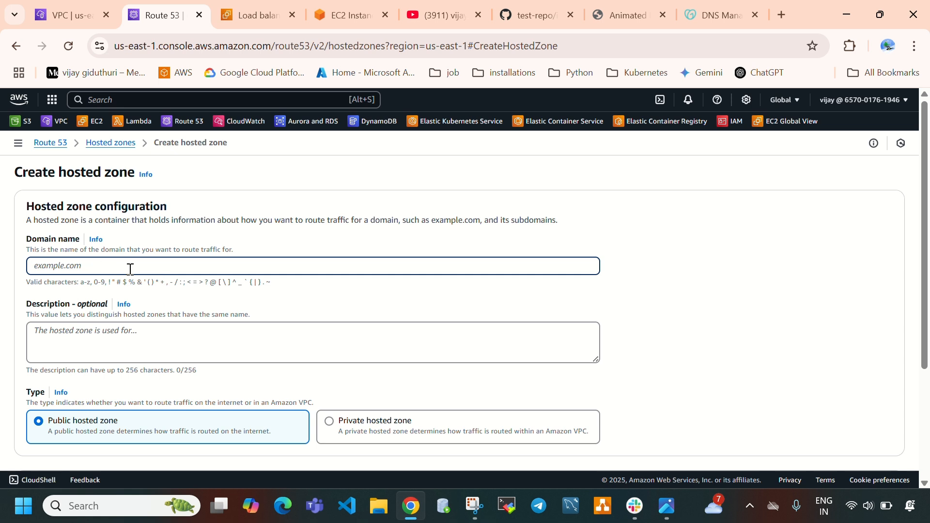
key("ctrl+v")
scroll(232, 318, "down", 1)
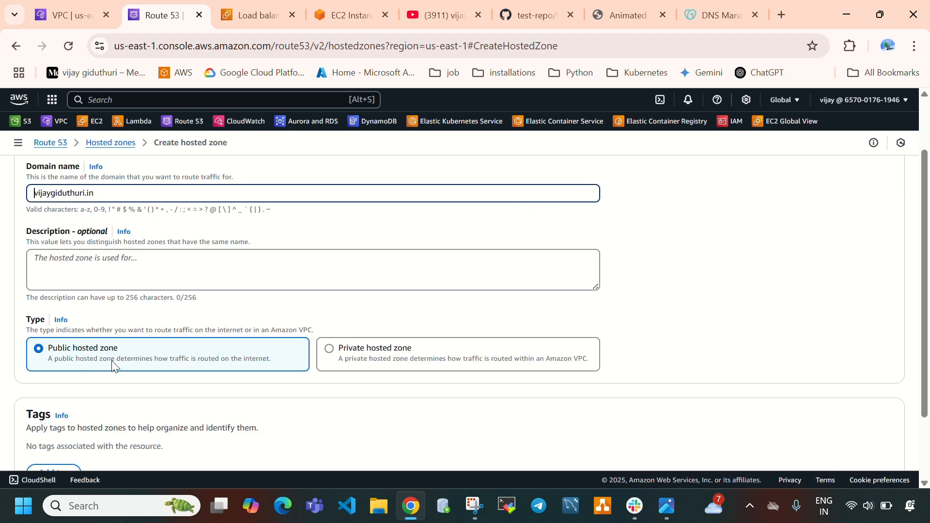
Create the hosted zone for the .in domain as a public zone and look over its records
scroll(228, 350, "down", 2)
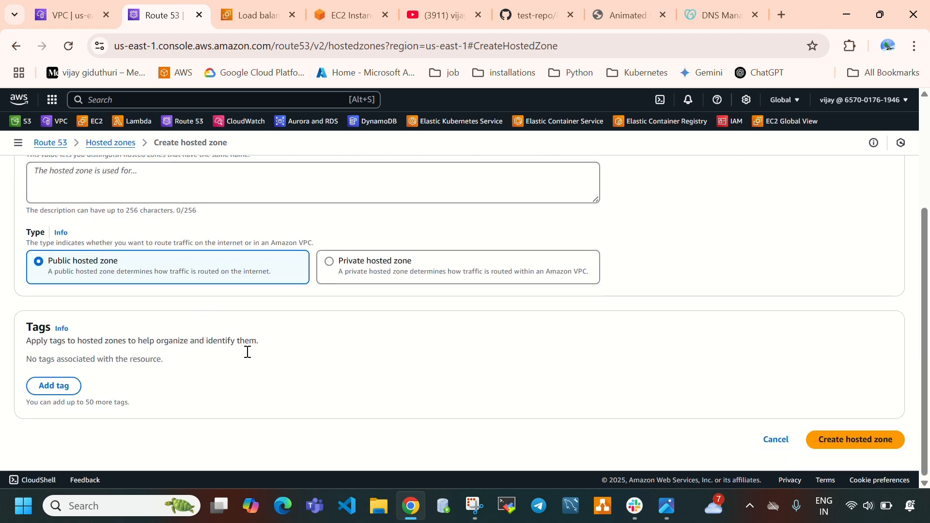
left_click(843, 442)
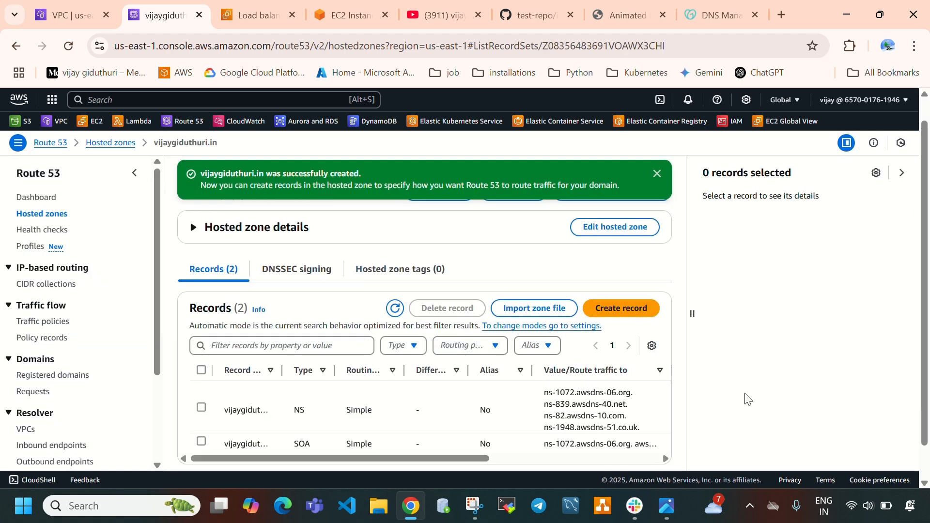
scroll(388, 317, "up", 1)
scroll(386, 315, "down", 1)
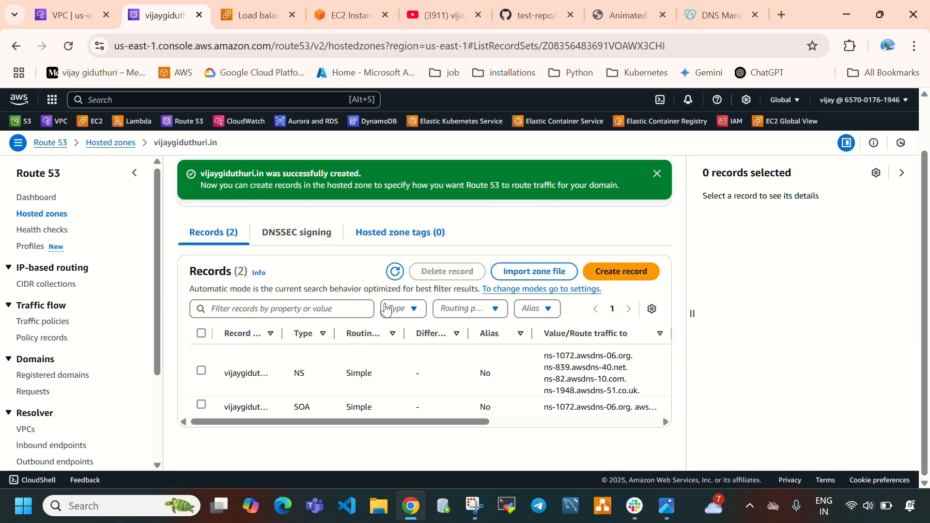
scroll(386, 310, "up", 1)
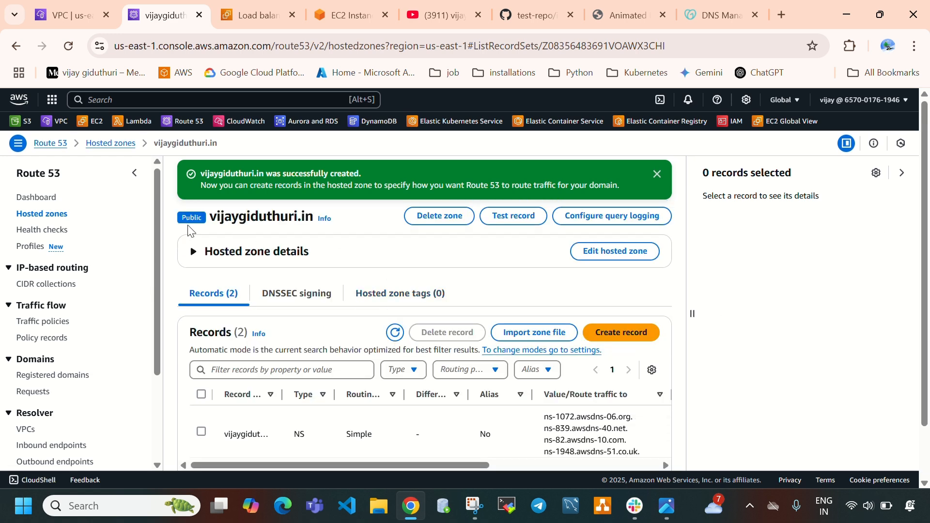
scroll(349, 334, "down", 1)
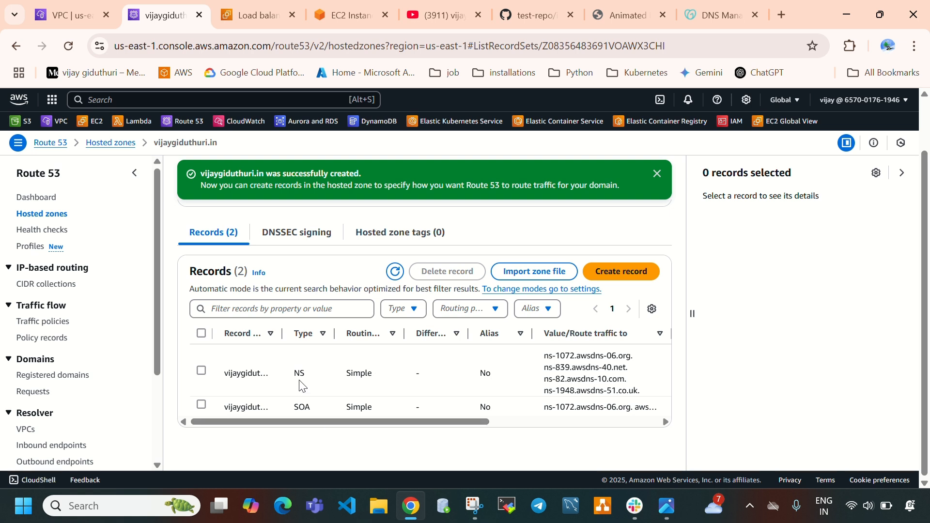
Select the hosted zone's NS record and highlight its four nameserver values in the record details
left_click_drag(294, 374, 305, 374)
left_click(204, 379)
left_click(205, 380)
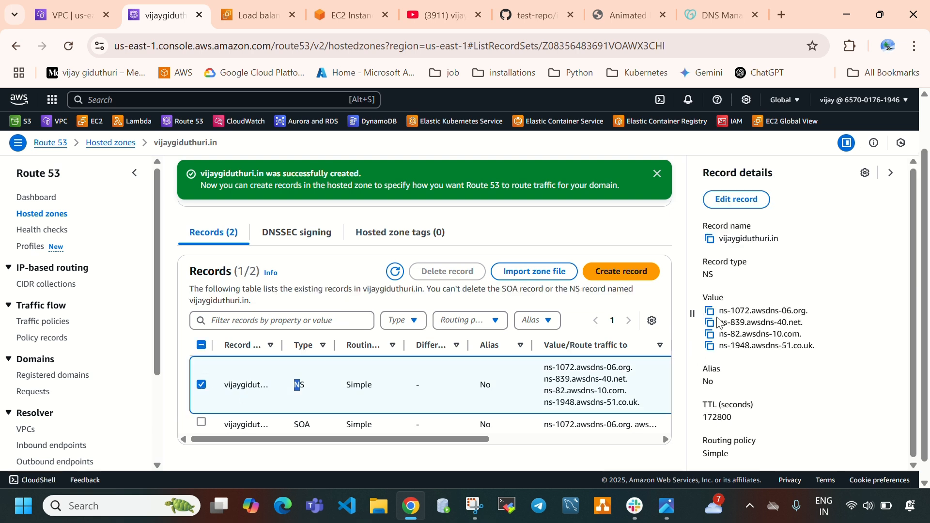
left_click_drag(720, 310, 821, 355)
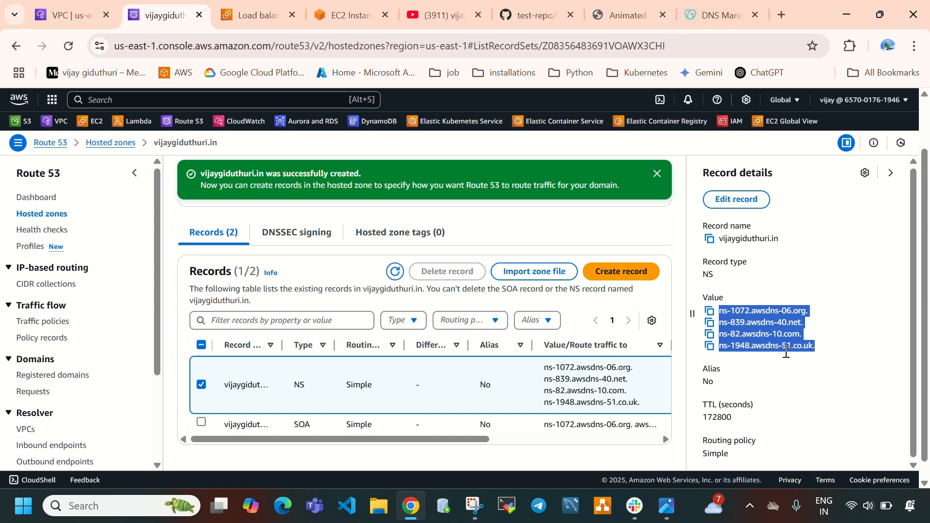
left_click(833, 337)
Open the domain's nameserver settings in GoDaddy and compare its default nameservers with the Route 53 NS values
left_click(715, 24)
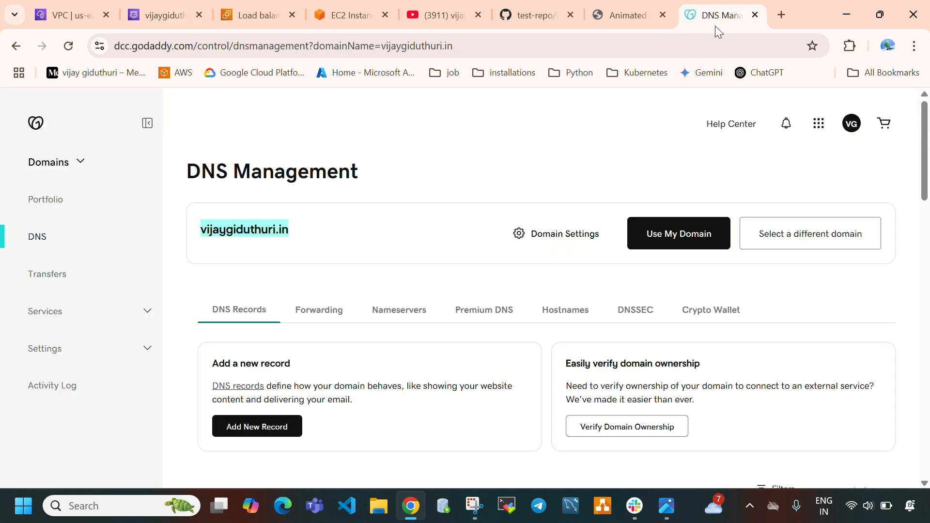
left_click(411, 313)
scroll(416, 319, "down", 3)
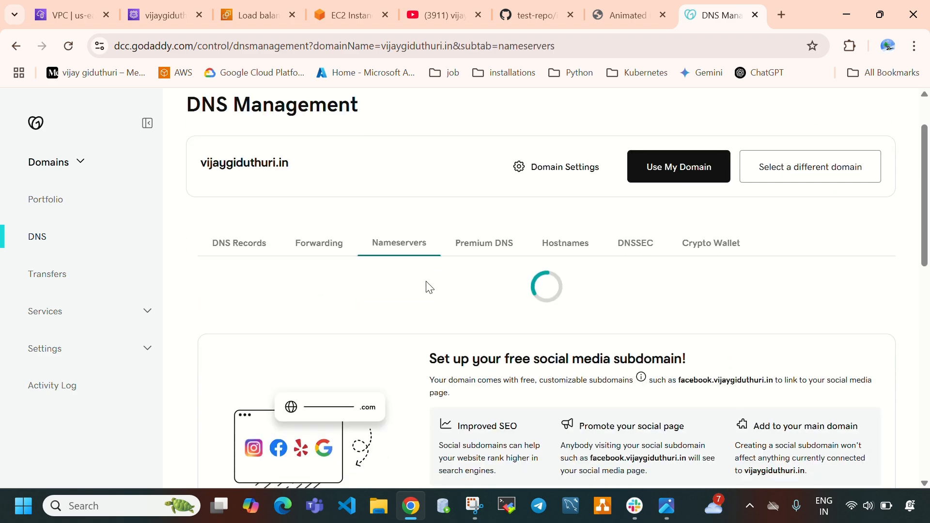
scroll(419, 333, "down", 3)
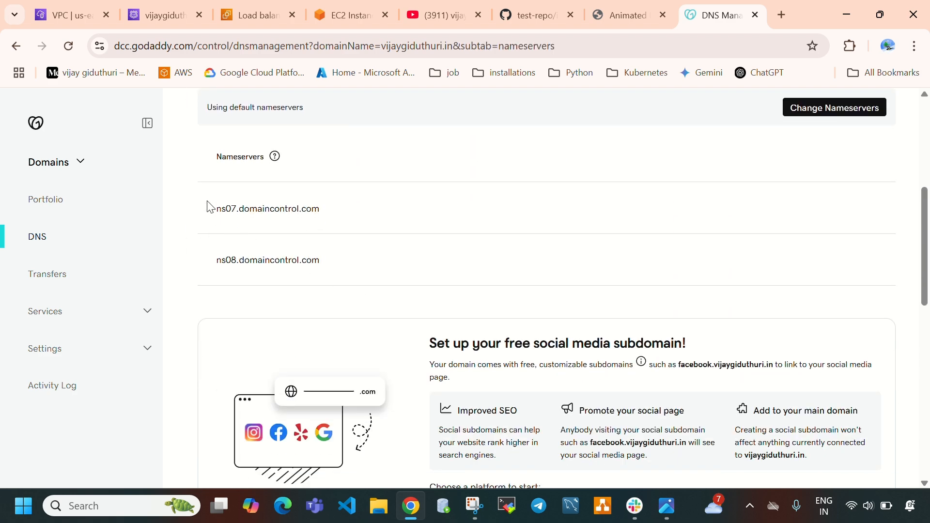
left_click_drag(208, 206, 375, 268)
left_click(376, 268)
left_click(160, 16)
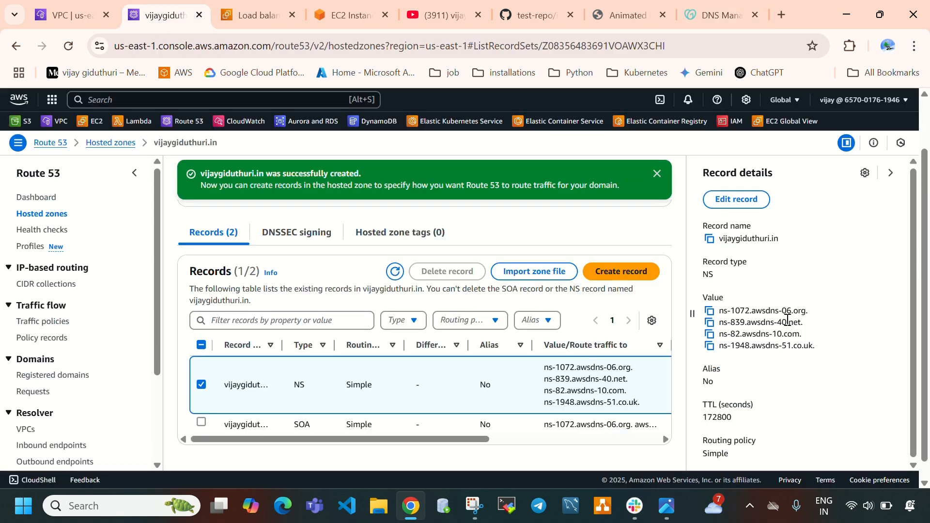
left_click(718, 15)
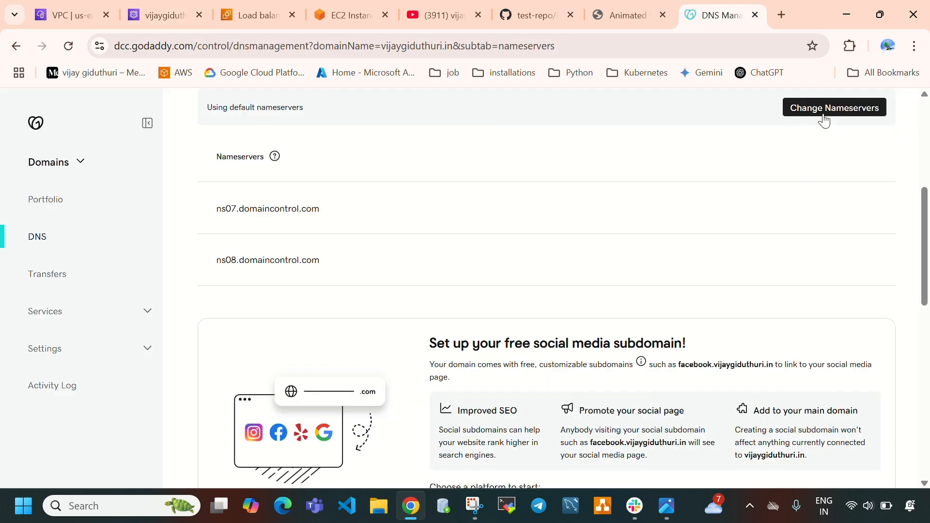
Switch the GoDaddy domain to custom nameservers and enter ns-1072.awsdns-06.org, copied from the Route 53 NS record, as Nameserver 1
left_click(824, 119)
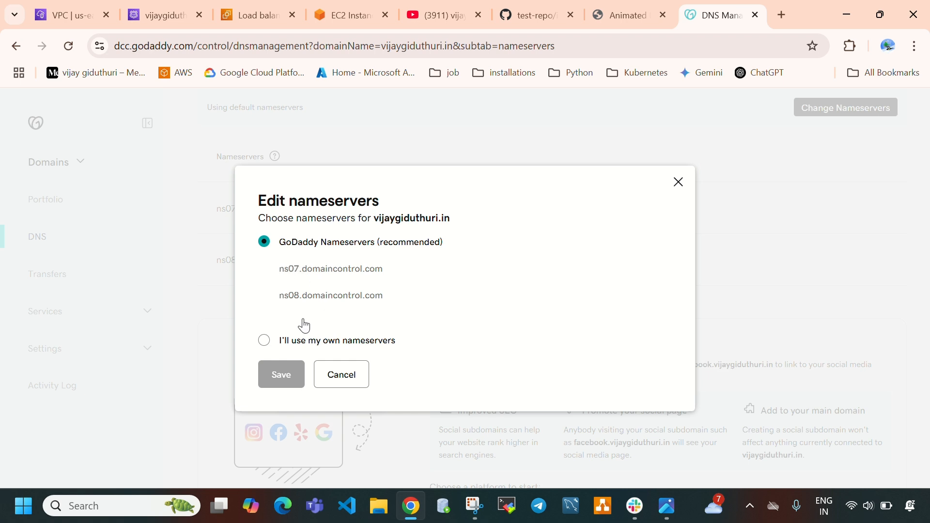
left_click(268, 345)
left_click(308, 289)
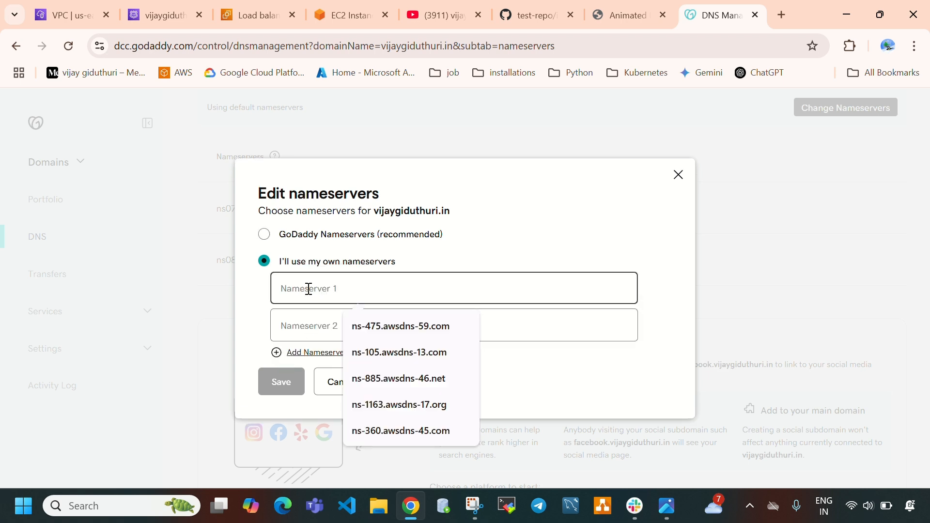
left_click(163, 16)
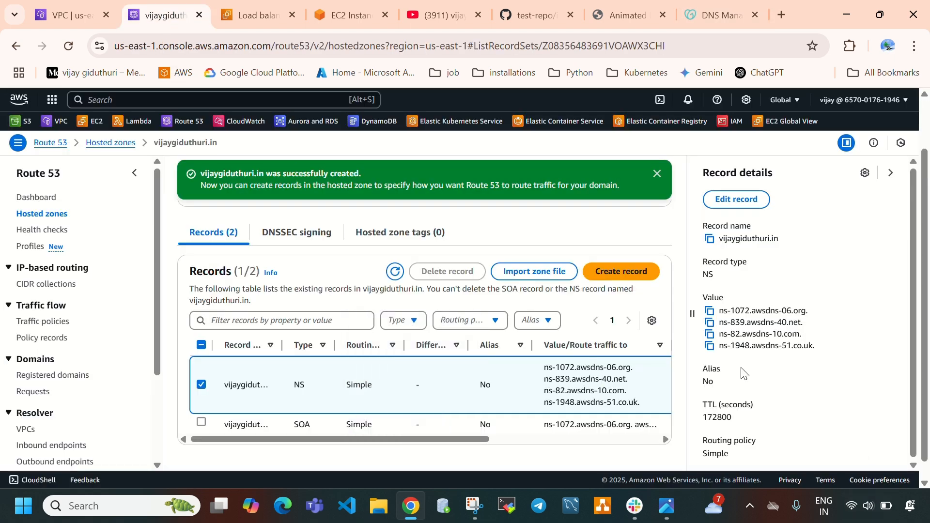
left_click(710, 313)
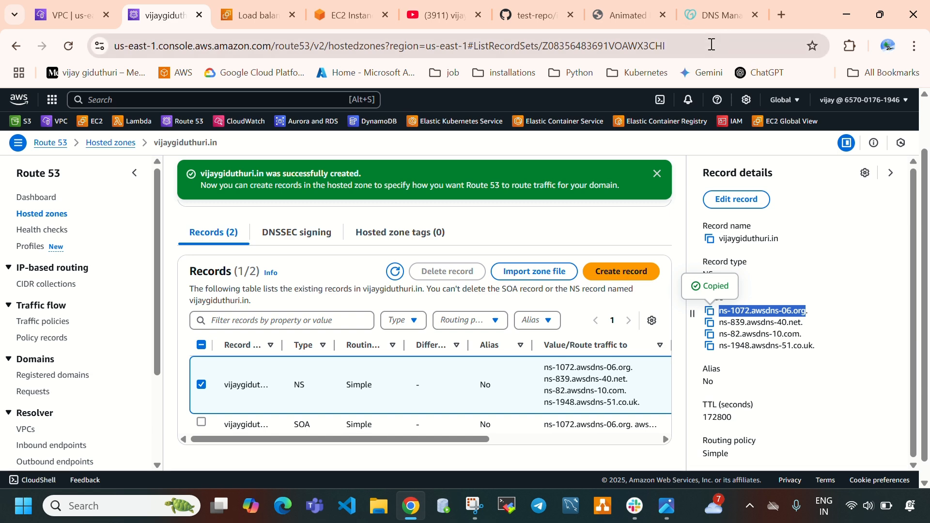
left_click(722, 15)
key("ctrl+v")
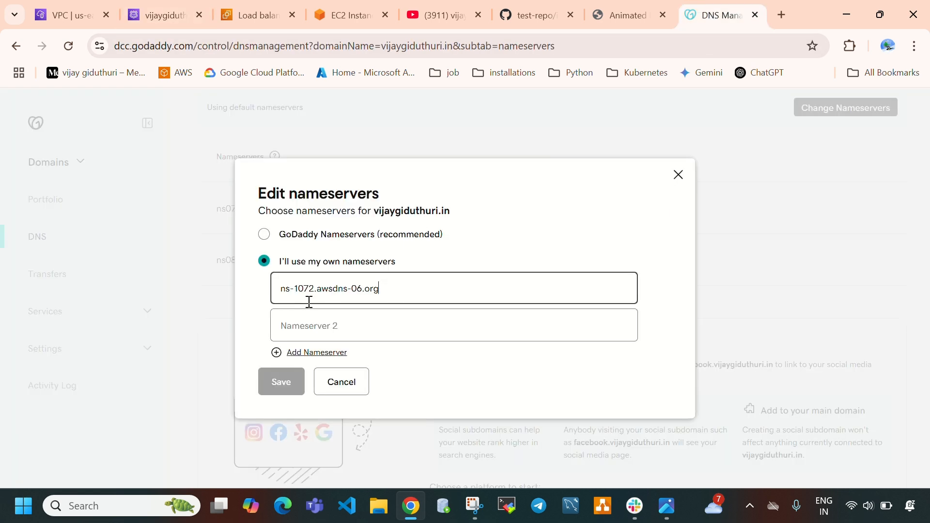
Copy ns-839.awsdns-40.net from the Route 53 NS record into GoDaddy as Nameserver 2
left_click(163, 15)
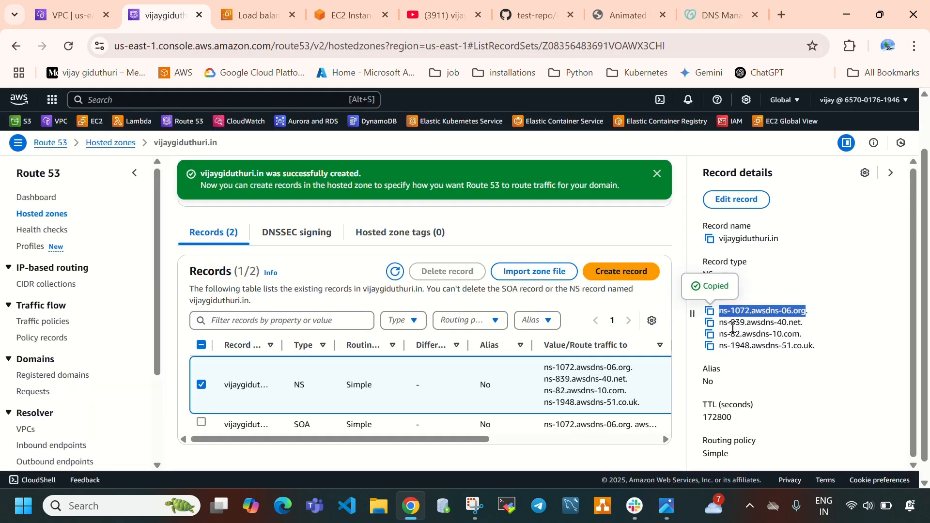
left_click(710, 322)
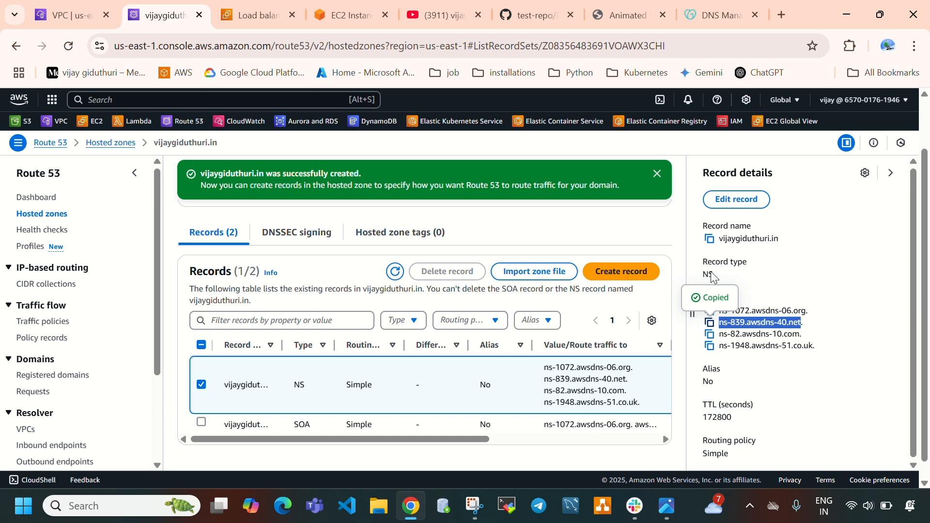
left_click(722, 15)
left_click(407, 325)
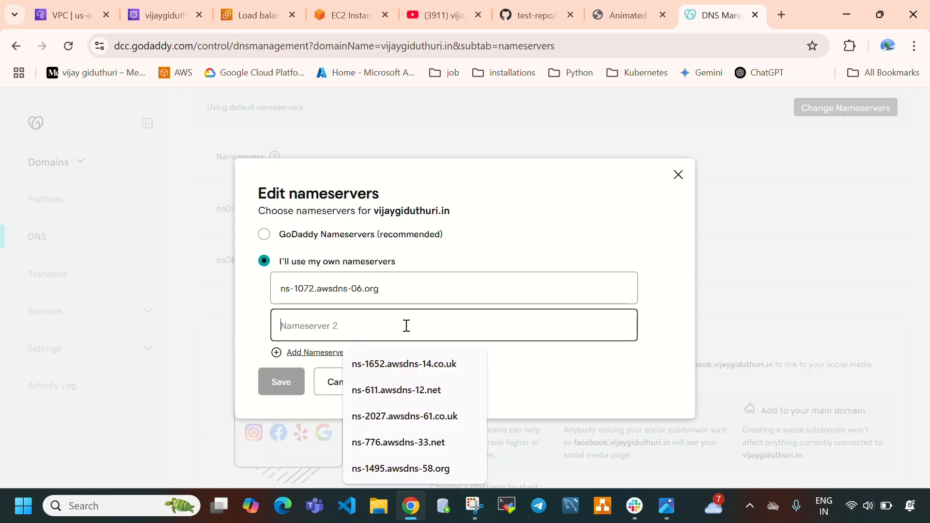
key("ctrl+v")
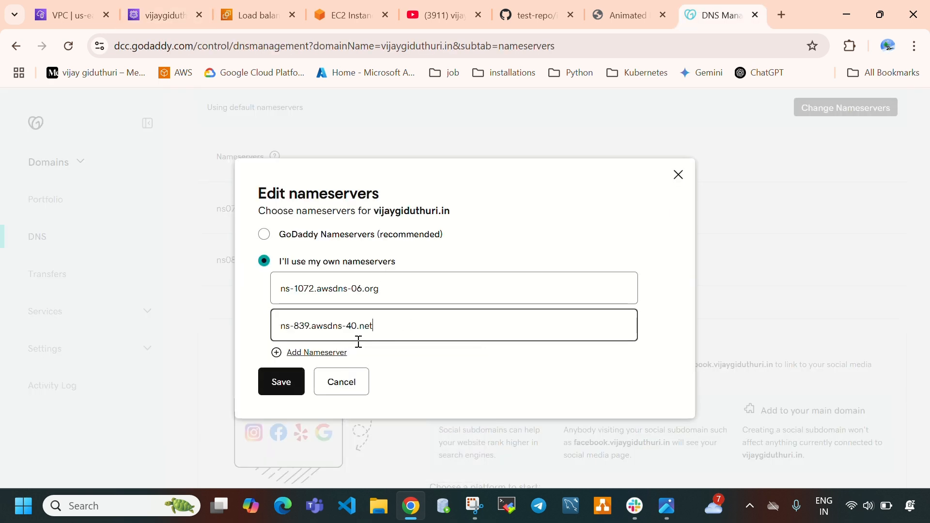
Add a third nameserver in GoDaddy and fill it with ns-82.awsdns-10.com copied from the Route 53 NS record
left_click(316, 358)
left_click(178, 6)
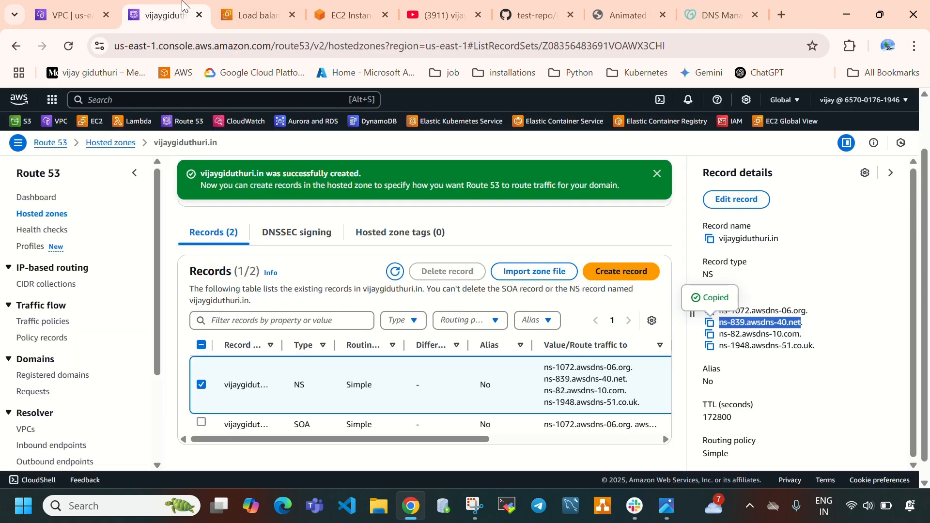
left_click(709, 335)
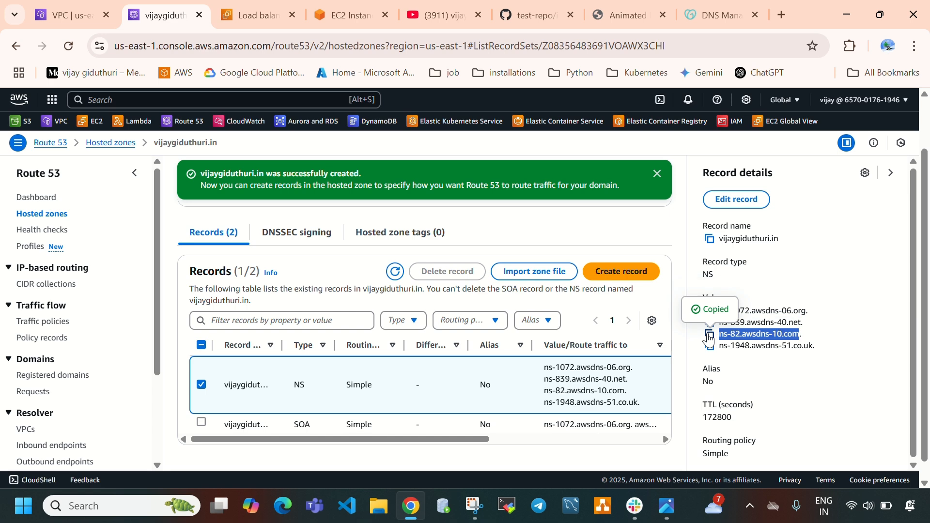
left_click(722, 15)
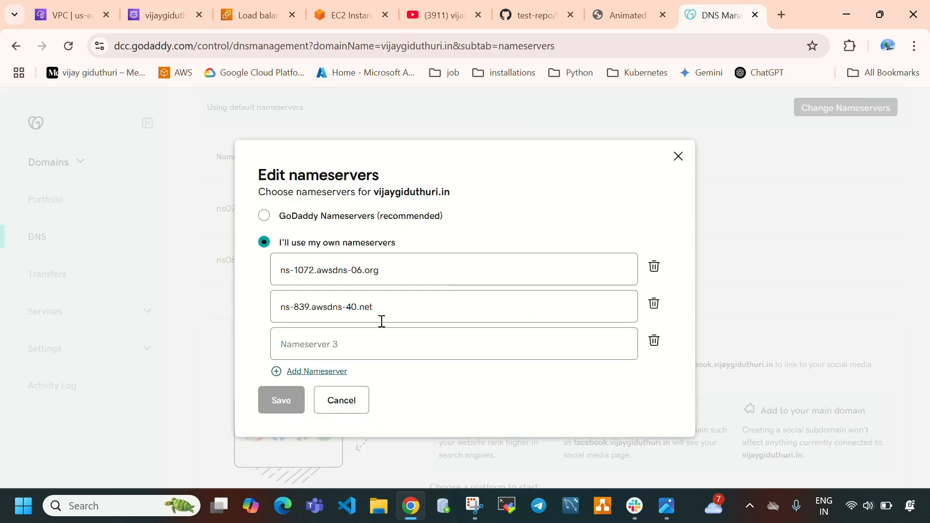
left_click(326, 339)
key("ctrl+v")
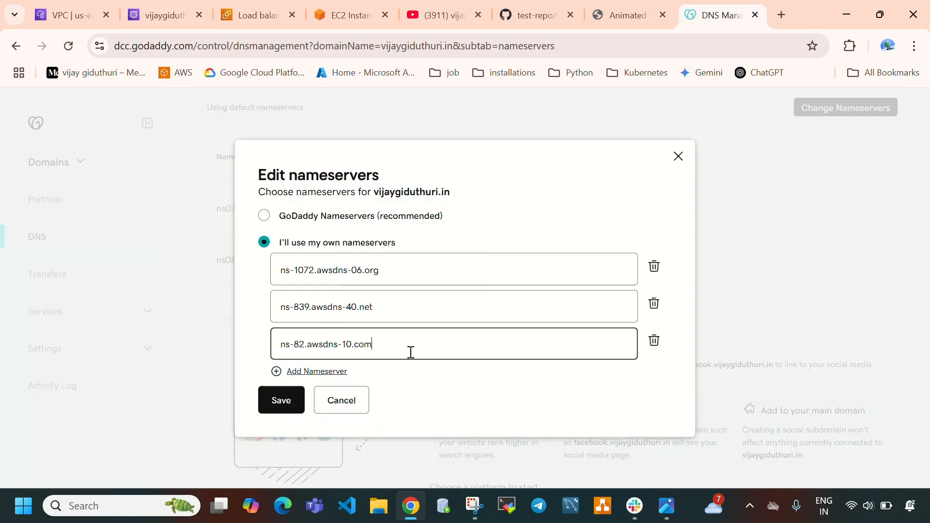
Add a fourth nameserver in GoDaddy and fill it with ns-1948.awsdns-51.co.uk copied from the Route 53 NS record
left_click(301, 371)
left_click(159, 15)
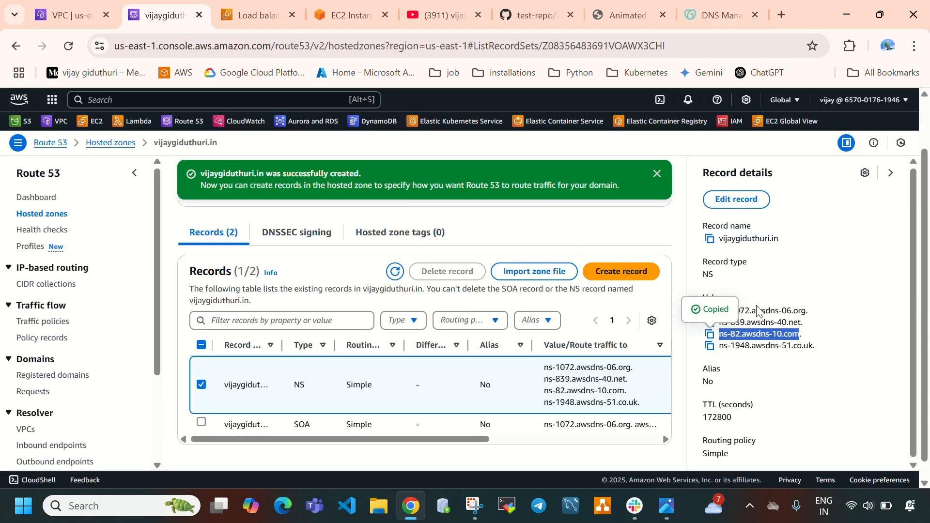
left_click(709, 346)
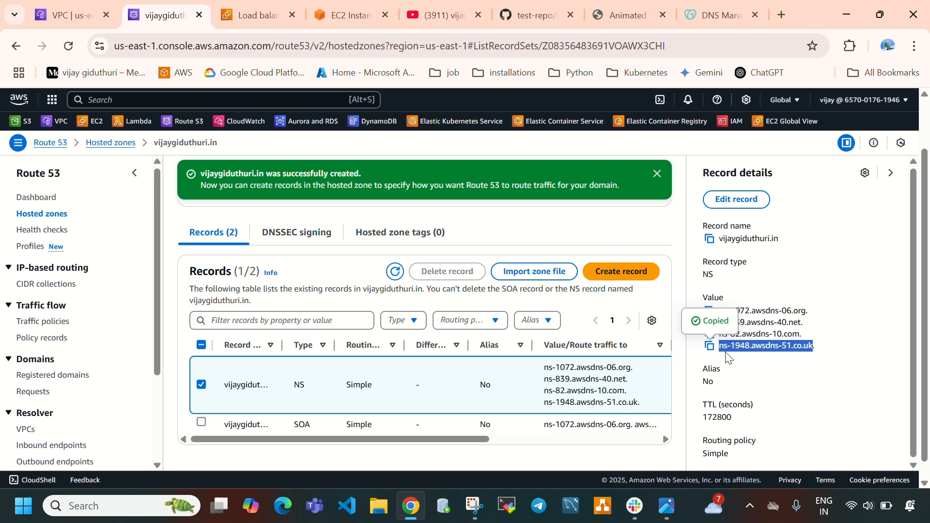
left_click(719, 17)
left_click(417, 356)
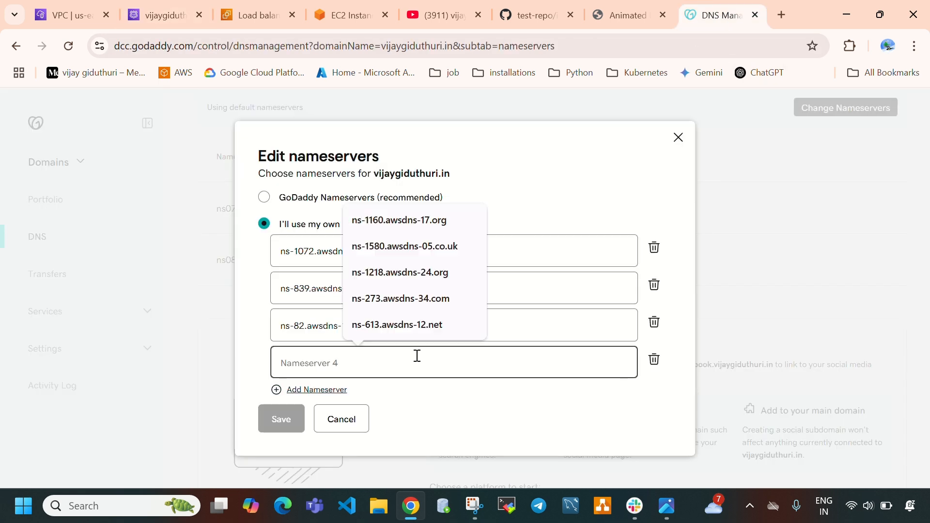
key("ctrl+v")
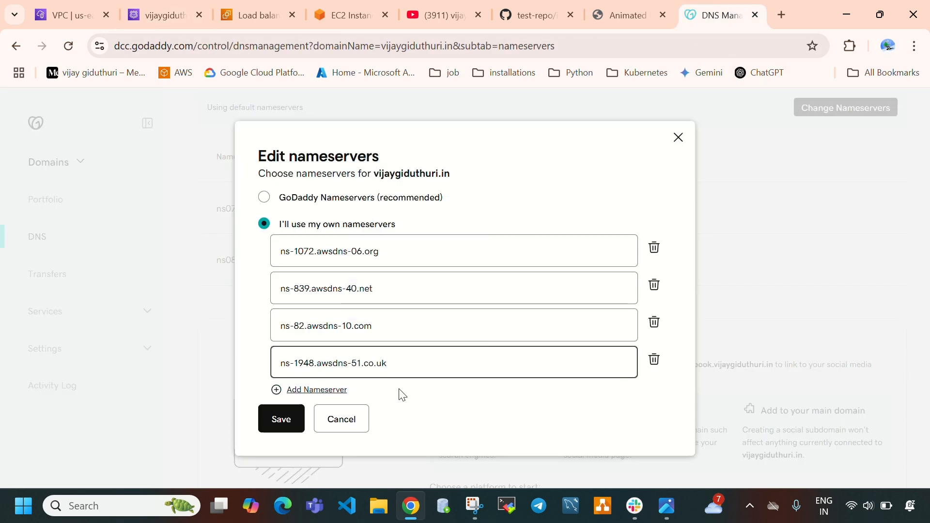
Recheck the four nameservers against the Route 53 NS record, then save them in GoDaddy and consent to the update
left_click(176, 15)
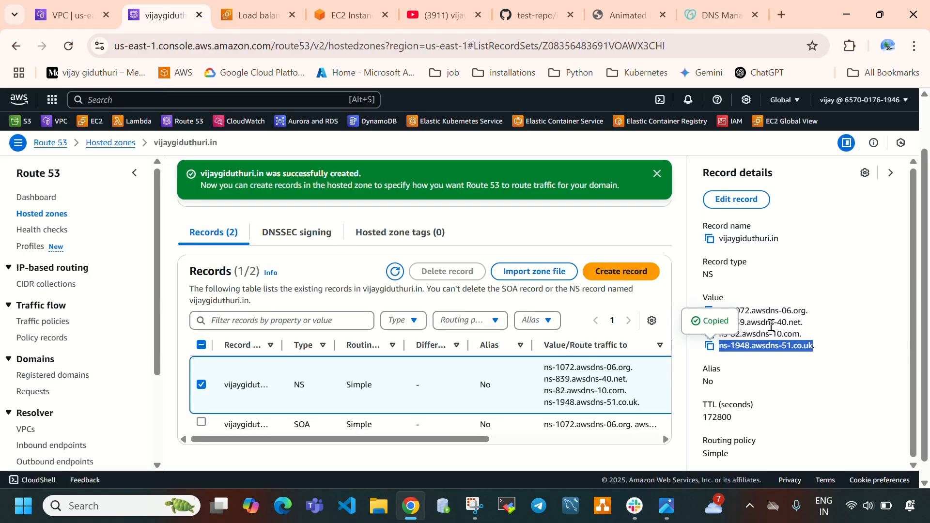
left_click(804, 273)
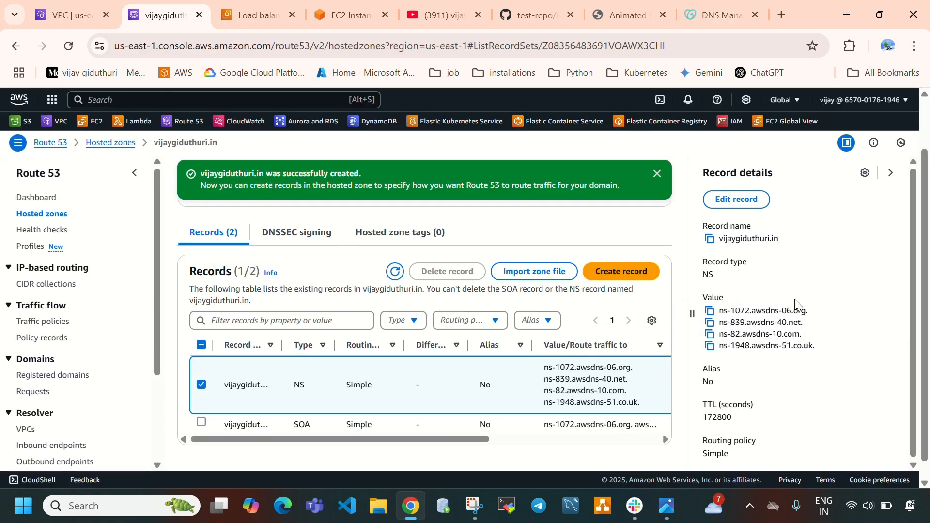
left_click(722, 16)
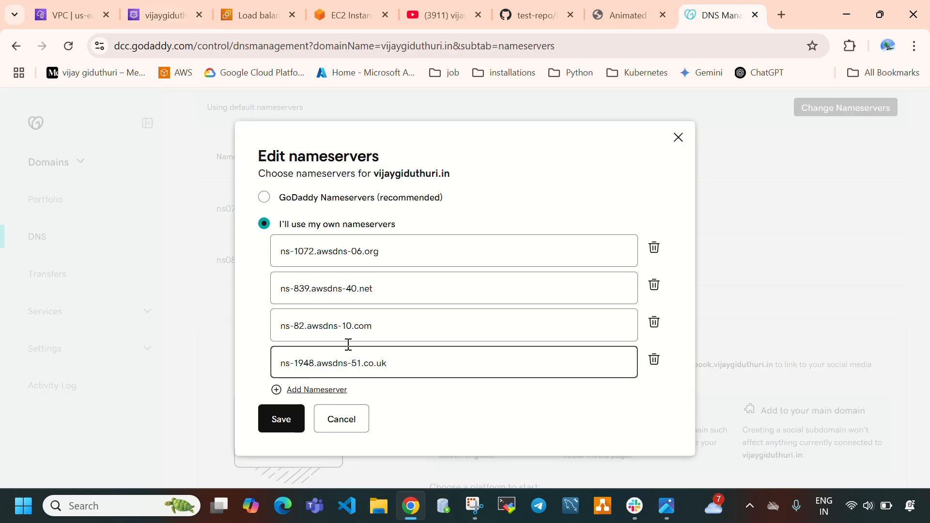
left_click(277, 429)
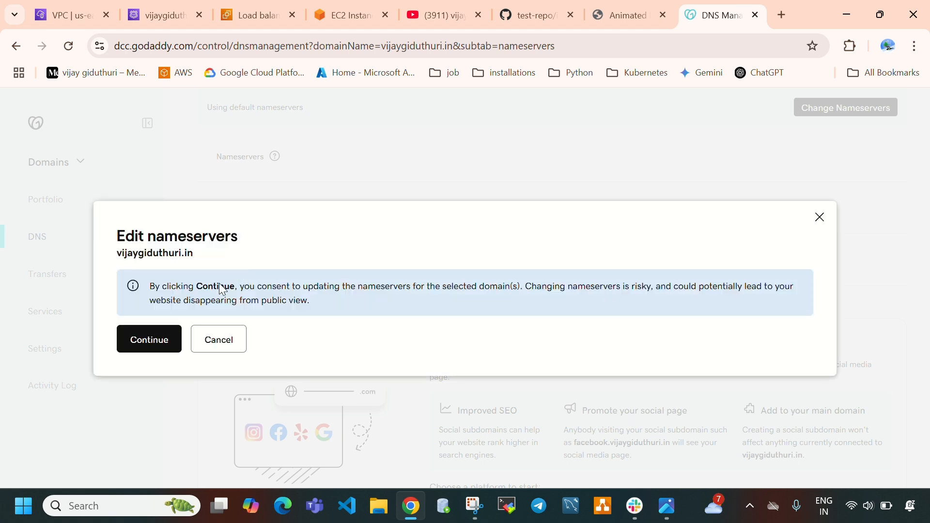
left_click(146, 340)
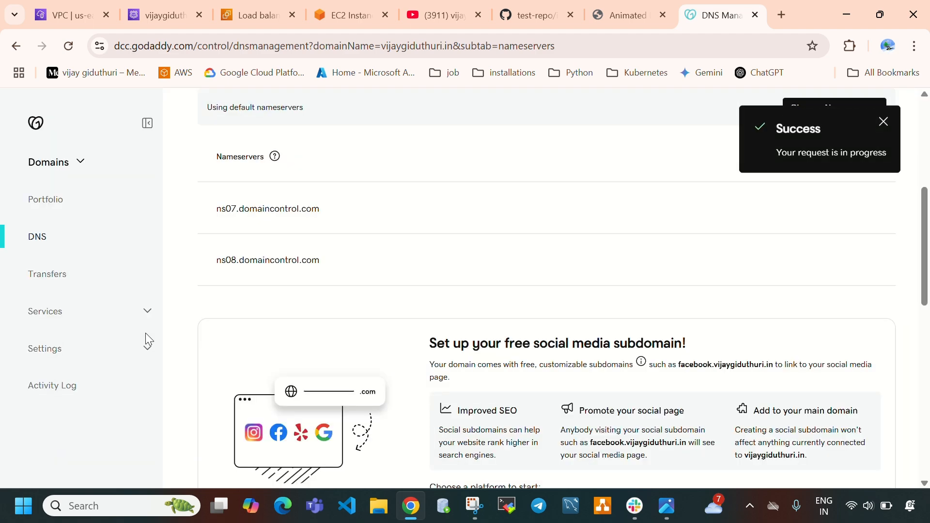
scroll(242, 194, "up", 3)
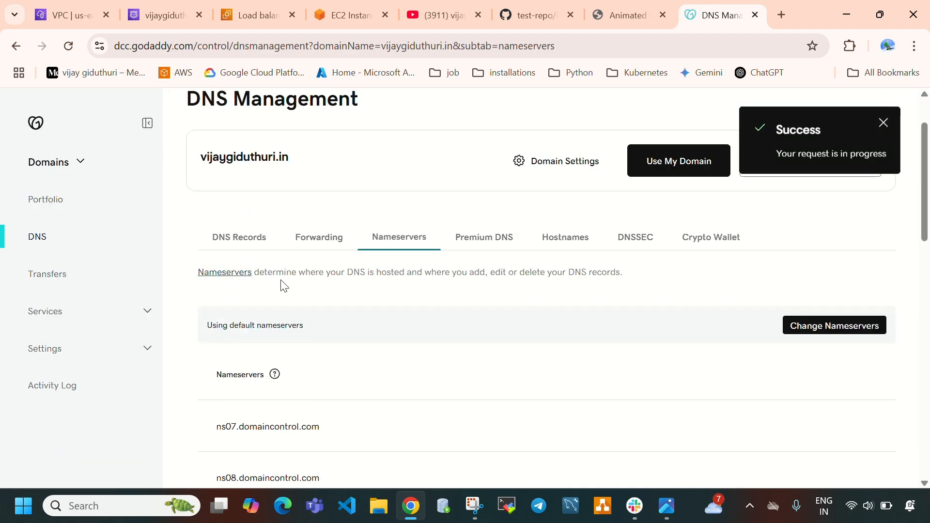
Reload the domain's nameservers in GoDaddy, retry loading the data, and compare the list with the Route 53 NS record
scroll(286, 285, "down", 1)
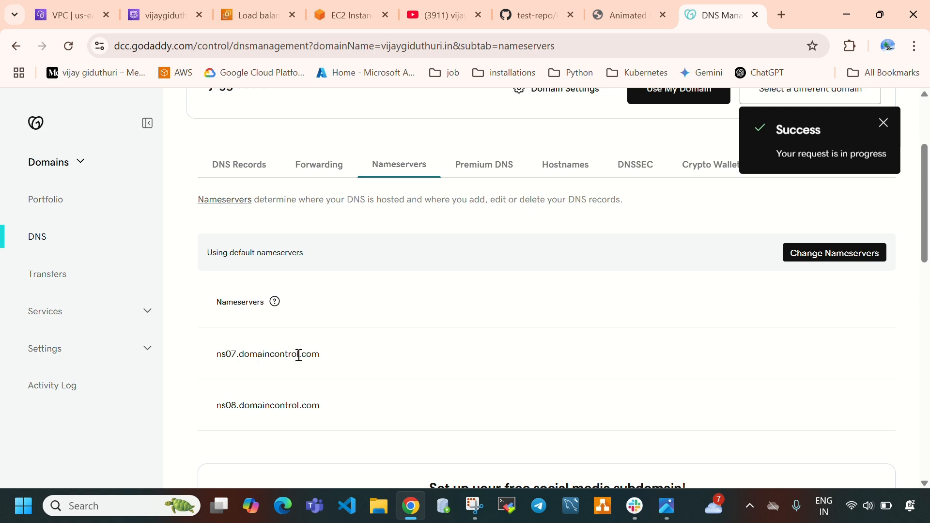
left_click(68, 45)
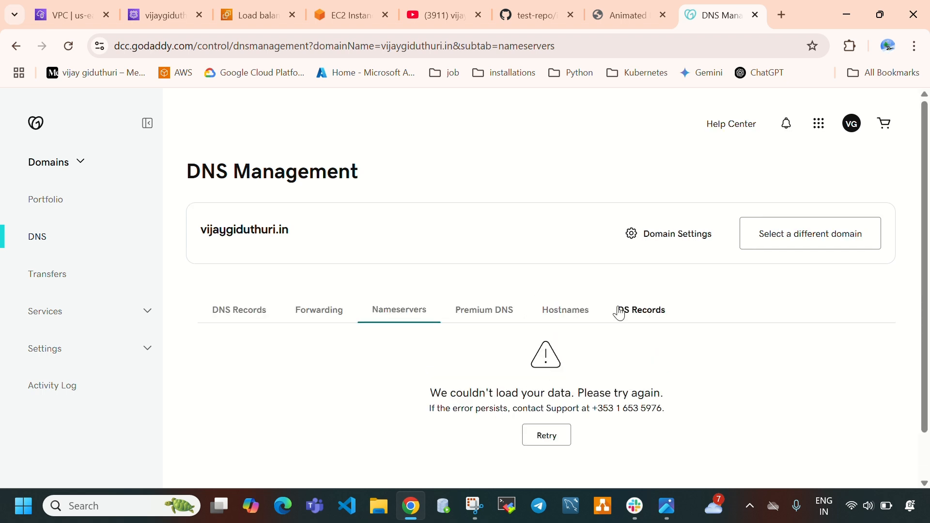
scroll(492, 409, "down", 1)
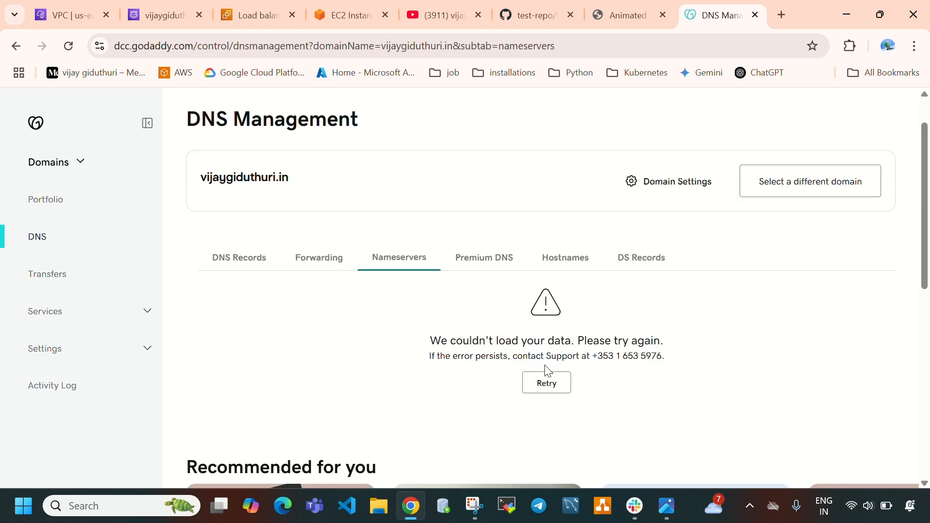
left_click(561, 388)
scroll(466, 348, "down", 4)
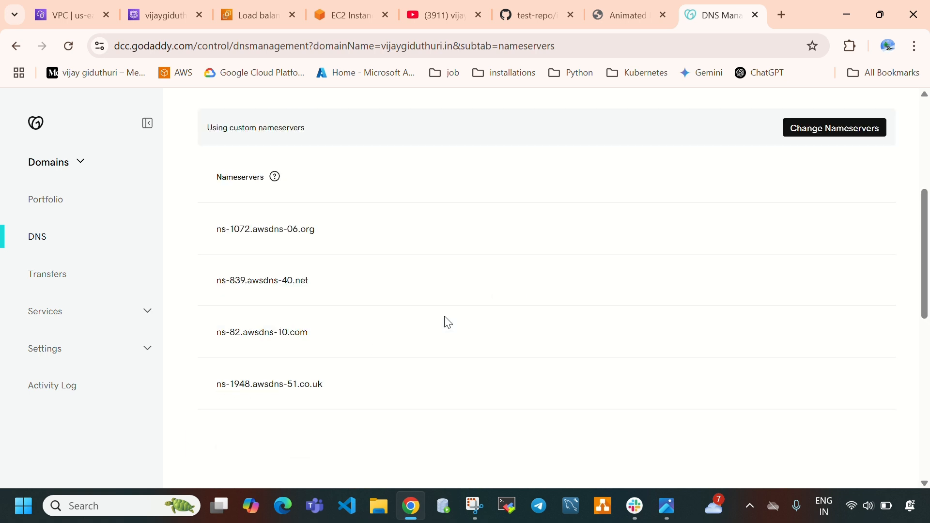
left_click_drag(202, 213, 386, 392)
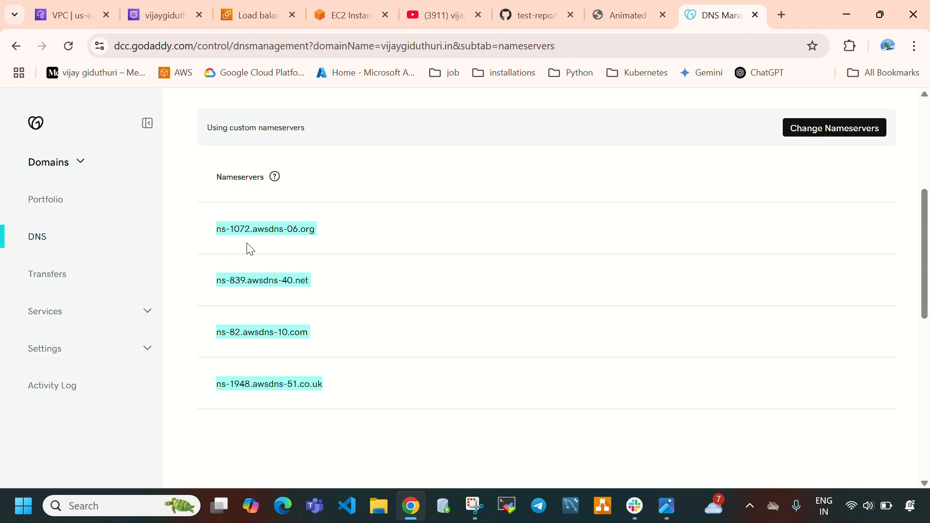
left_click(146, 28)
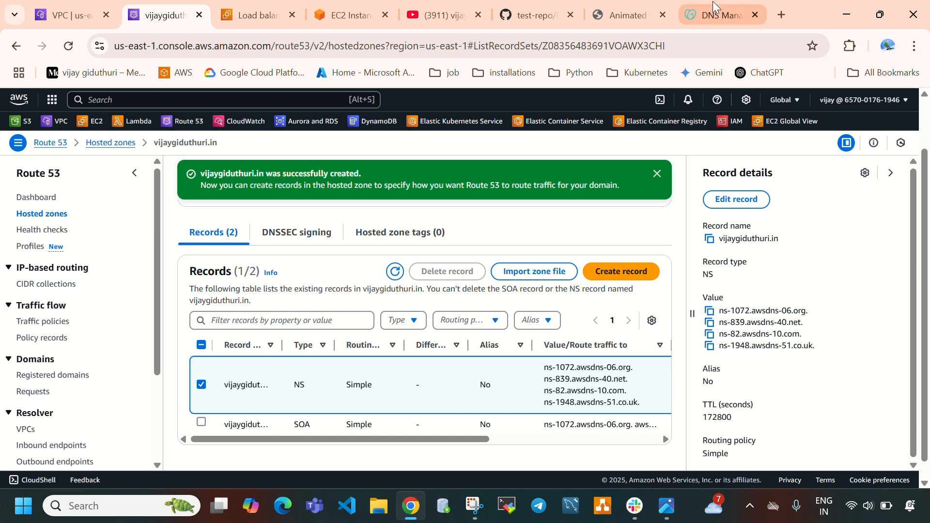
left_click(716, 14)
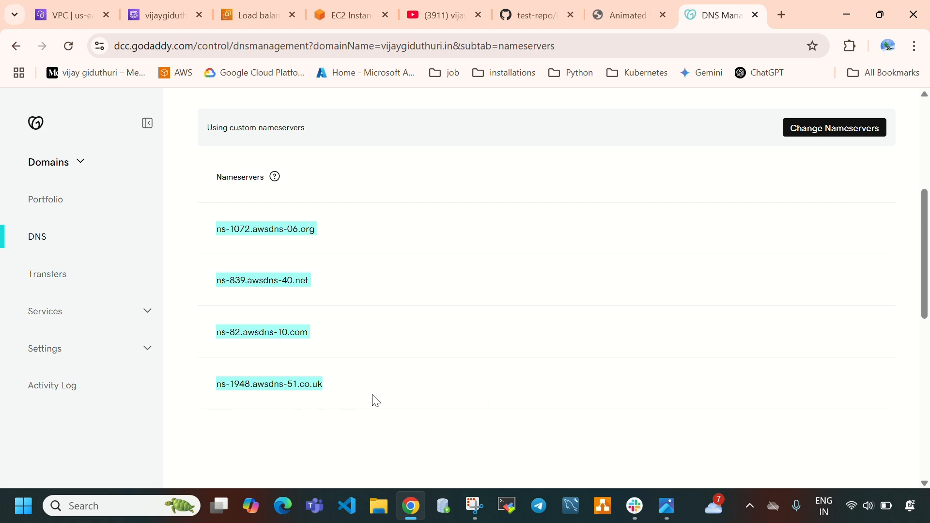
scroll(421, 386, "up", 3)
scroll(452, 324, "down", 3)
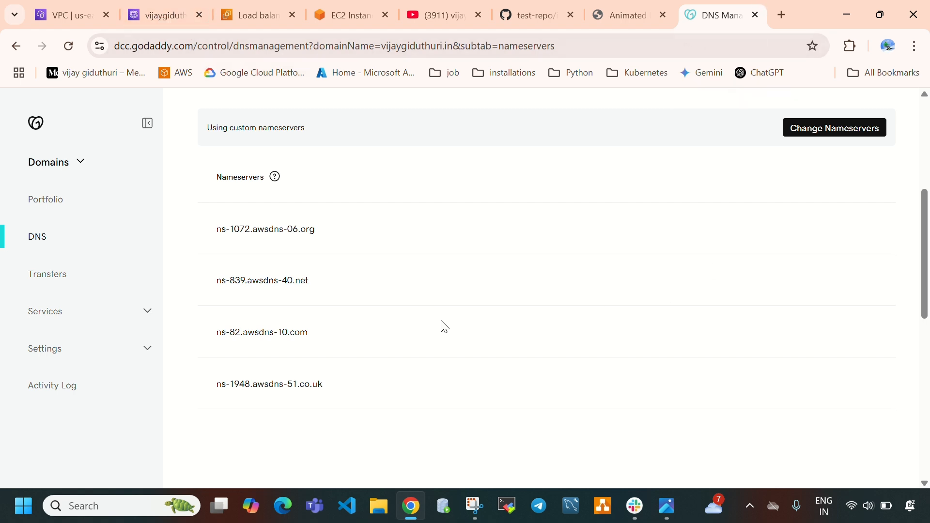
Look over the Route 53 records and the acm-alb details, and start creating a record in the domain's hosted zone
left_click(154, 14)
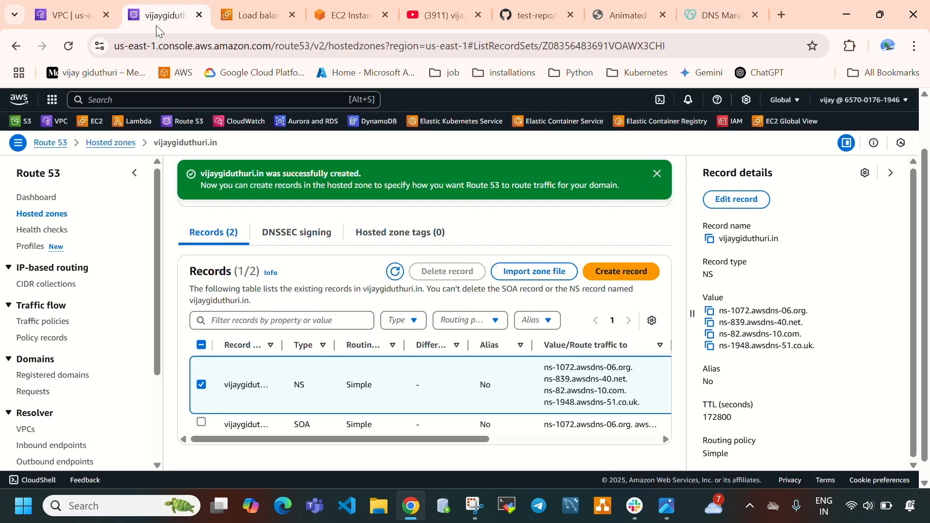
scroll(442, 333, "up", 2)
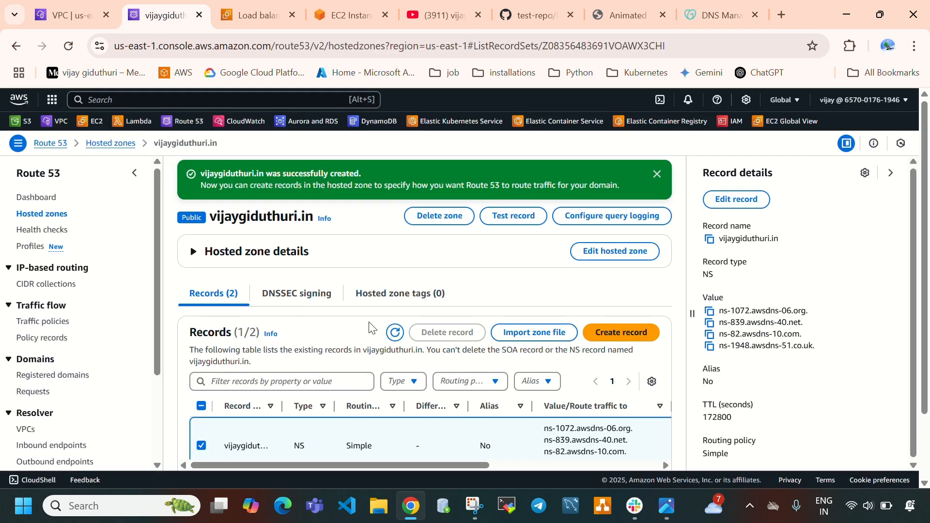
scroll(369, 328, "down", 2)
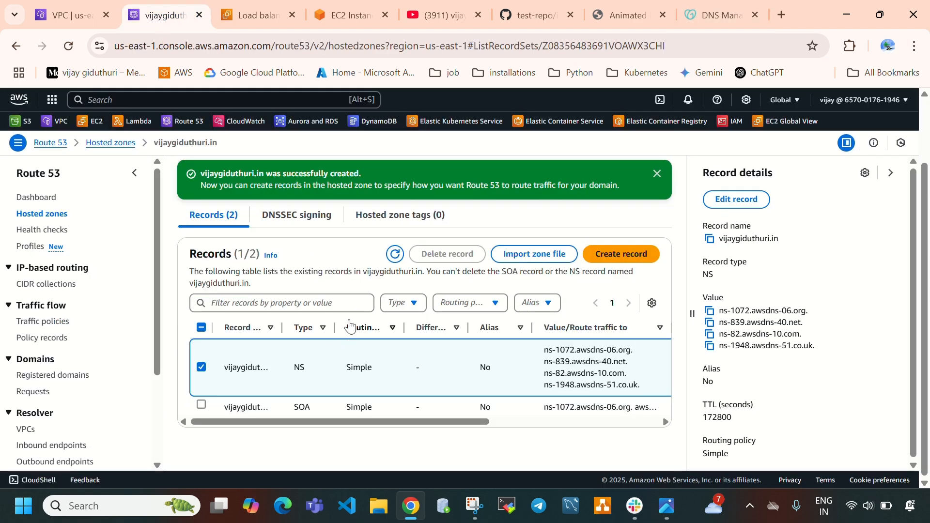
key("ctrl+Tab")
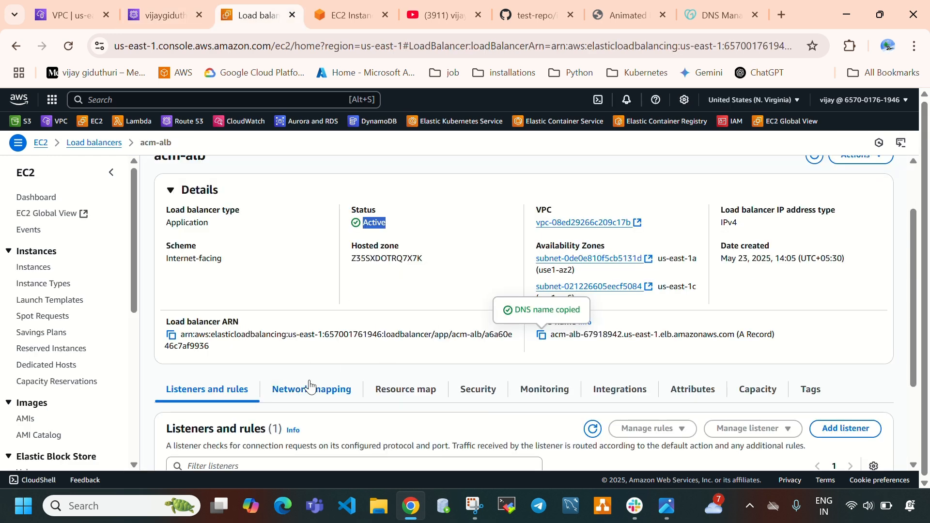
scroll(374, 370, "down", 3)
scroll(374, 370, "up", 4)
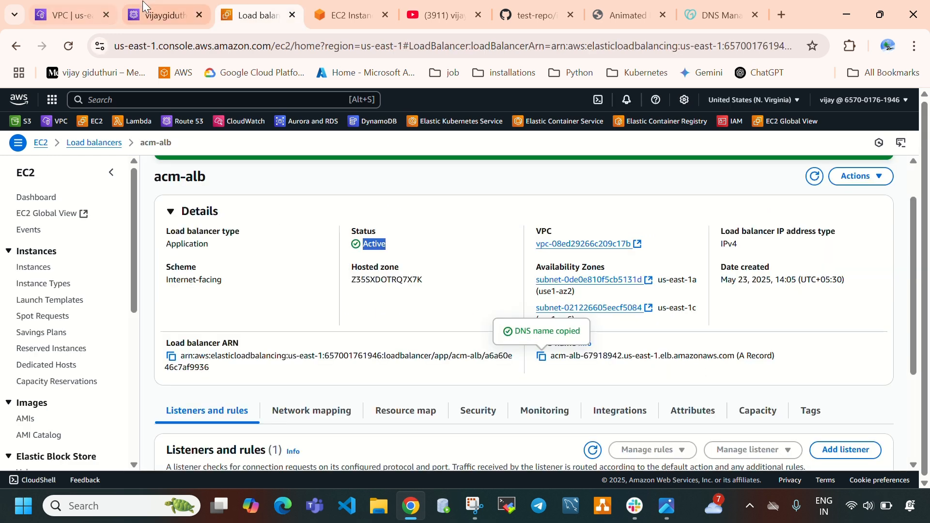
left_click(158, 21)
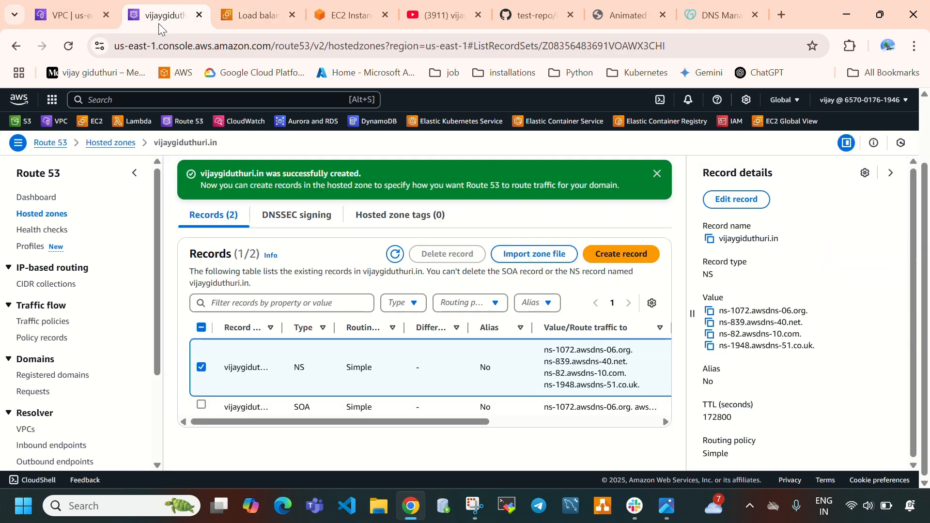
left_click(623, 258)
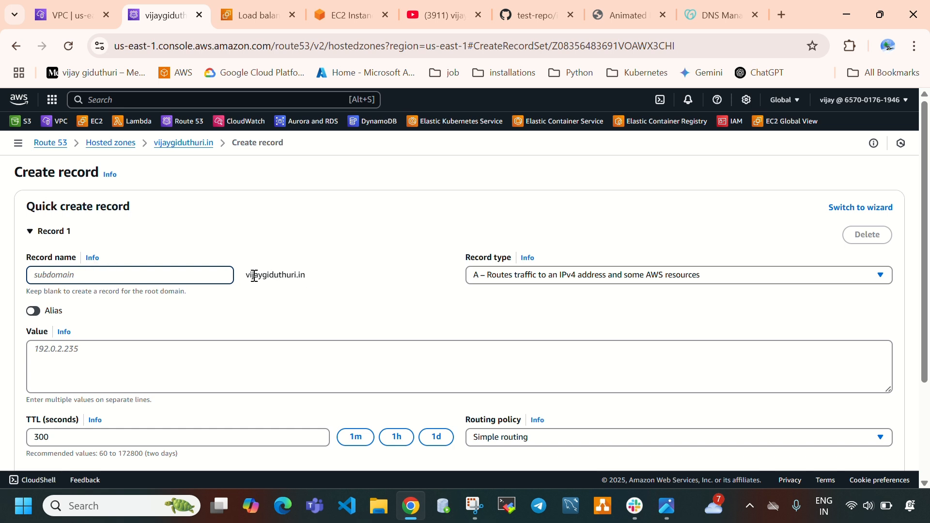
Make the root-domain A record an alias with the endpoint Alias to Application and Classic Load Balancer
left_click_drag(333, 277, 253, 286)
left_click(485, 309)
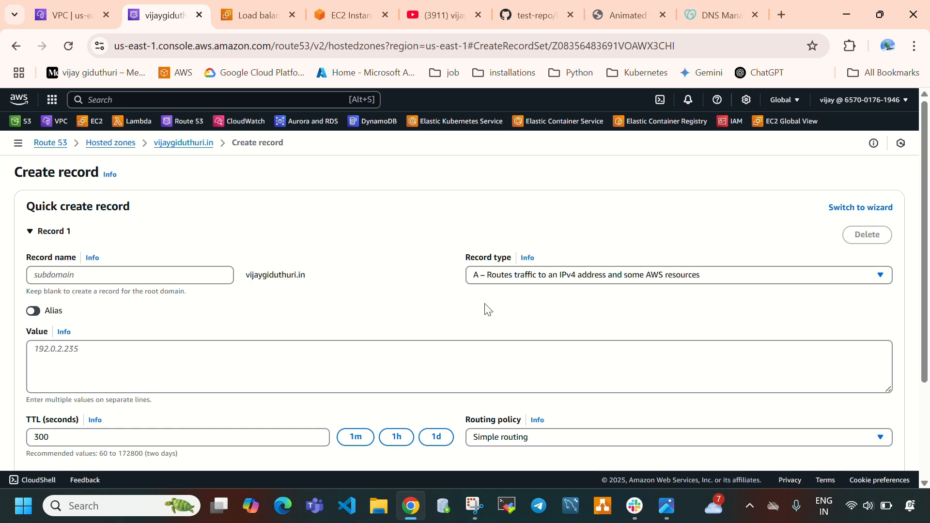
left_click(528, 277)
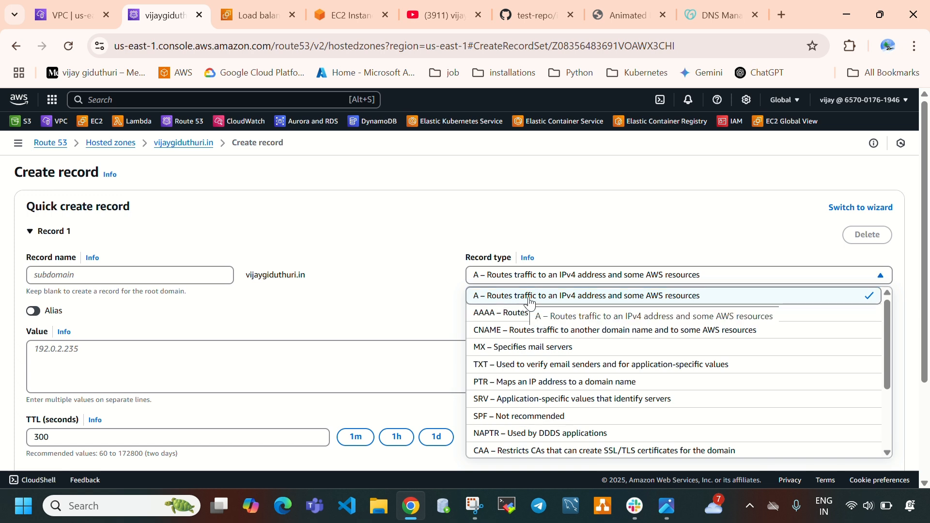
left_click(406, 313)
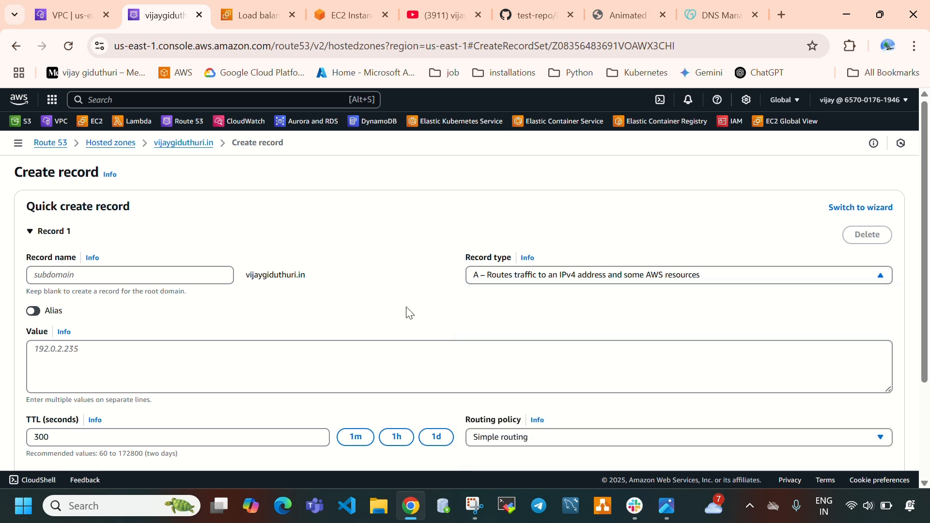
left_click(34, 311)
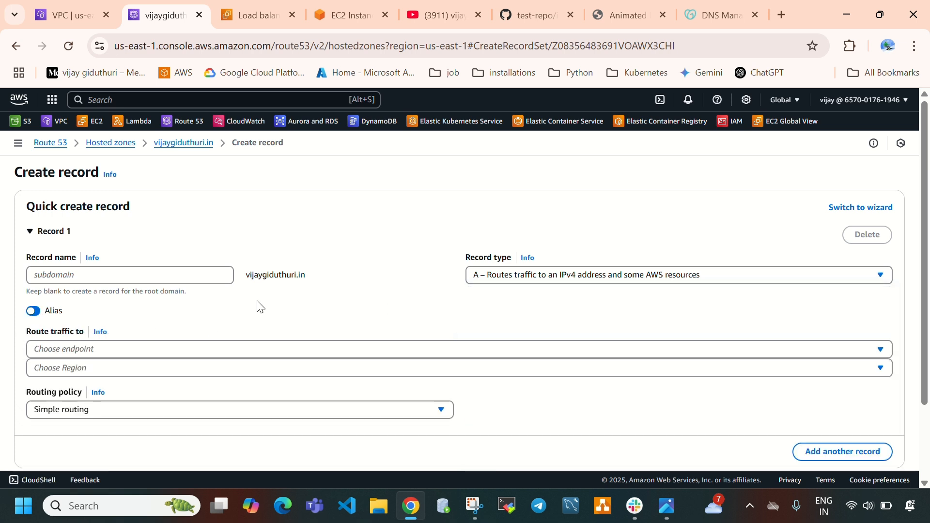
scroll(243, 322, "down", 1)
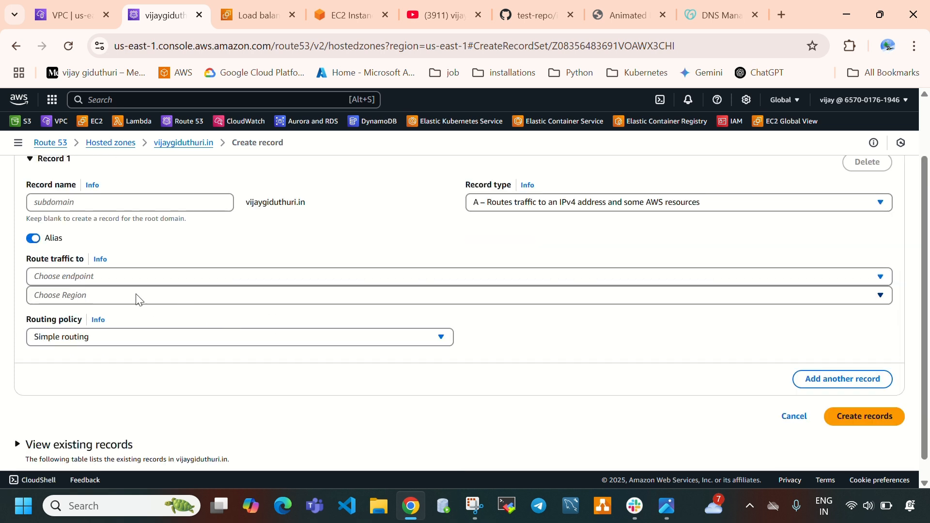
left_click(44, 280)
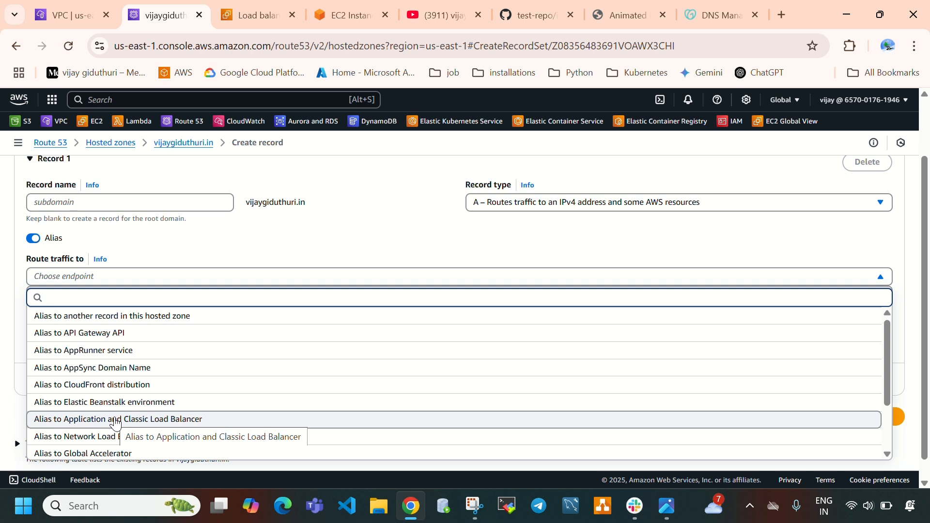
left_click(115, 419)
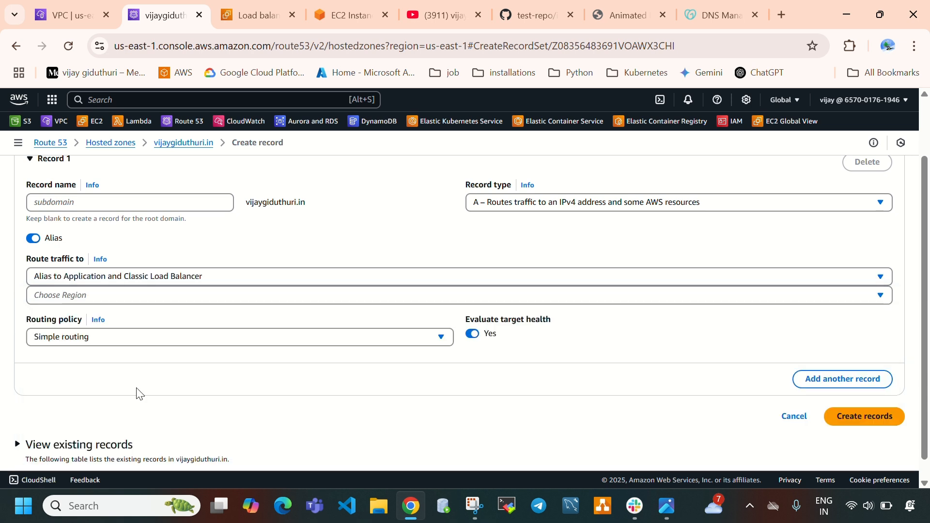
Check the region of acm-alb in the EC2 console and set the alias region to US East (N. Virginia)
left_click(82, 296)
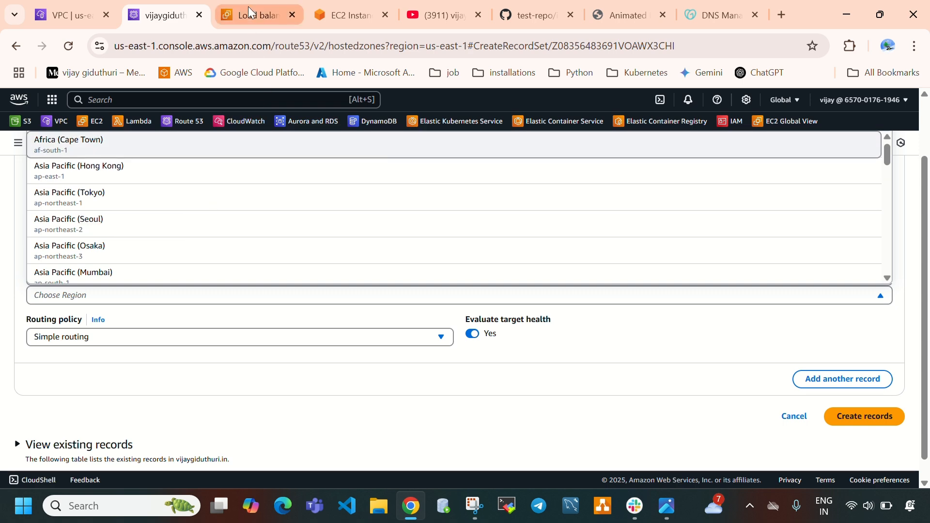
left_click(248, 10)
scroll(245, 348, "up", 2)
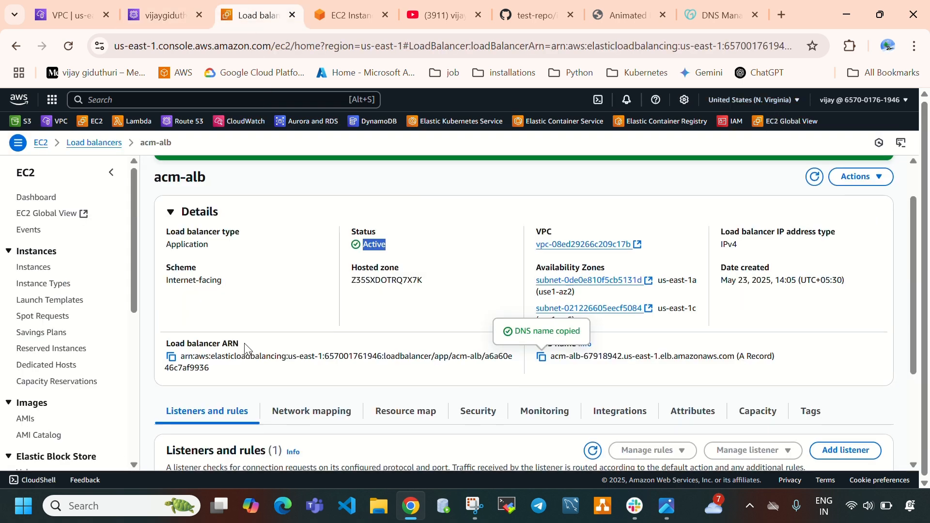
left_click(740, 103)
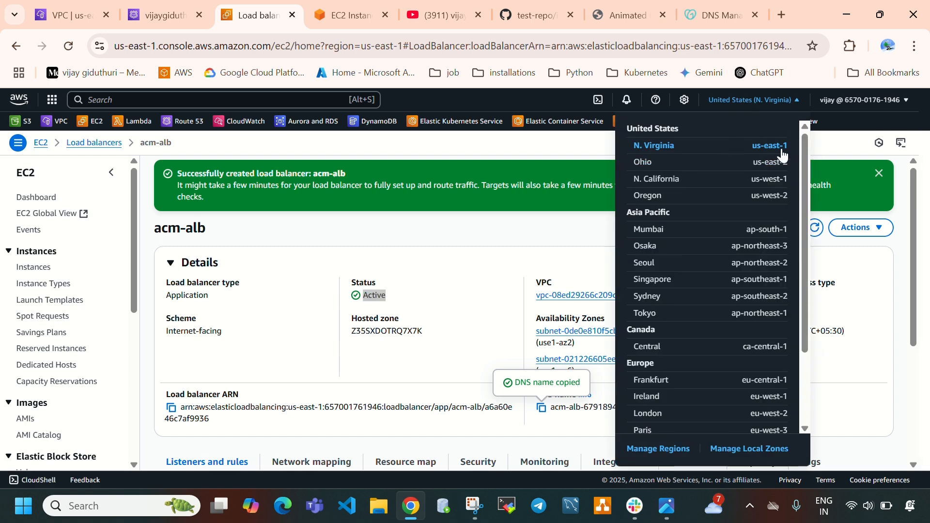
left_click(165, 18)
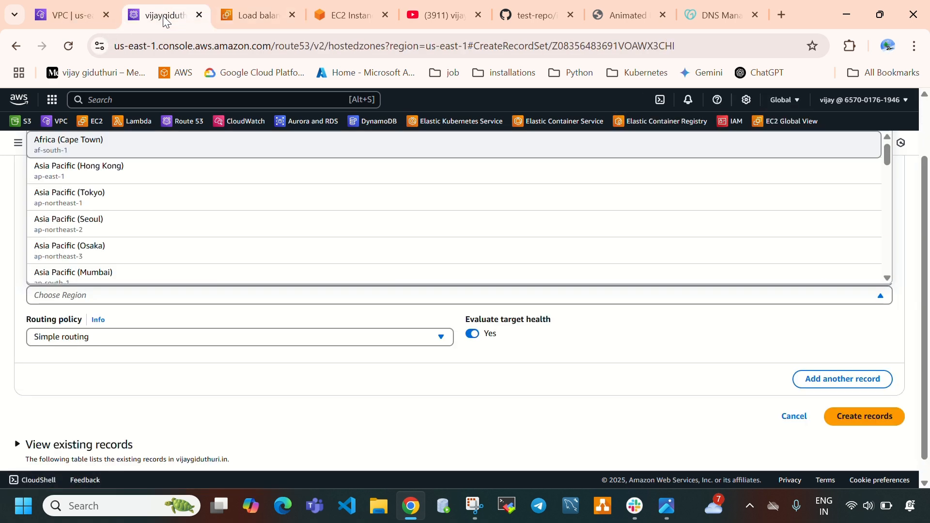
left_click(153, 296)
type("us-eas")
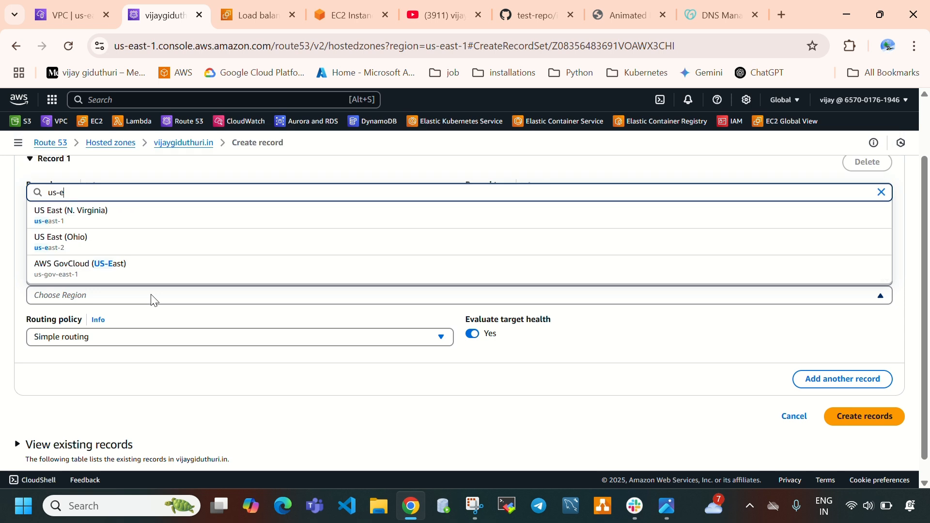
left_click(68, 214)
Check the load balancer's name, choose dualstack.acm-alb-67918942.us-east-1.elb.amazonaws.com as the alias target with simple routing, and create the record
left_click(92, 324)
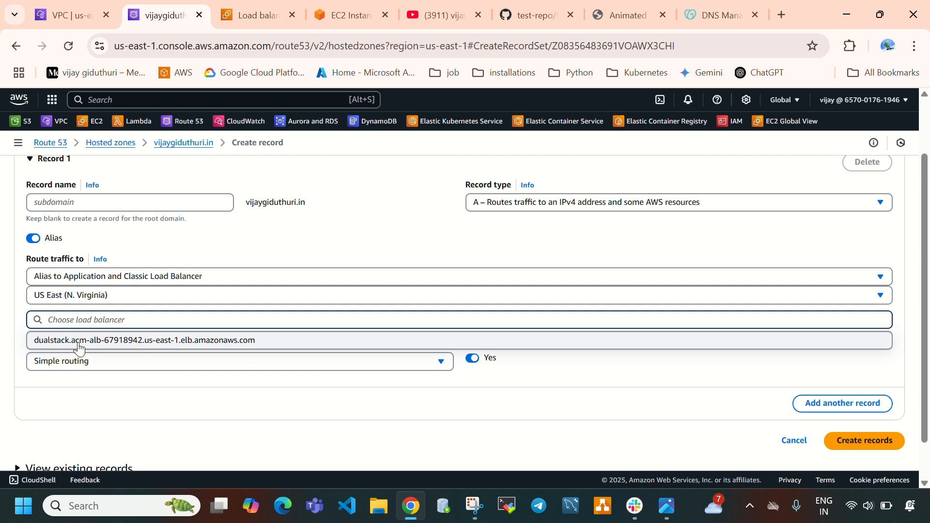
left_click(238, 16)
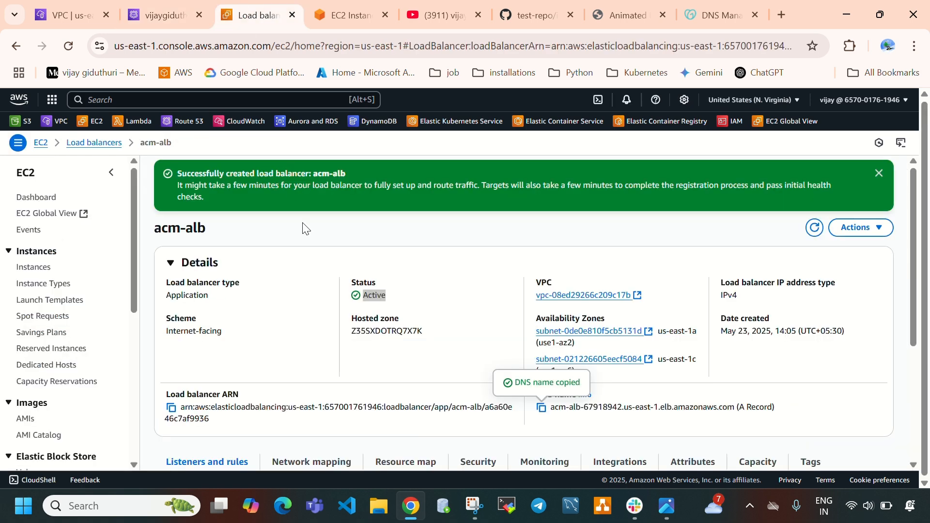
left_click_drag(152, 235, 271, 250)
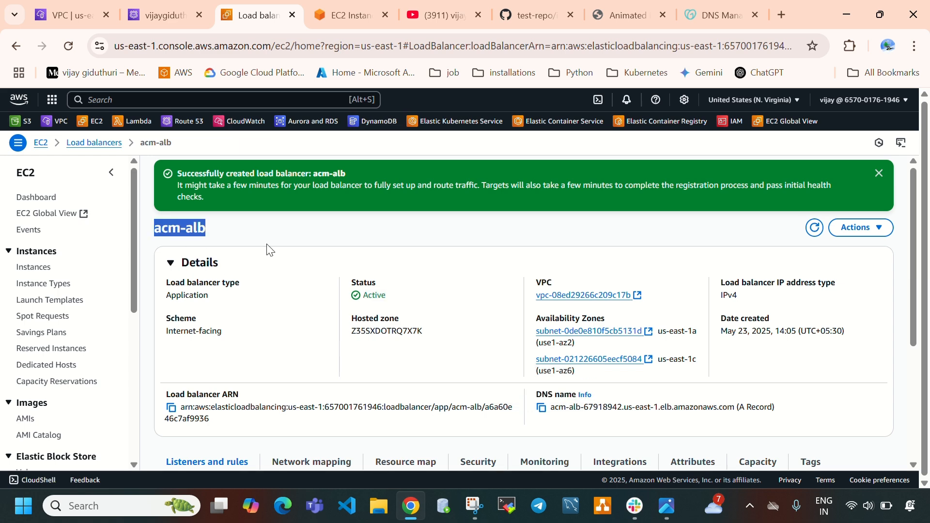
left_click(146, 17)
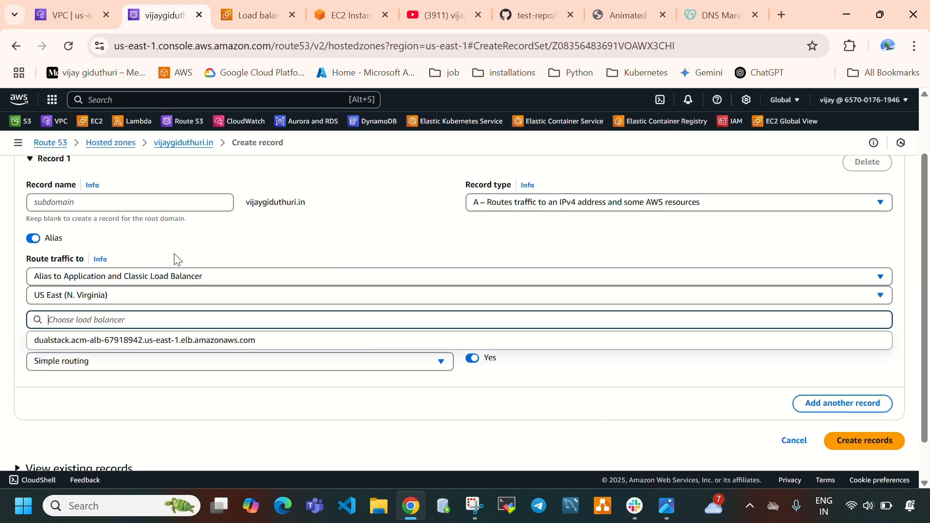
left_click(156, 344)
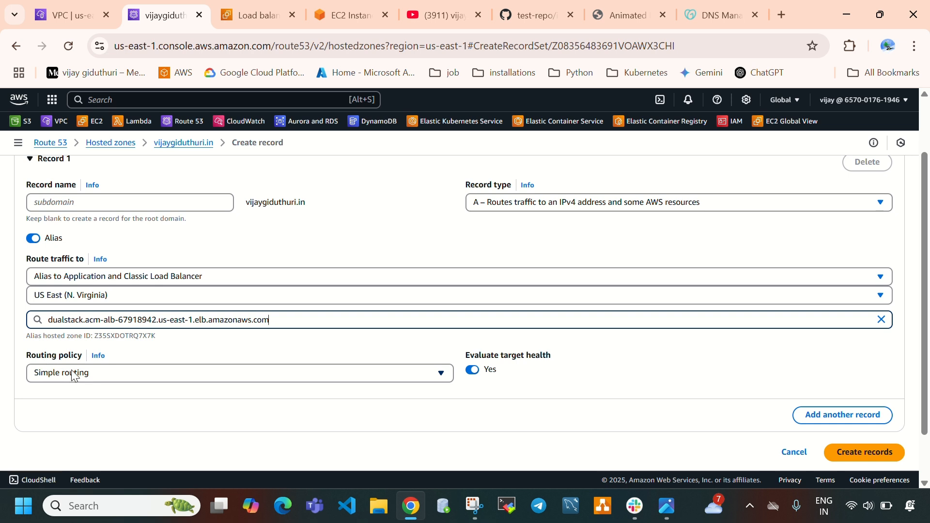
scroll(426, 348, "down", 2)
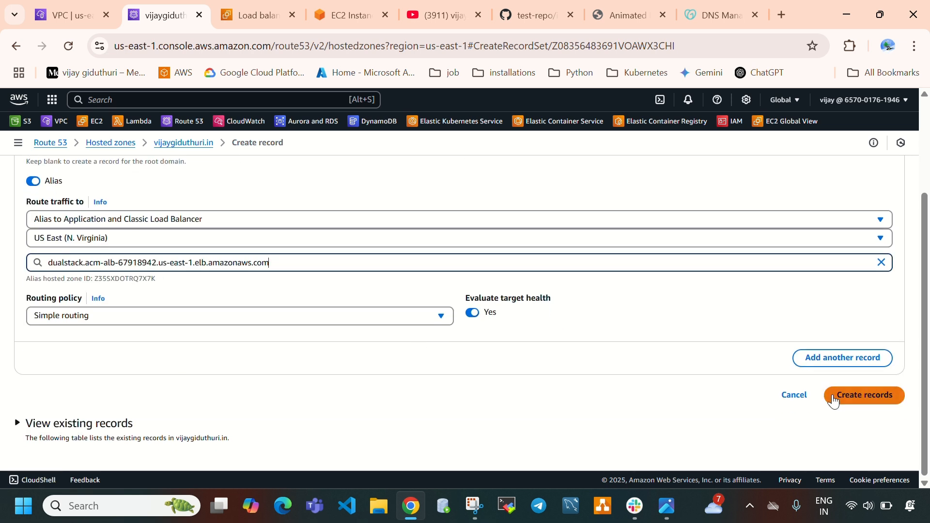
left_click(879, 404)
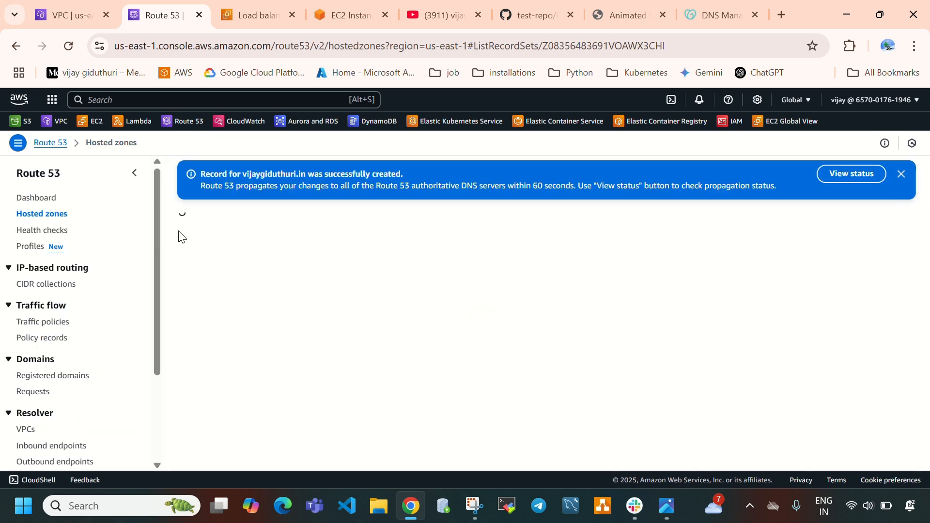
scroll(347, 319, "down", 2)
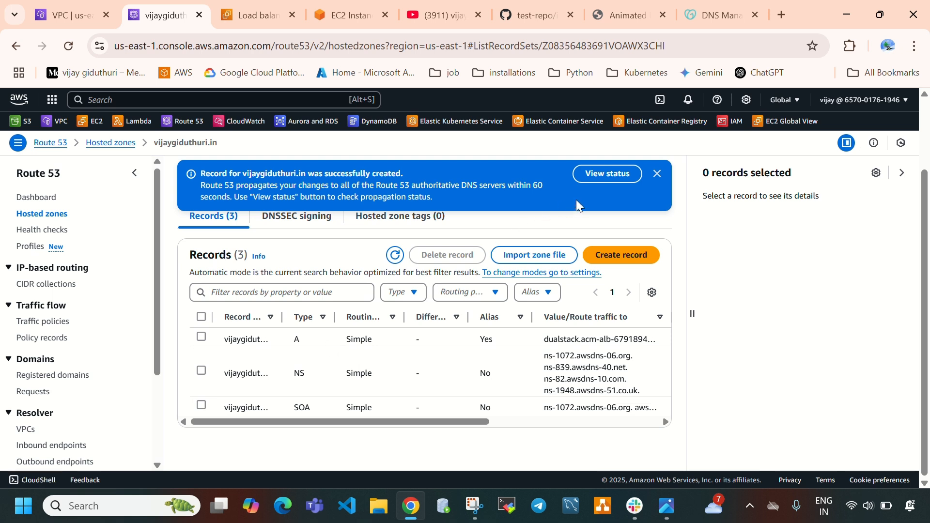
Check the propagation status of the new Route 53 record and refresh its change details
left_click(598, 175)
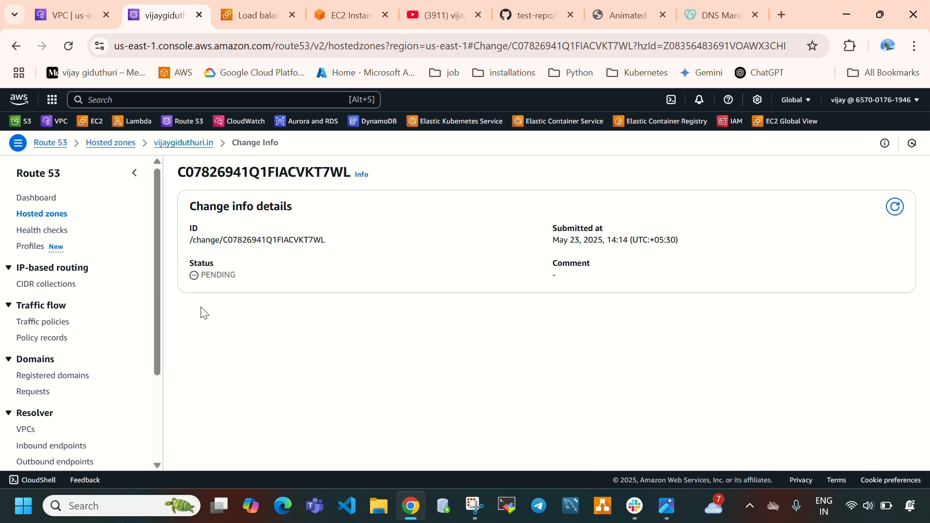
left_click_drag(211, 278, 245, 286)
left_click(244, 293)
left_click(896, 207)
left_click(895, 208)
Open the bookmarked DNS Propagation Checker in a new browser tab, look up the domain's A record and review the worldwide results
left_click(778, 18)
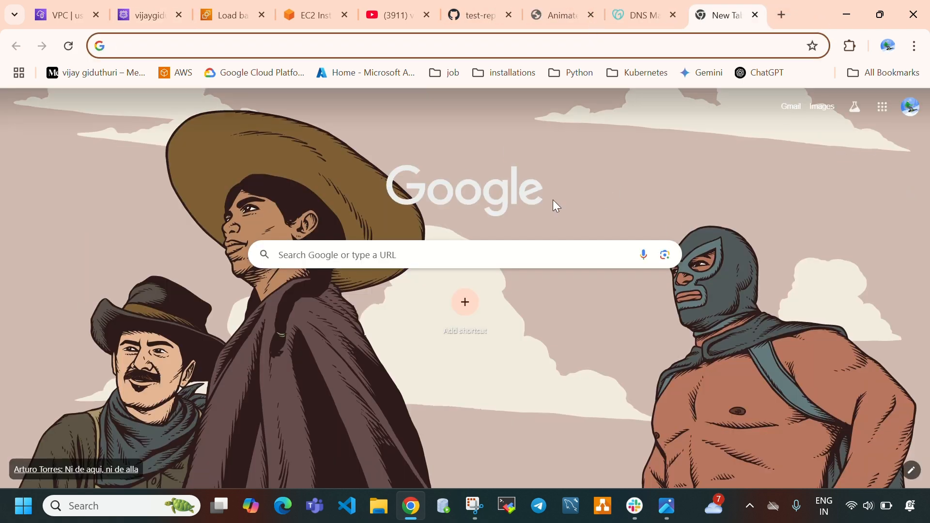
left_click(524, 75)
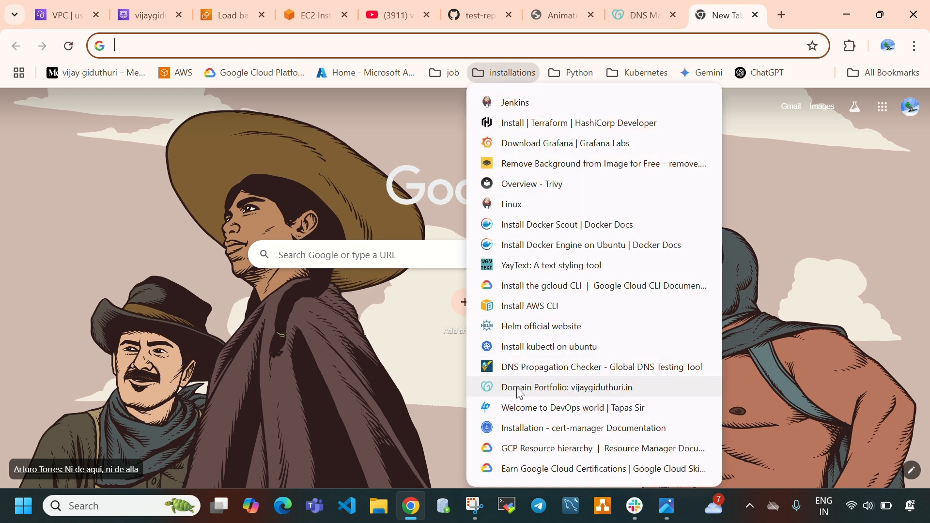
left_click(522, 372)
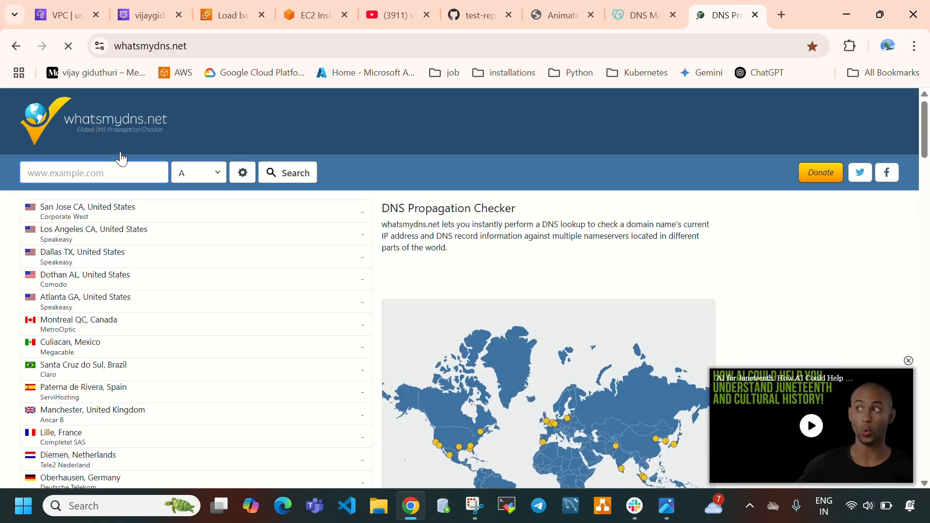
left_click(116, 173)
left_click(143, 209)
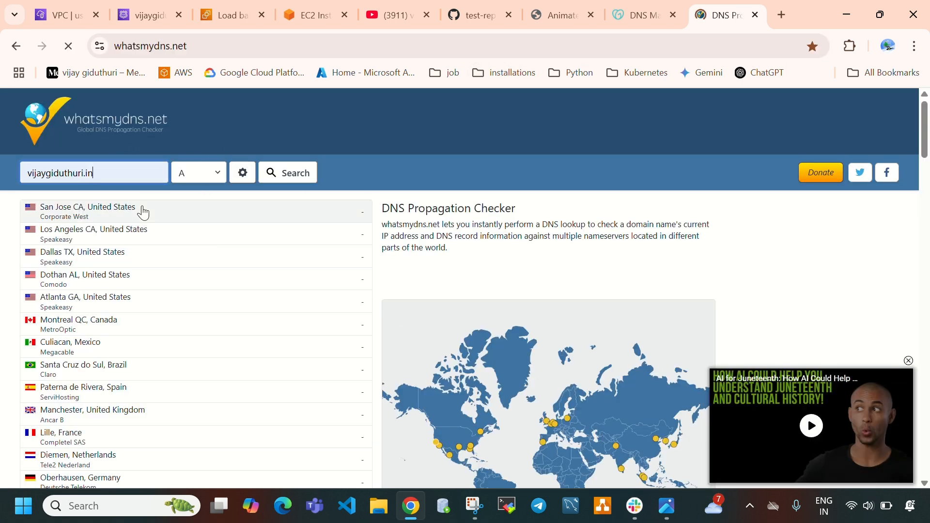
left_click(193, 170)
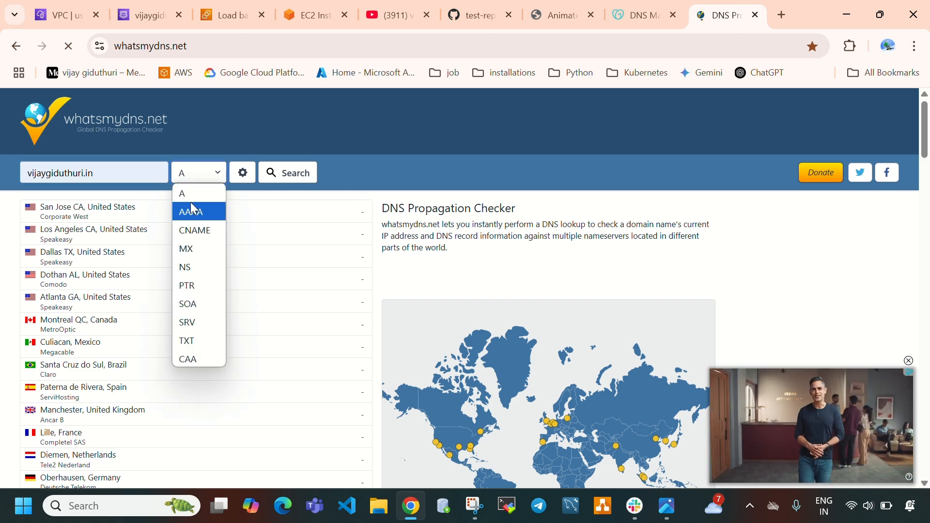
left_click(194, 194)
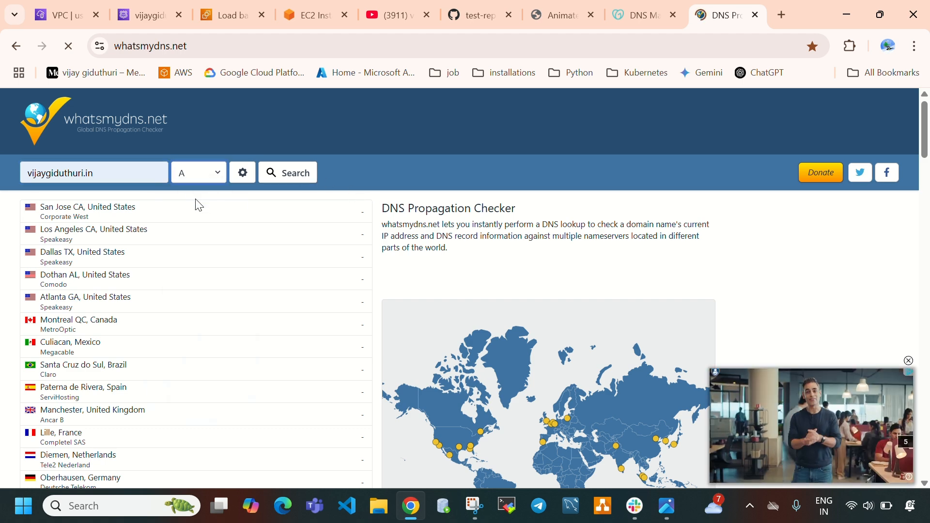
left_click(286, 174)
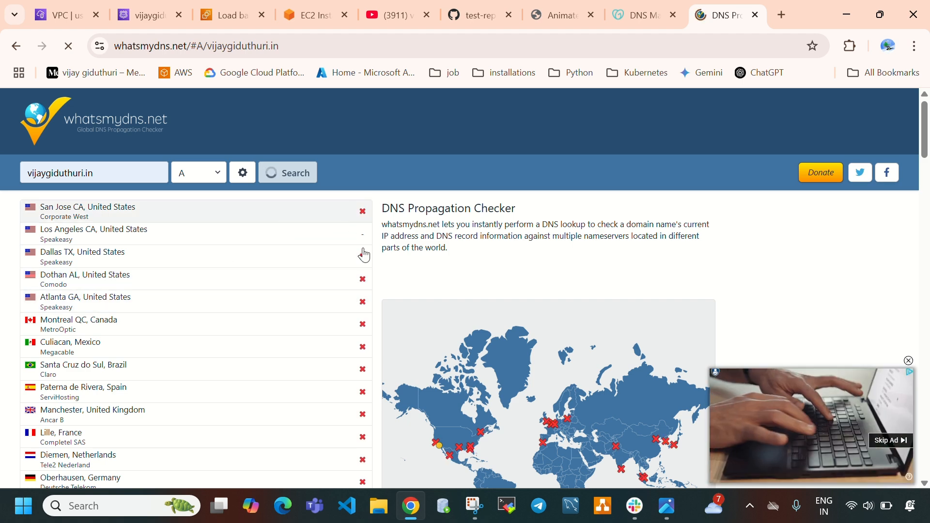
scroll(357, 431, "down", 3)
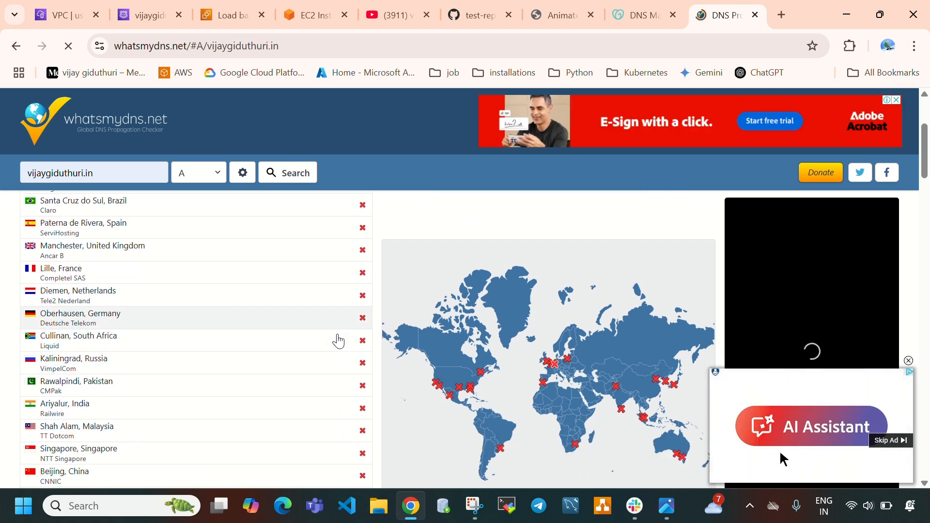
scroll(339, 340, "up", 3)
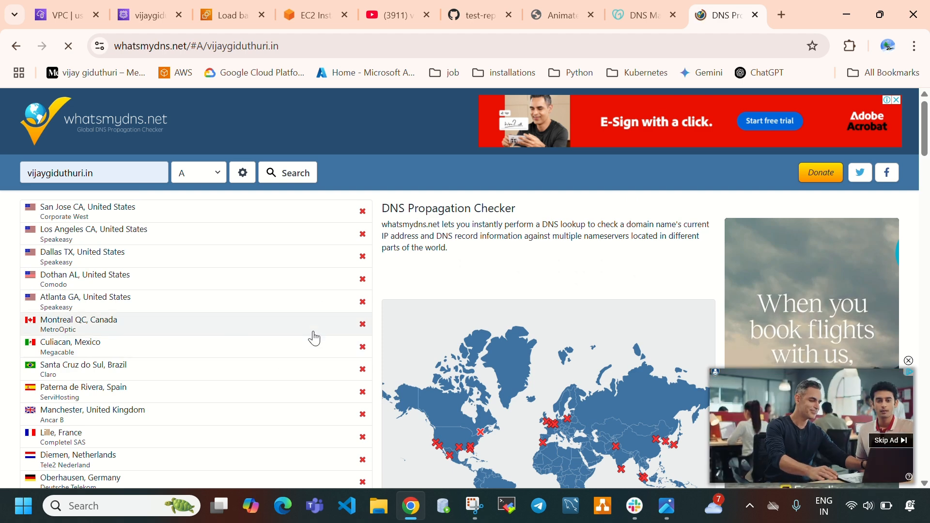
Recheck the record's change status in Route 53 and reopen the domain's hosted zone records
left_click(114, 4)
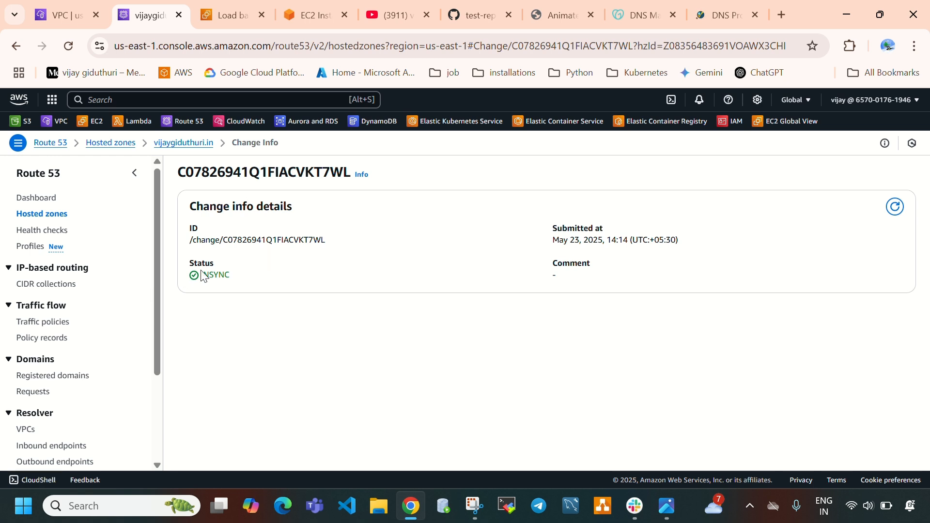
left_click_drag(203, 274, 231, 281)
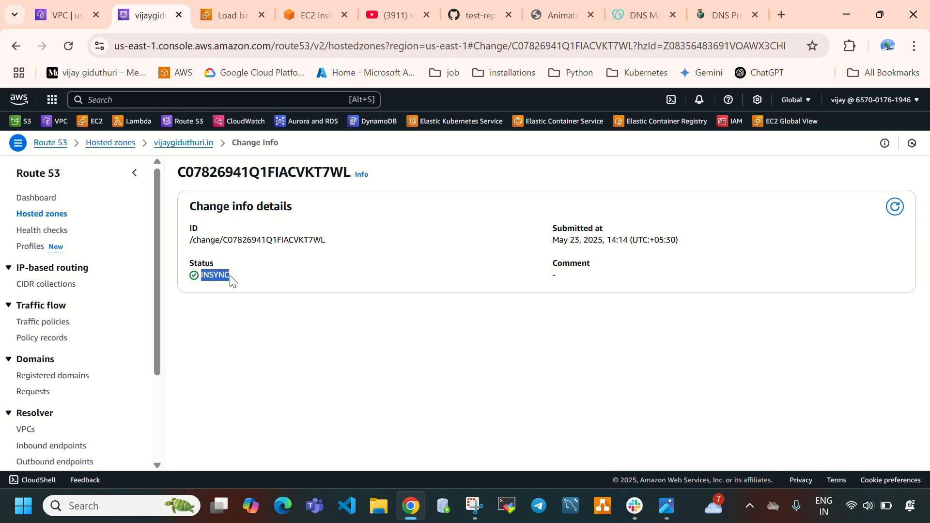
left_click(894, 209)
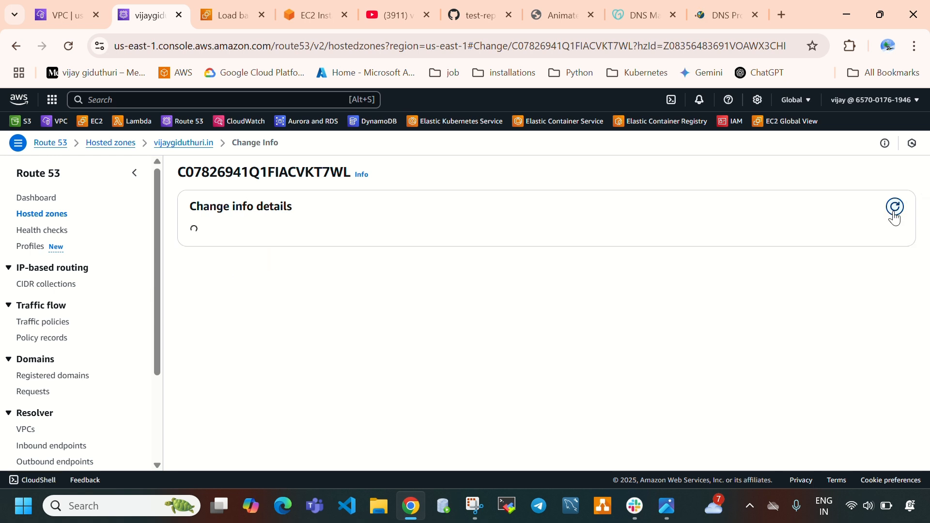
left_click(54, 216)
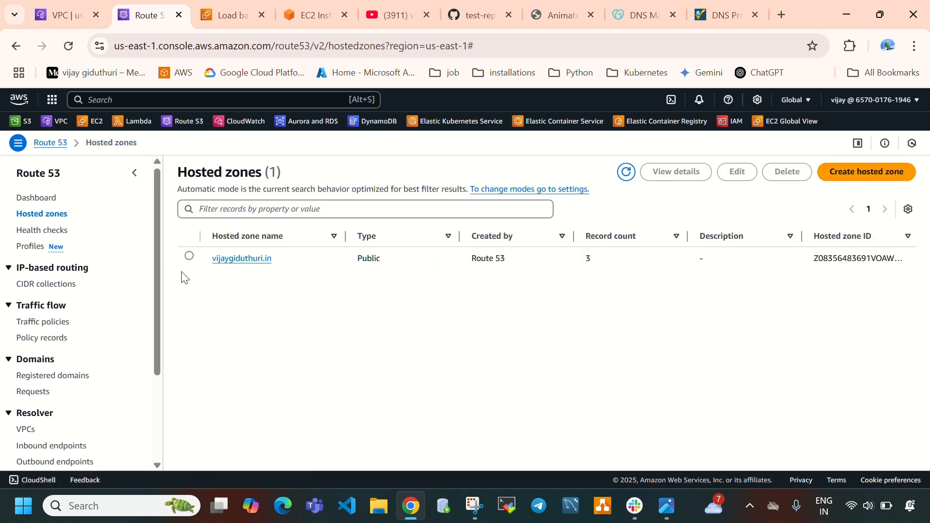
left_click(250, 260)
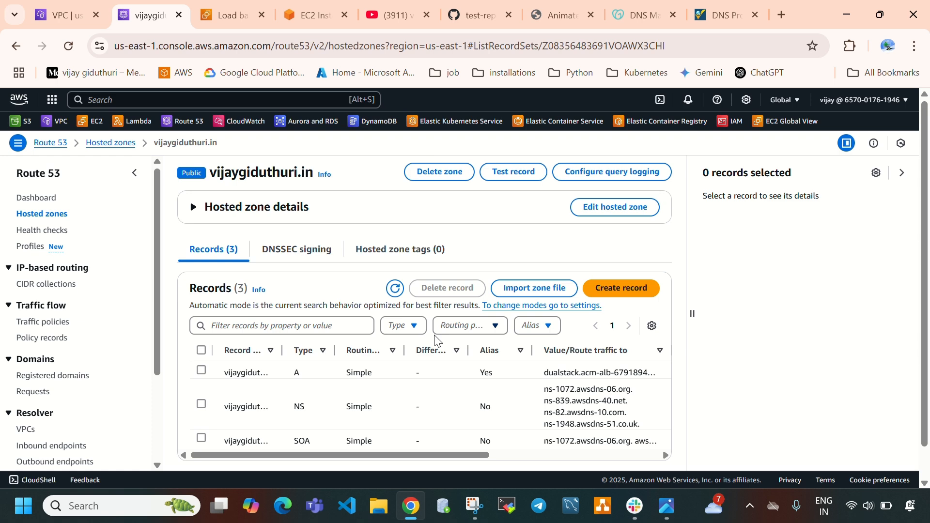
Rerun the domain's A-record search in the DNS Propagation Checker
left_click(722, 15)
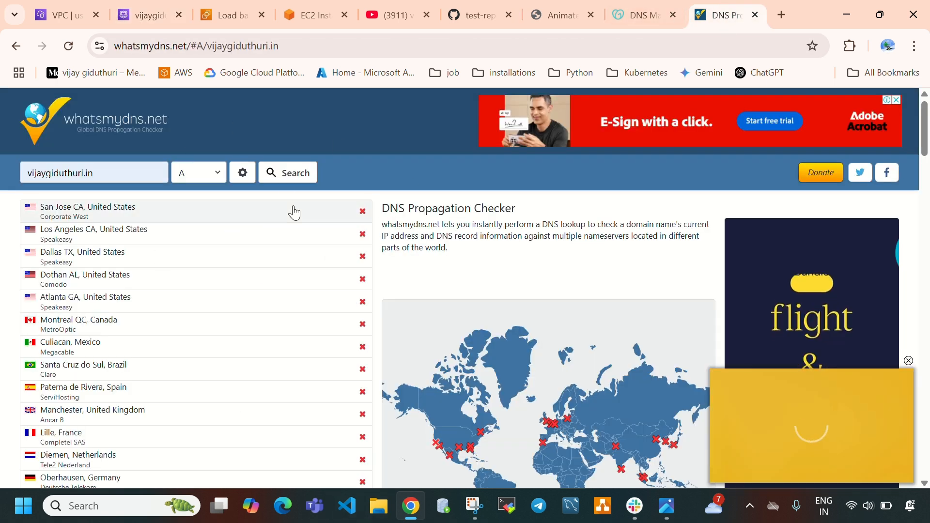
left_click(283, 173)
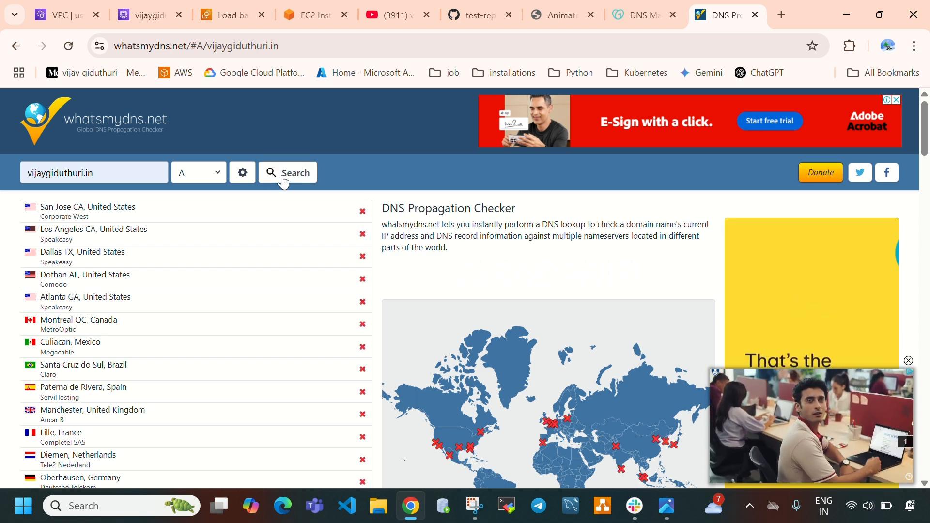
left_click(283, 175)
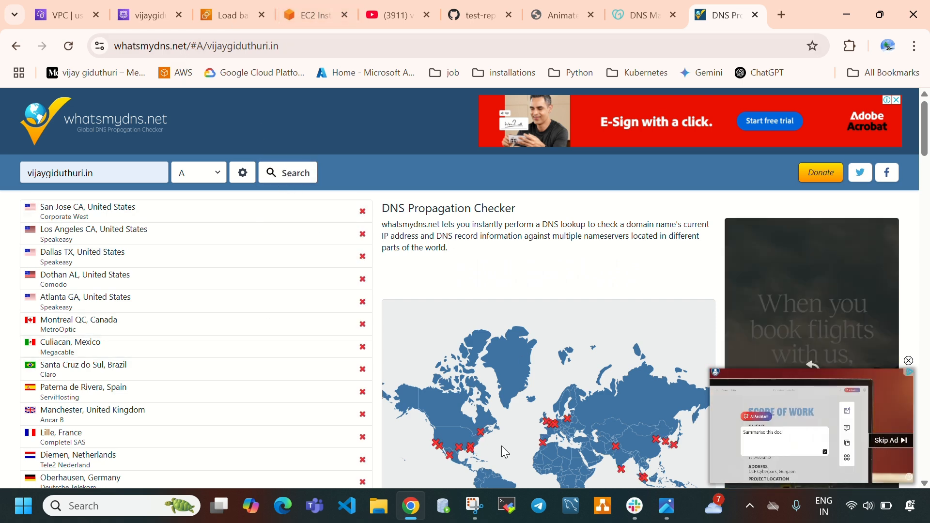
Review the acm-alb details, the hosted zone's domain name and the page served at the load balancer's DNS name
left_click(235, 21)
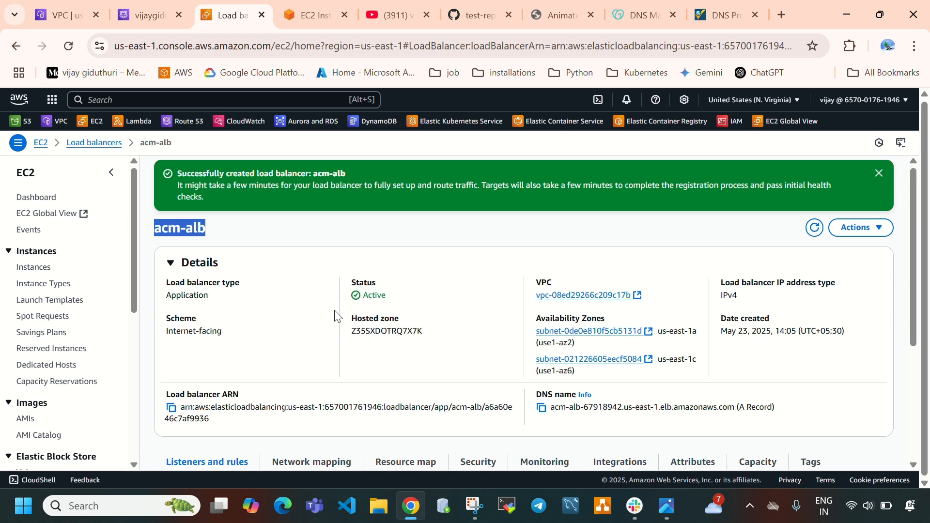
scroll(506, 329, "down", 2)
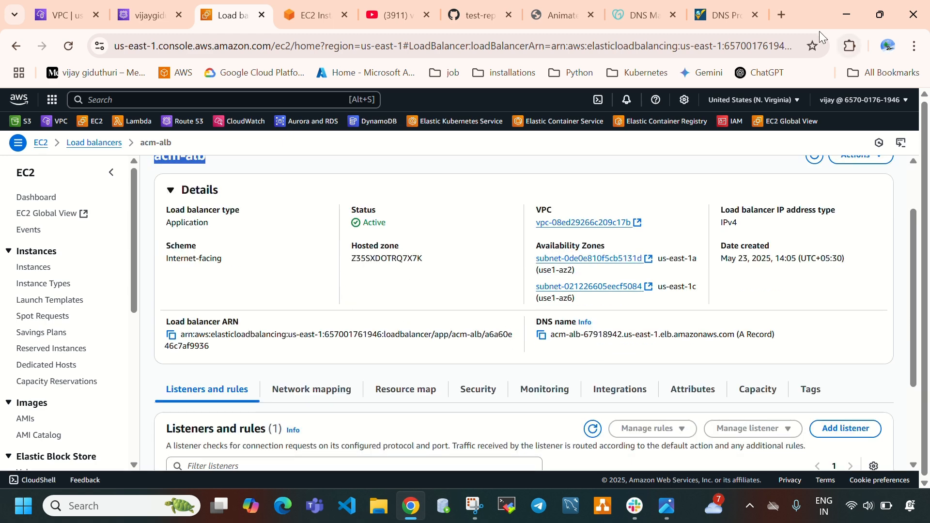
left_click(126, 13)
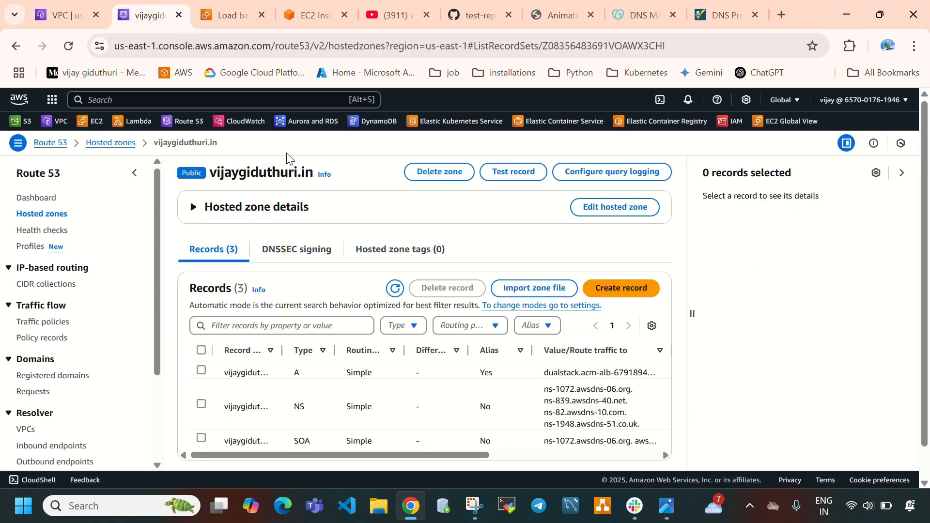
left_click_drag(216, 172, 305, 177)
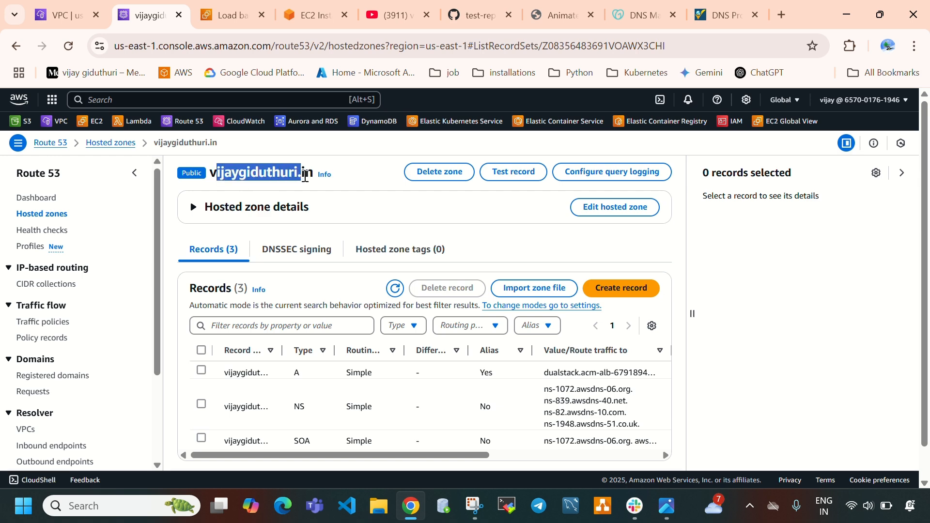
left_click(226, 22)
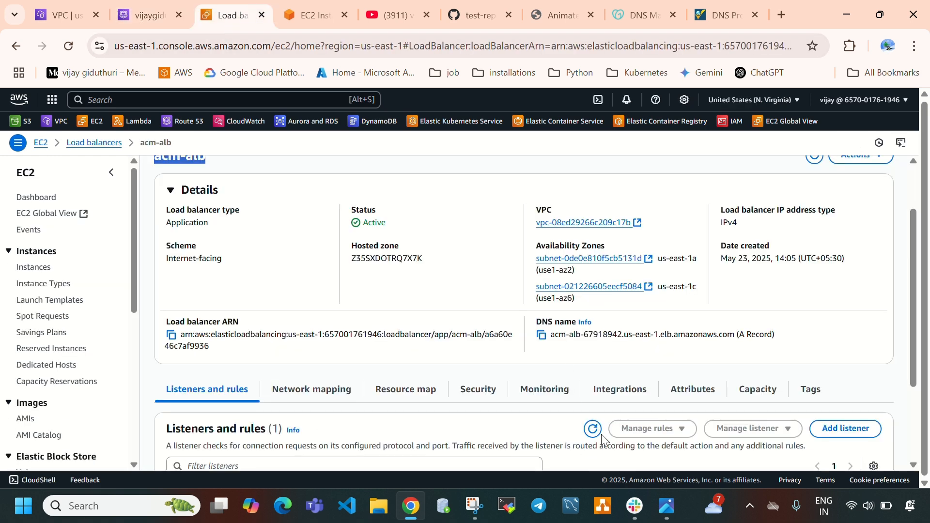
left_click(572, 25)
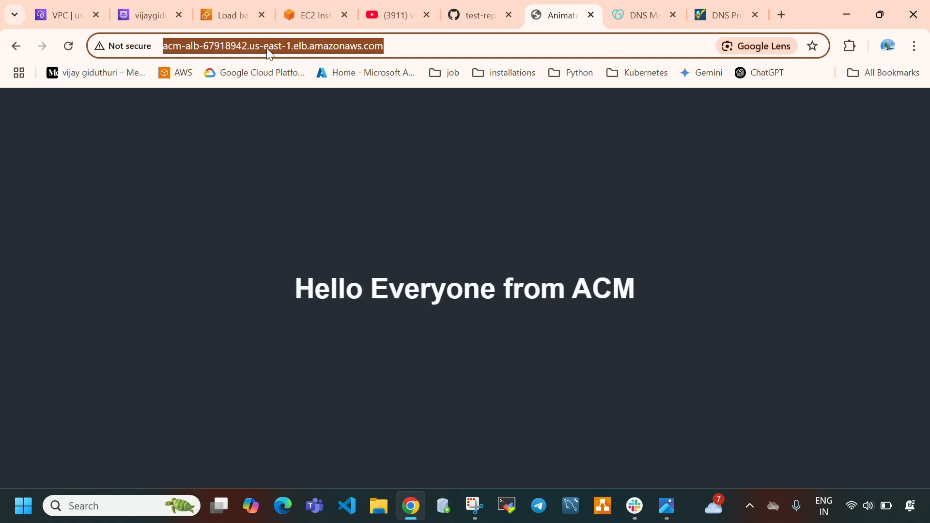
mouse_move(134, 15)
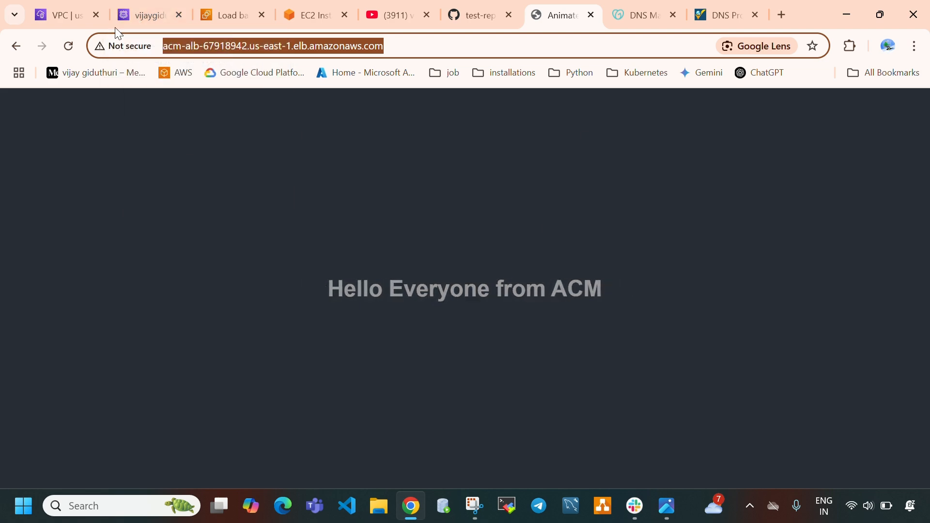
Look over the hosted zone's records and repeat the A-record propagation check for the domain
left_click(140, 14)
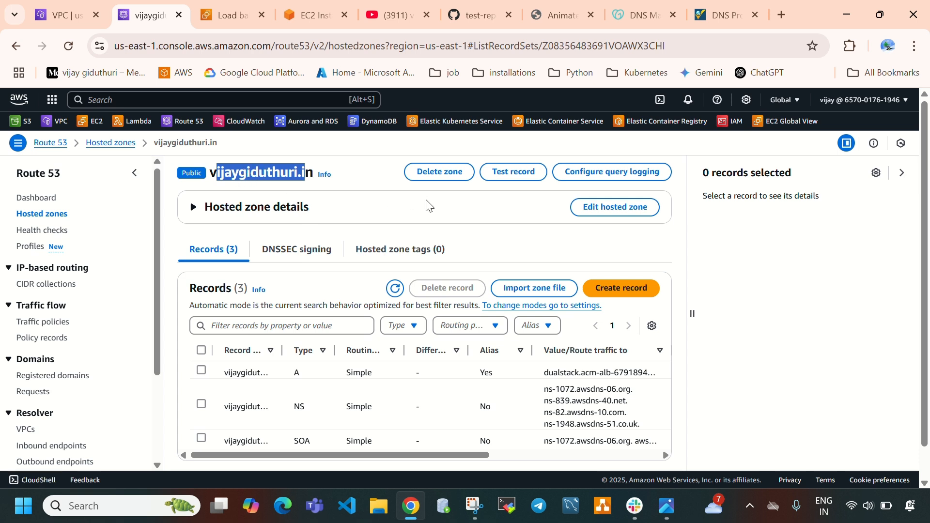
left_click(441, 205)
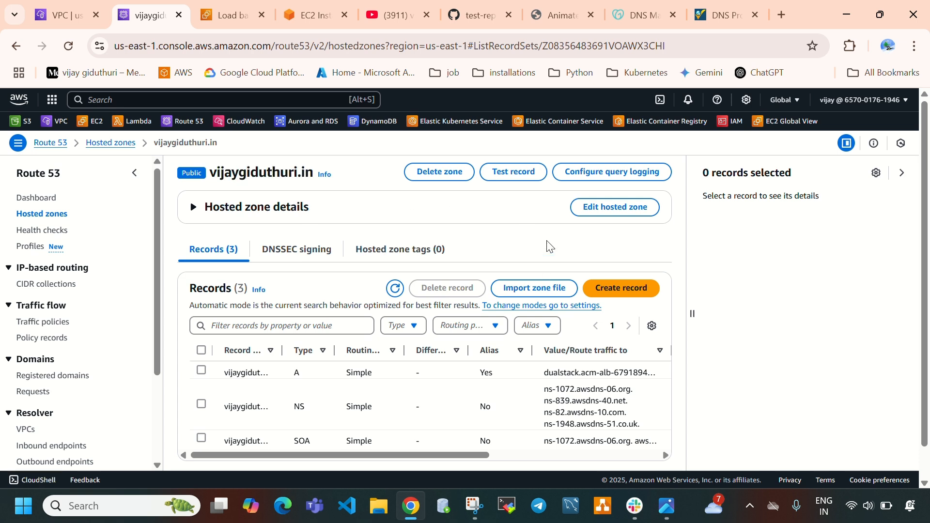
left_click(713, 19)
left_click(271, 173)
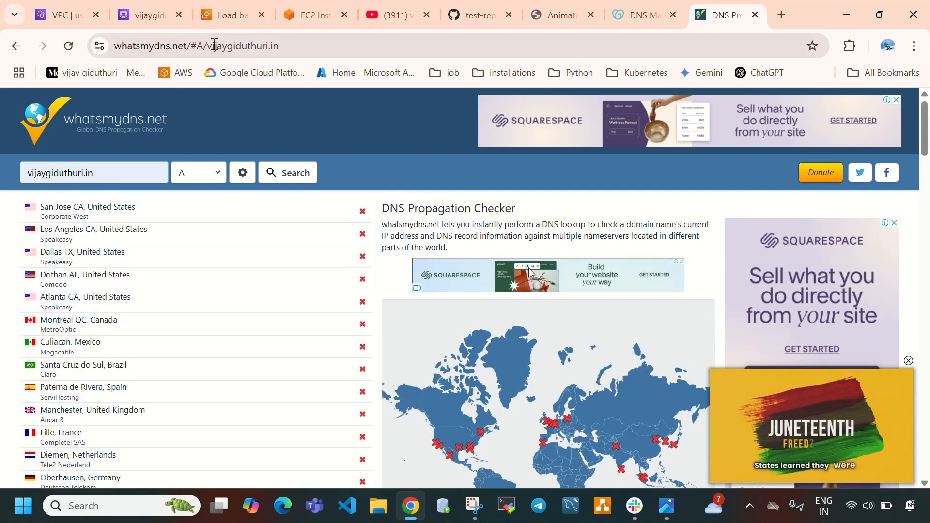
View the Amazon Certificate Manager architecture diagram in Photos, then return to the DNS Propagation Checker in the browser
left_click(138, 16)
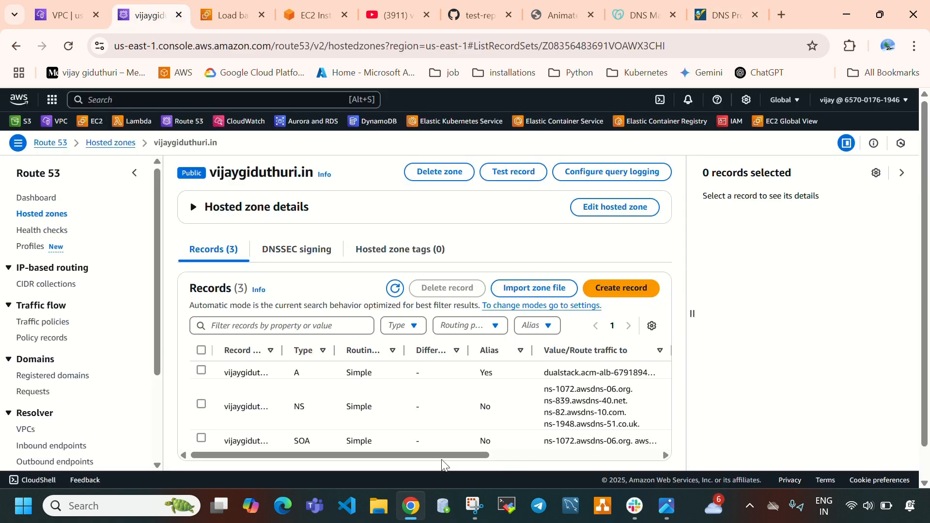
left_click(667, 506)
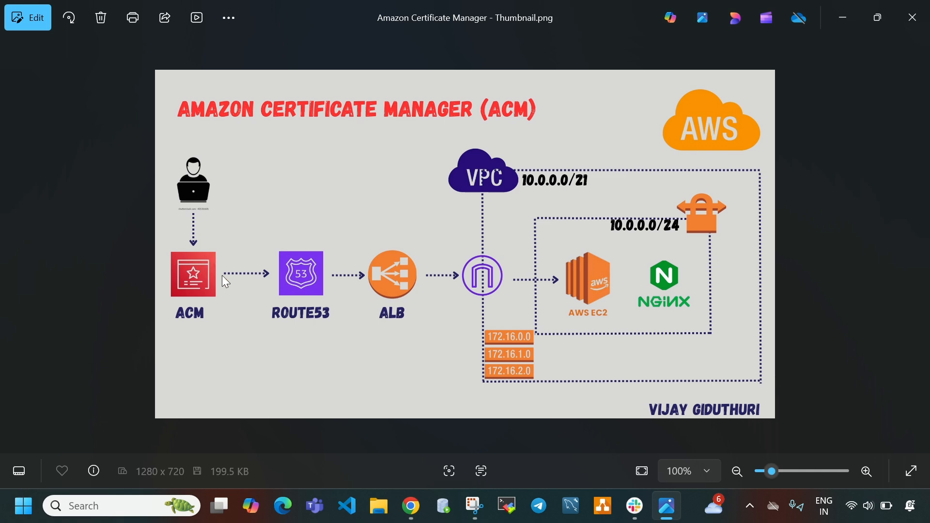
left_click(673, 510)
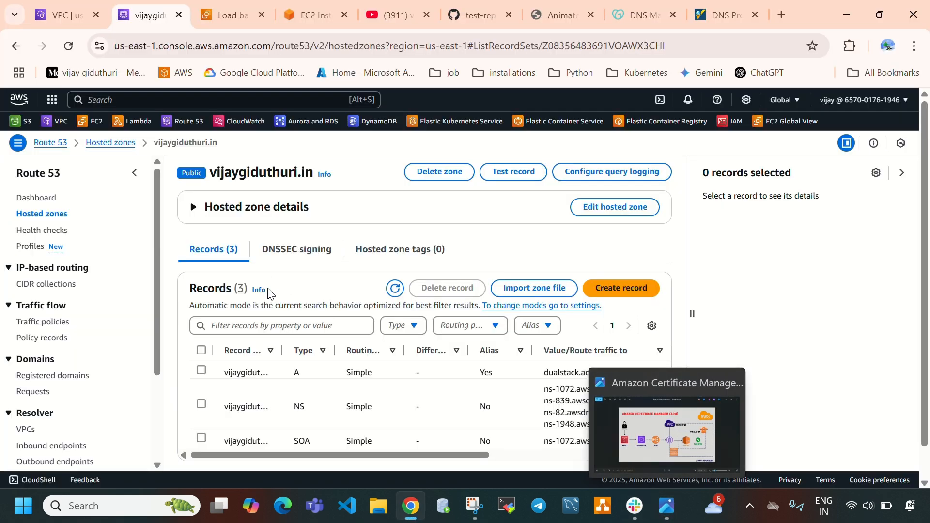
left_click(708, 14)
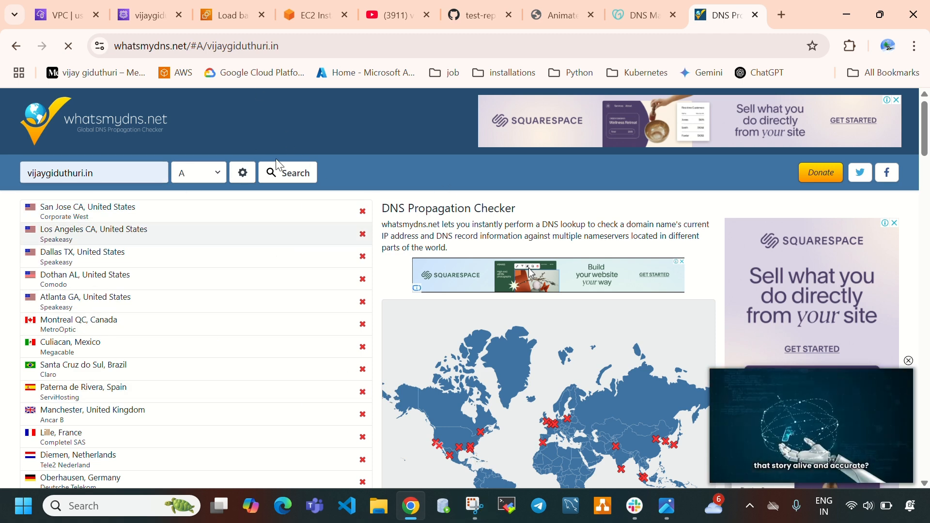
Refresh the hosted zone's records and load the domain over http in a new browser tab, retrying the page once
left_click(154, 16)
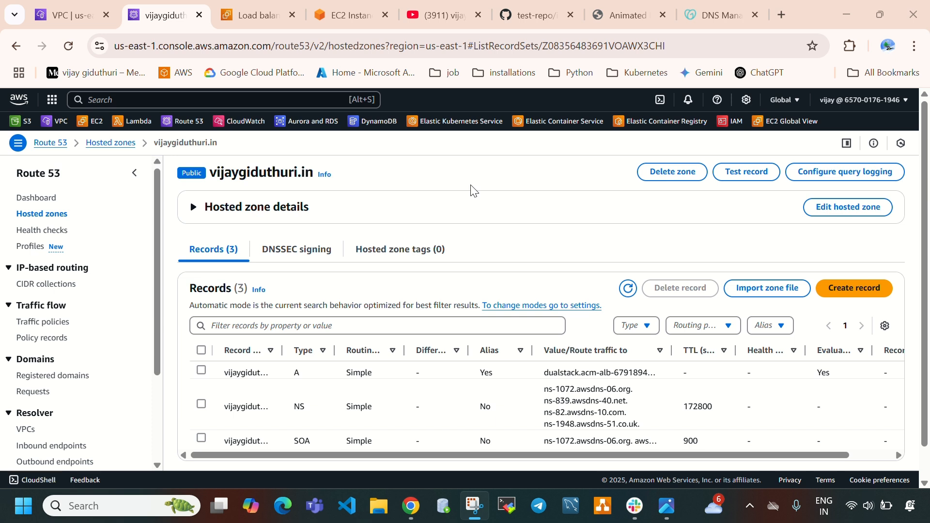
left_click(631, 293)
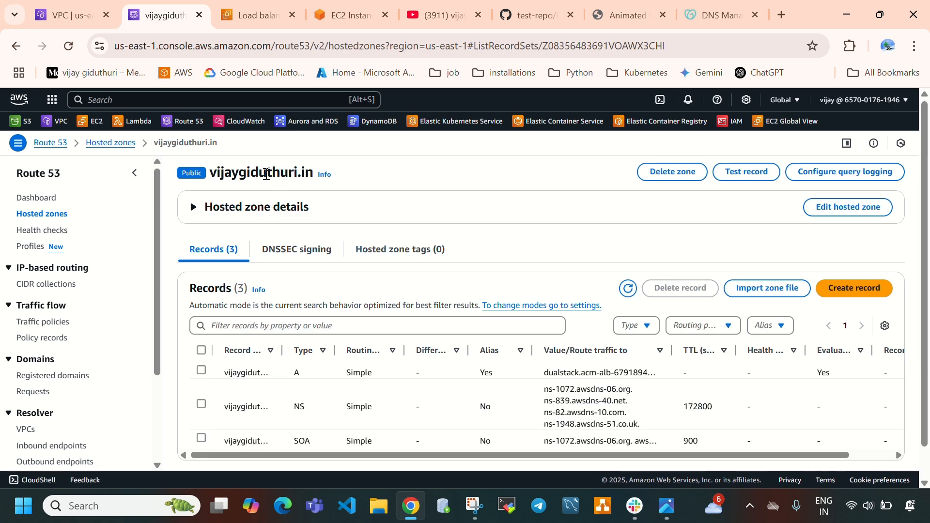
left_click(778, 21)
left_click(528, 262)
type("ht")
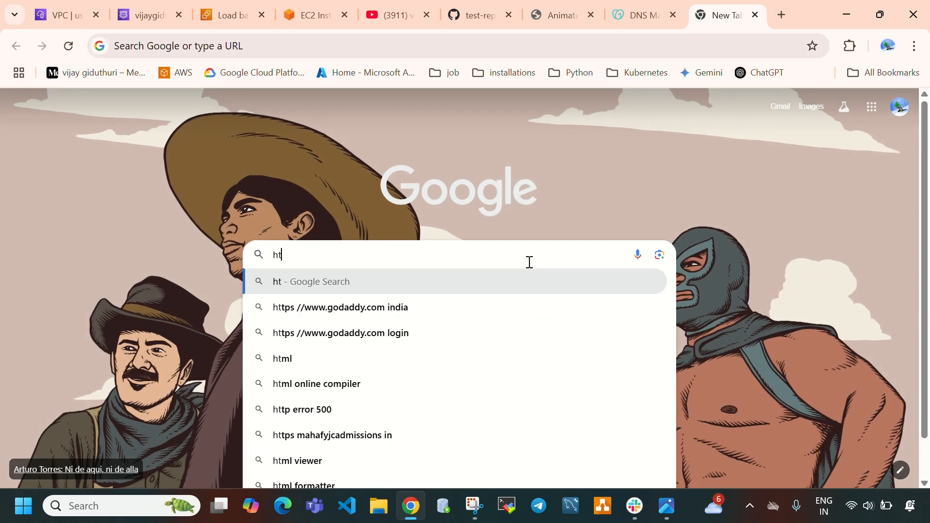
type("tp://vijaygiduthuri.in")
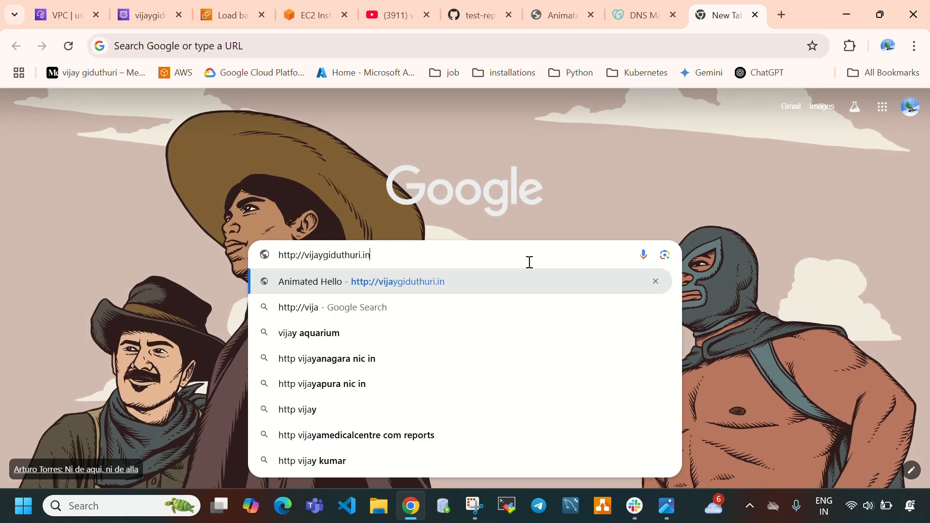
key("Return")
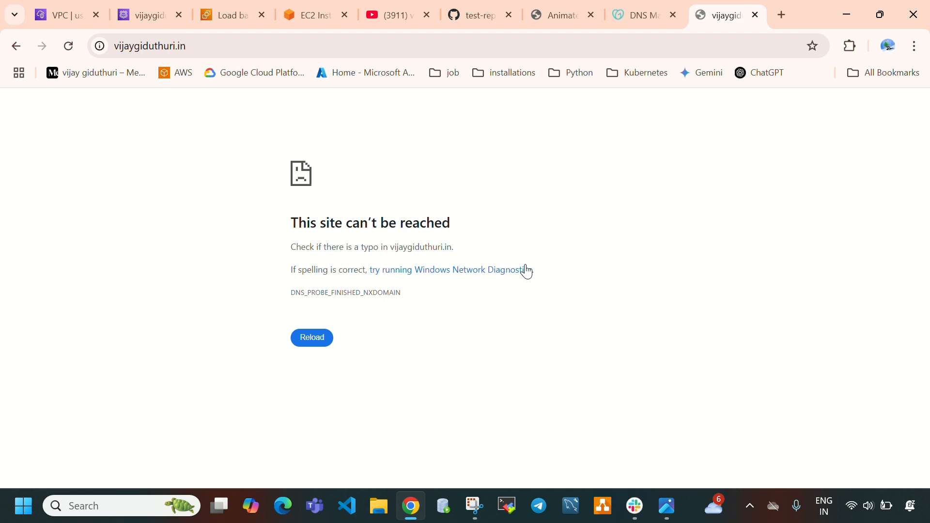
left_click(300, 333)
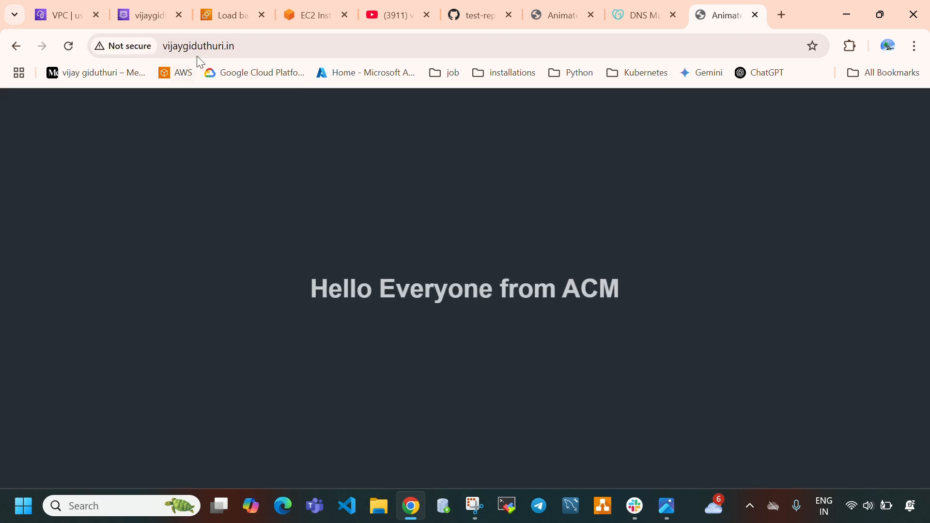
Examine the address and heading of the page served at the domain, reloading the page once
left_click(258, 50)
left_click(258, 52)
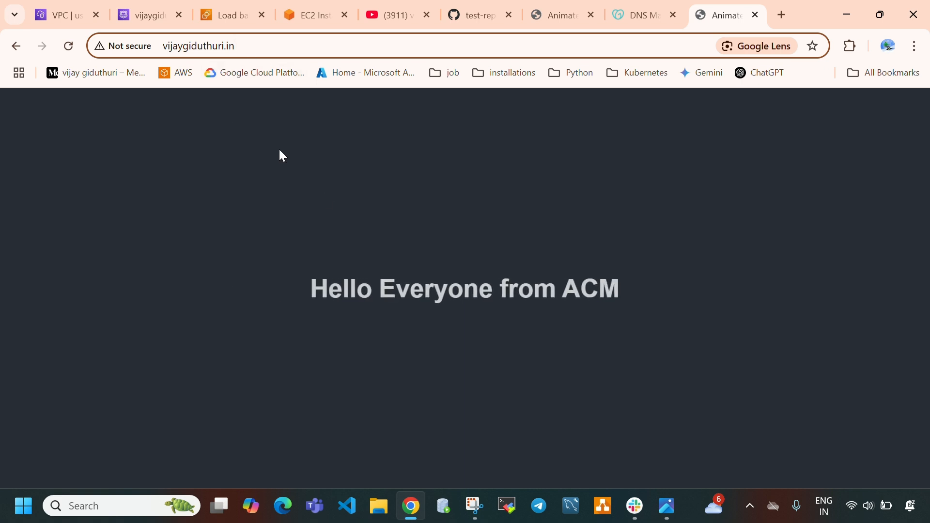
left_click_drag(214, 281, 683, 282)
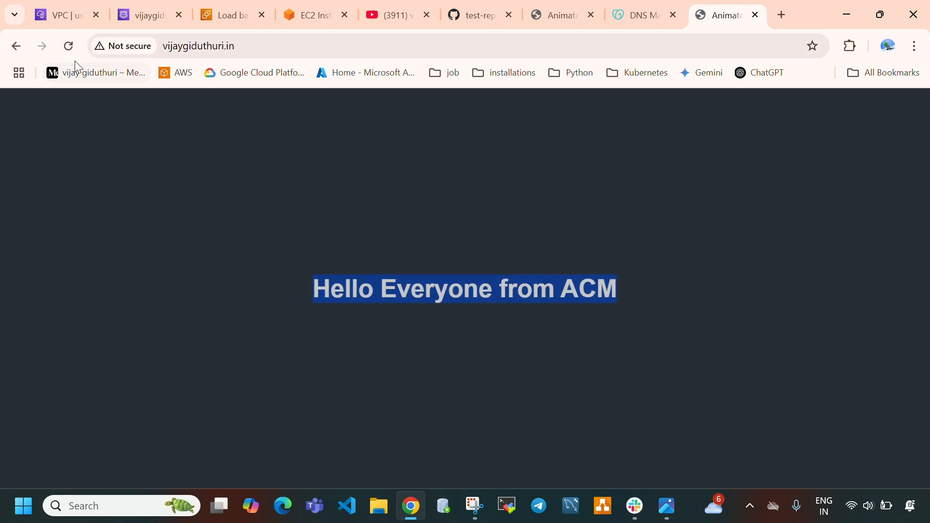
left_click(71, 46)
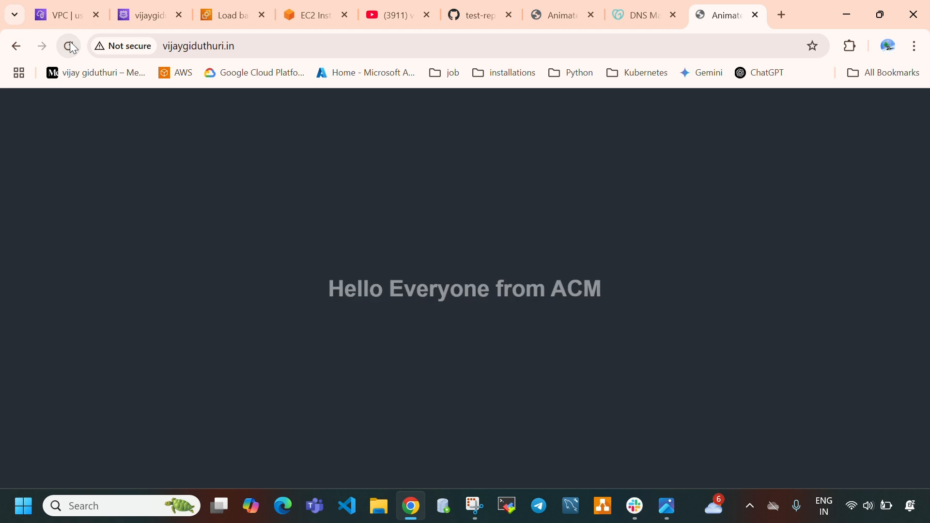
left_click_drag(210, 302, 725, 316)
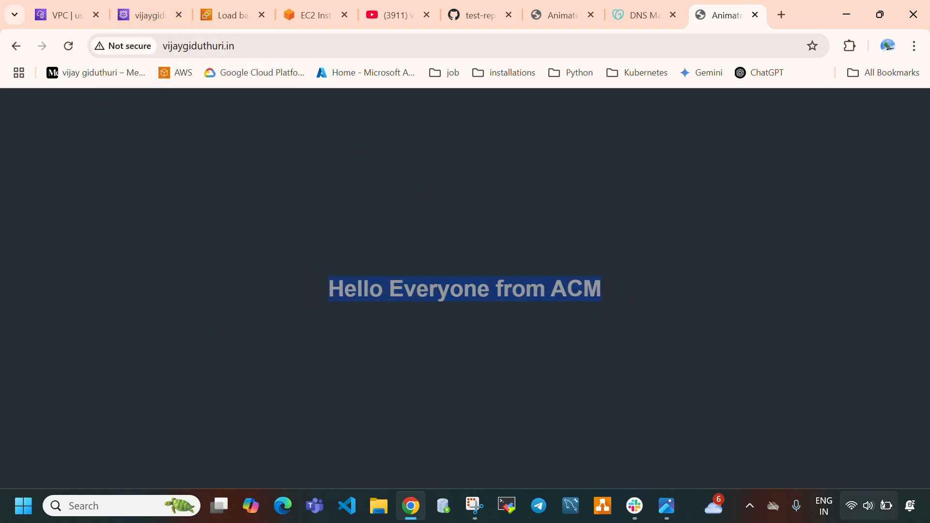
View the Amazon Certificate Manager architecture diagram in Photos, then return to the domain's page in the browser
left_click(667, 505)
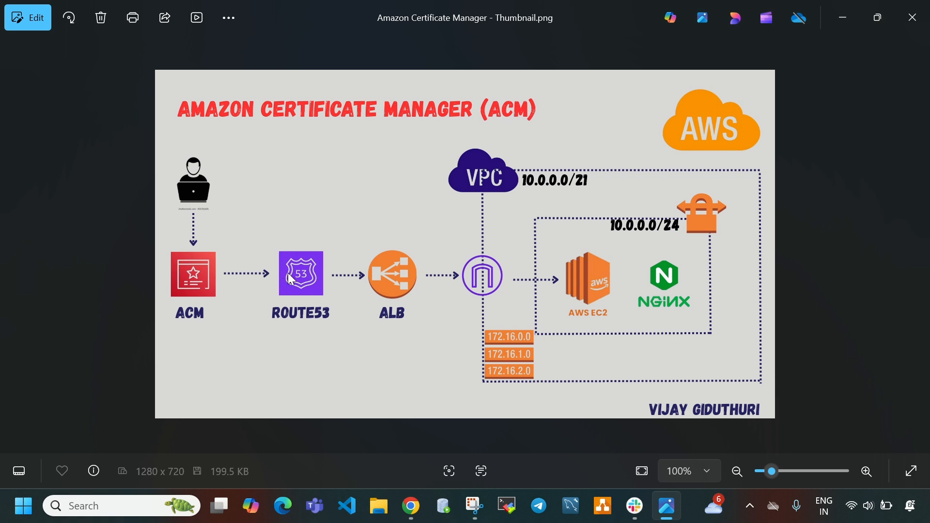
mouse_move(676, 515)
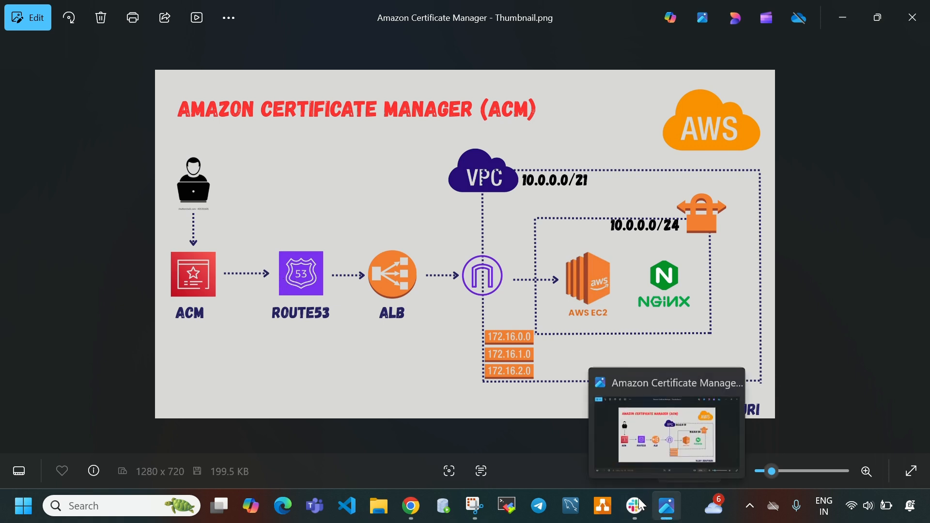
left_click(666, 506)
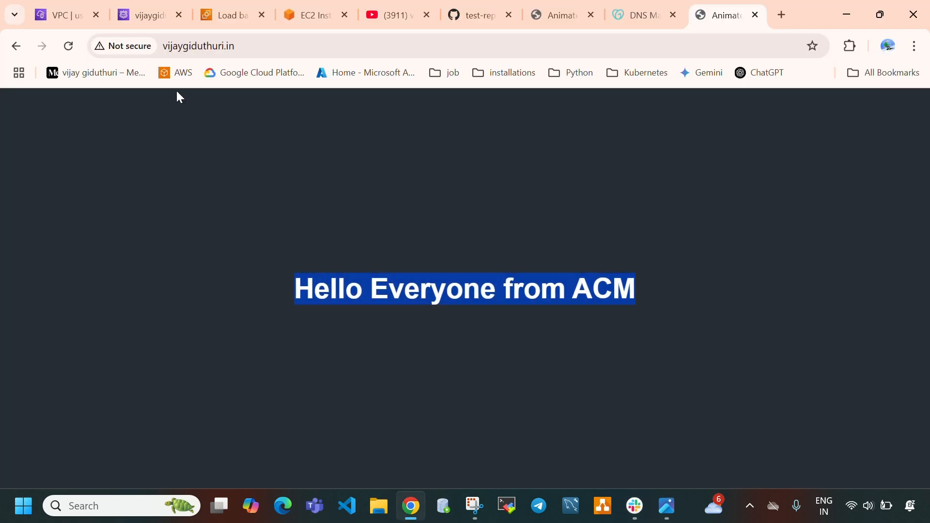
Search the AWS console for "certi" and open Certificate Manager in a new browser tab
left_click(61, 7)
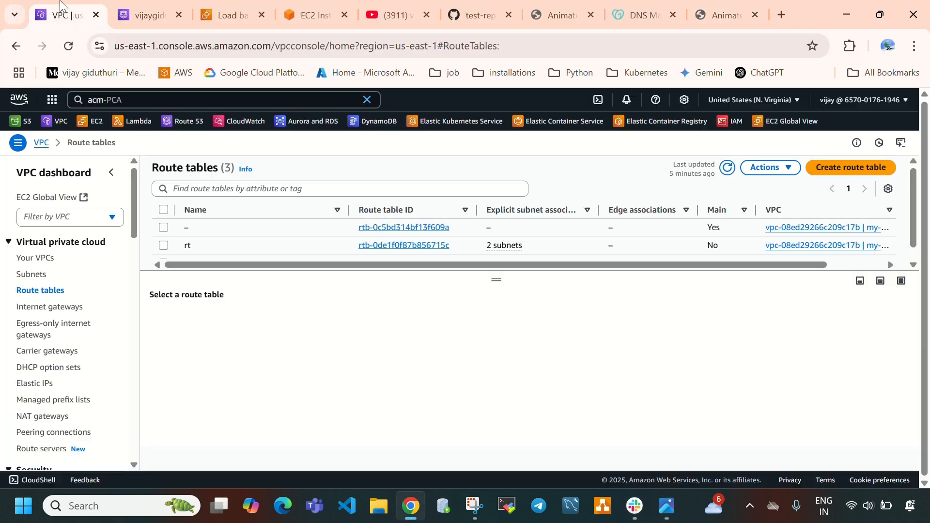
left_click(160, 99)
key("BackSpace")
key("BackSpace")
key("BackSpace")
key("BackSpace")
key("BackSpace")
key("BackSpace")
key("BackSpace")
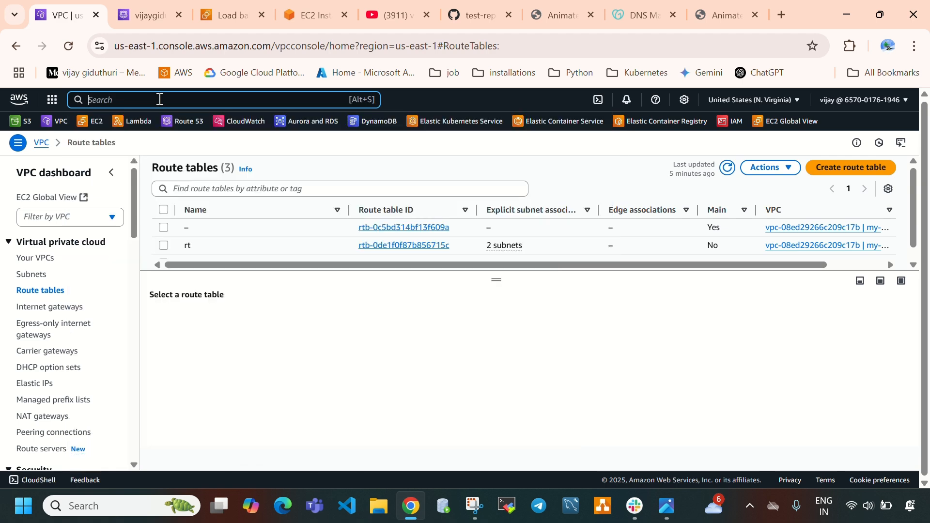
type("certi")
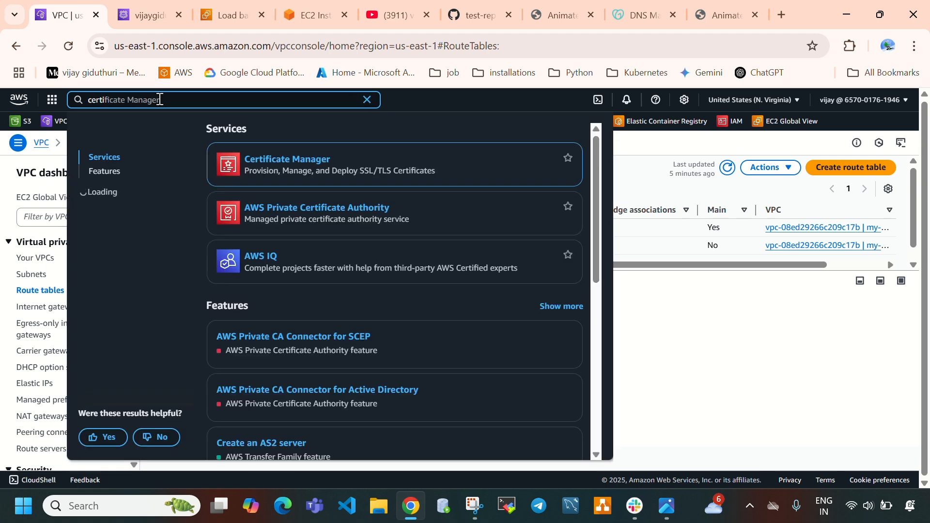
right_click(297, 161)
left_click(333, 182)
left_click(741, 400)
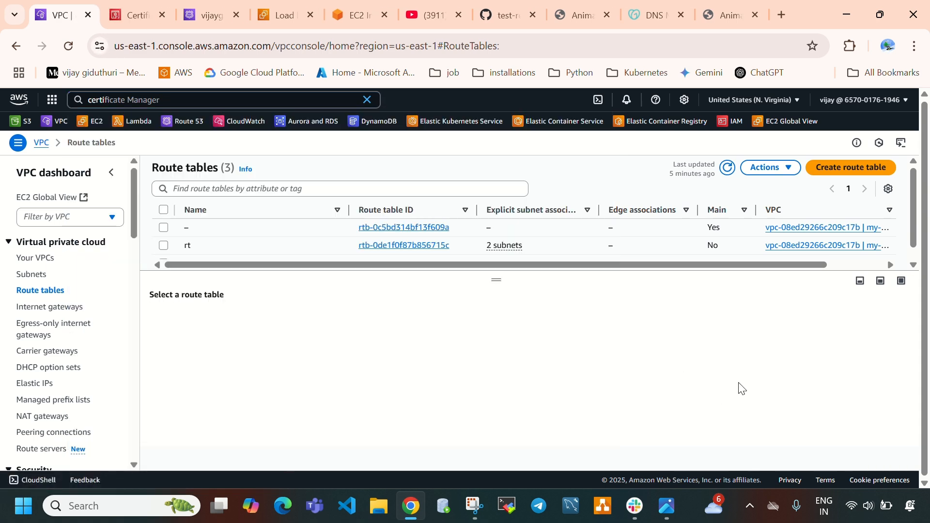
left_click(124, 10)
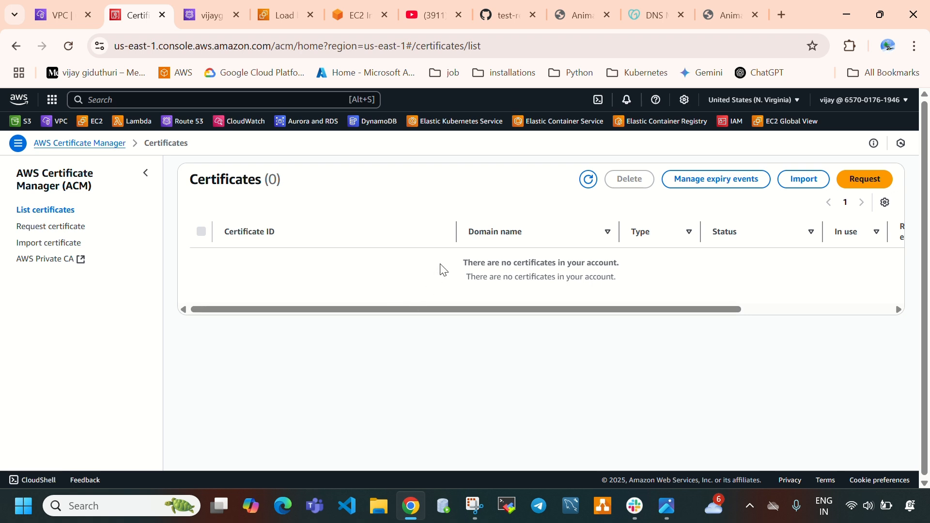
Review the account's certificate list and the connection security details of the page served at the domain
left_click_drag(440, 264, 638, 270)
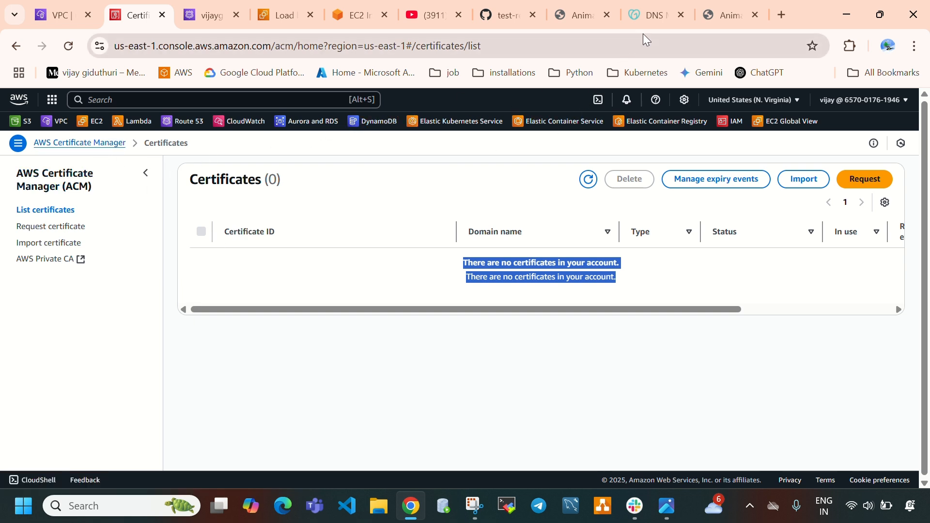
left_click(712, 11)
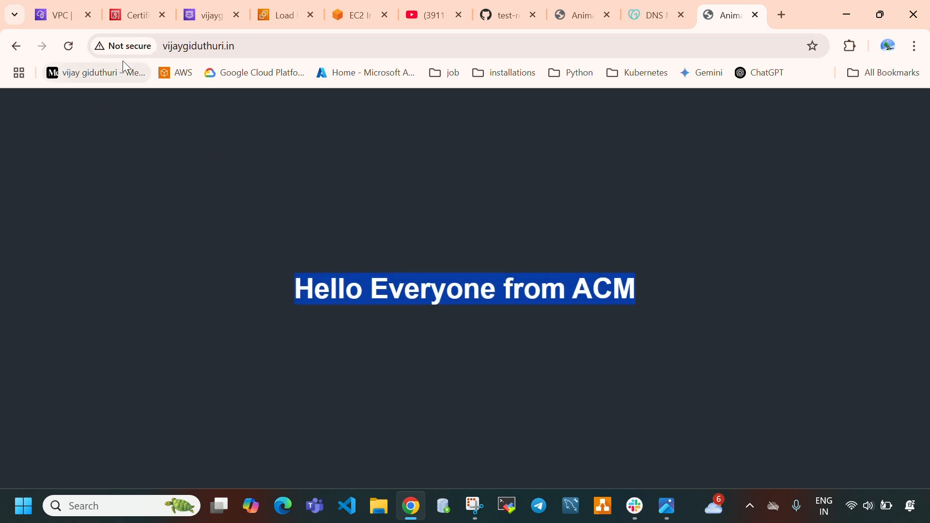
left_click(120, 48)
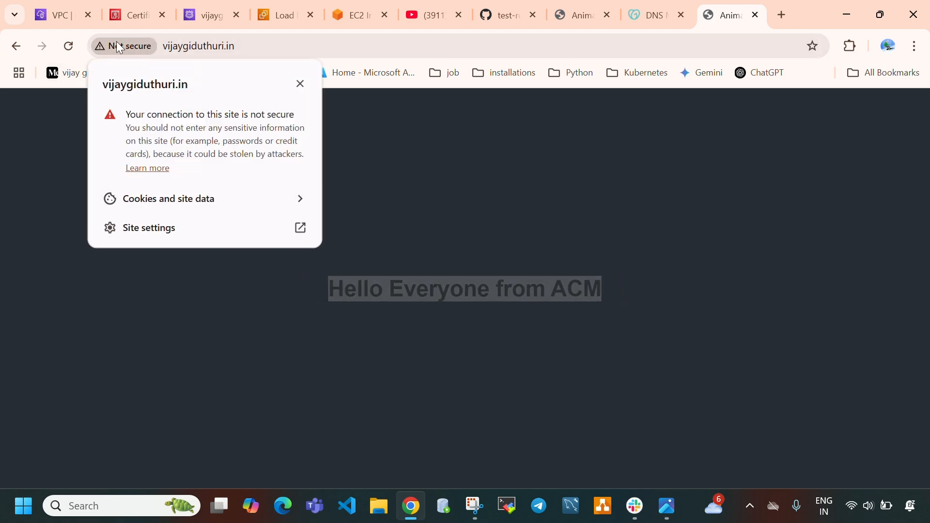
left_click(140, 15)
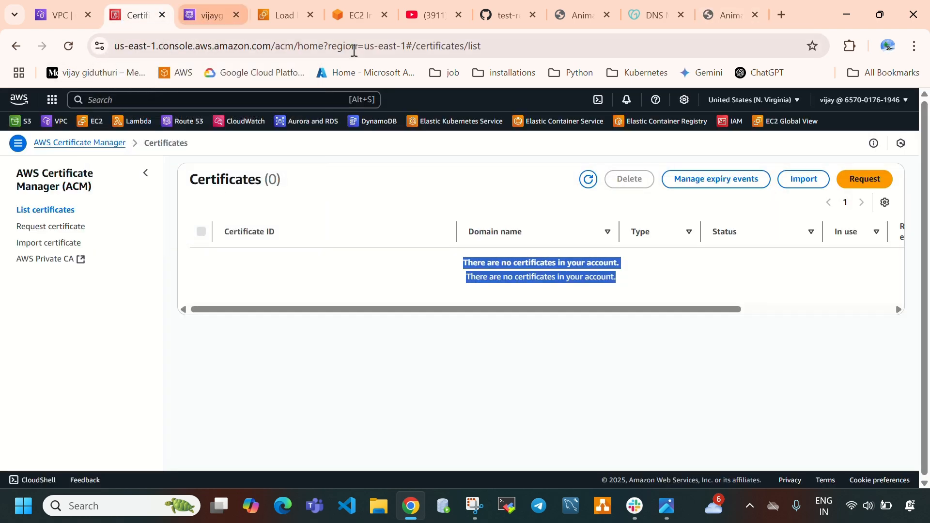
left_click(729, 15)
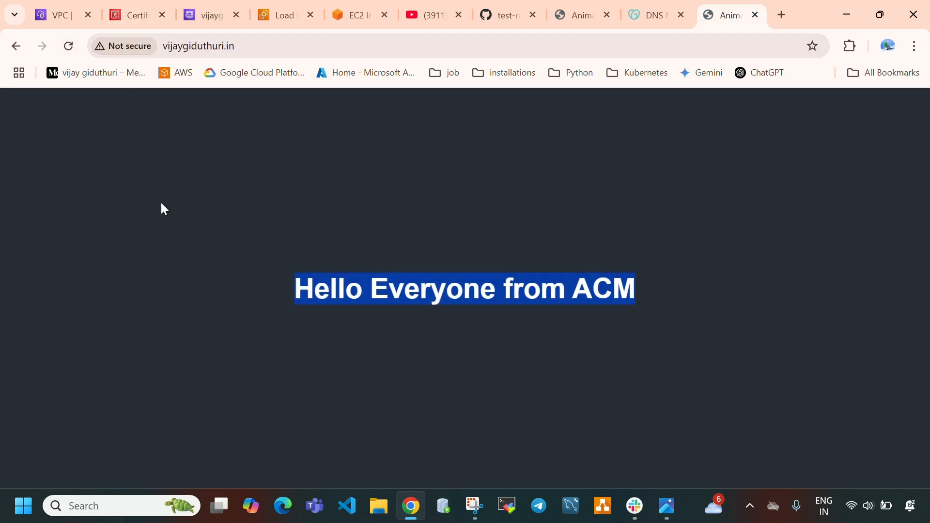
left_click(164, 228)
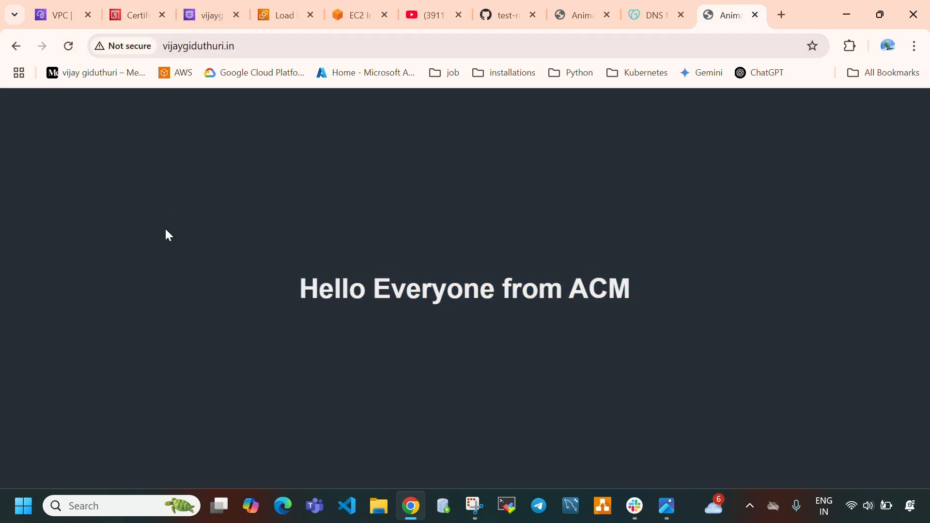
left_click(134, 15)
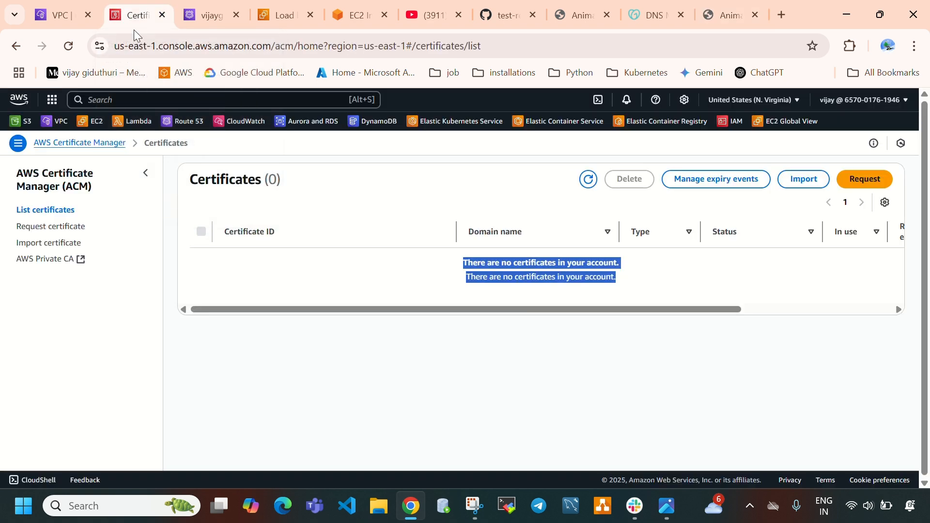
Start a certificate request with the type "Request a public certificate" and proceed to its domain settings
left_click(76, 229)
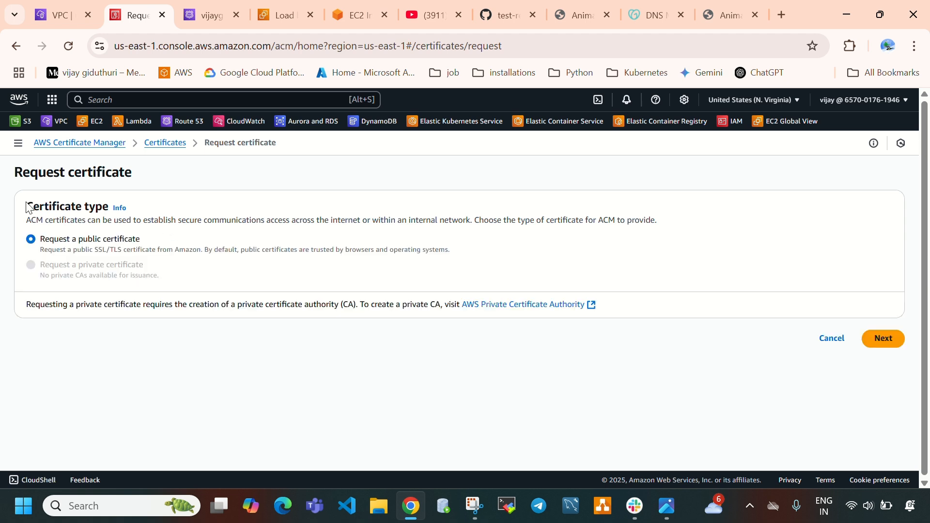
left_click_drag(27, 207, 94, 210)
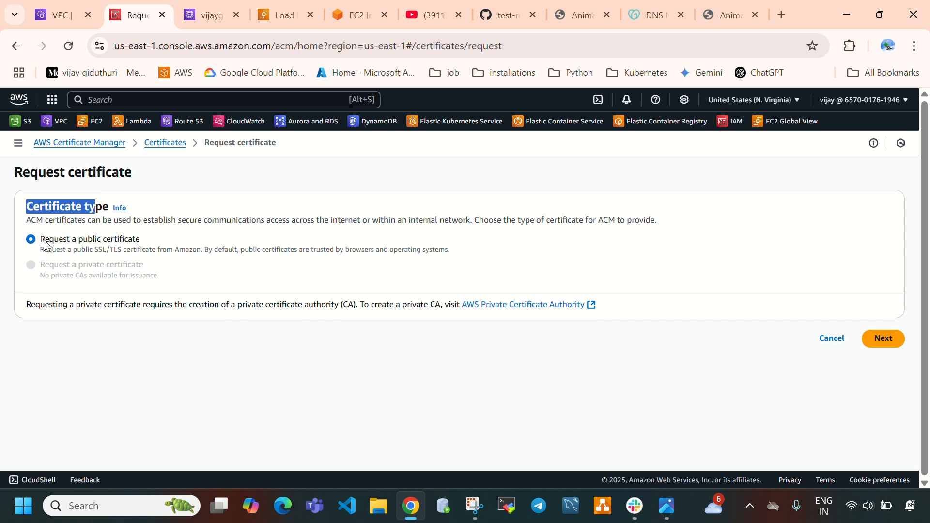
left_click_drag(50, 250, 486, 252)
left_click(485, 252)
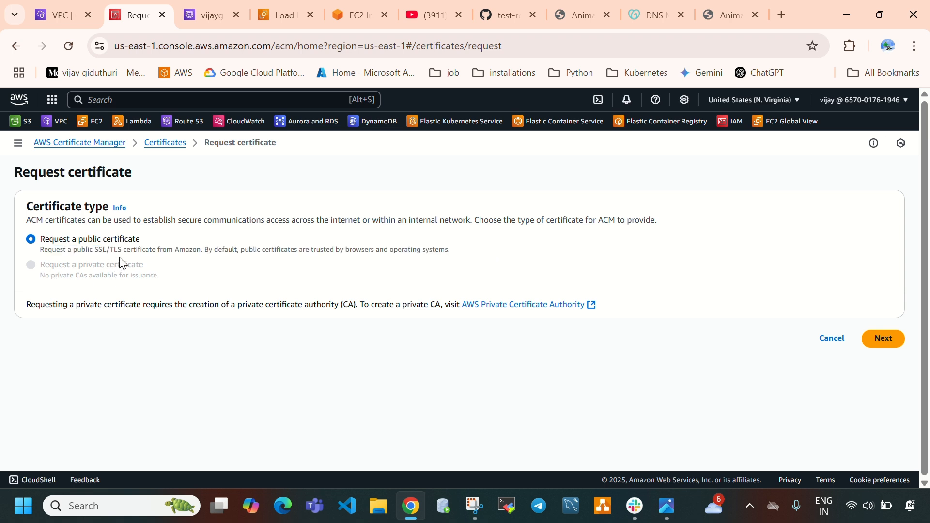
left_click(884, 345)
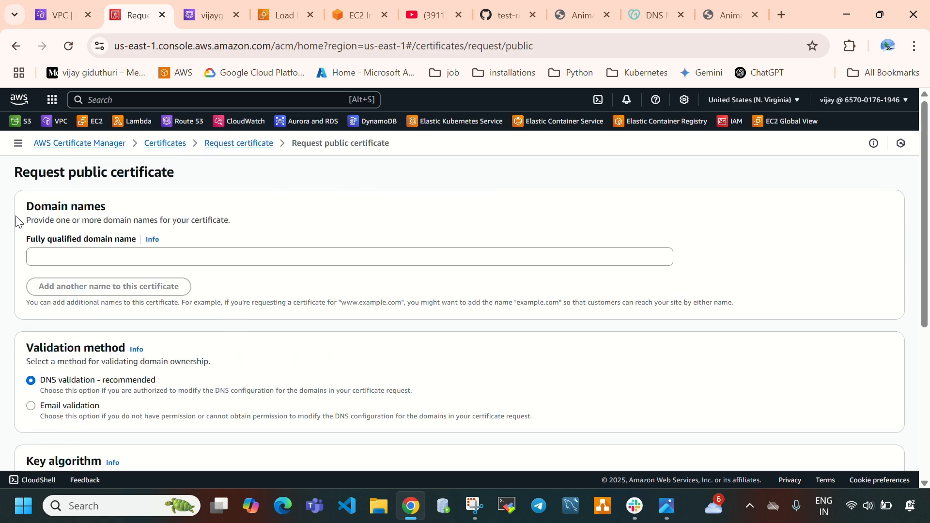
Enter the hosted zone's domain as the certificate's fully qualified domain name, checking it against the zone name in Route 53
left_click_drag(30, 213, 108, 227)
left_click(88, 260)
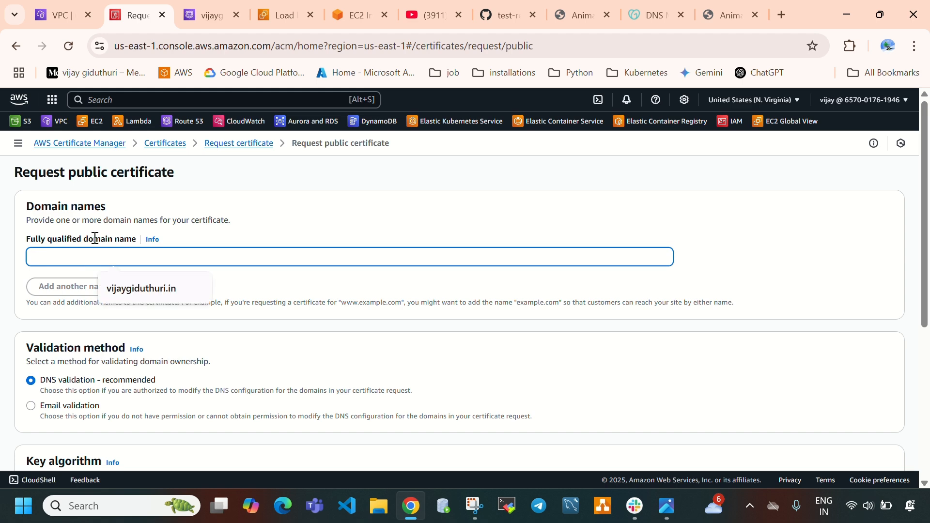
key("ctrl+Tab")
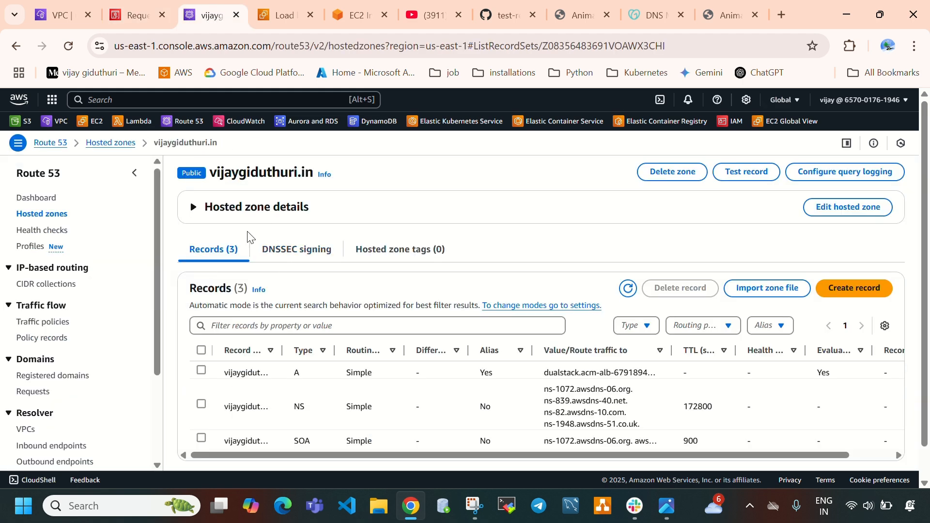
left_click_drag(214, 165, 306, 173)
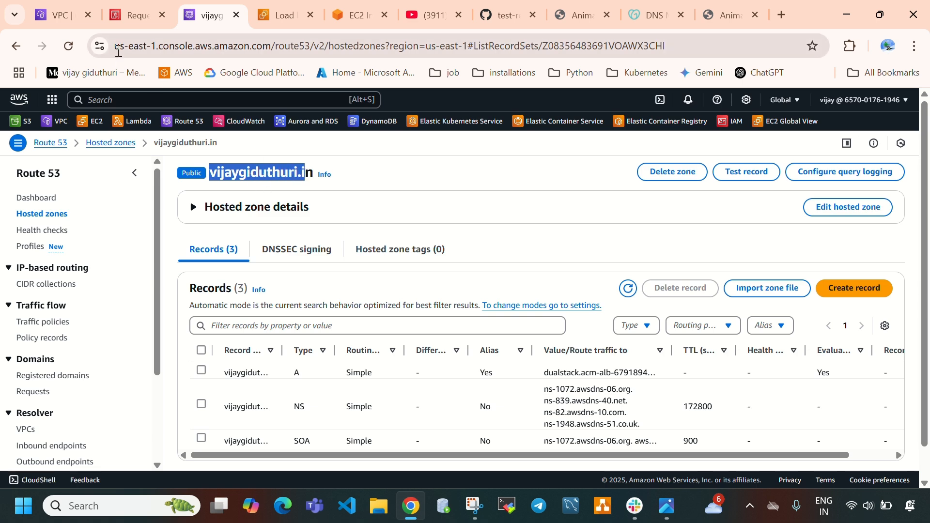
left_click(135, 15)
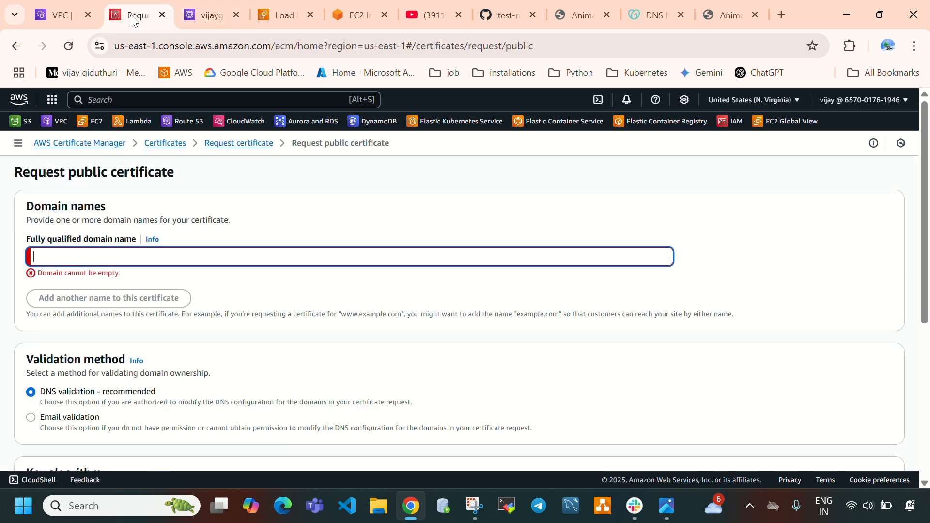
left_click(97, 258)
left_click(124, 288)
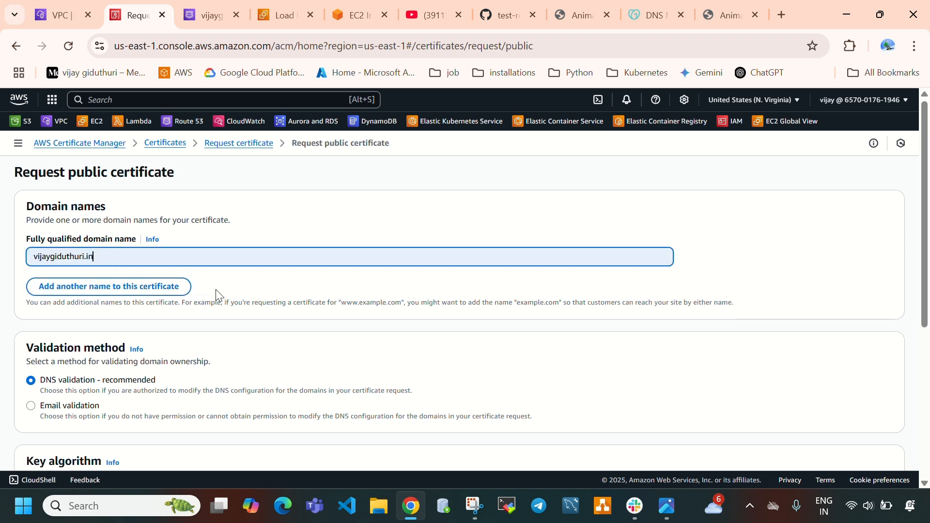
left_click(205, 15)
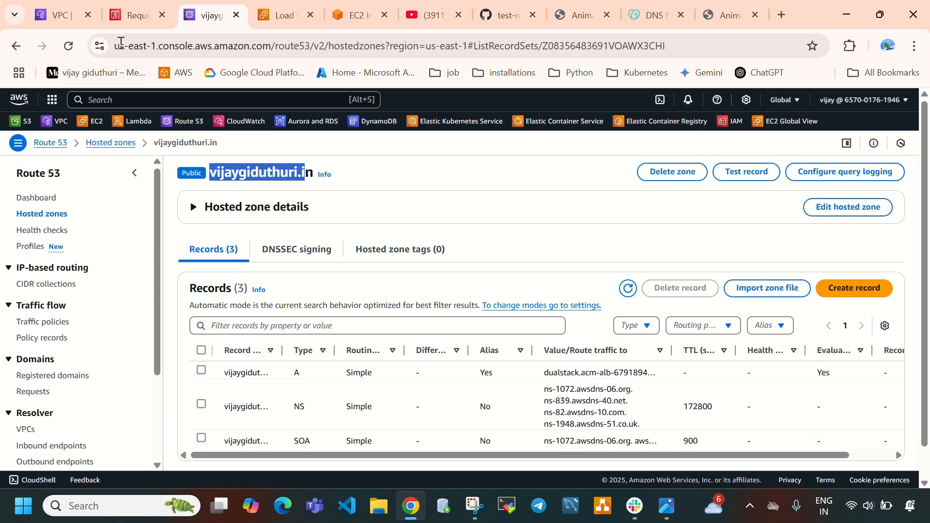
Submit the public certificate request with DNS validation and the RSA 2048 key algorithm, without adding tags
left_click(134, 15)
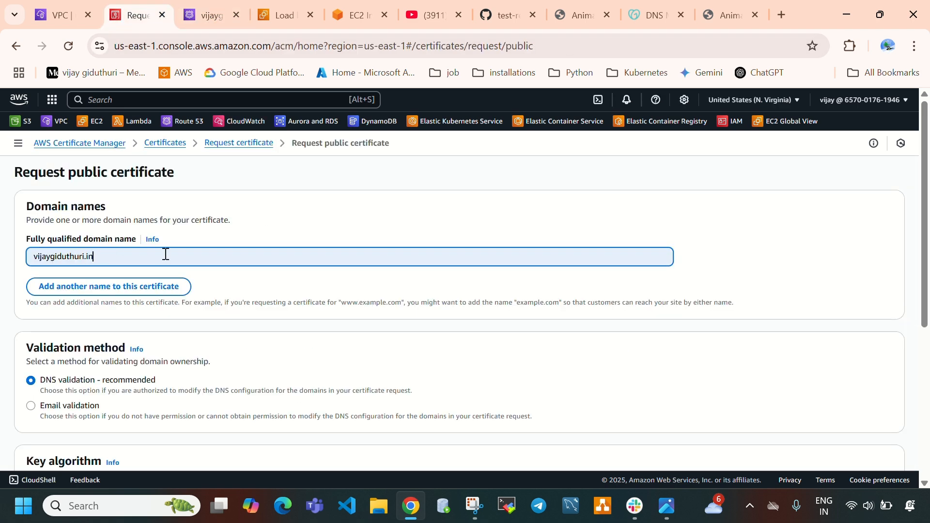
scroll(56, 284, "down", 1)
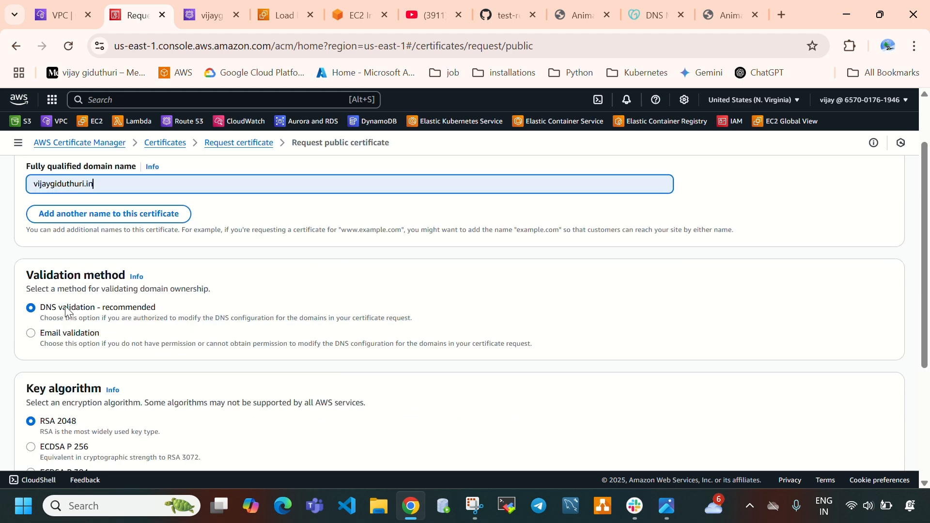
scroll(242, 309, "down", 1)
scroll(242, 309, "down", 2)
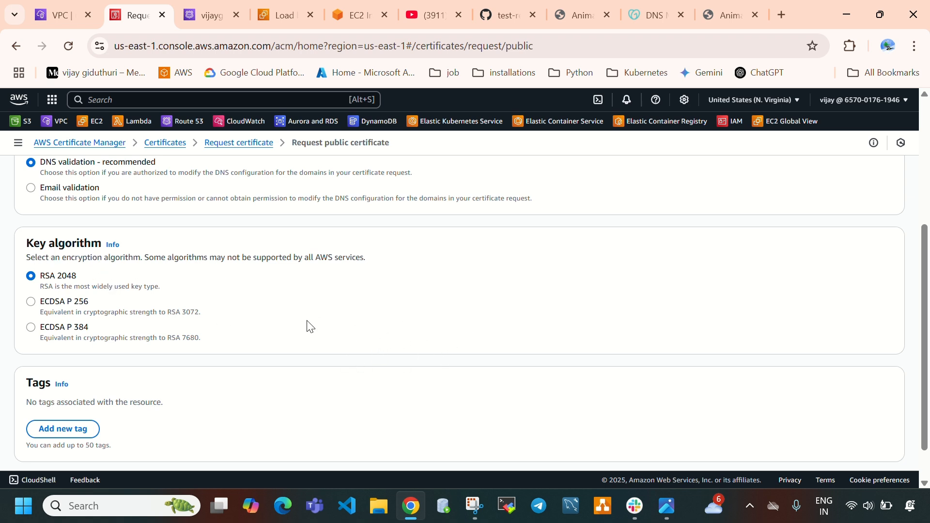
scroll(399, 347, "down", 1)
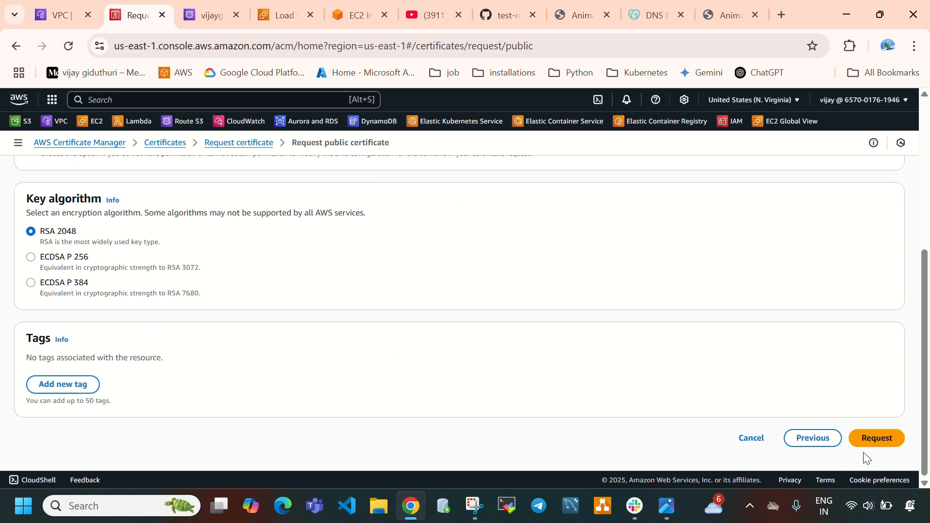
left_click(886, 438)
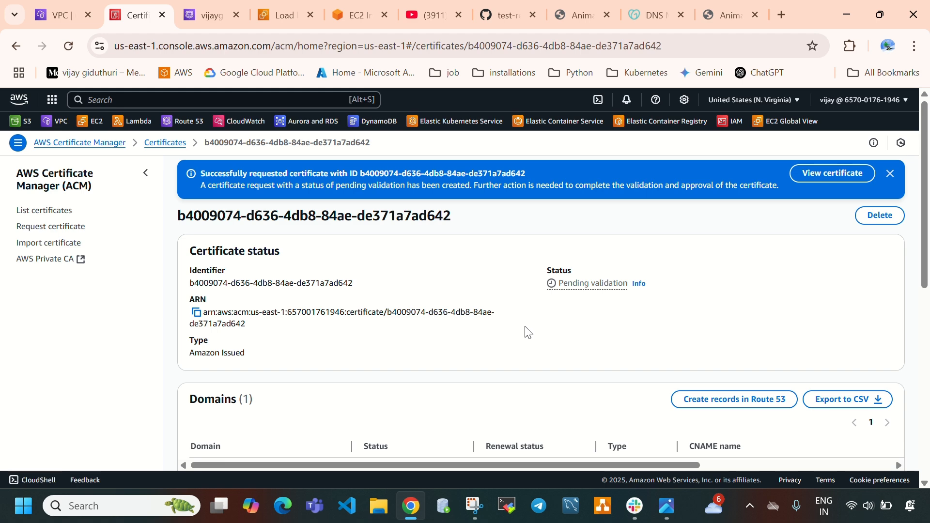
List the account's certificates and refresh the list to check the requested certificate's status
scroll(538, 324, "down", 4)
scroll(537, 324, "up", 4)
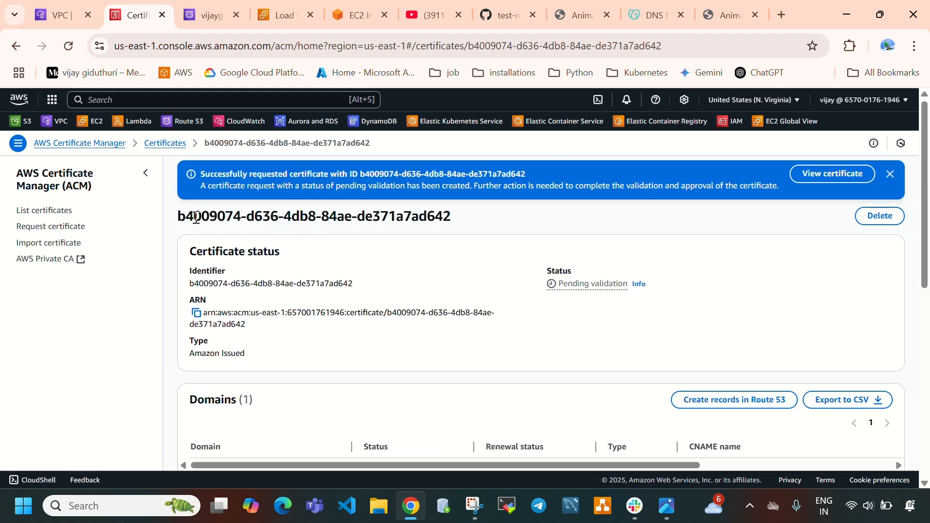
left_click(57, 210)
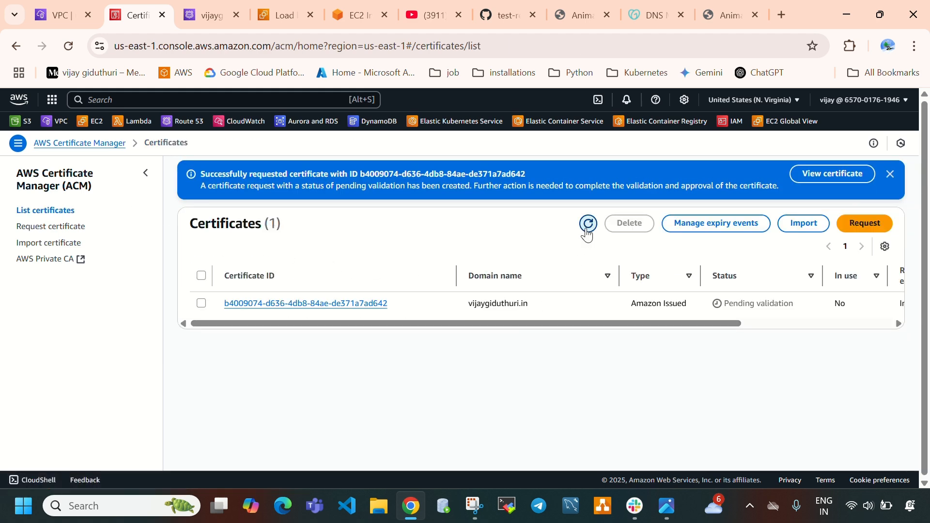
left_click(588, 224)
left_click_drag(809, 307, 728, 301)
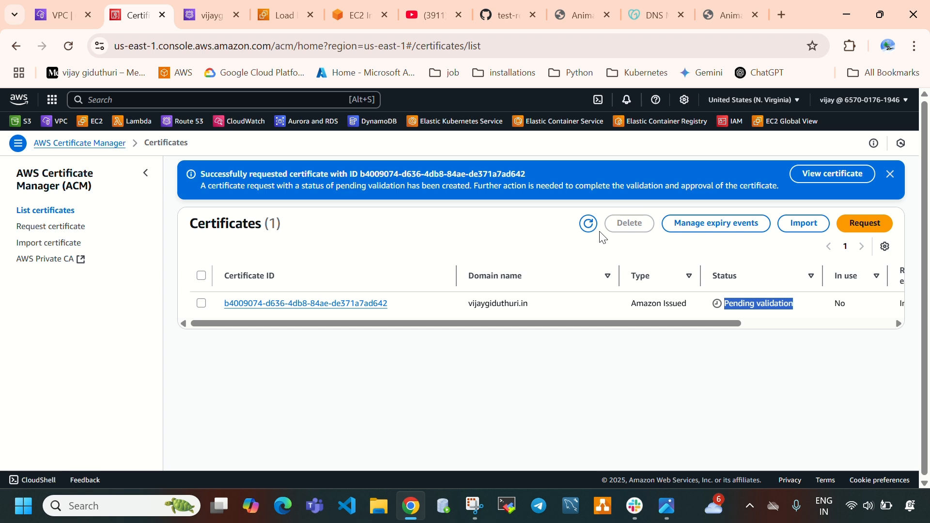
left_click(588, 225)
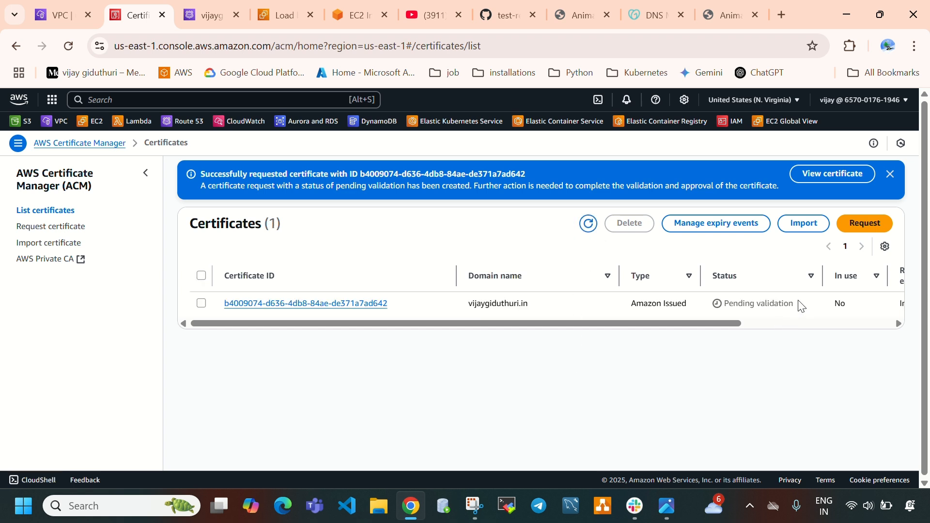
left_click_drag(797, 302, 709, 317)
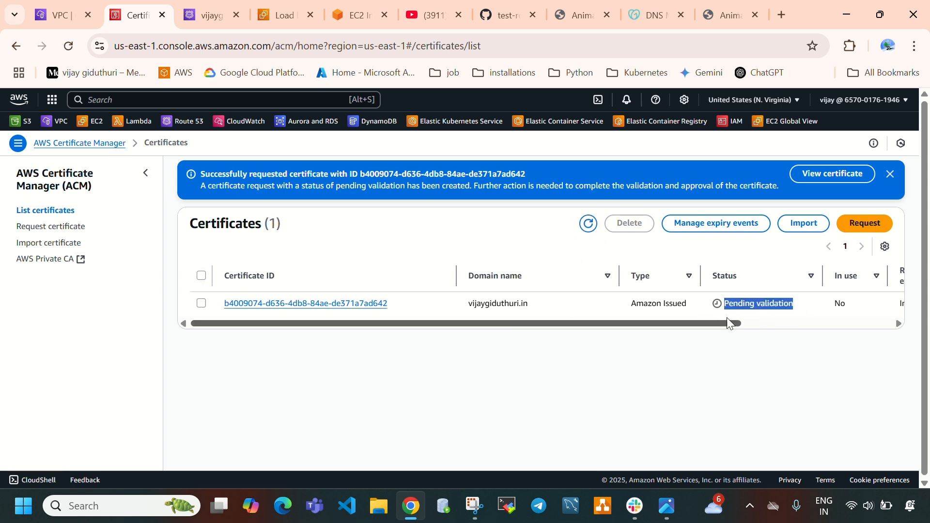
Open the requested certificate from the list and examine its Domains section, including the validation CNAME name
left_click(371, 307)
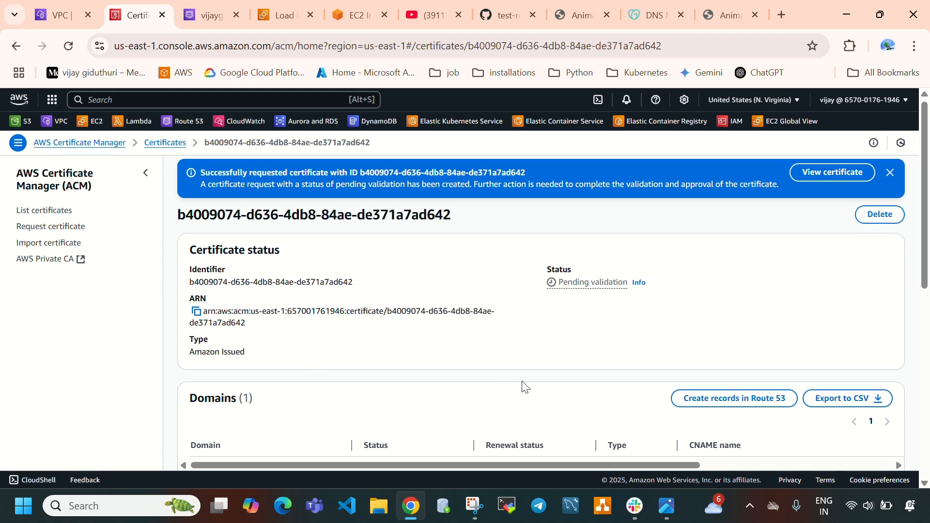
scroll(526, 380, "down", 3)
scroll(261, 217, "up", 3)
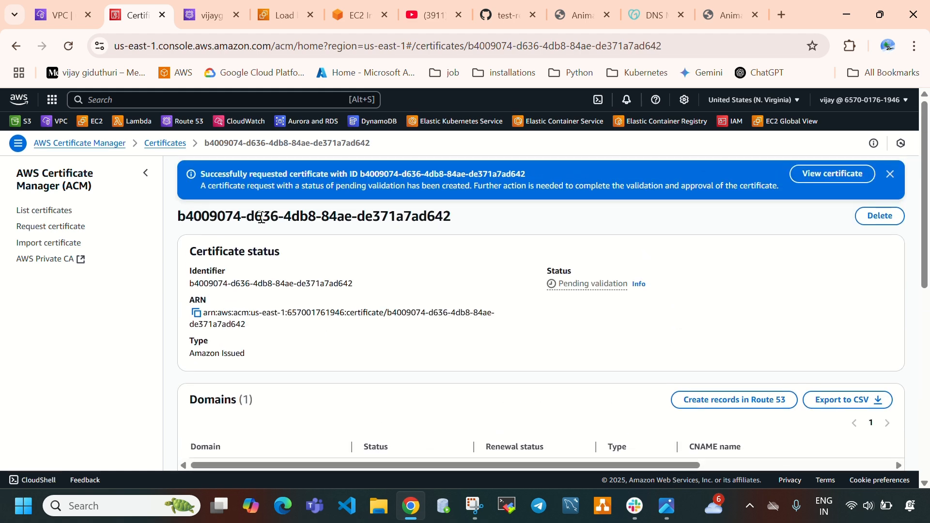
scroll(523, 355, "down", 2)
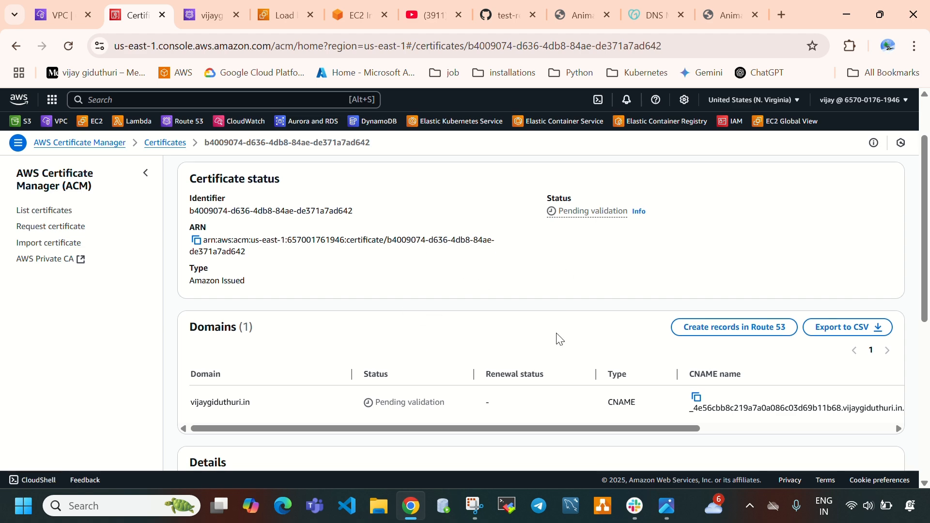
scroll(707, 409, "up", 1)
scroll(666, 355, "up", 2)
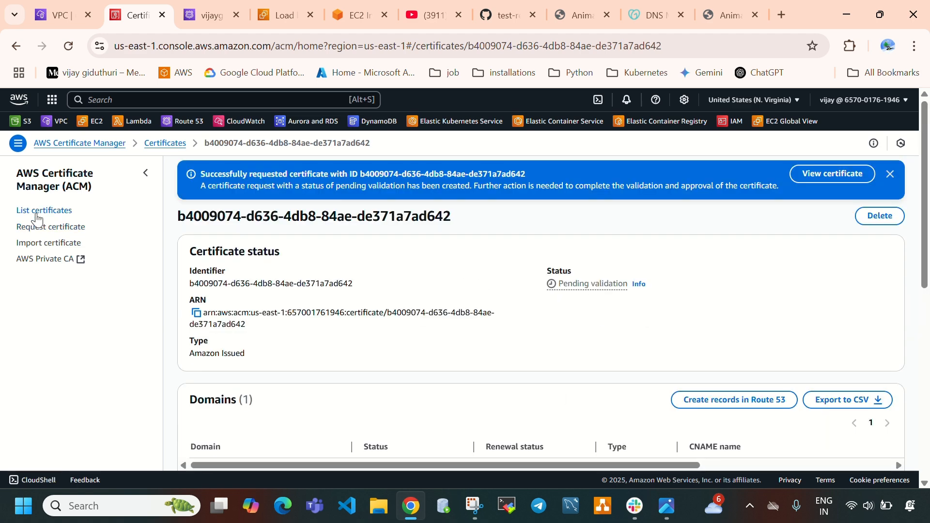
left_click(31, 214)
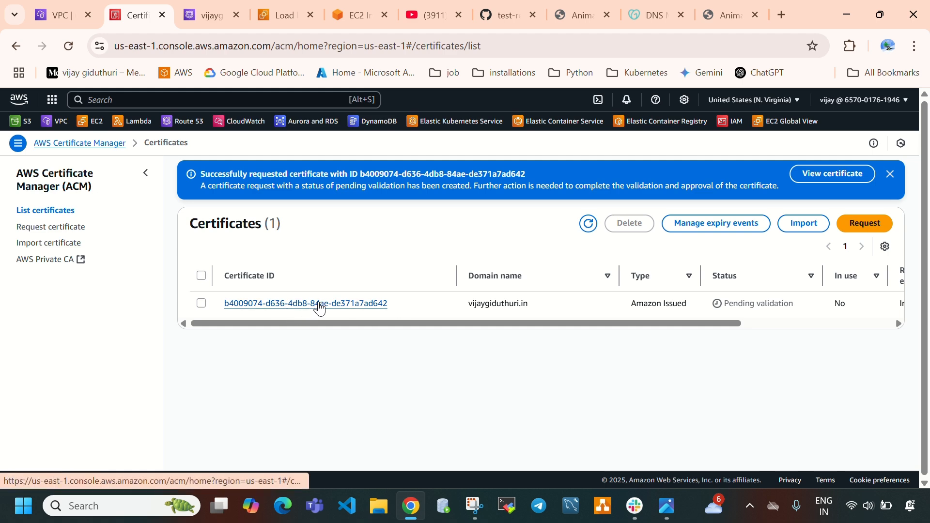
left_click(313, 304)
scroll(334, 329, "down", 3)
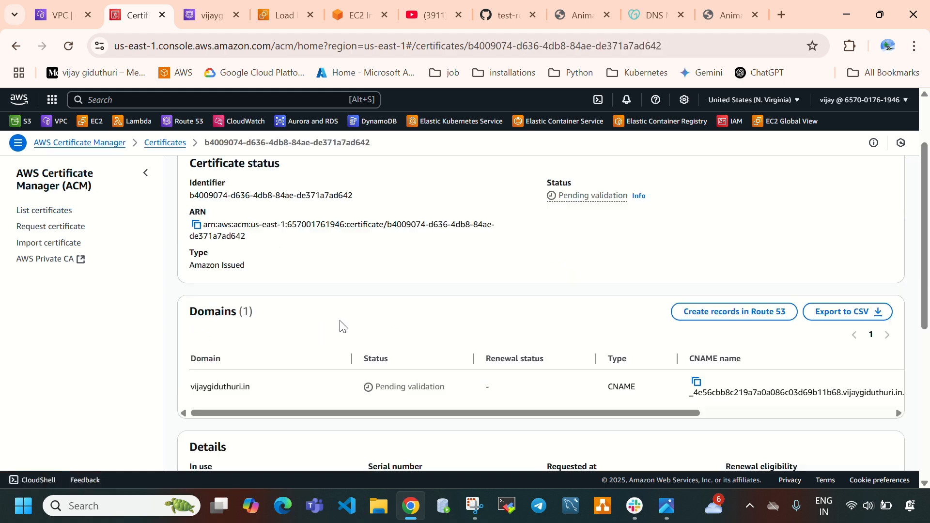
left_click_drag(189, 254, 250, 255)
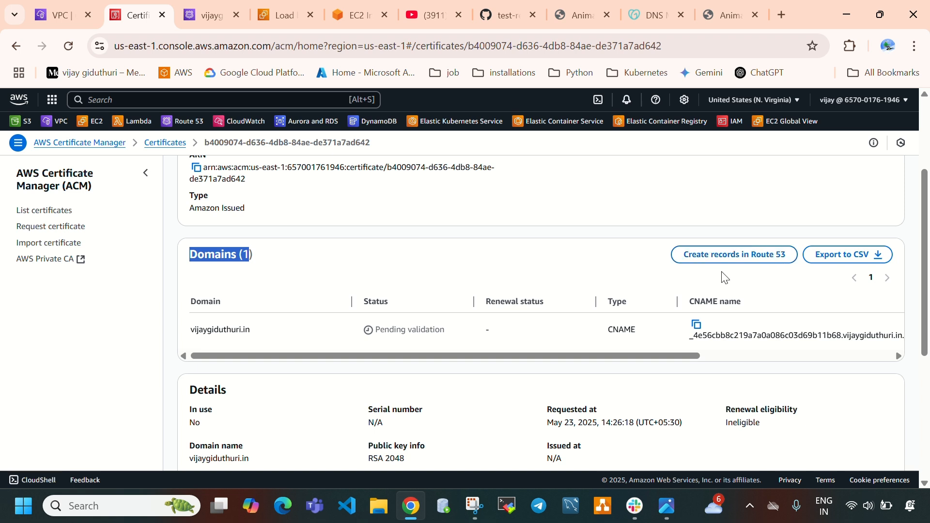
left_click_drag(690, 304, 750, 304)
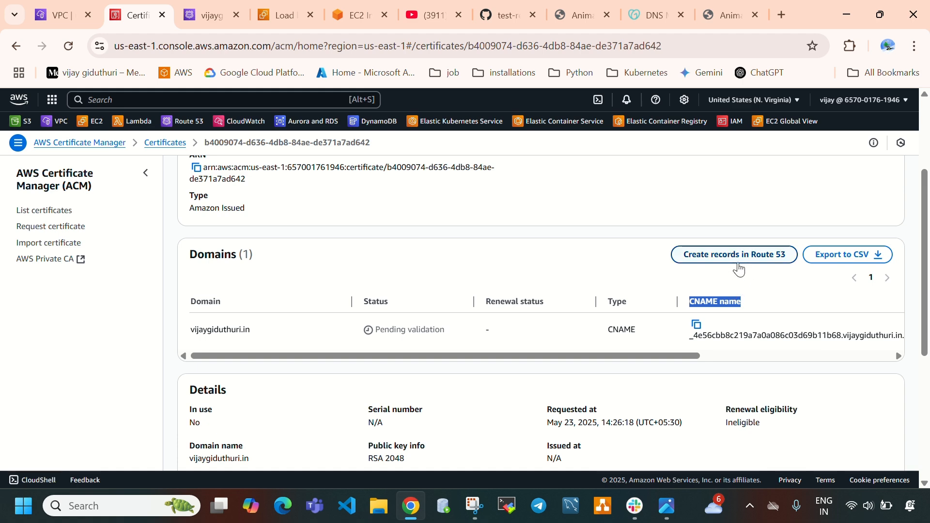
Refresh the hosted zone's records in Route 53 and check whether the certificate's CNAME record is among them
left_click(208, 19)
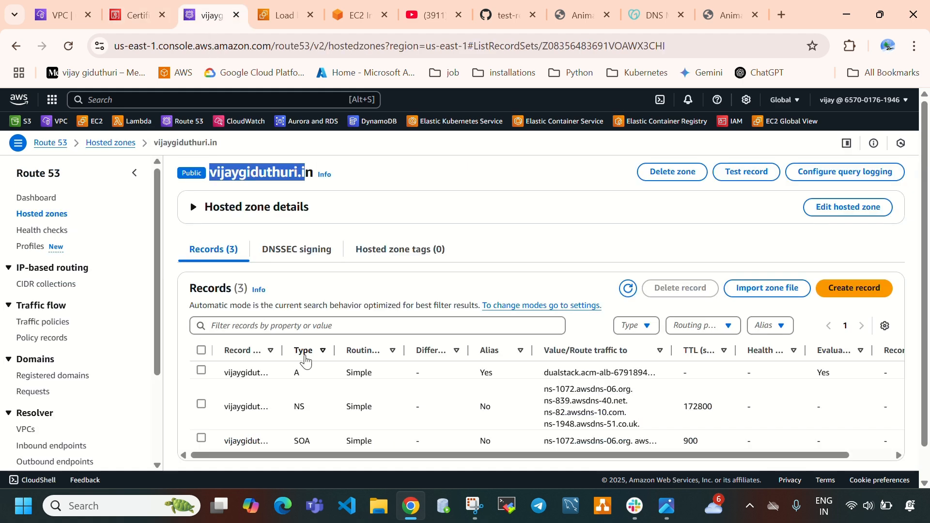
scroll(624, 257, "down", 1)
left_click(628, 255)
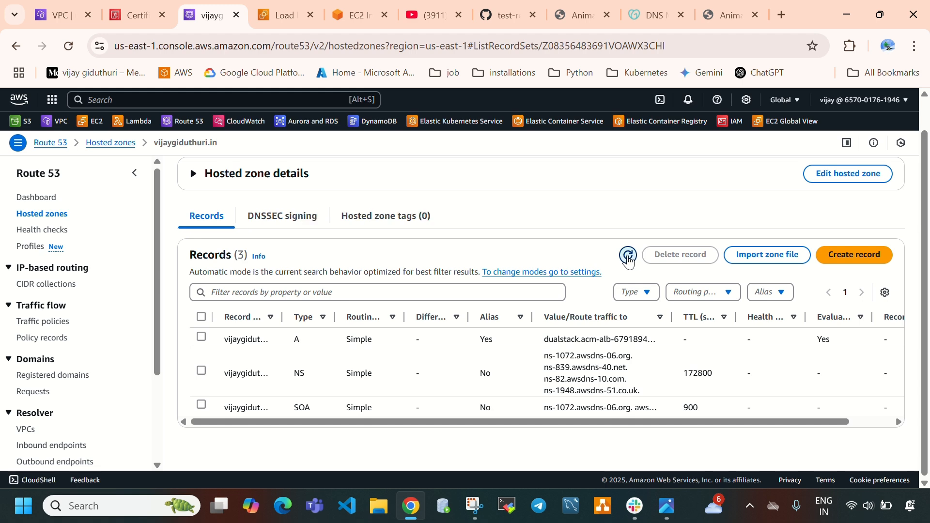
left_click(628, 256)
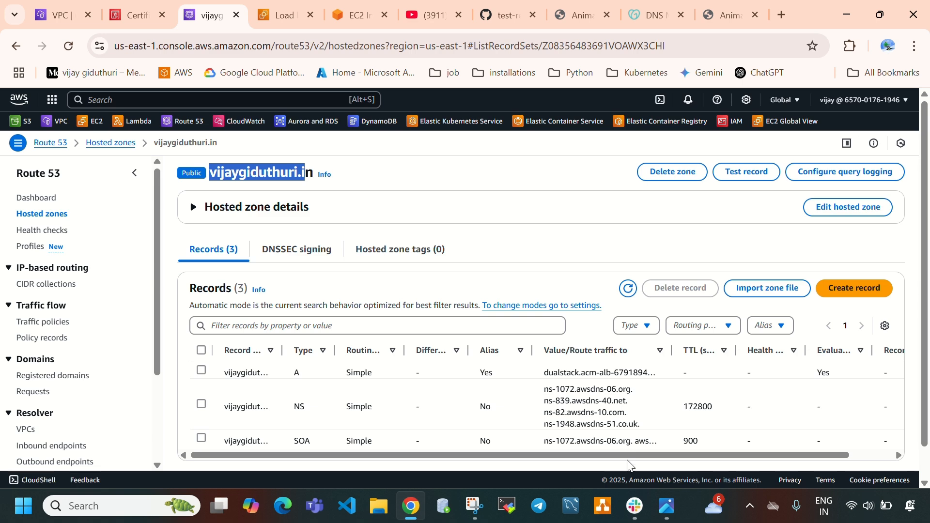
left_click(138, 14)
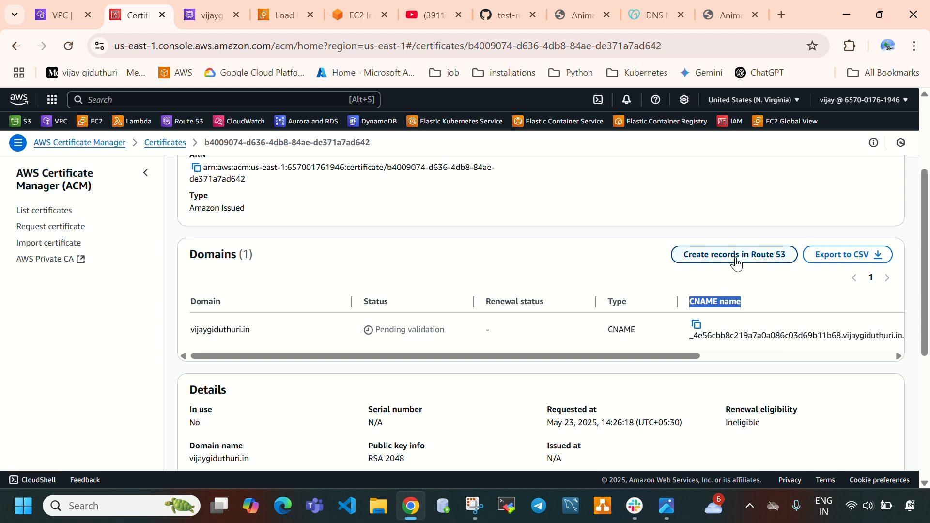
left_click(208, 15)
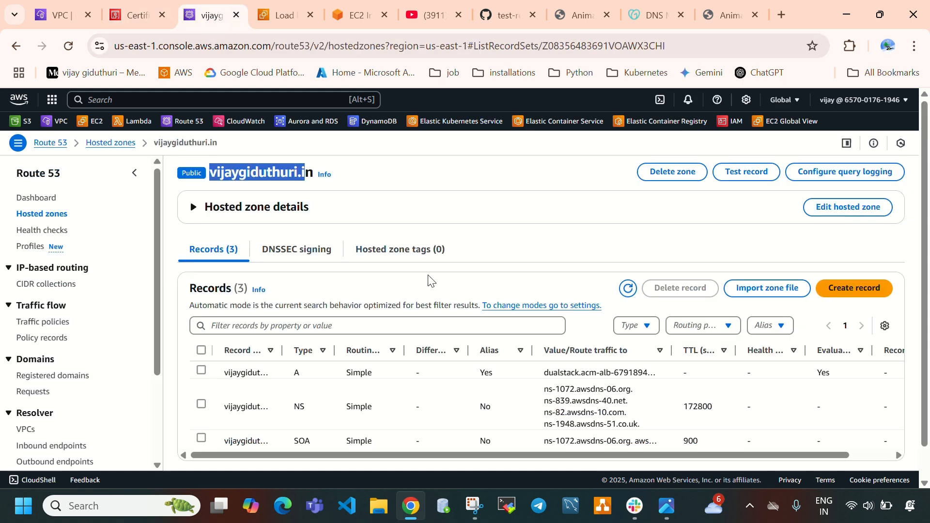
Create the certificate's DNS validation record in Route 53 from its Certificate Manager page for the selected domain
left_click(130, 19)
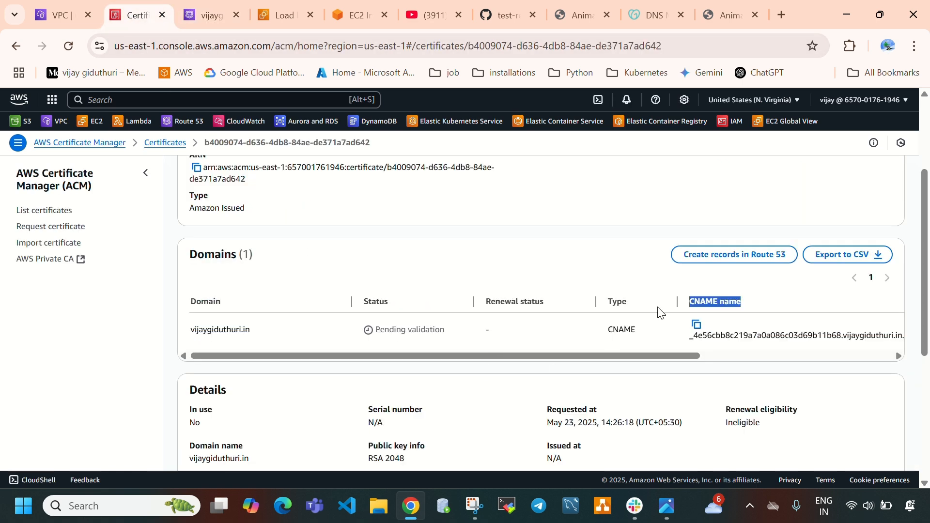
left_click(734, 255)
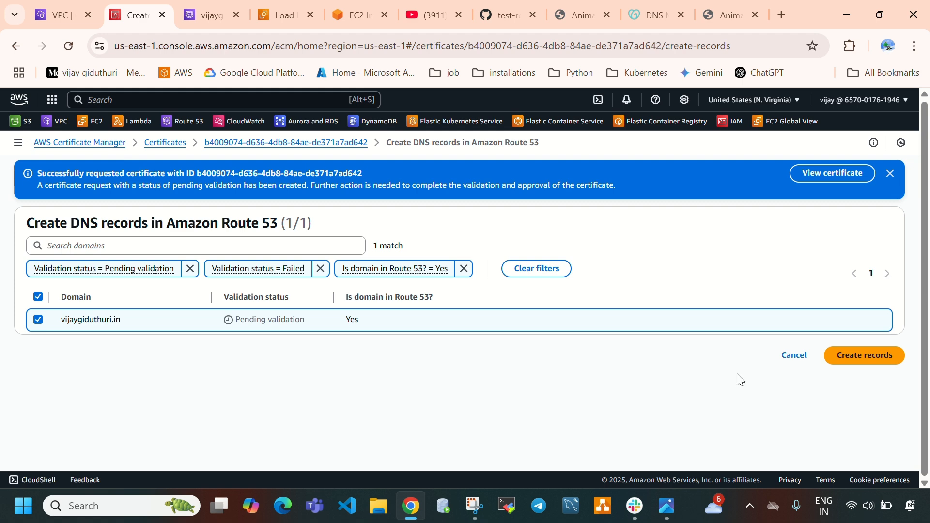
left_click(876, 356)
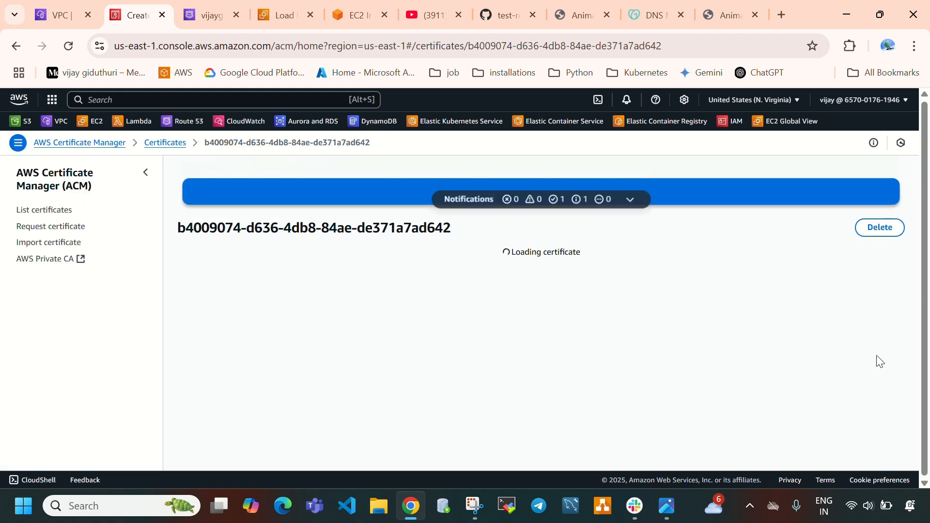
scroll(393, 356, "down", 3)
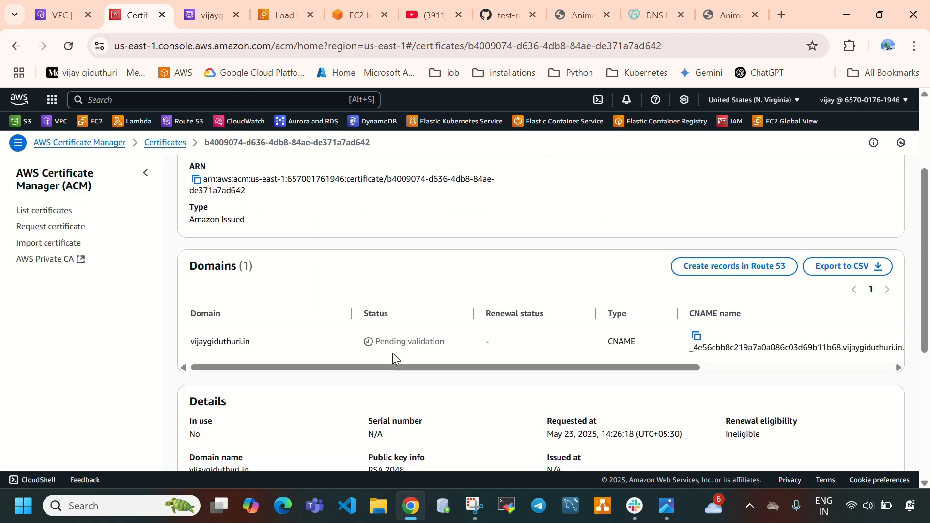
scroll(510, 394, "up", 3)
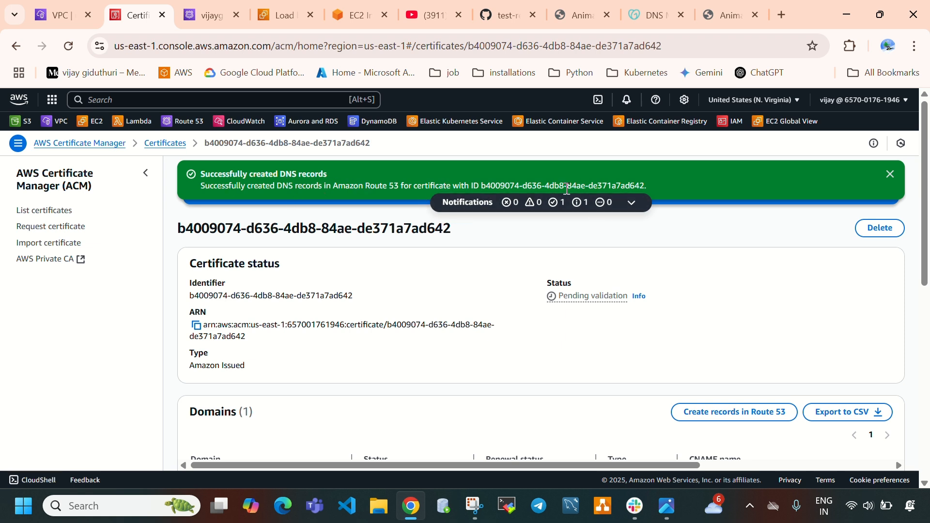
Refresh the hosted zone's records, widen the Record name column, and compare the CNAME record with the certificate's CNAME name
left_click(211, 20)
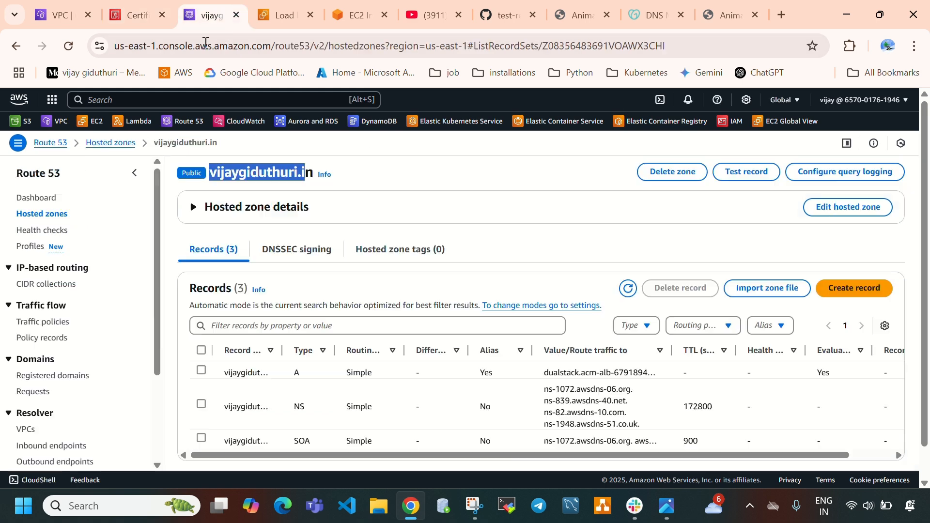
scroll(280, 364, "down", 1)
scroll(297, 353, "up", 1)
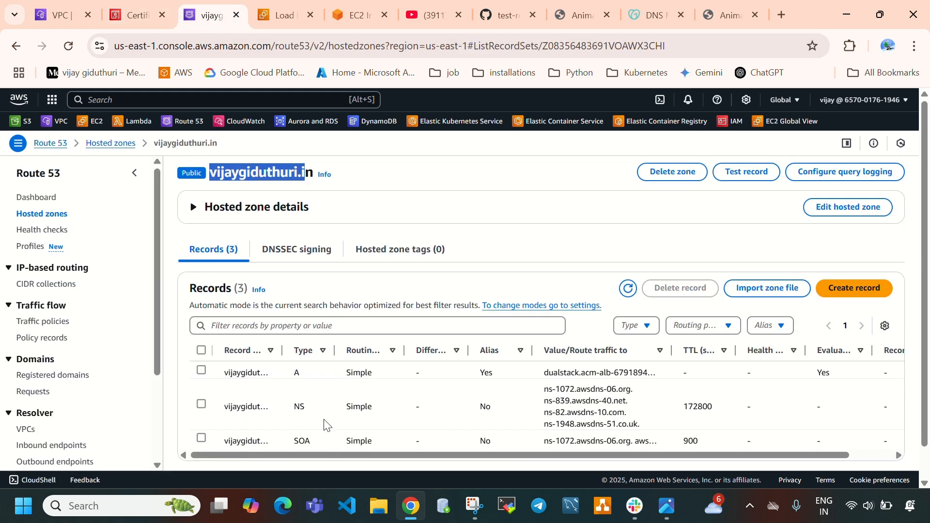
left_click(627, 289)
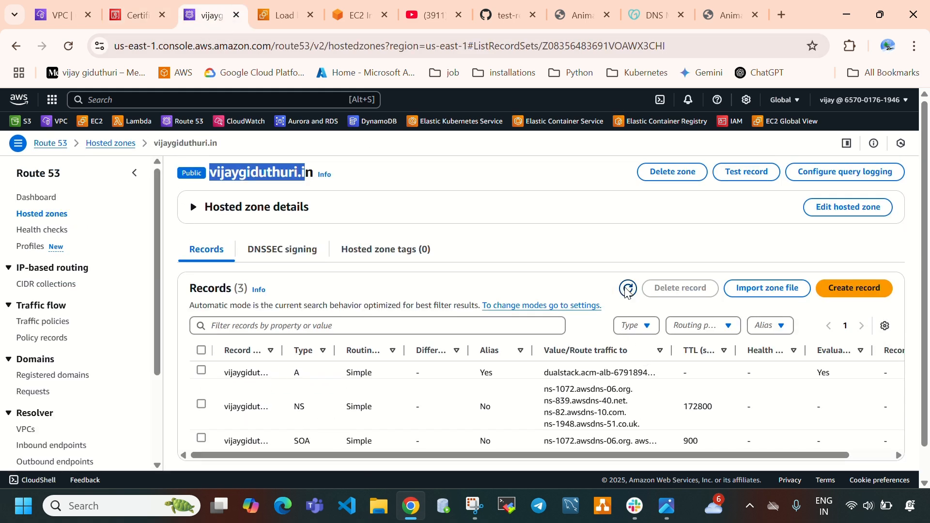
scroll(478, 456, "down", 1)
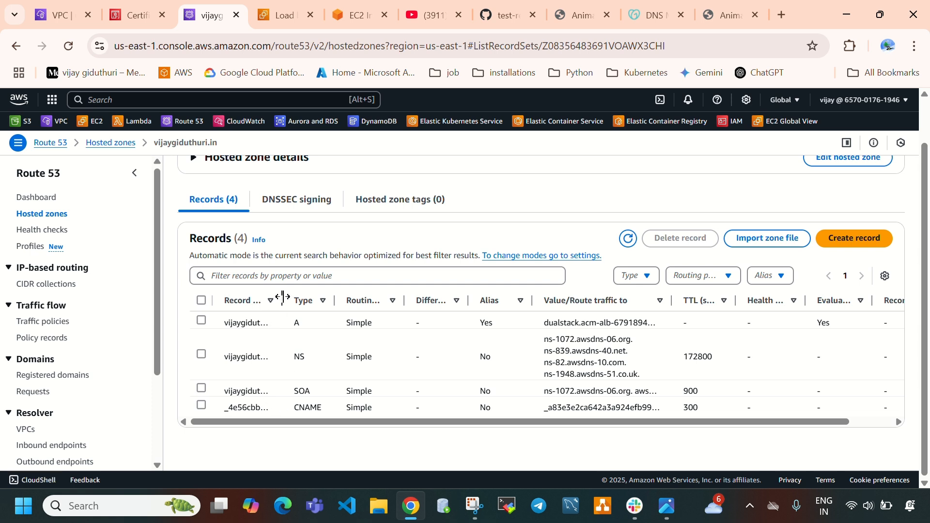
left_click_drag(283, 296, 467, 298)
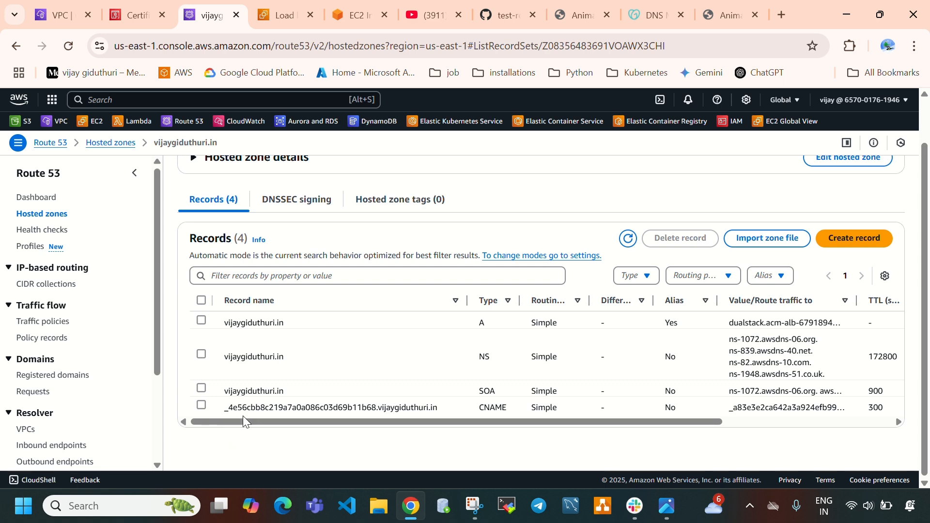
left_click(130, 15)
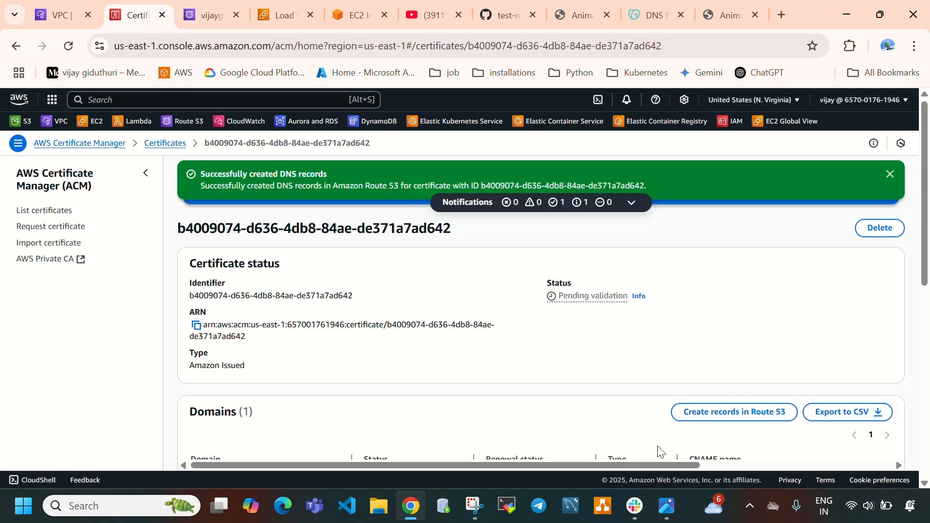
scroll(660, 449, "down", 3)
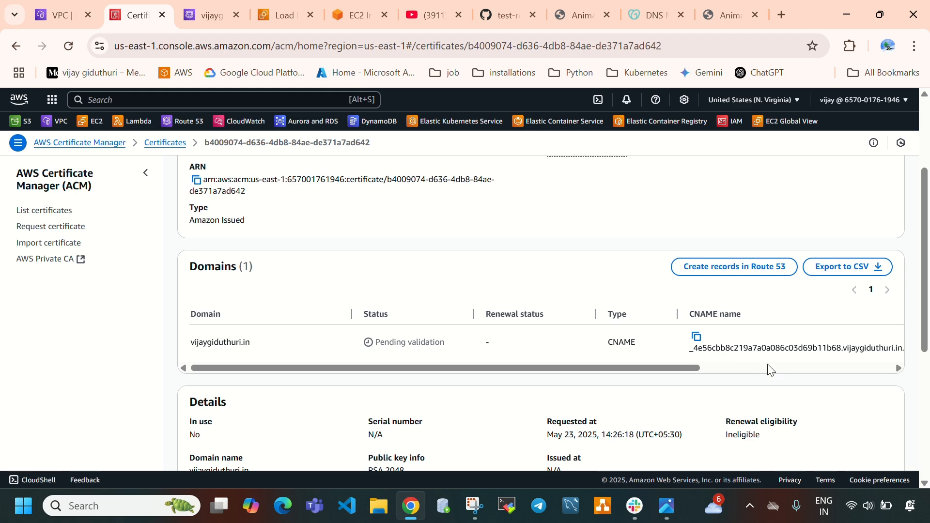
Check the certificate's CNAME record in the Route 53 hosted zone and narrow the Record name column
left_click(206, 19)
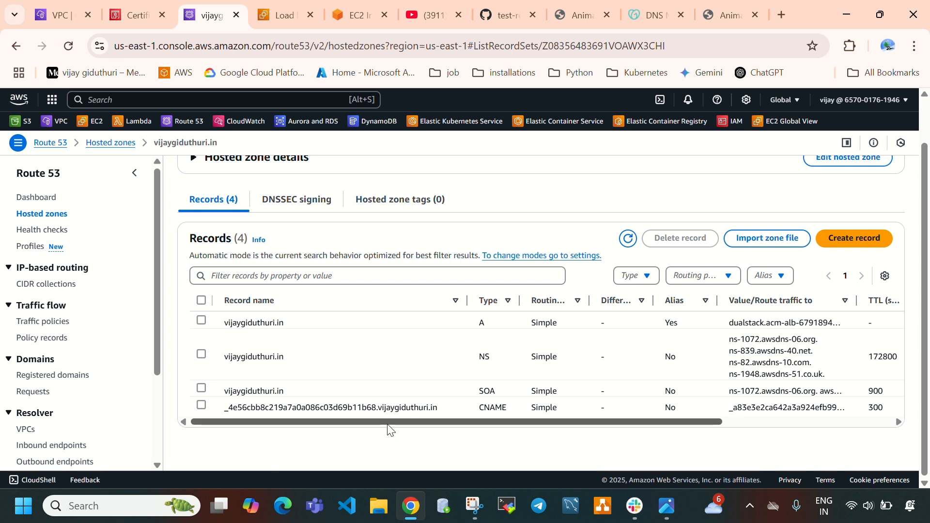
left_click_drag(467, 300, 327, 304)
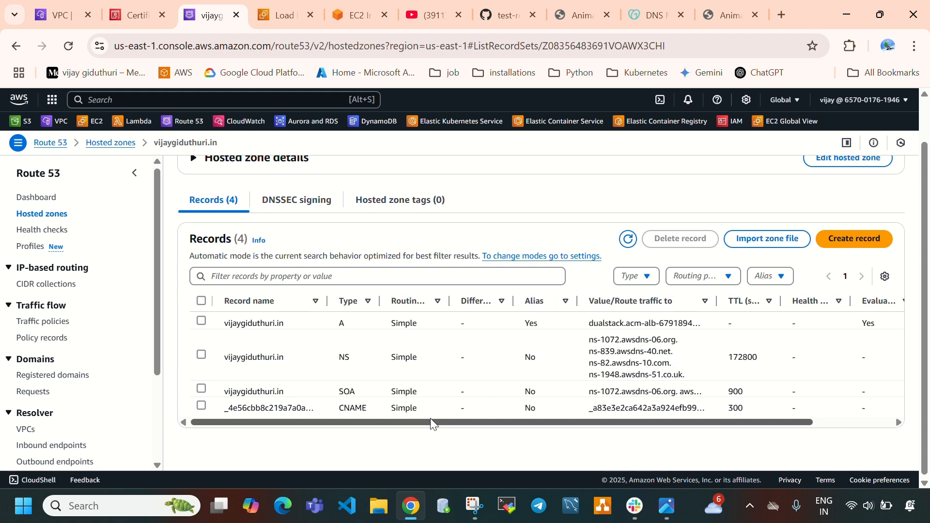
scroll(387, 339, "up", 2)
Dismiss the DNS records notification in Certificate Manager and check the certificate's status in the certificate list and on its details page
left_click(152, 22)
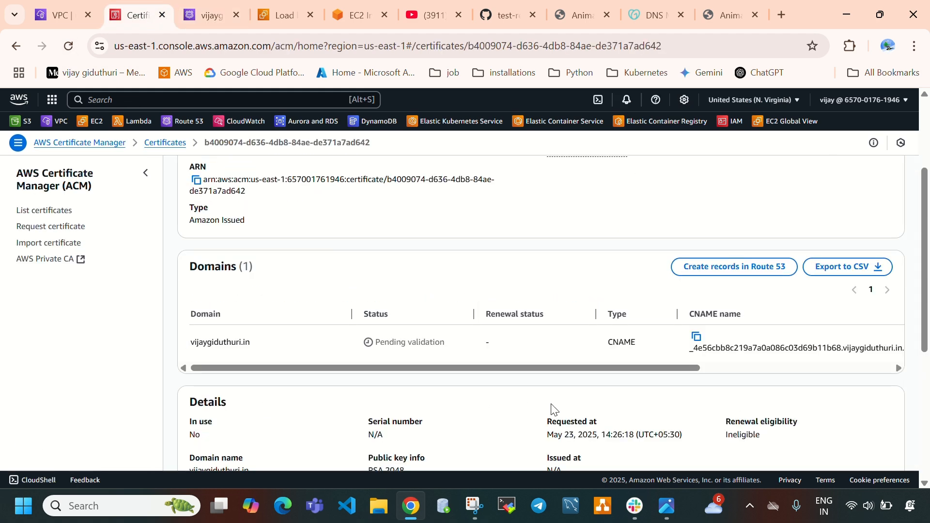
scroll(537, 362, "up", 3)
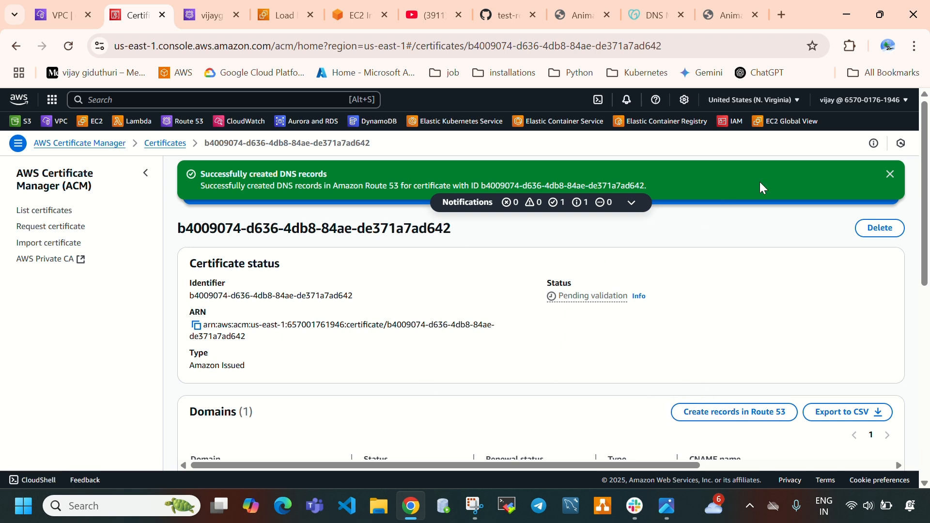
left_click(889, 175)
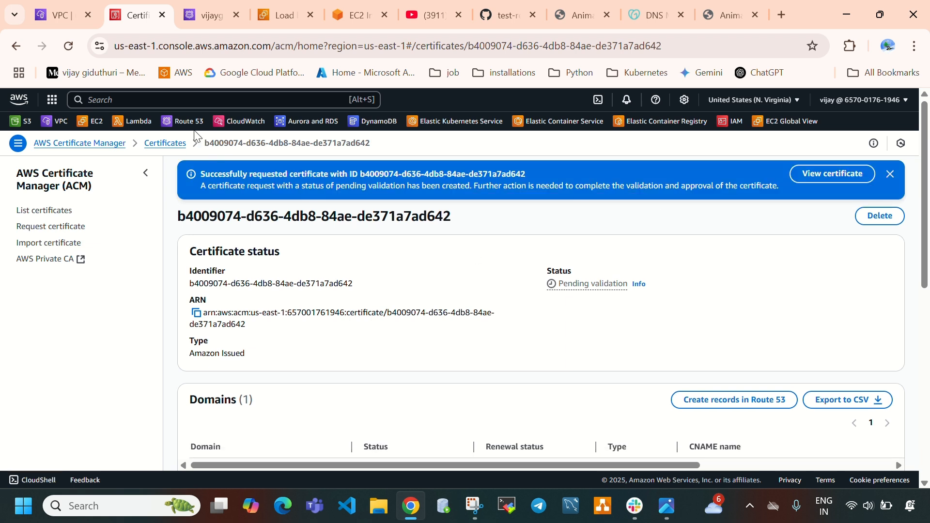
left_click(52, 213)
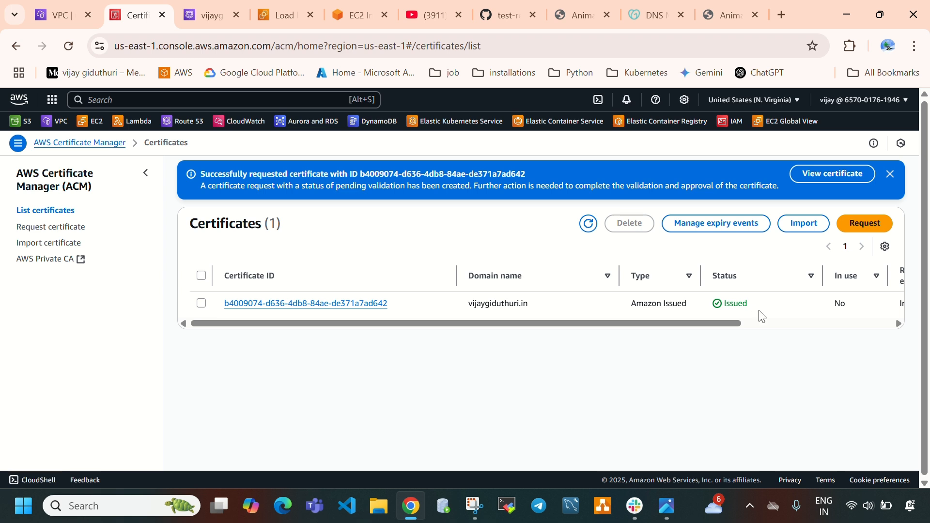
left_click_drag(758, 313, 727, 309)
left_click(385, 303)
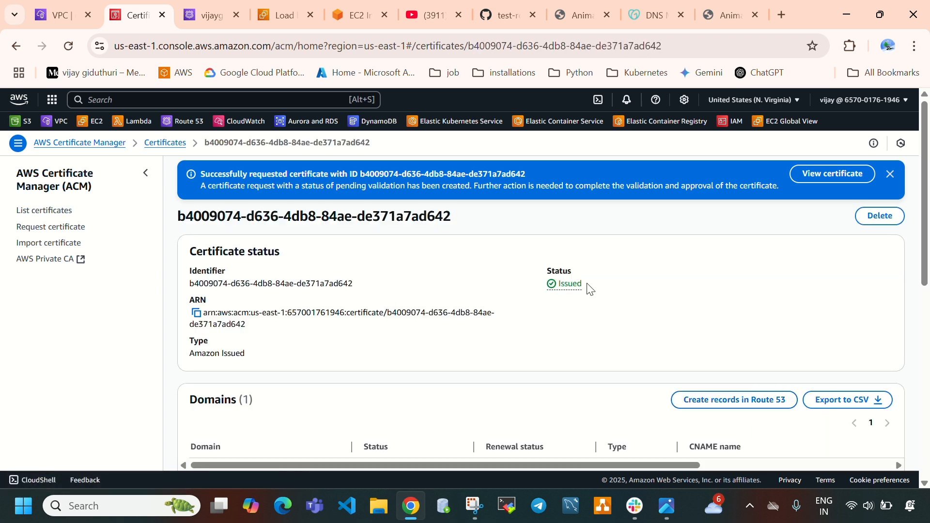
double_click(562, 290)
Open the listeners and rules of the acm-alb load balancer in EC2 and check the website's address against them
left_click(716, 19)
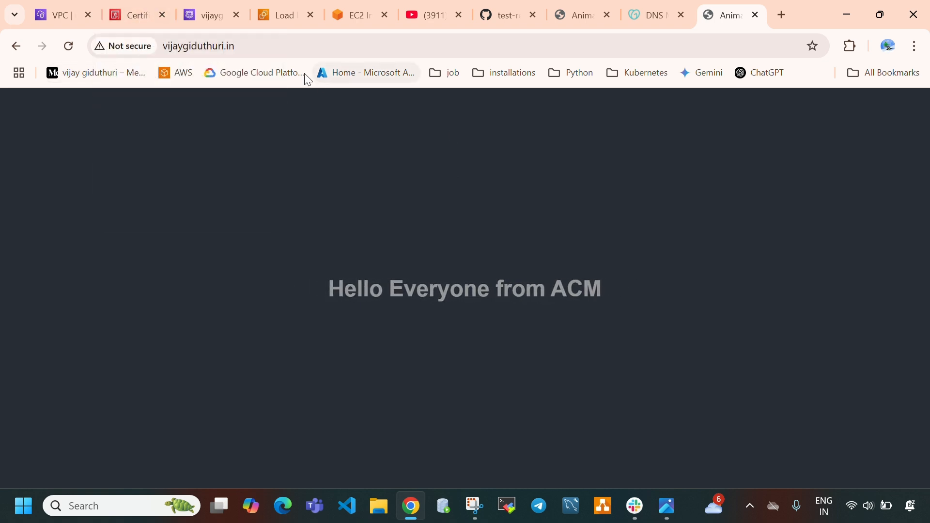
left_click(277, 14)
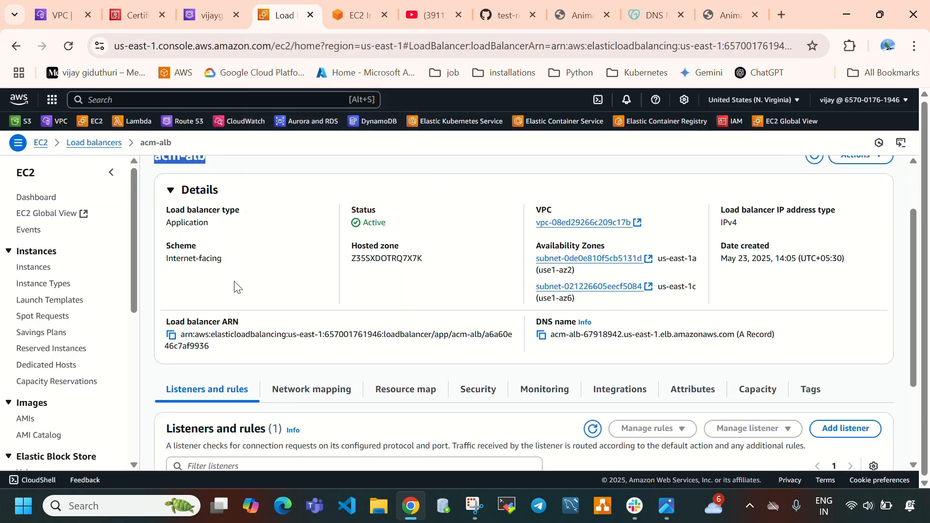
scroll(43, 336, "down", 6)
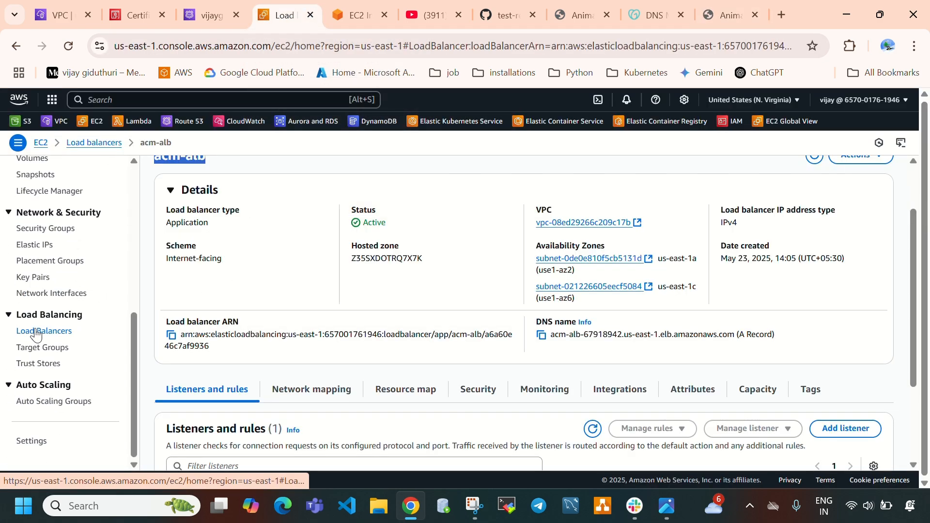
left_click(45, 333)
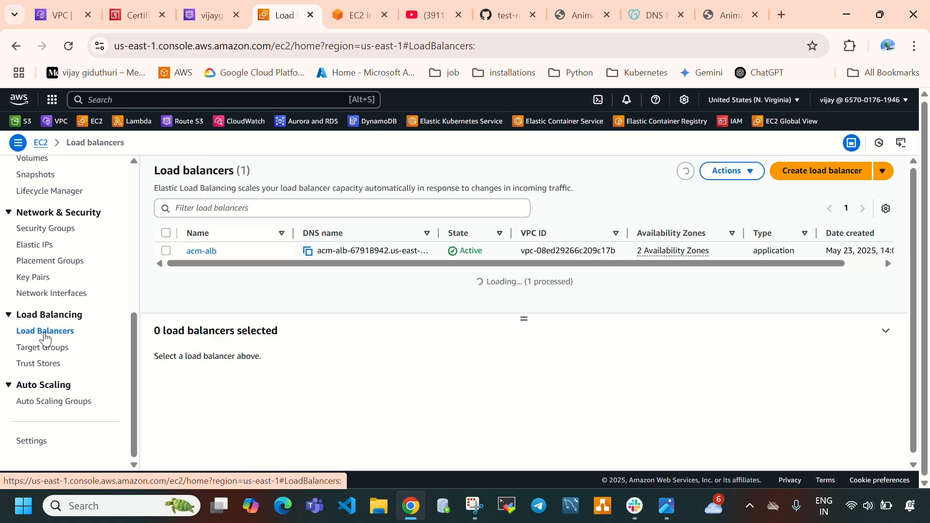
left_click(166, 256)
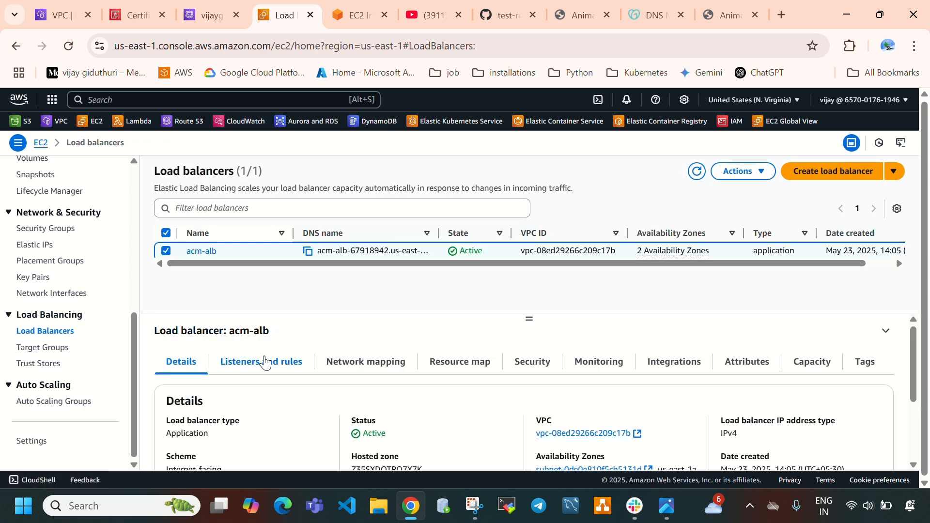
left_click(264, 362)
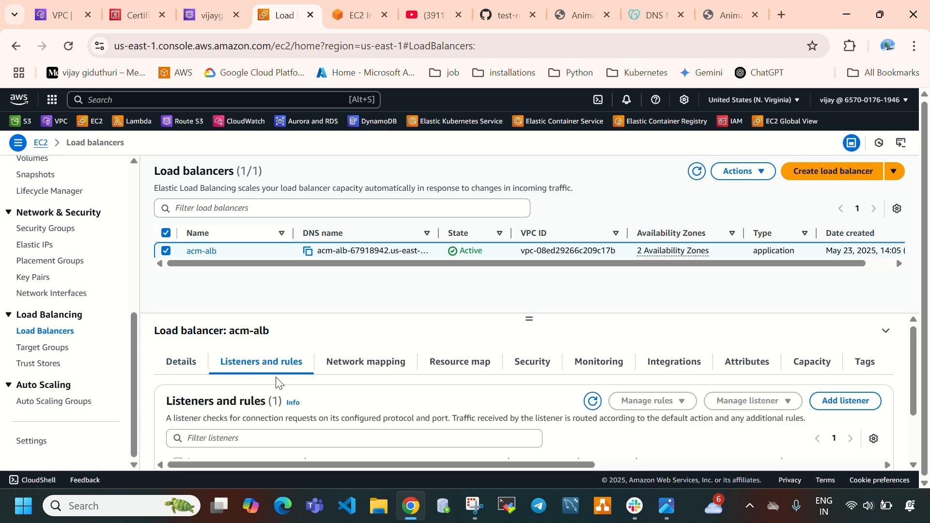
scroll(587, 357, "down", 2)
left_click_drag(531, 319, 530, 307)
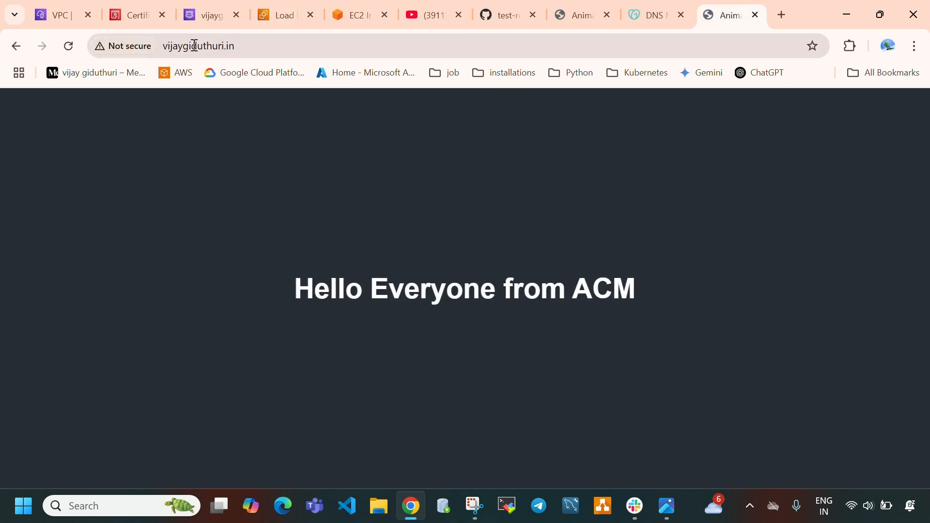
left_click_drag(255, 46, 162, 47)
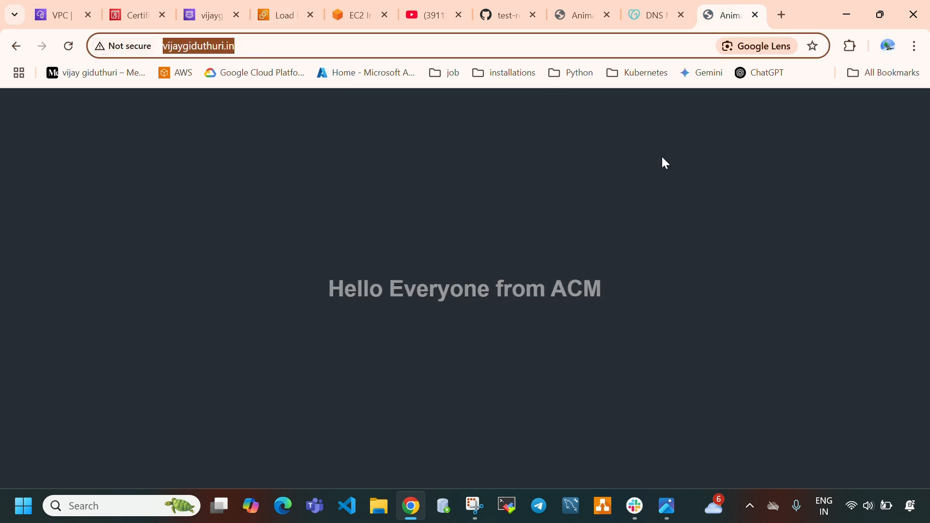
Start adding a listener to acm-alb with protocol HTTPS and port 443
left_click(272, 16)
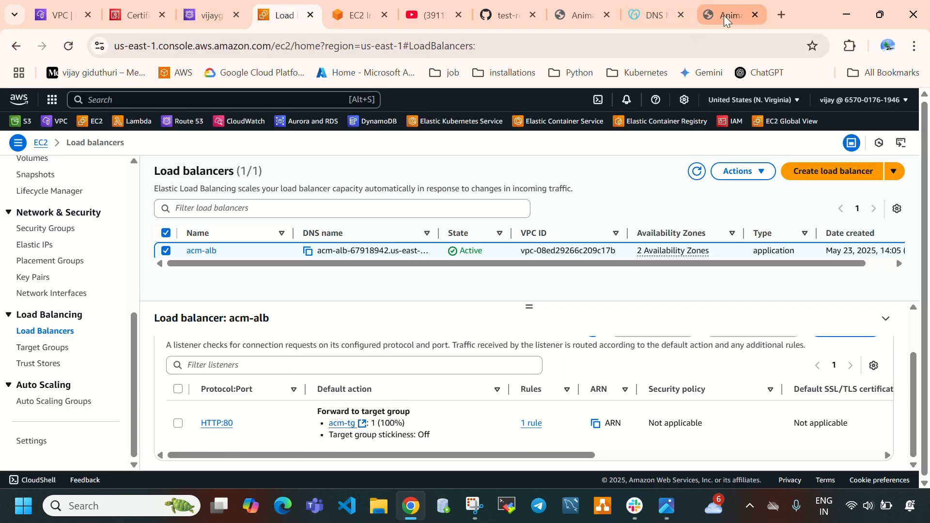
scroll(673, 378, "up", 2)
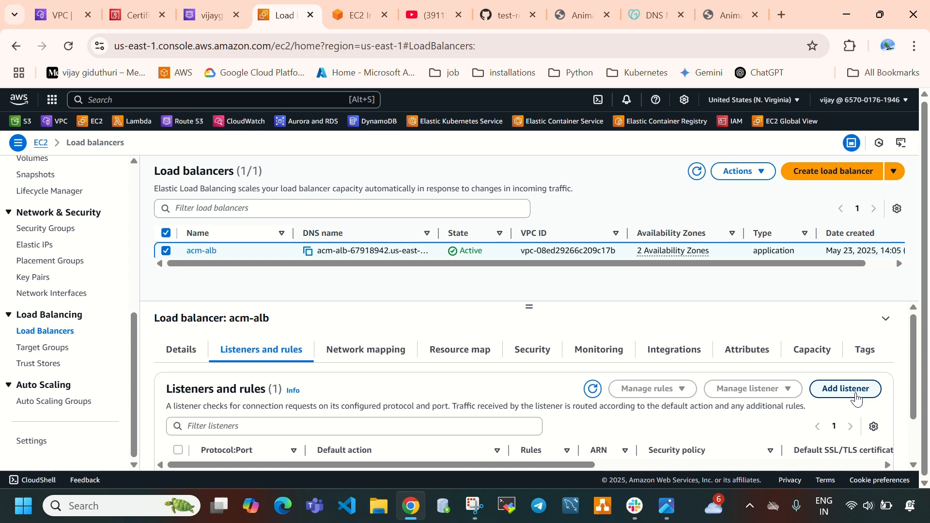
left_click(846, 389)
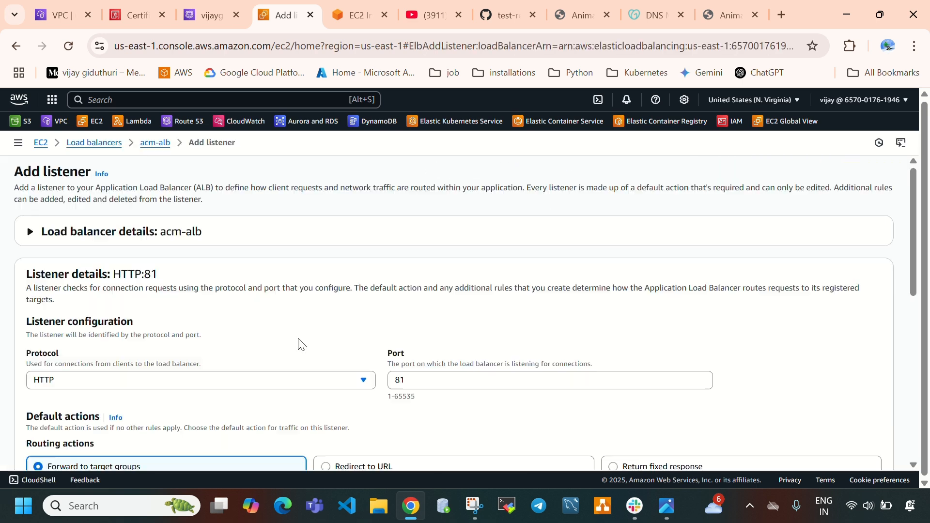
scroll(173, 288, "down", 1)
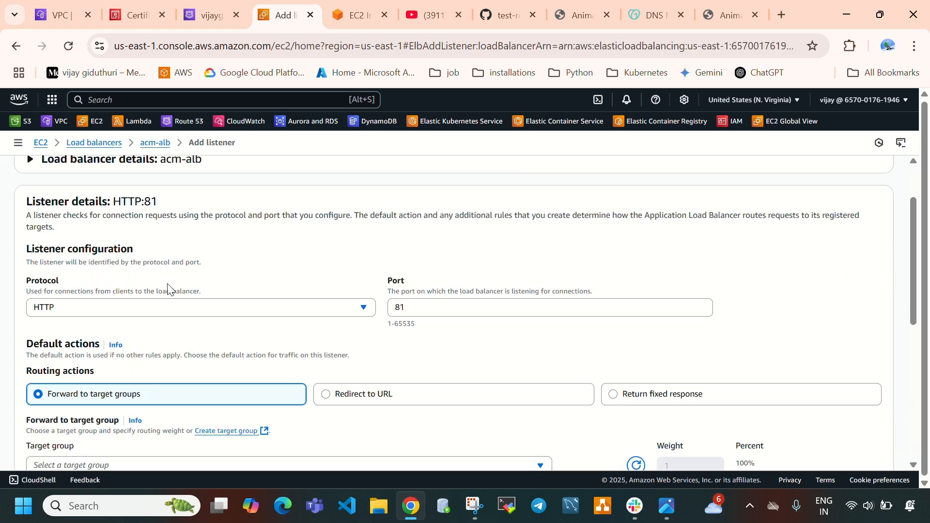
left_click(145, 311)
left_click(146, 349)
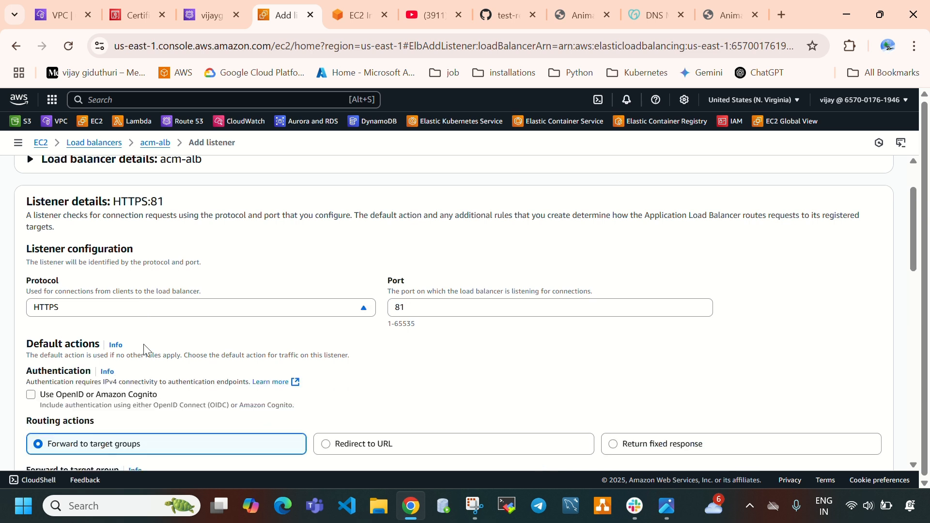
left_click_drag(426, 307, 396, 305)
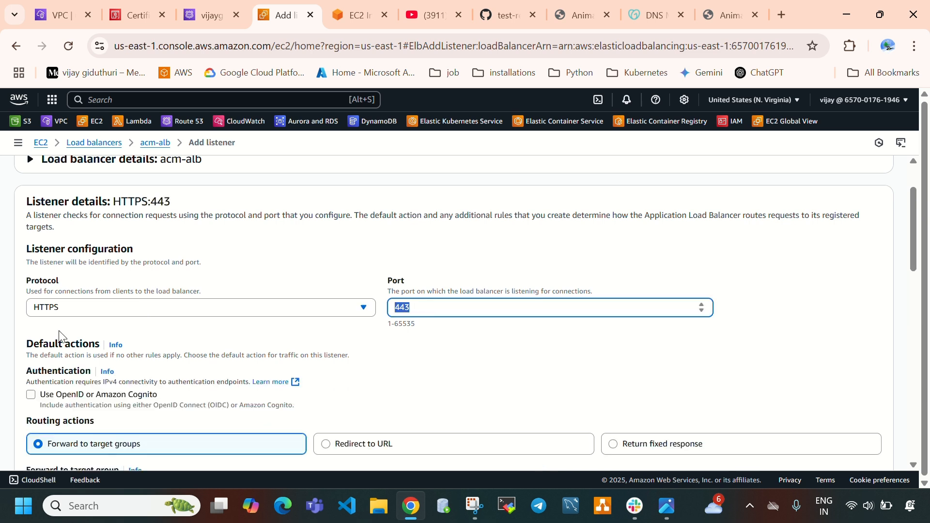
scroll(427, 310, "down", 3)
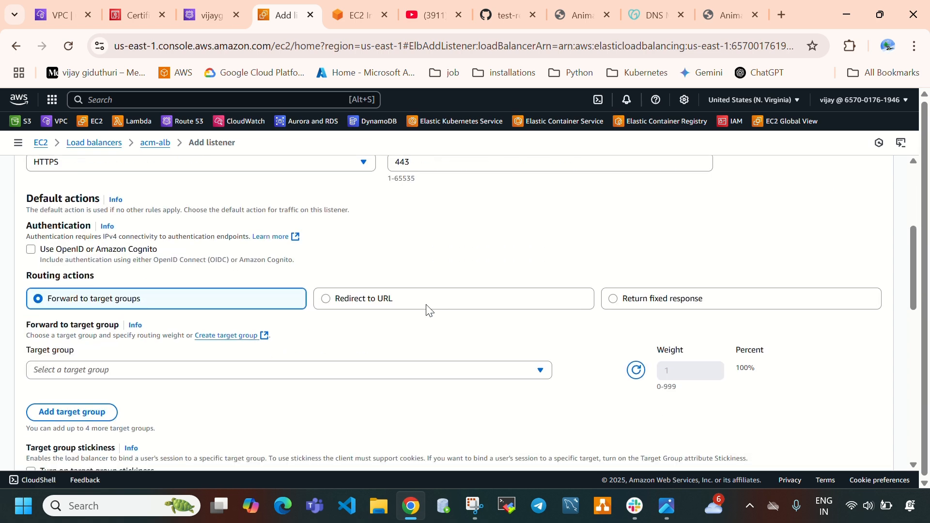
left_click(369, 307)
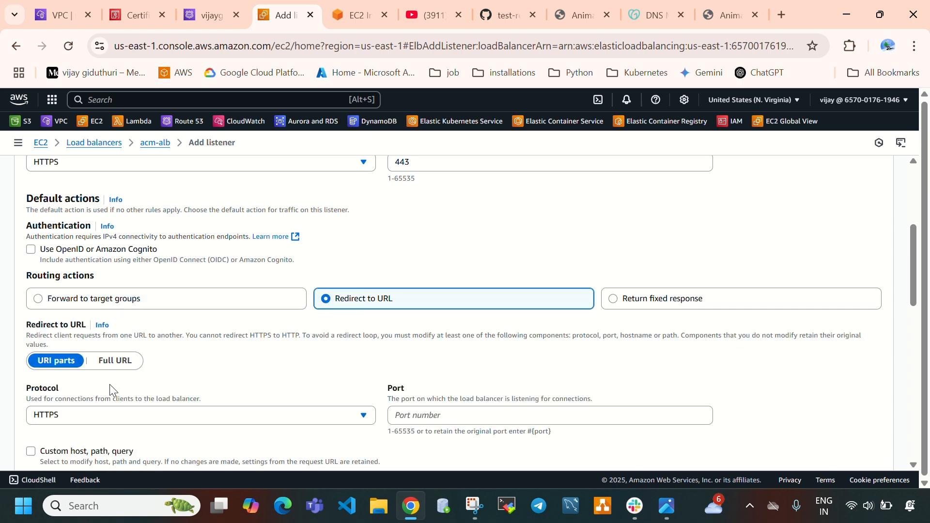
scroll(109, 384, "down", 2)
left_click(415, 343)
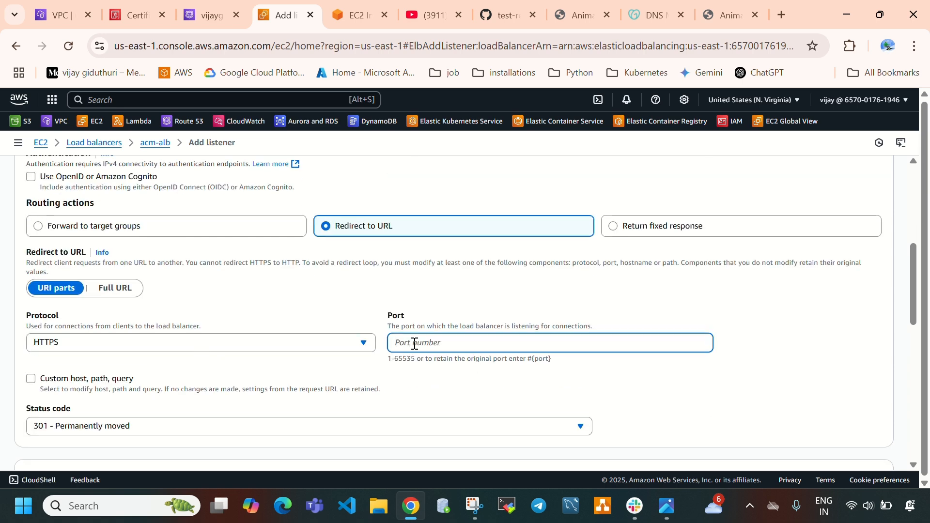
left_click(152, 228)
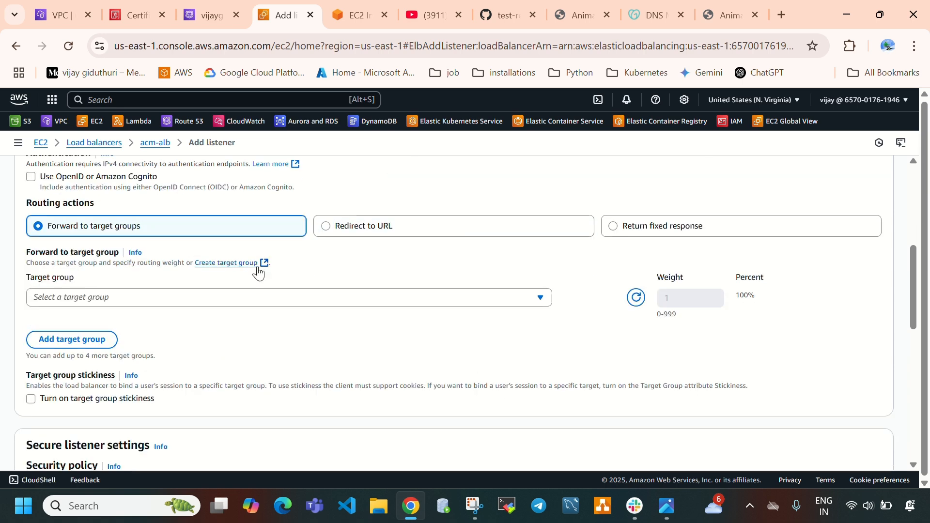
Choose acm-tg as the target group that the HTTPS listener's default action forwards to
left_click(231, 304)
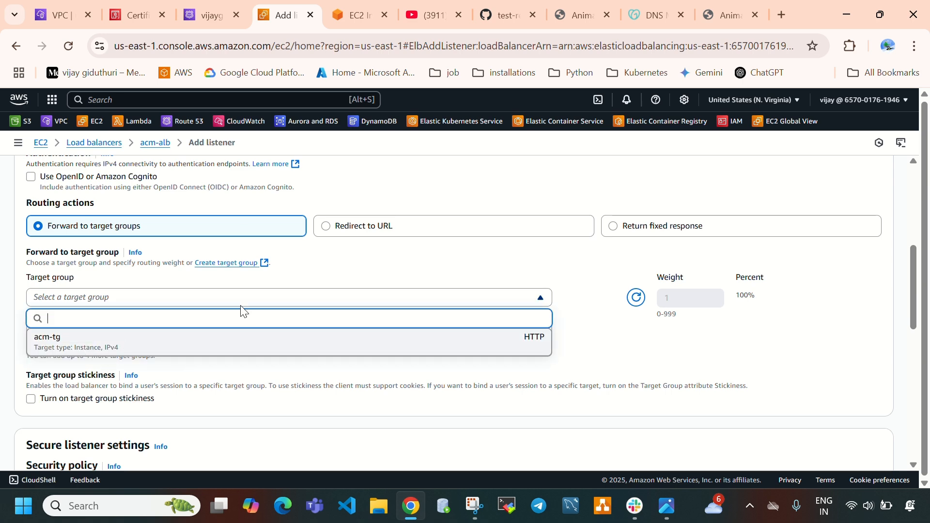
scroll(404, 343, "up", 3)
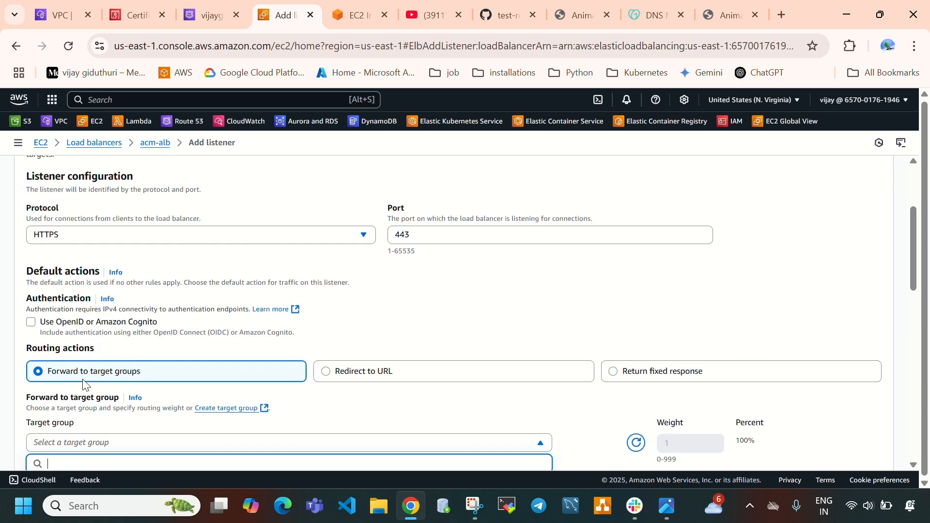
scroll(220, 371, "down", 2)
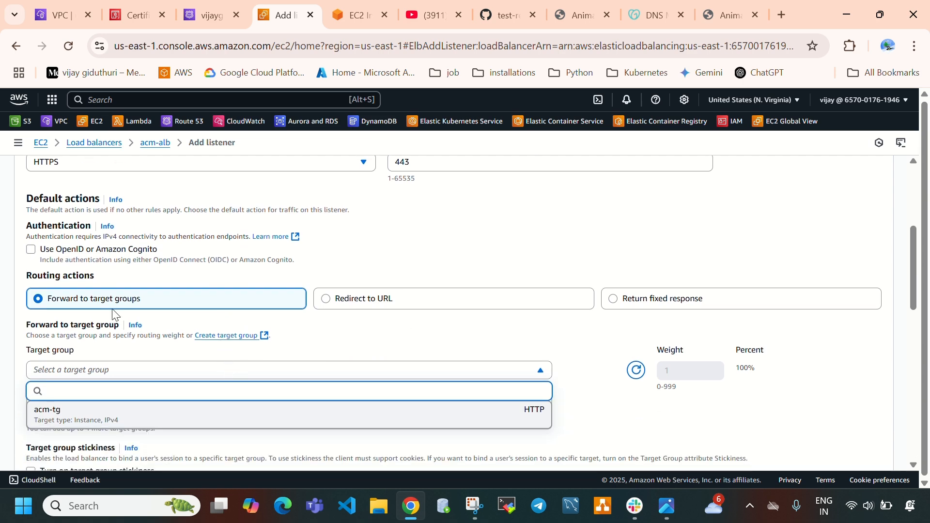
scroll(187, 334, "down", 2)
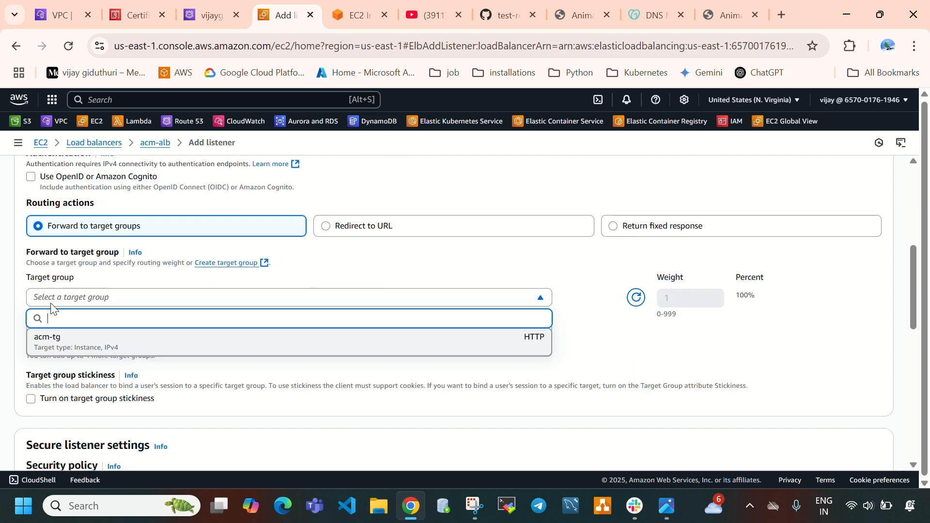
left_click(85, 341)
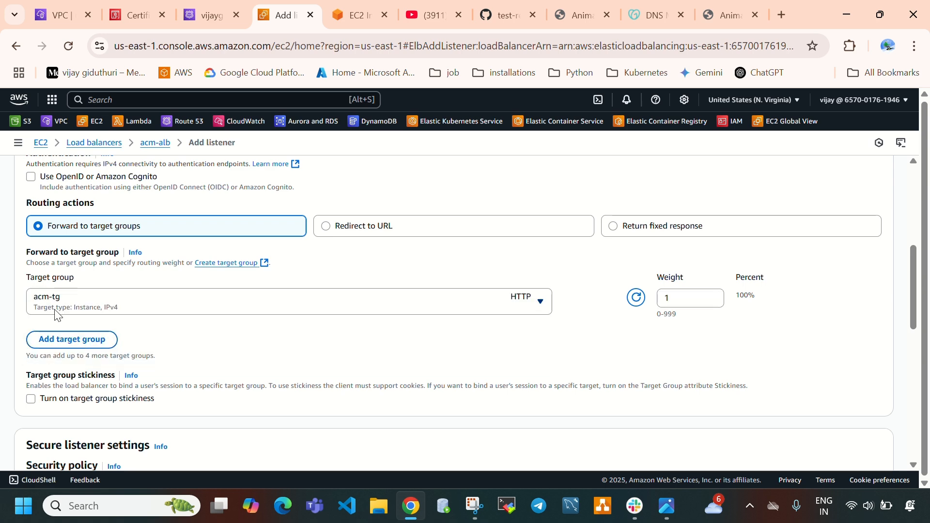
Choose the domain's ACM certificate as the listener's default SSL/TLS server certificate
scroll(280, 319, "down", 1)
scroll(280, 319, "down", 3)
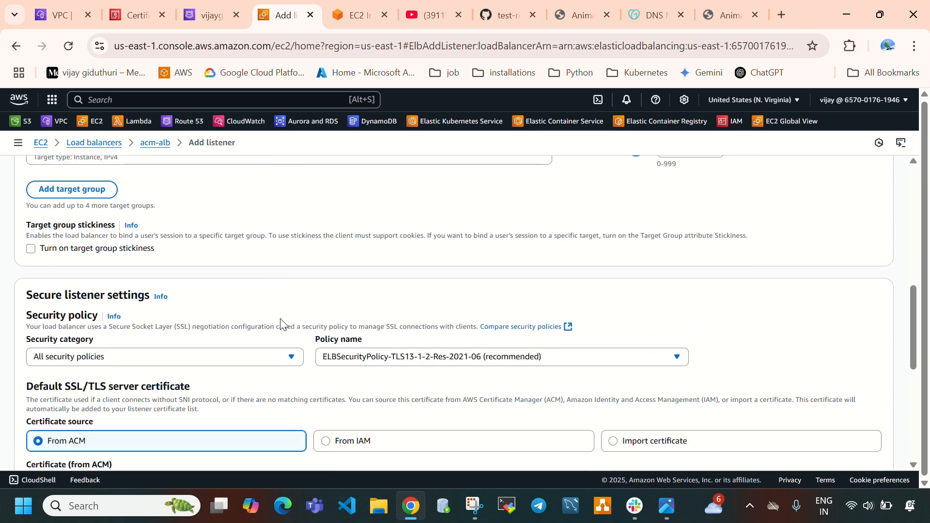
scroll(281, 323, "down", 1)
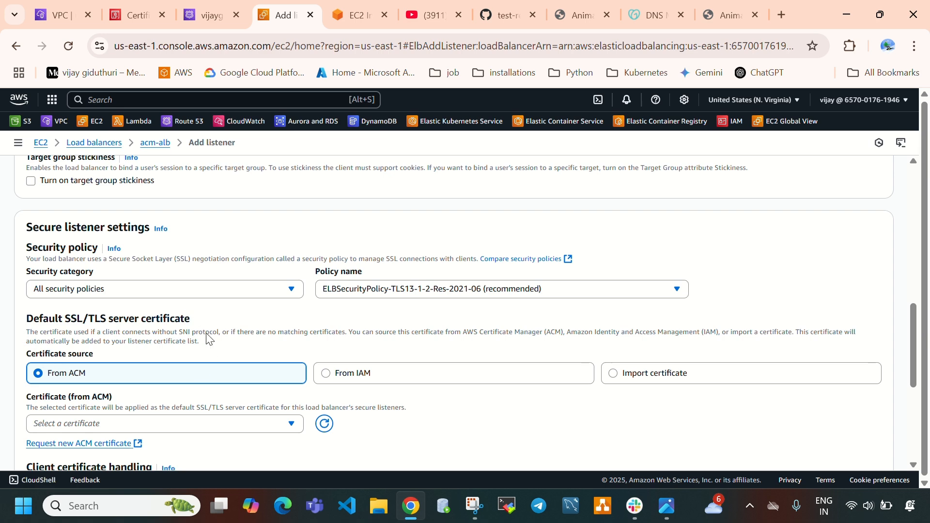
scroll(235, 361, "down", 1)
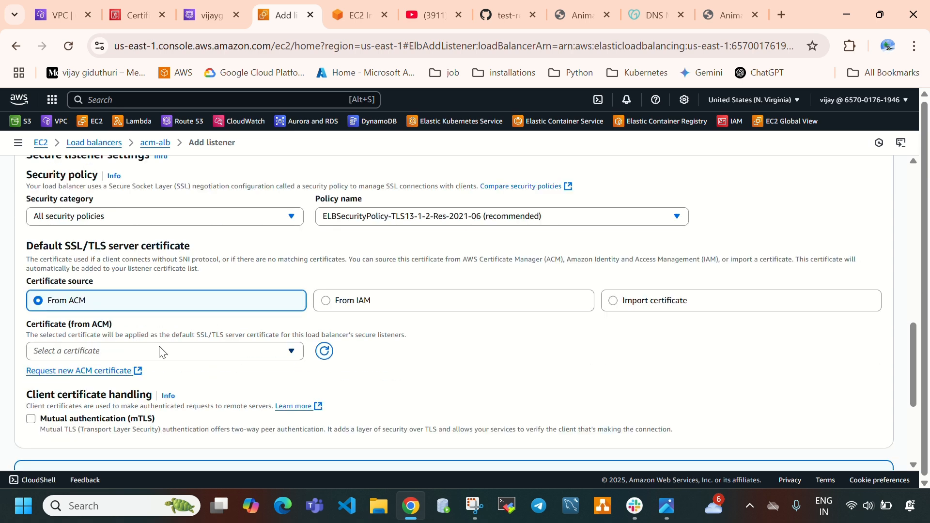
left_click(160, 352)
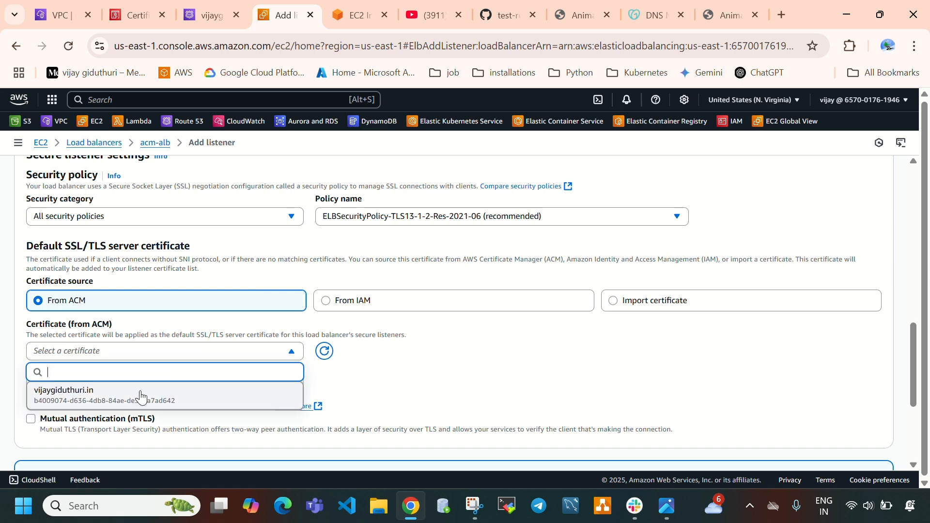
left_click(142, 398)
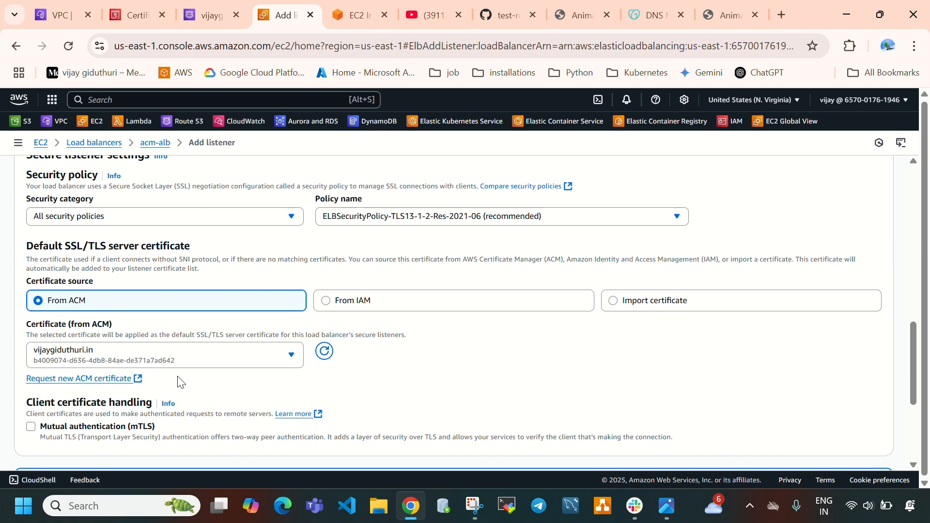
Add the configured HTTPS:443 listener to the acm-alb load balancer and go through its listeners list
scroll(239, 355, "down", 4)
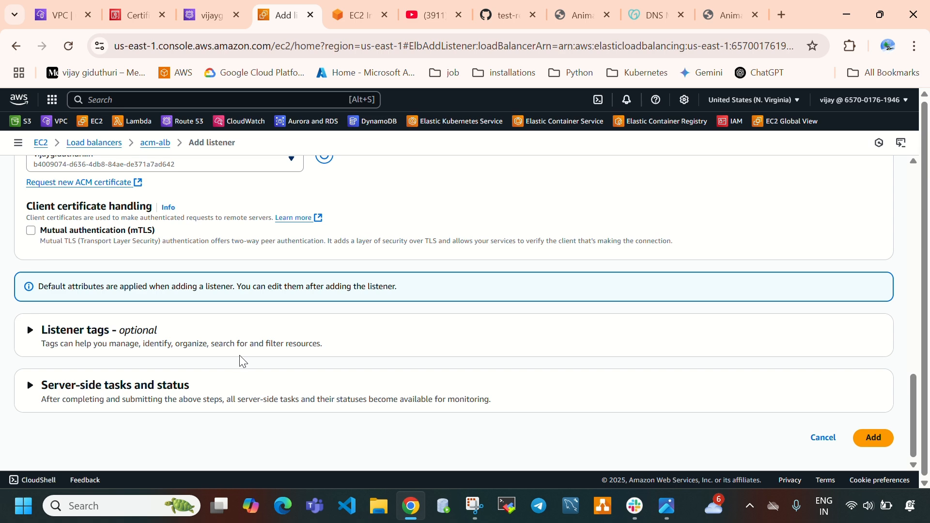
left_click(875, 442)
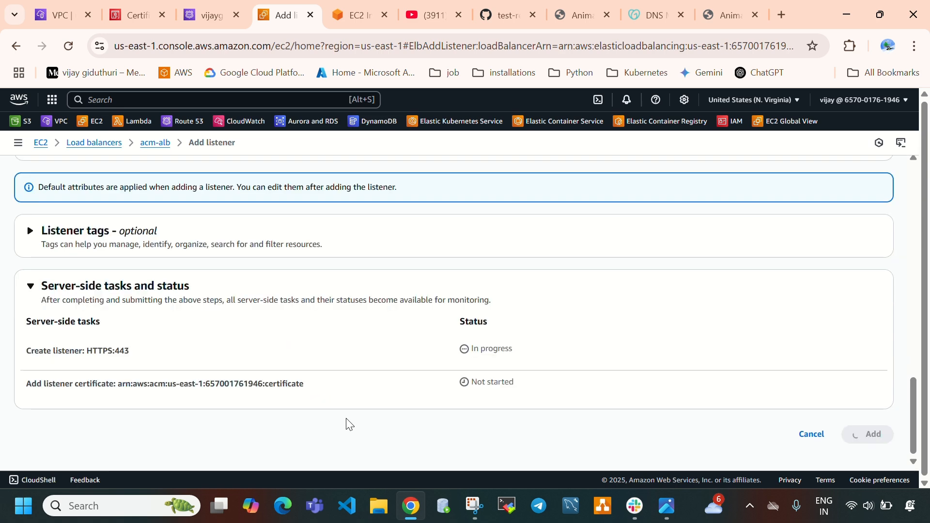
scroll(247, 394, "down", 4)
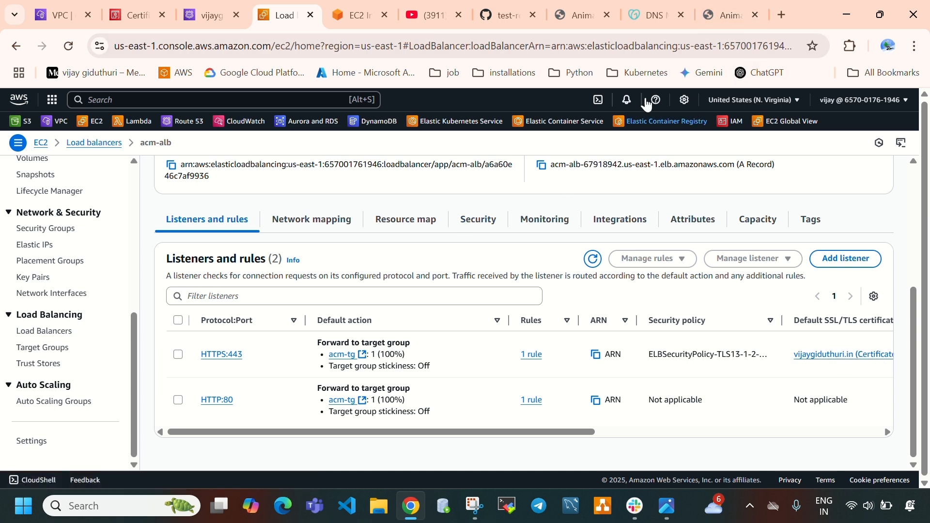
Check the website's connection security and the certificate's status in Certificate Manager, and return to the acm-alb load balancer
left_click(719, 14)
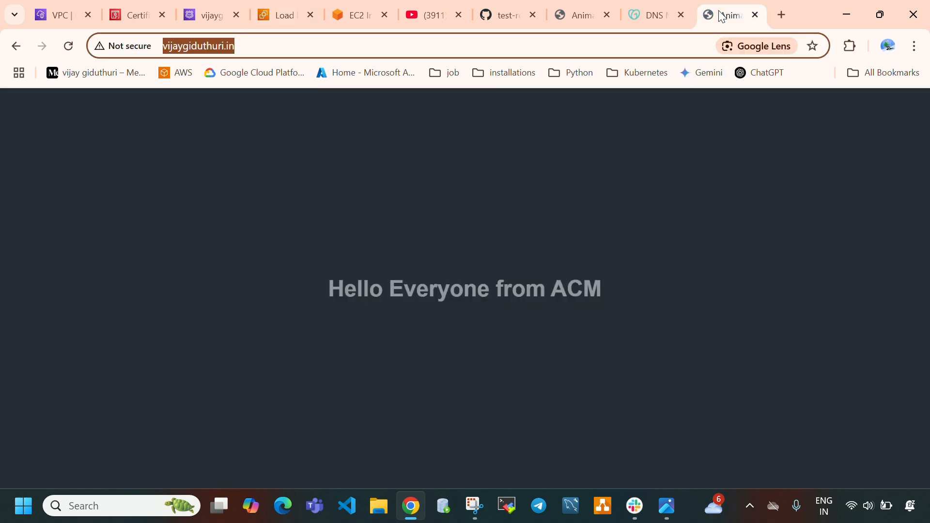
left_click(140, 10)
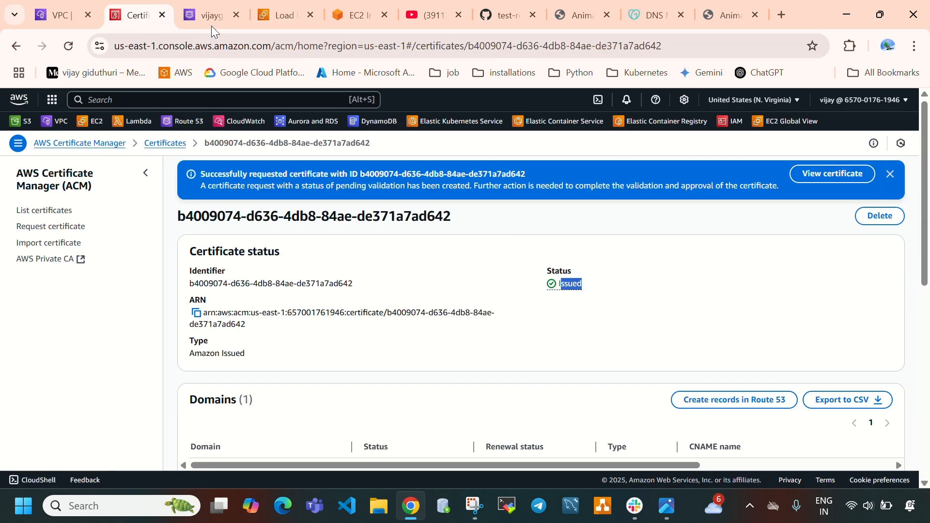
left_click(282, 14)
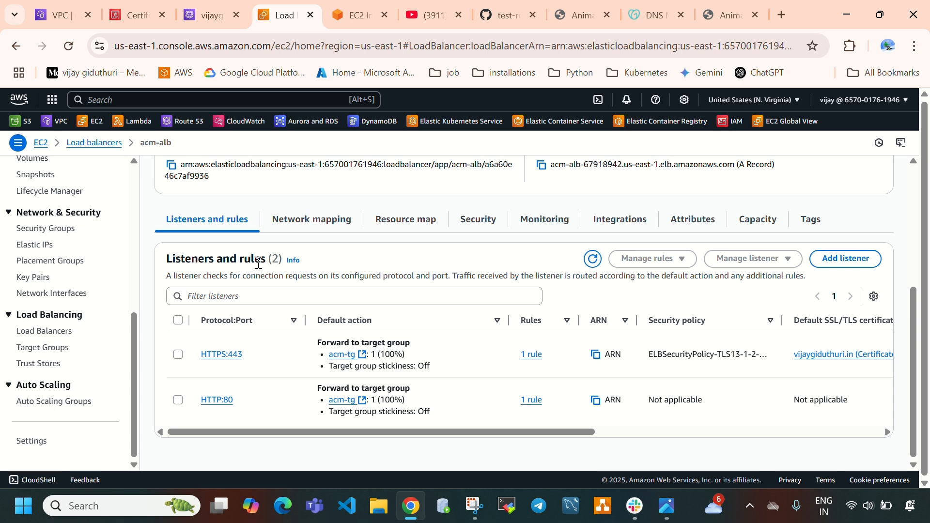
Open the acm-sg security group attached to acm-alb and start editing its inbound rules
left_click(483, 219)
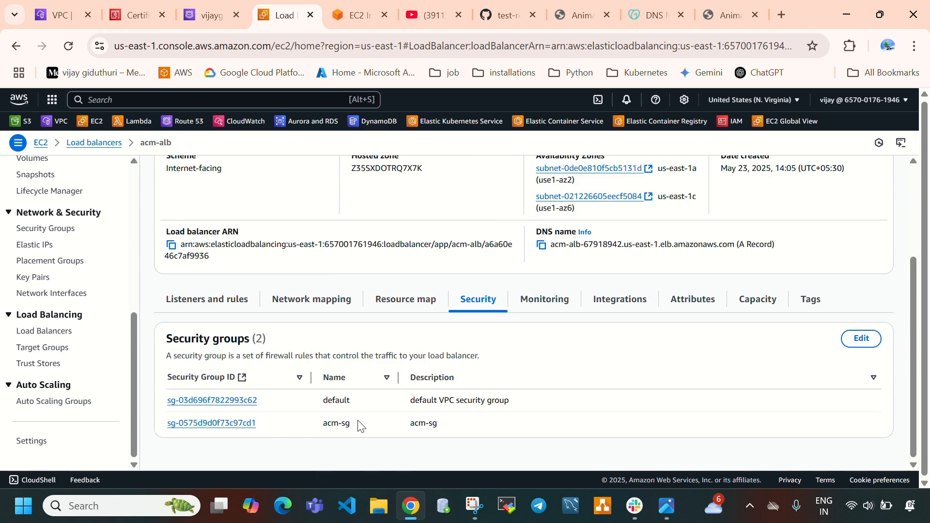
left_click_drag(361, 426, 332, 425)
left_click(247, 422)
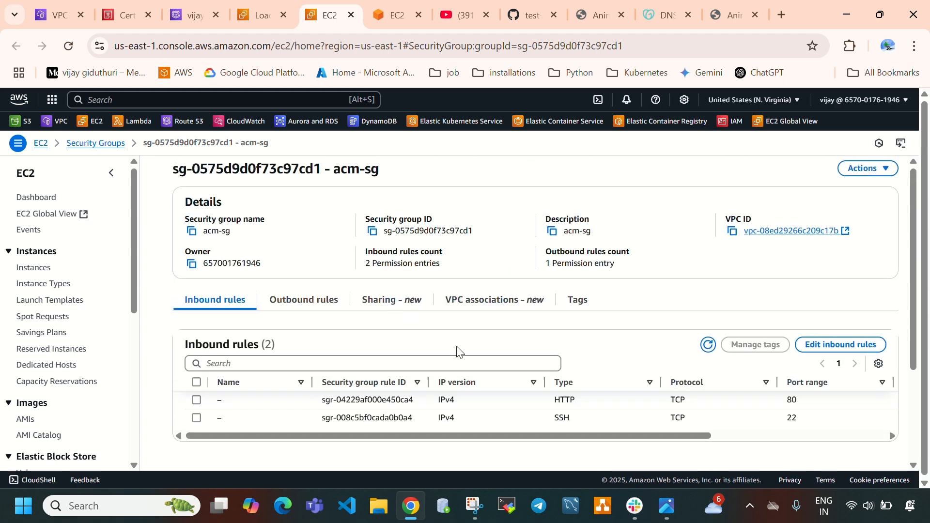
left_click(832, 345)
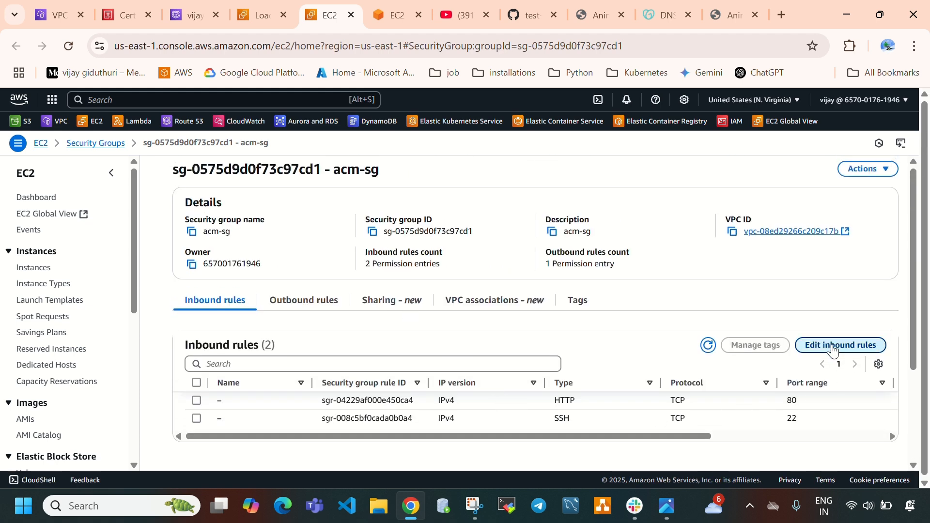
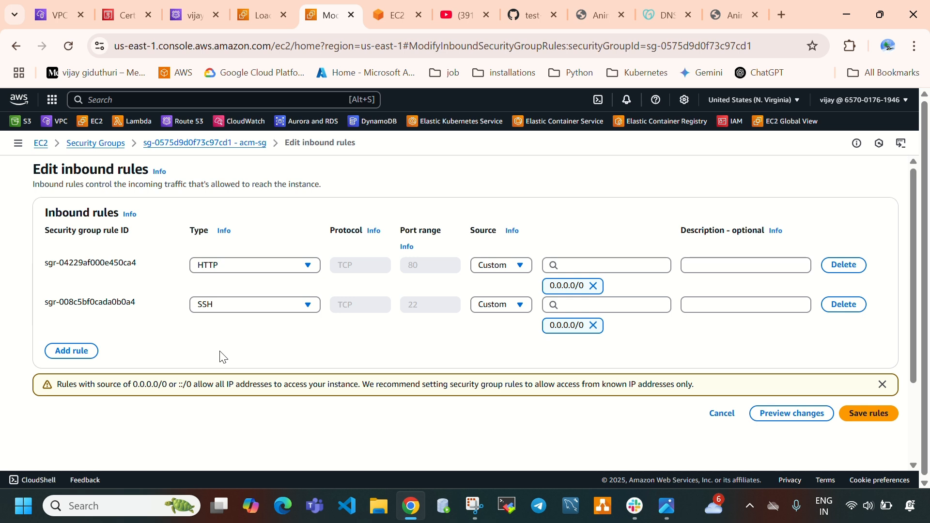
Add an HTTPS inbound rule on port 443 with source 0.0.0.0/0 to acm-sg and save the rules
left_click(72, 351)
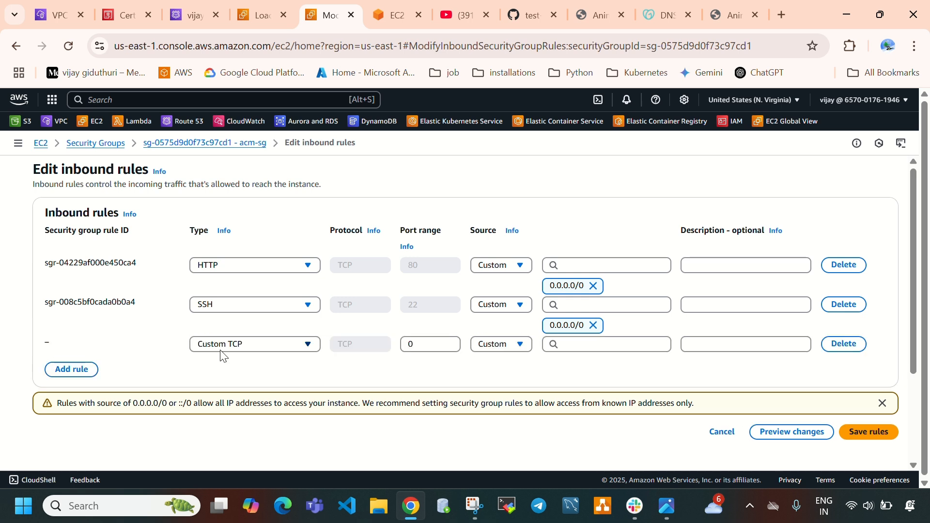
left_click(223, 345)
type("https")
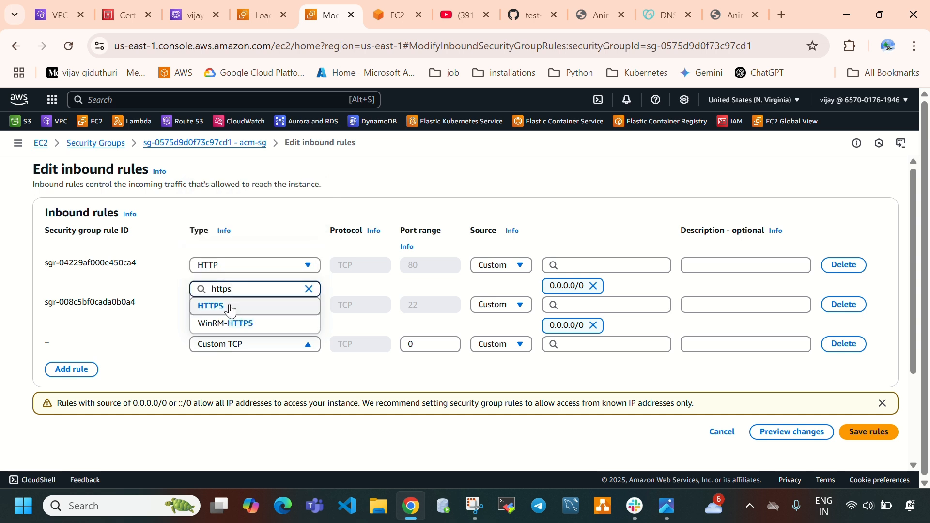
left_click(230, 310)
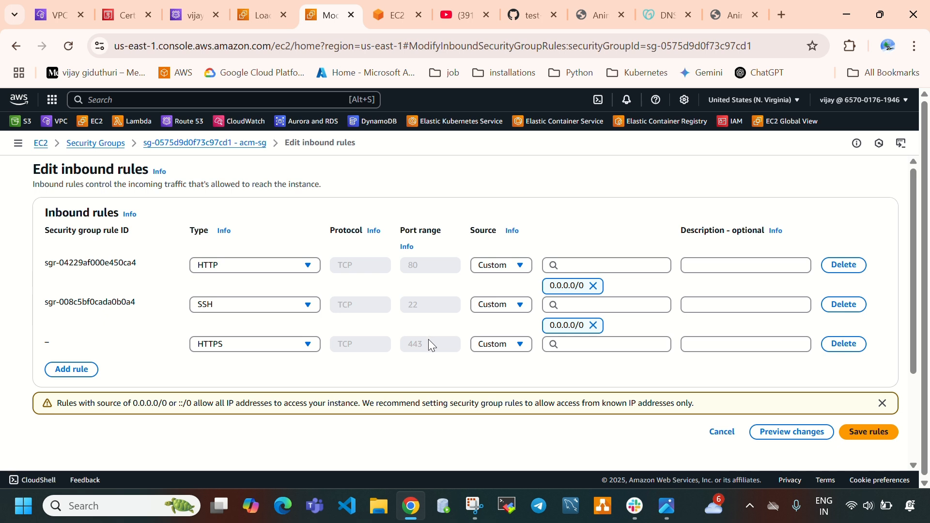
left_click_drag(426, 344, 401, 353)
left_click(487, 345)
left_click(487, 385)
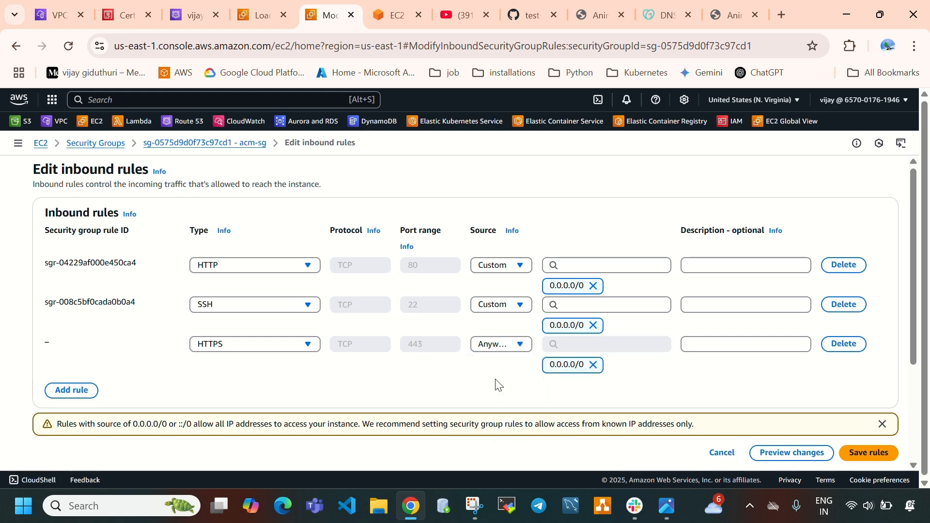
scroll(775, 421, "down", 3)
left_click(865, 309)
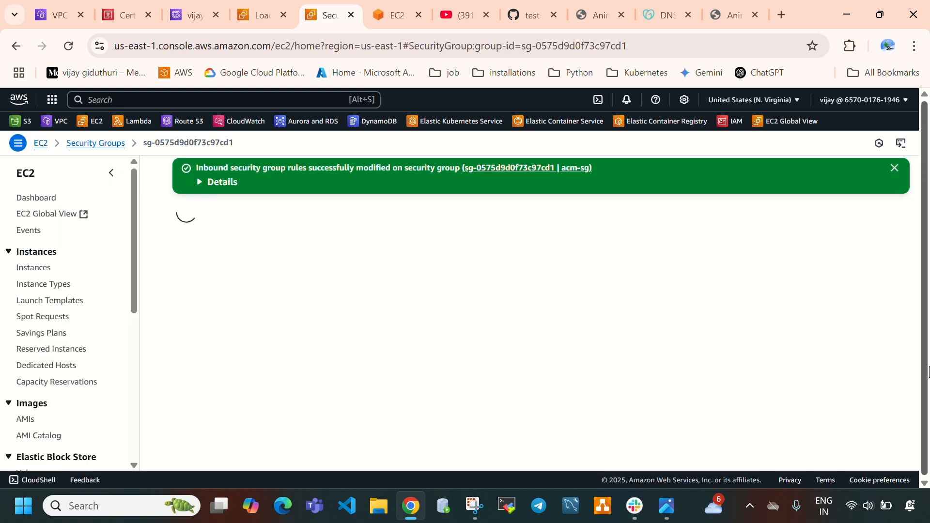
Review acm-sg's inbound rules list and check the new HTTPS rule
scroll(746, 325, "down", 2)
scroll(494, 355, "down", 2)
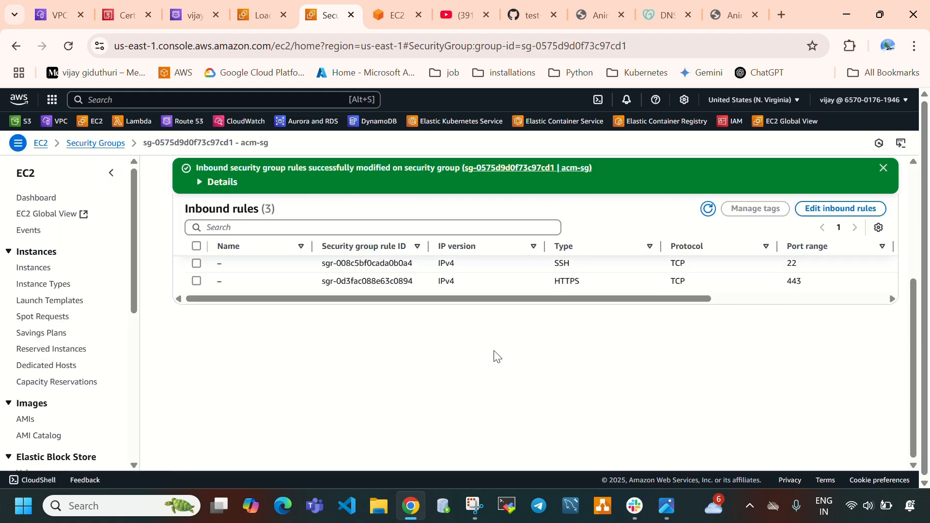
scroll(550, 357, "up", 1)
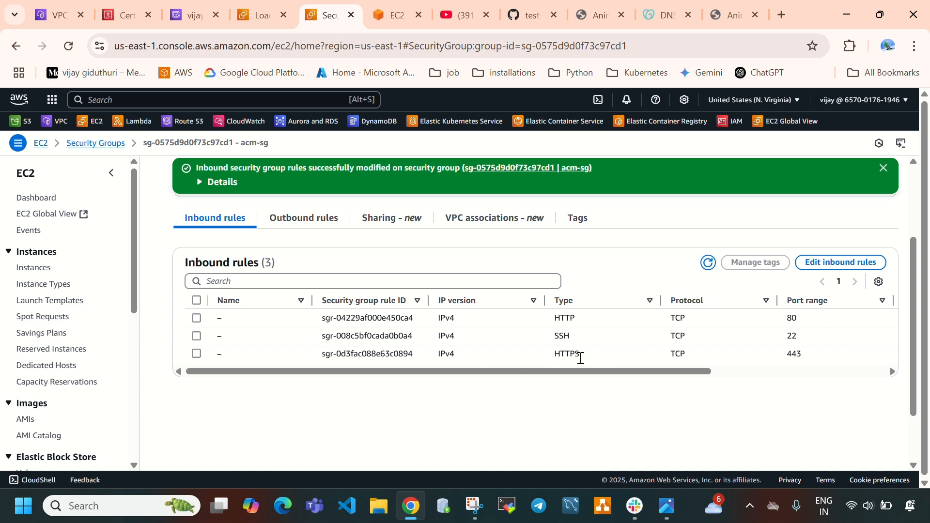
left_click_drag(588, 356, 554, 356)
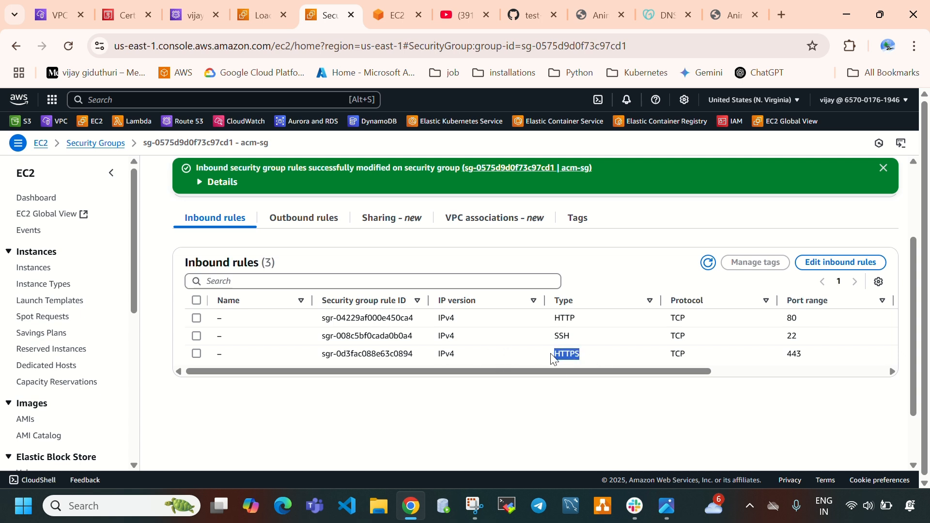
left_click(443, 414)
Reload the website to check its connection status and go through acm-alb's listeners and rules
left_click(729, 15)
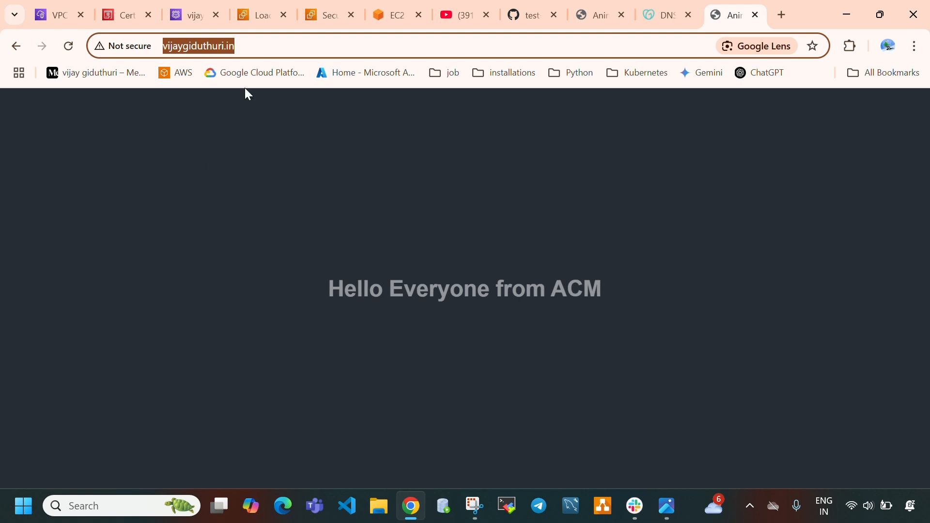
left_click(68, 47)
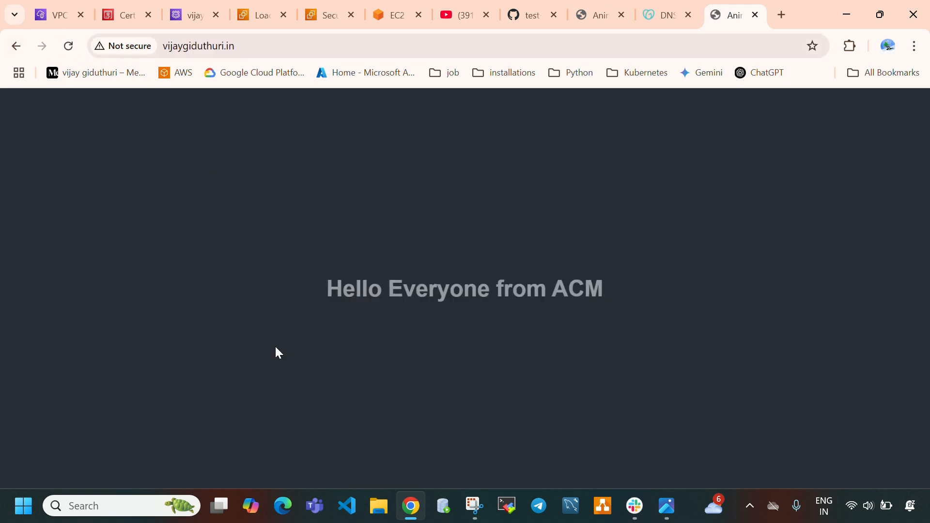
left_click(246, 47)
left_click(250, 15)
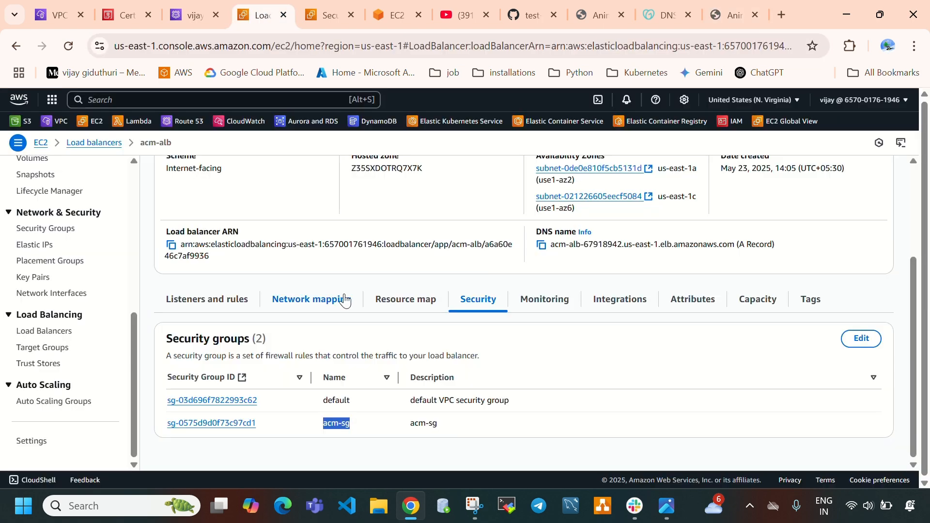
left_click(202, 299)
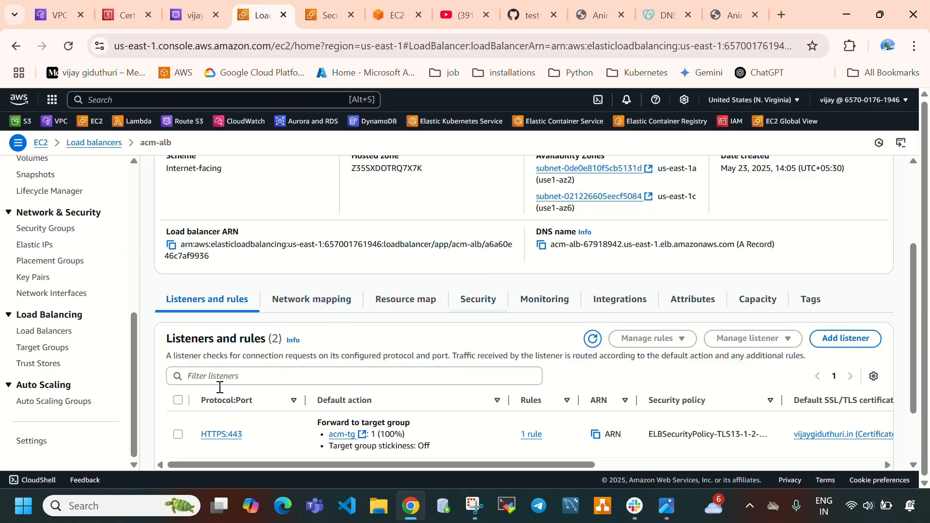
scroll(228, 400, "down", 2)
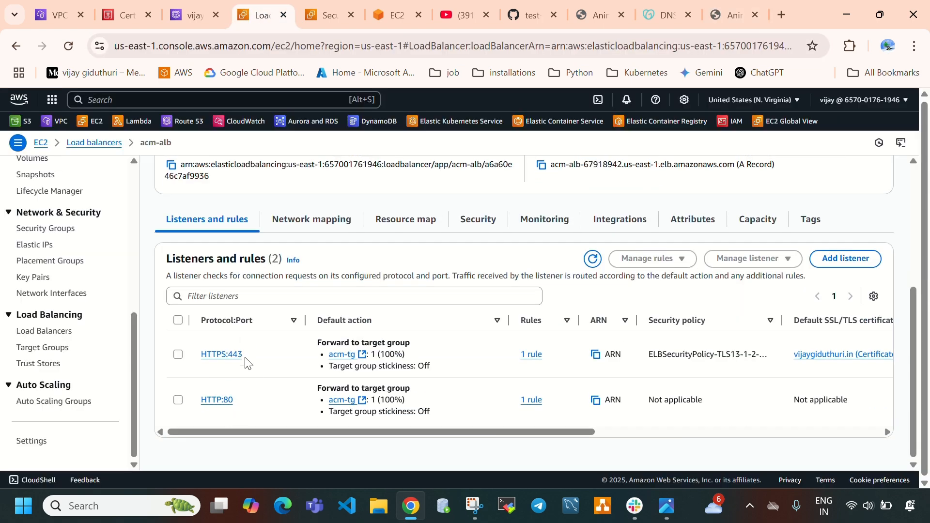
left_click(727, 14)
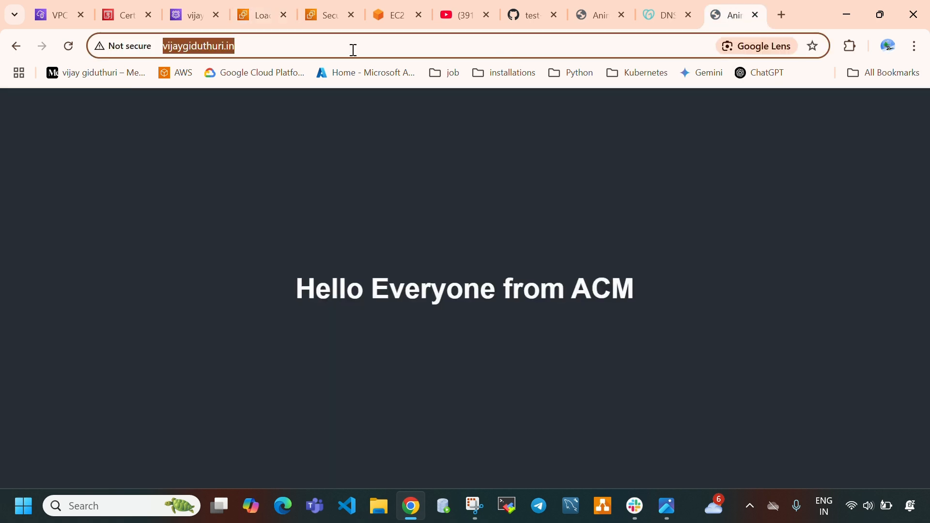
left_click(327, 46)
key("BackSpace")
key("BackSpace")
key("BackSpace")
key("BackSpace")
key("BackSpace")
key("BackSpace")
key("BackSpace")
key("BackSpace")
key("BackSpace")
key("BackSpace")
key("BackSpace")
key("BackSpace")
key("BackSpace")
key("BackSpace")
key("BackSpace")
key("BackSpace")
key("BackSpace")
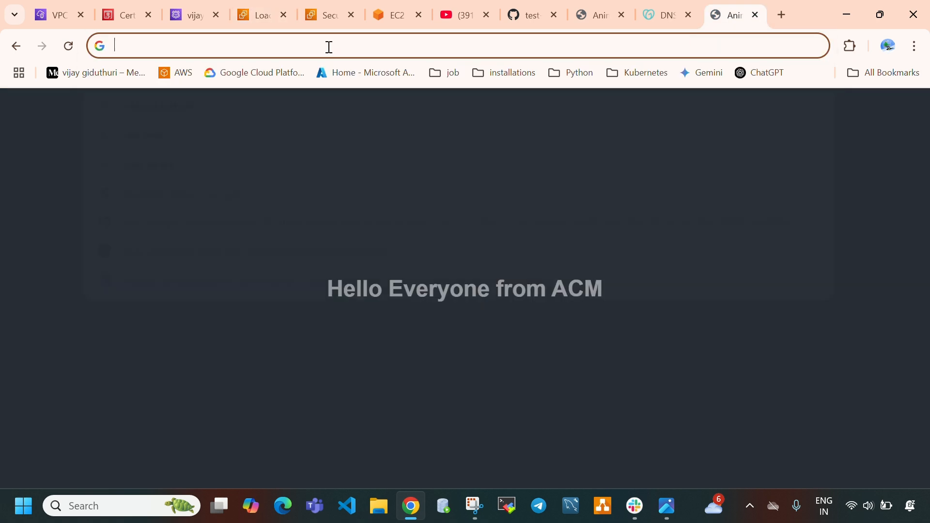
type("http")
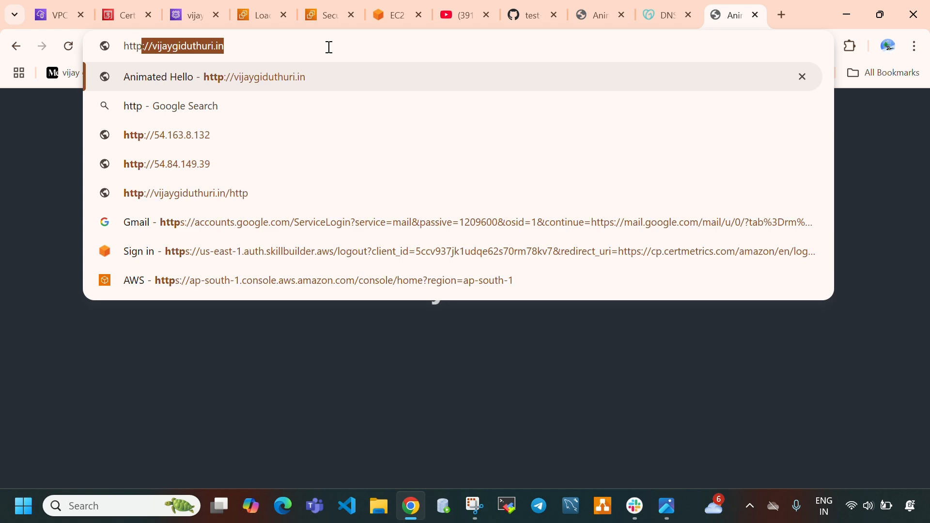
type("s")
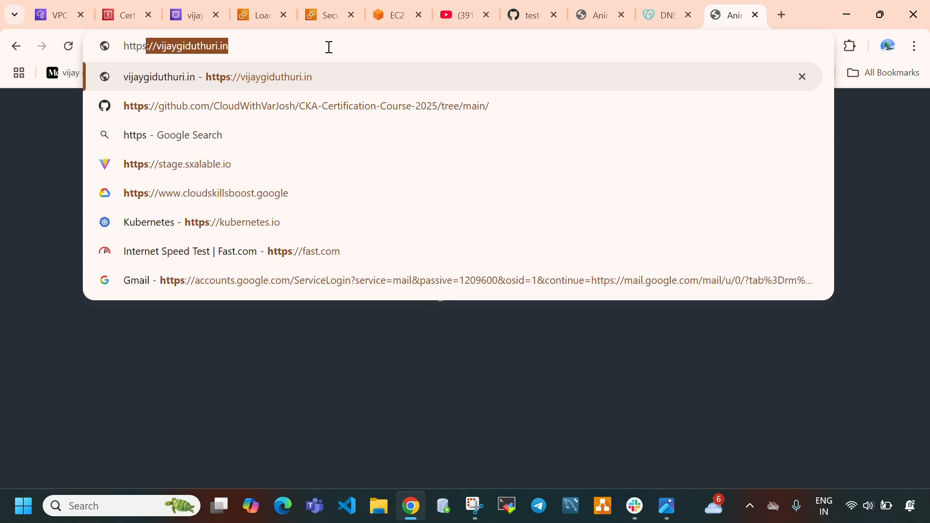
key("Right")
key("Return")
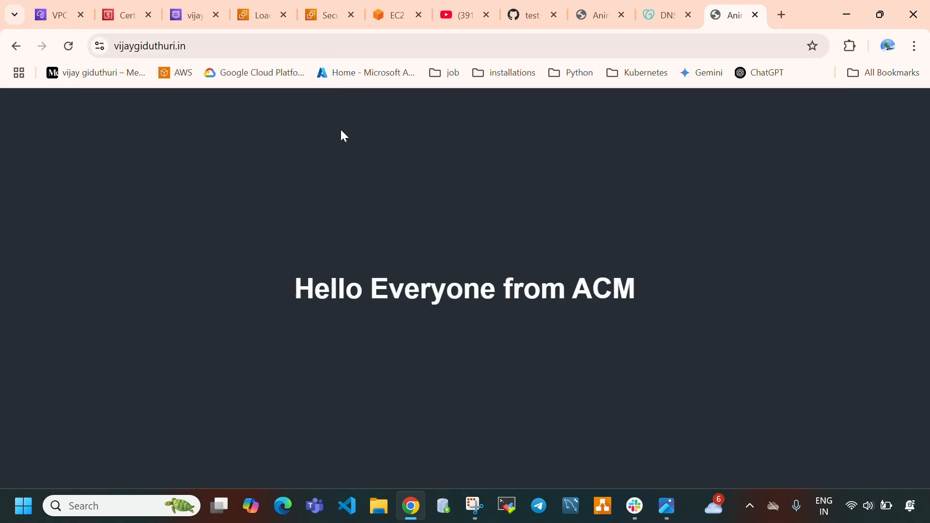
Inspect the website's connection security and view its certificate's general information
left_click(235, 46)
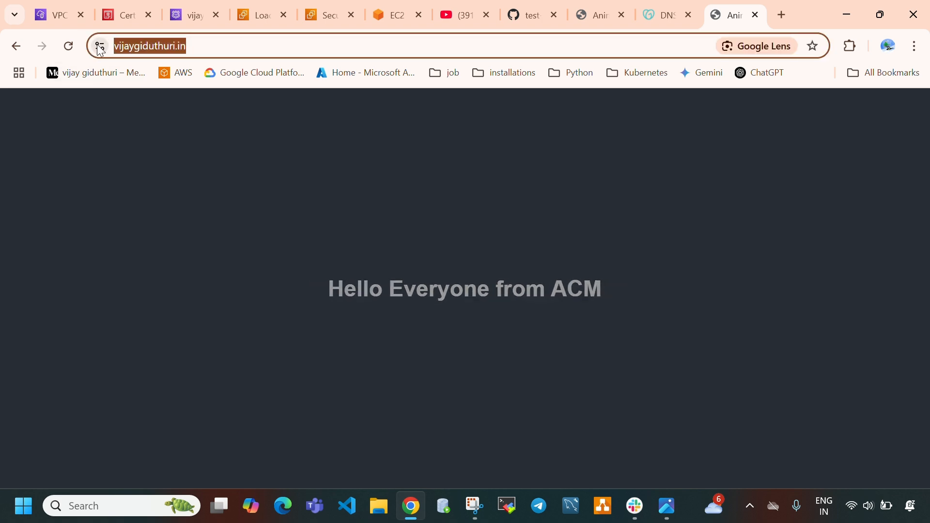
left_click(99, 46)
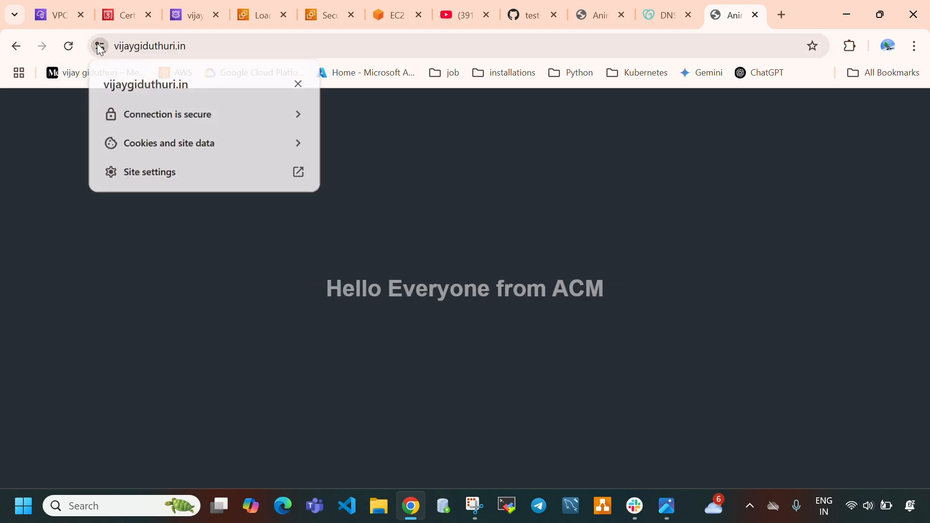
left_click(209, 113)
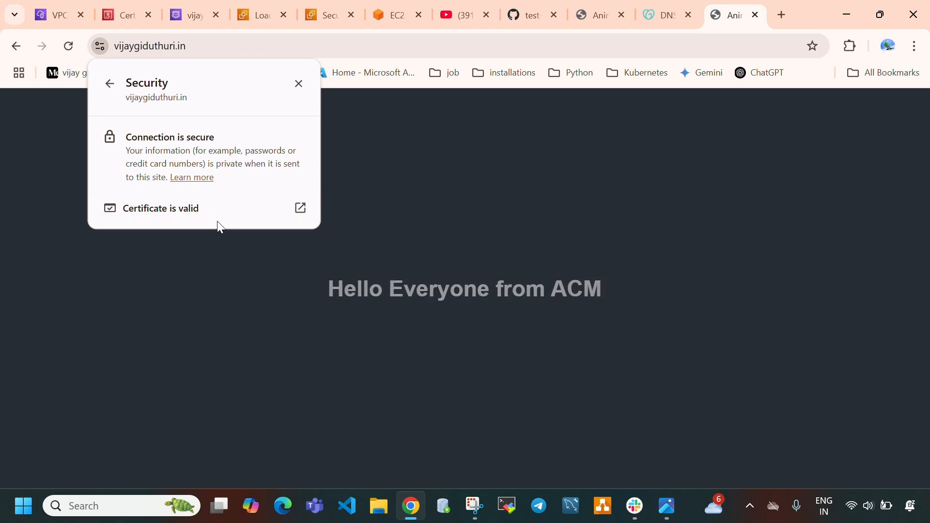
left_click(155, 212)
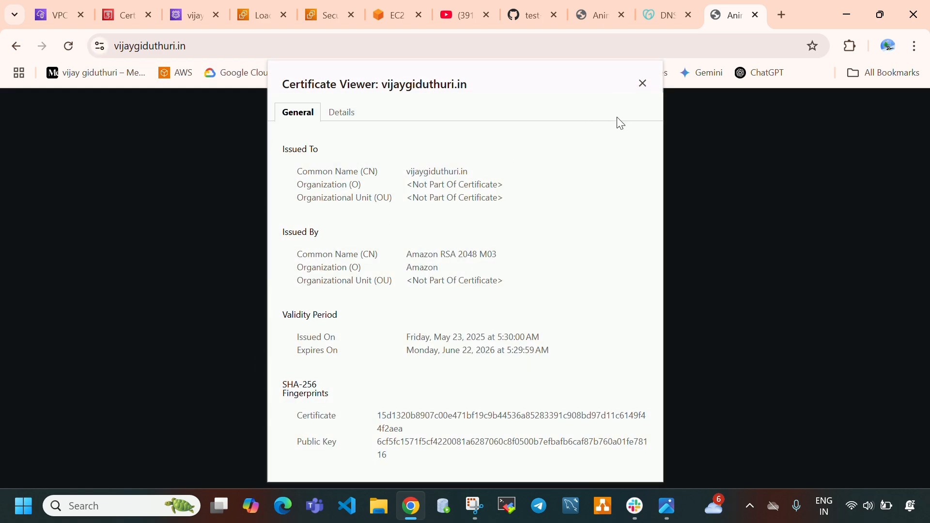
left_click(642, 86)
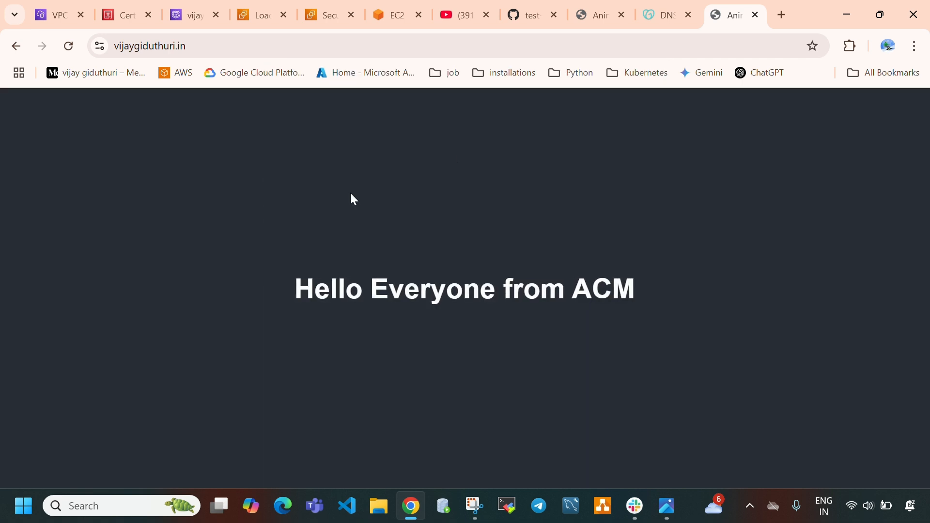
Show the website's full HTTPS address and look at acm-alb's listeners again
left_click(216, 46)
double_click(216, 47)
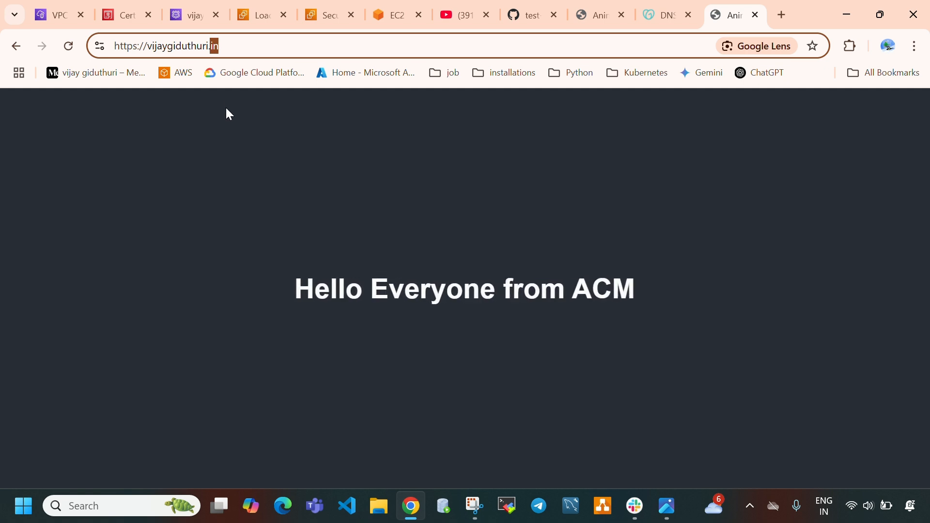
left_click(257, 43)
left_click(263, 4)
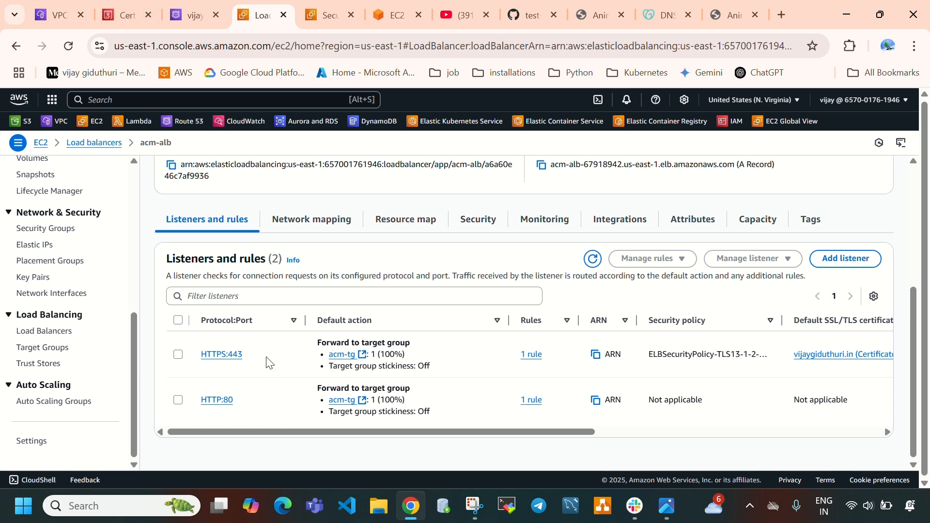
left_click(731, 11)
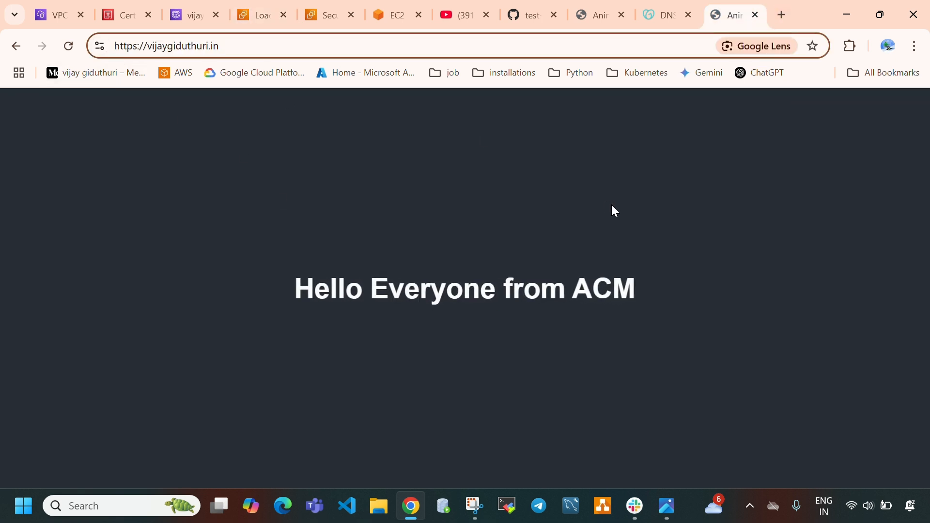
left_click(756, 15)
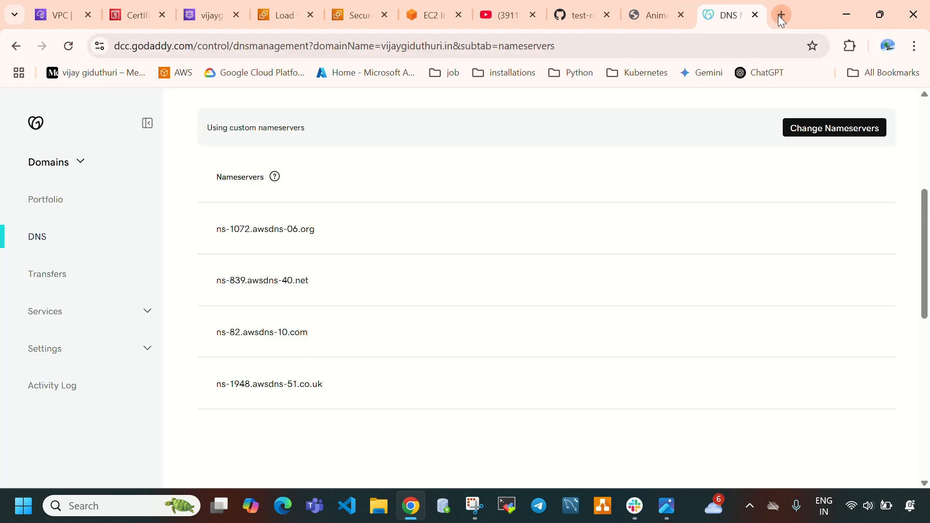
left_click(780, 15)
left_click(513, 262)
type("htt")
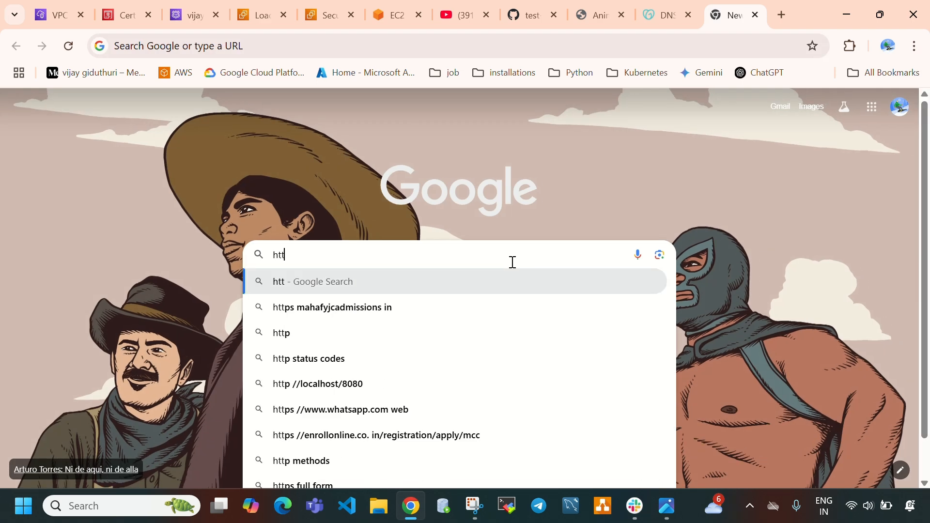
type("p://vij")
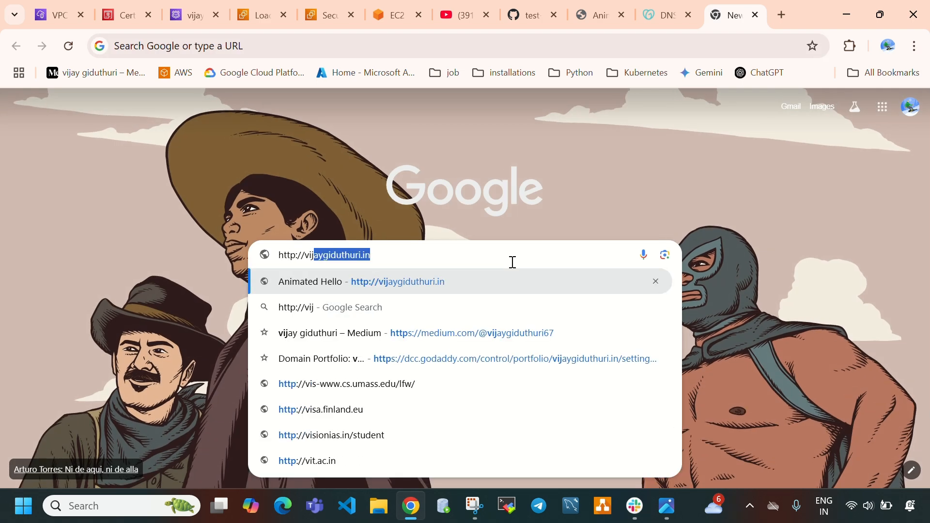
key("Right")
key("Return")
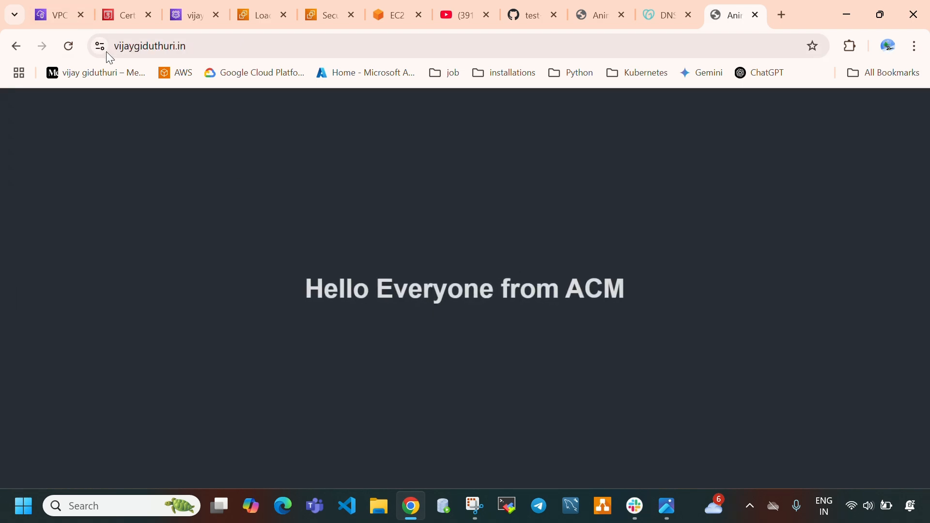
left_click(101, 47)
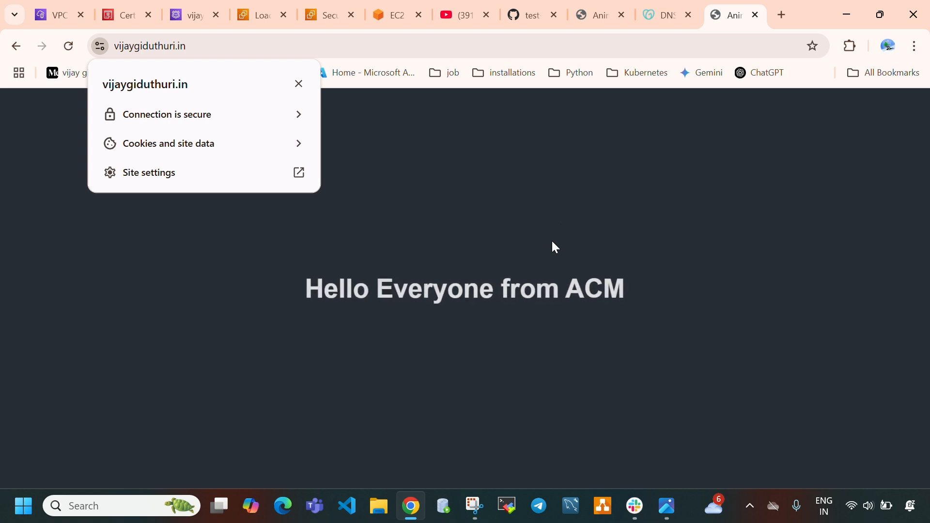
left_click(426, 140)
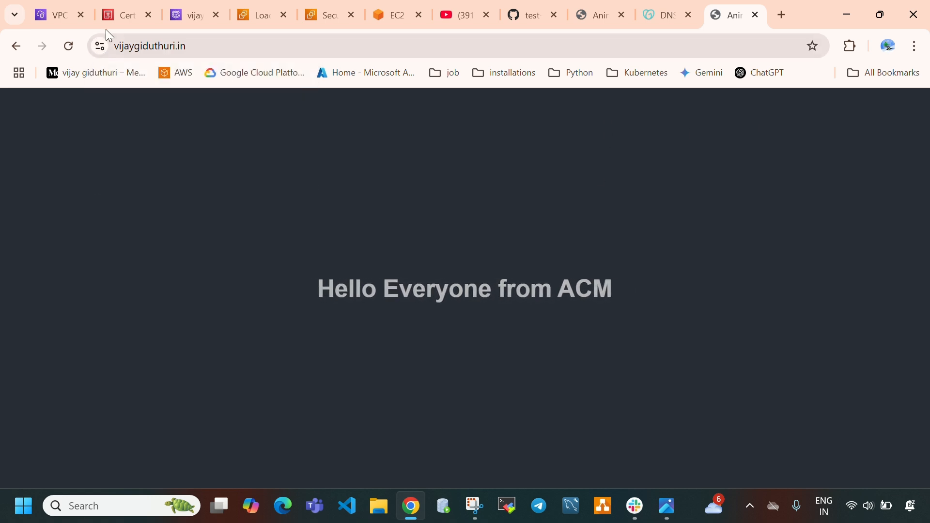
Go back to the acm-alb load balancer and open its HTTP:80 listener
left_click(253, 17)
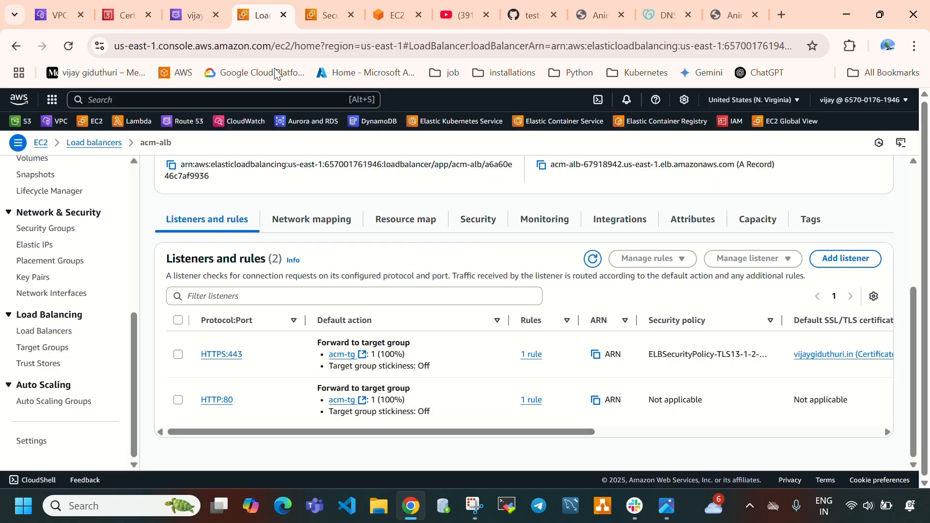
scroll(303, 286, "up", 4)
scroll(321, 269, "down", 4)
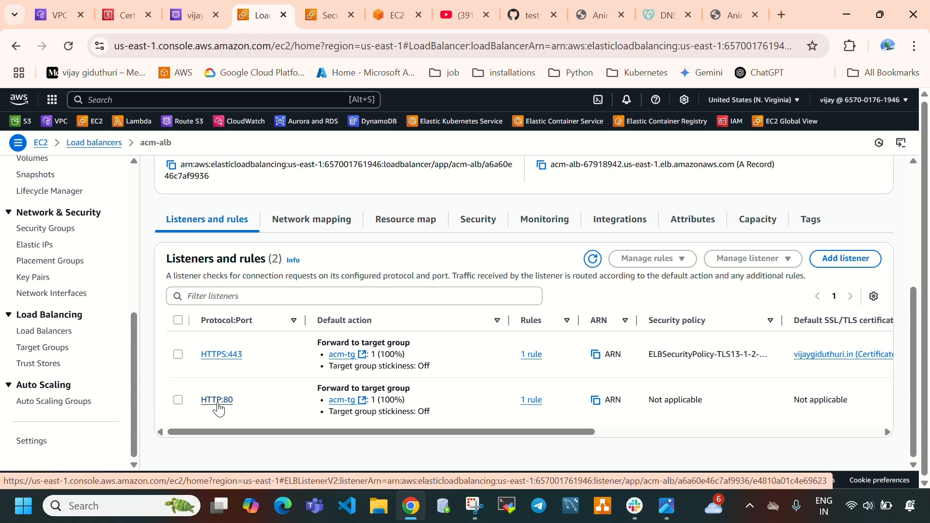
left_click(217, 400)
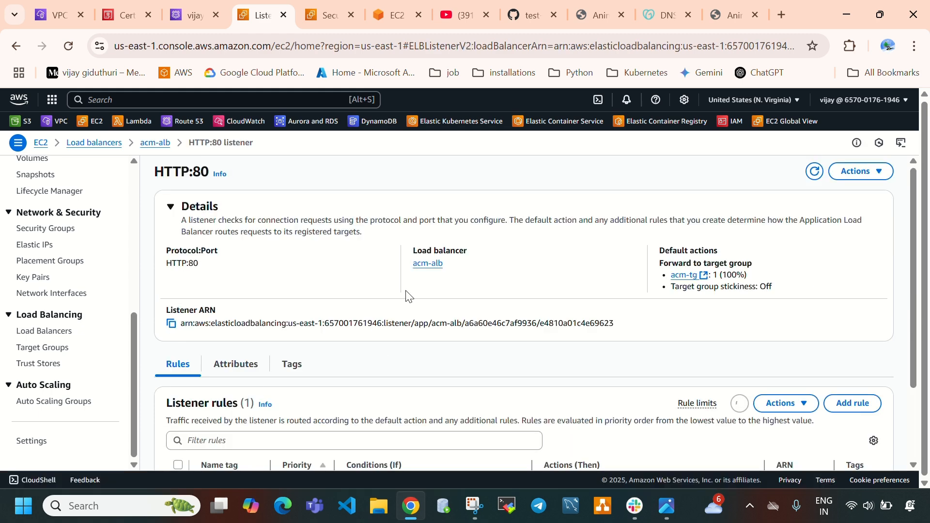
Open the HTTP:80 listener's default rule for editing and change its routing action to Redirect to URL
left_click(858, 172)
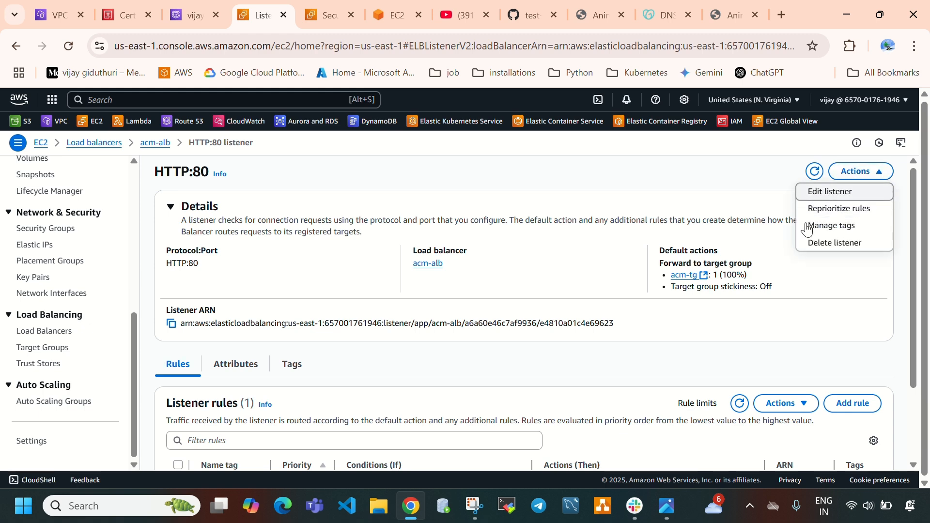
scroll(637, 326, "down", 2)
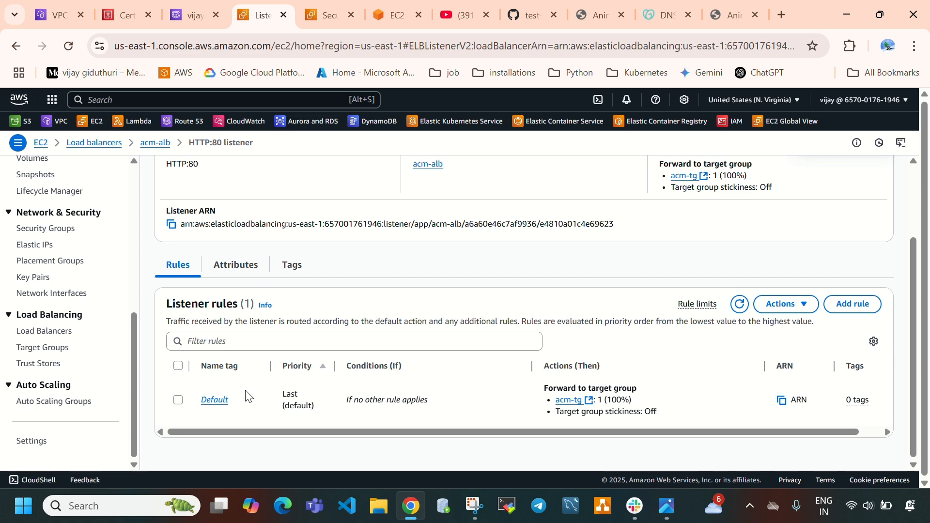
left_click(215, 400)
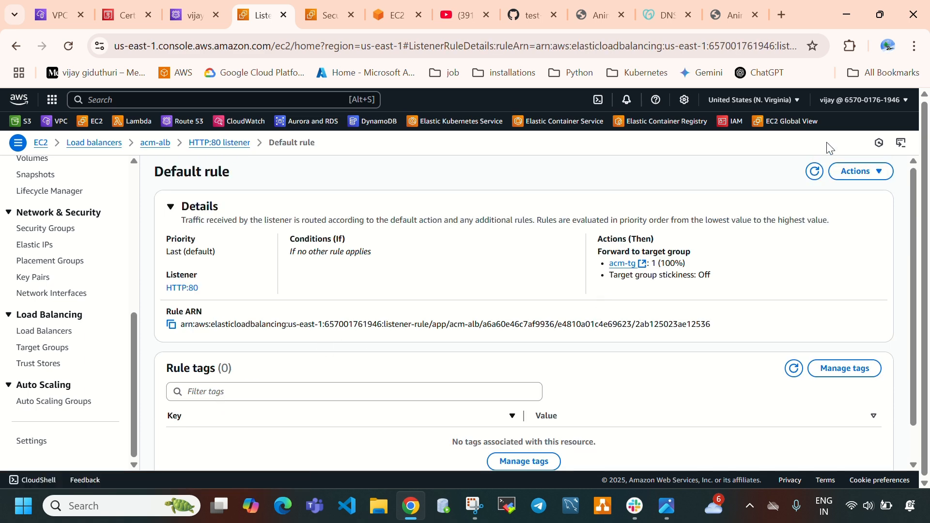
left_click(861, 175)
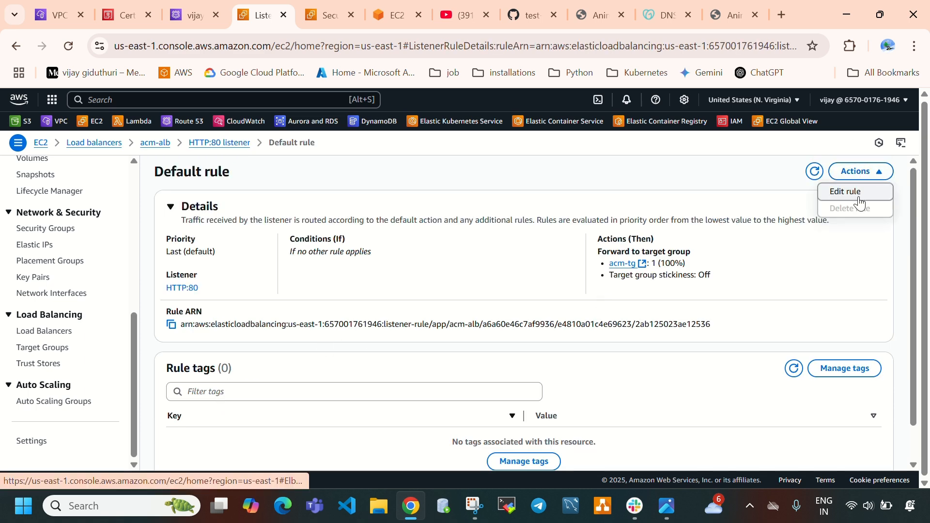
left_click(852, 192)
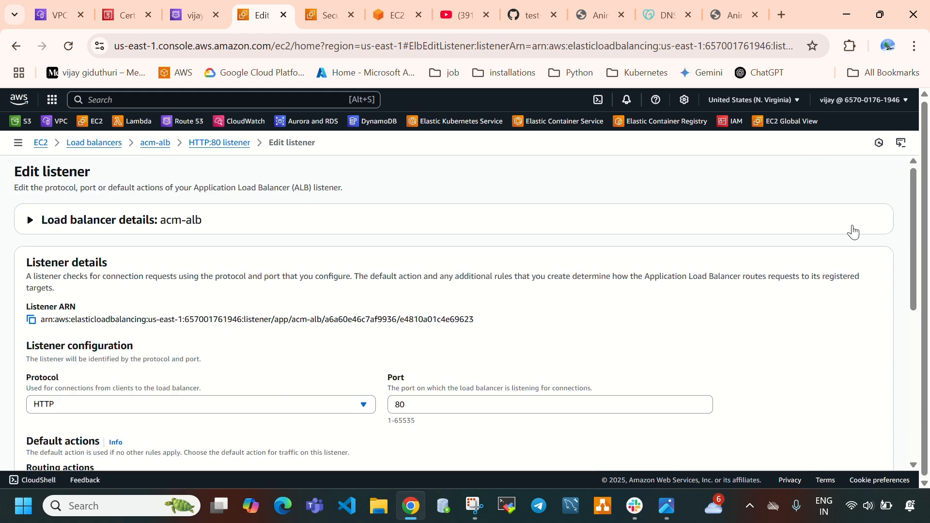
scroll(280, 390, "down", 3)
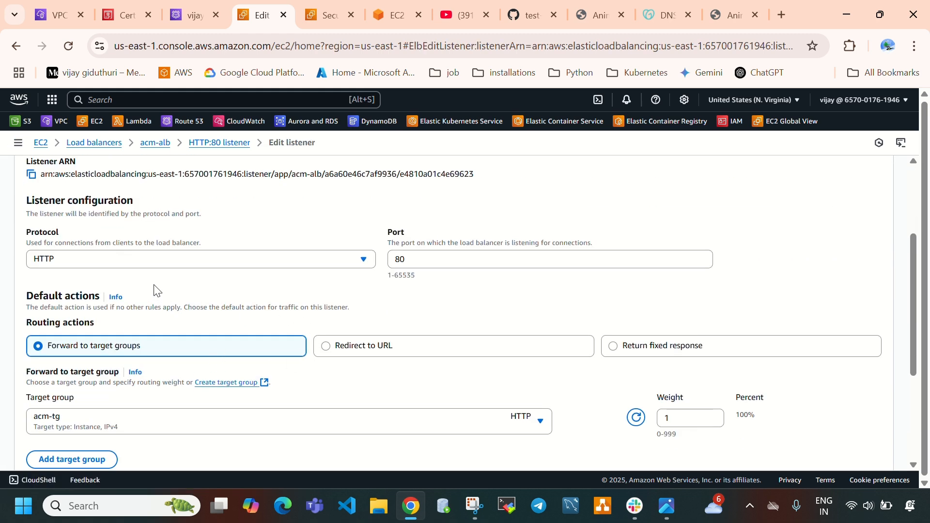
scroll(315, 305, "down", 2)
left_click(442, 270)
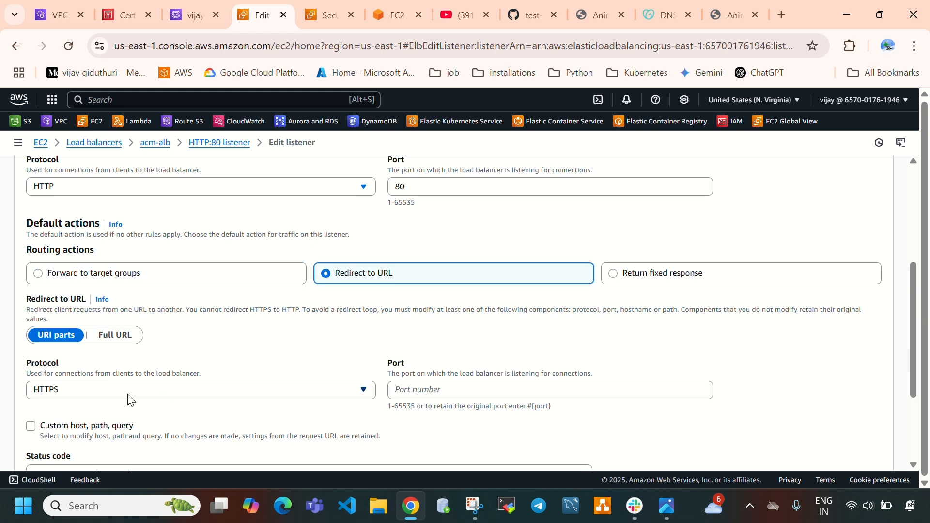
Set the redirect to HTTPS on port 443 with status code 301 - Permanently moved and save the listener changes
scroll(253, 265, "up", 5)
scroll(156, 274, "down", 2)
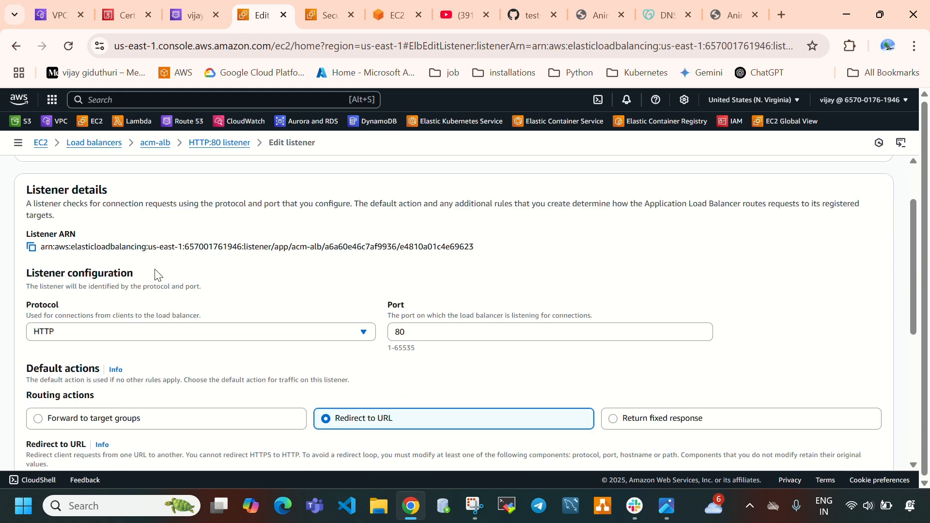
scroll(239, 333, "down", 2)
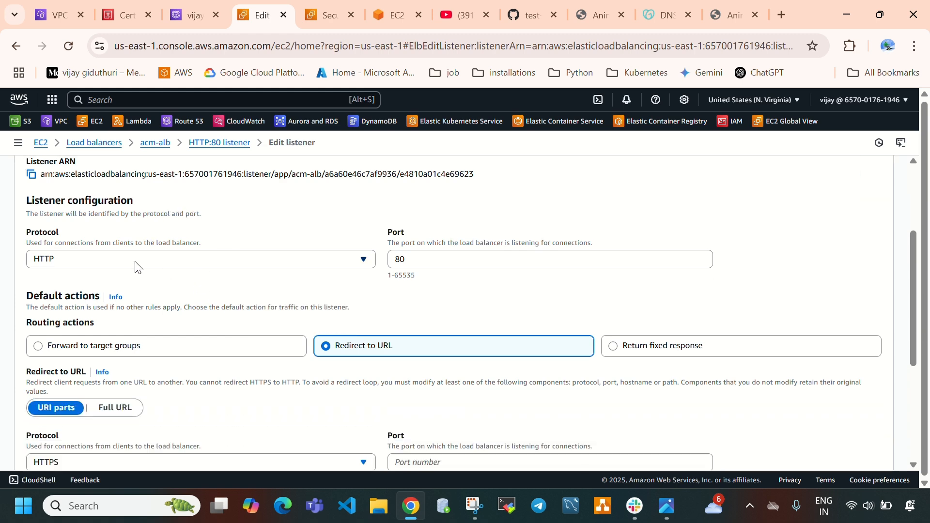
scroll(363, 346, "down", 3)
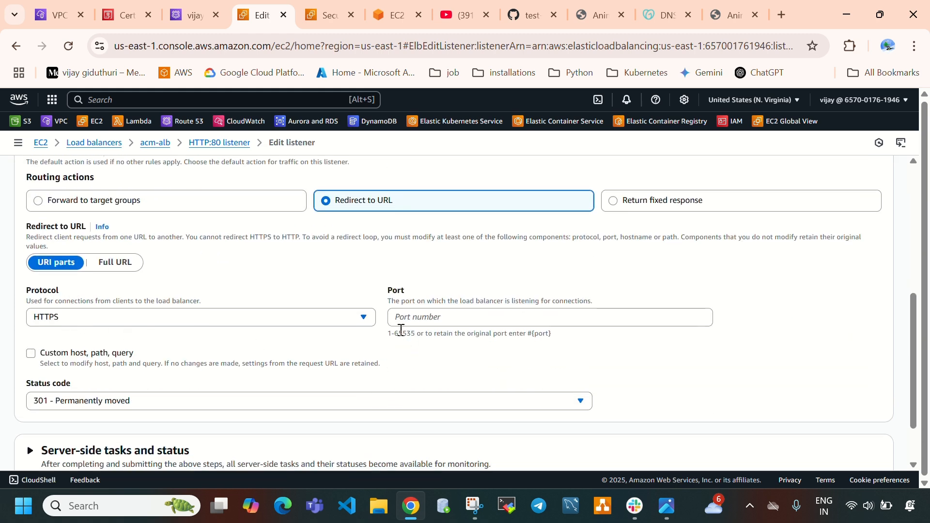
left_click(453, 320)
type("443")
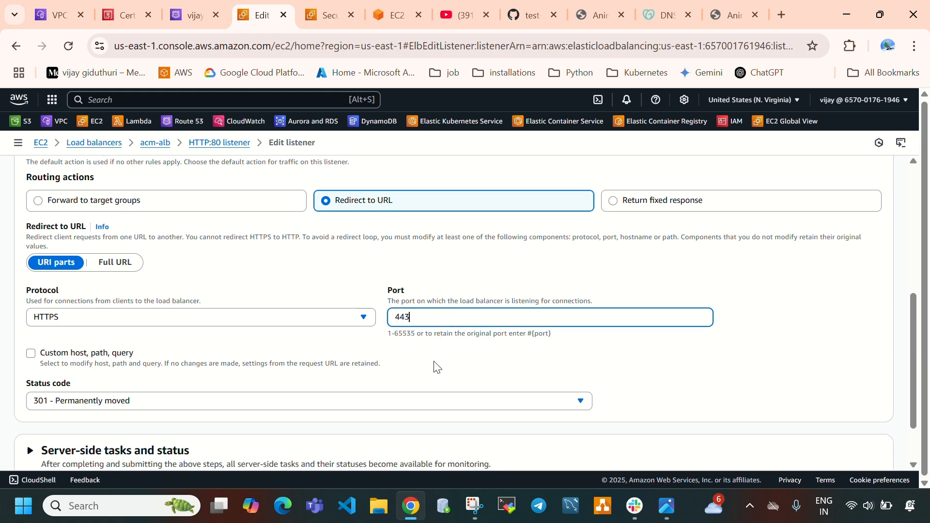
scroll(438, 367, "up", 6)
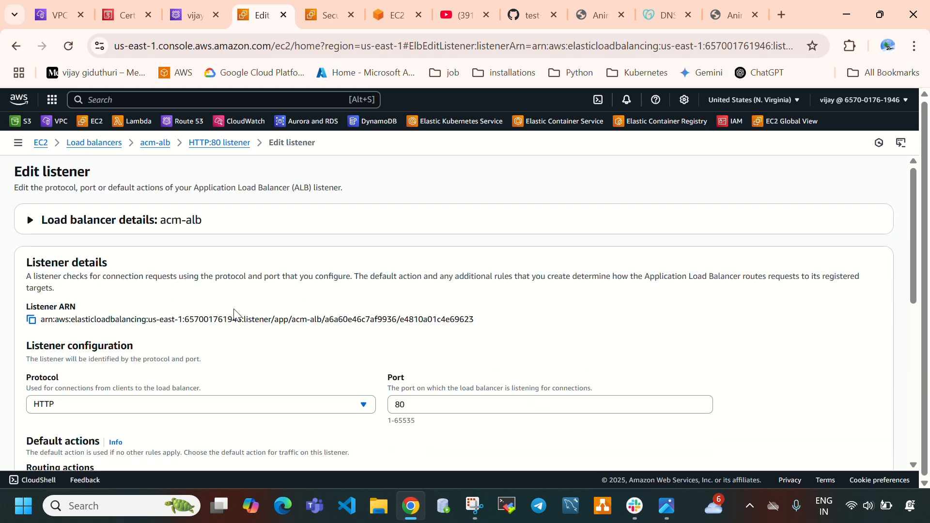
scroll(234, 314, "down", 3)
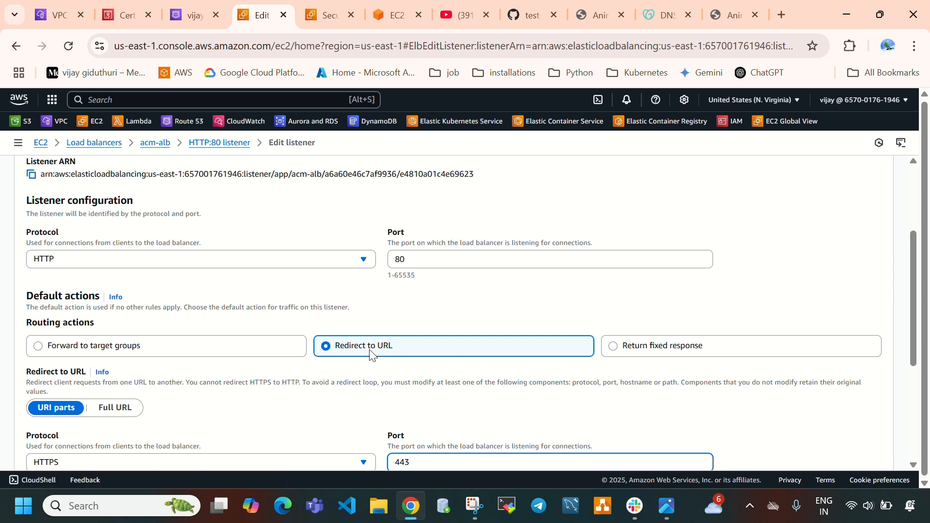
scroll(367, 360, "down", 3)
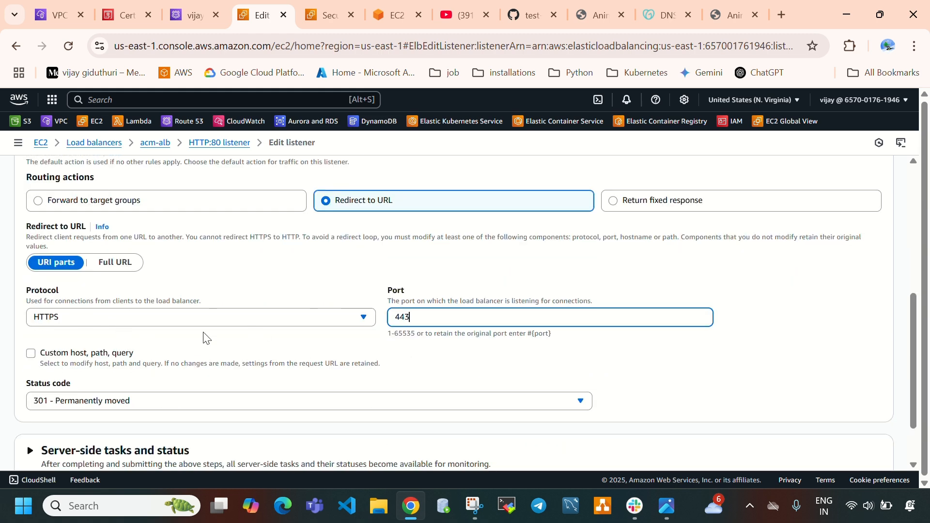
scroll(272, 340, "down", 1)
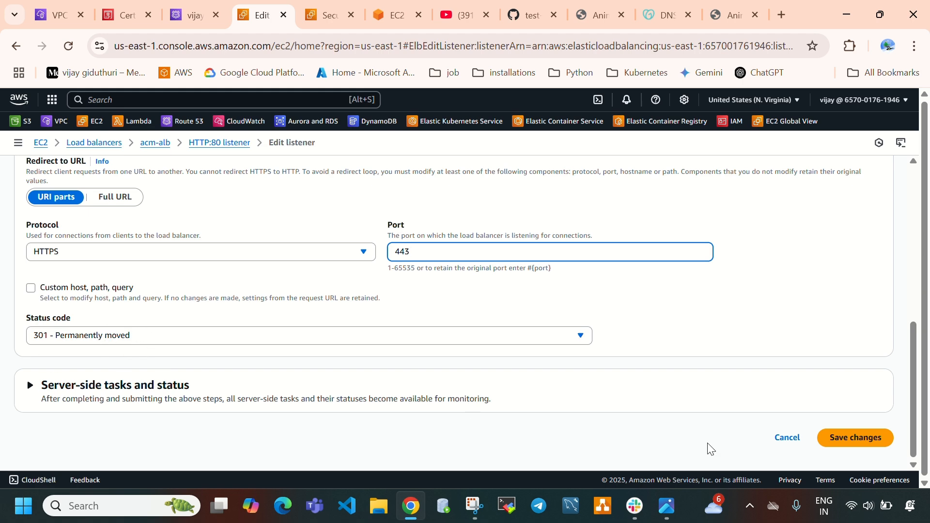
left_click(876, 438)
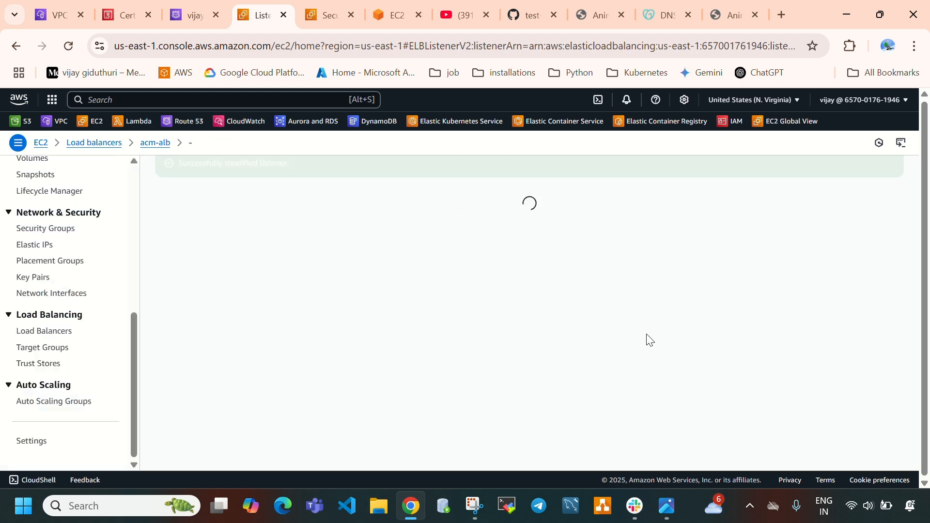
Review the HTTP:80 listener's rules and its default redirect action
scroll(549, 345, "down", 3)
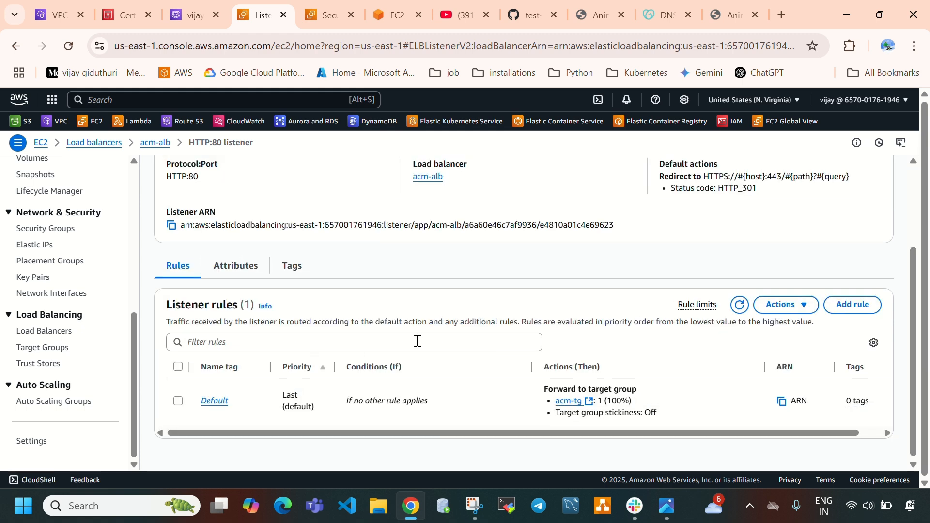
scroll(417, 340, "up", 3)
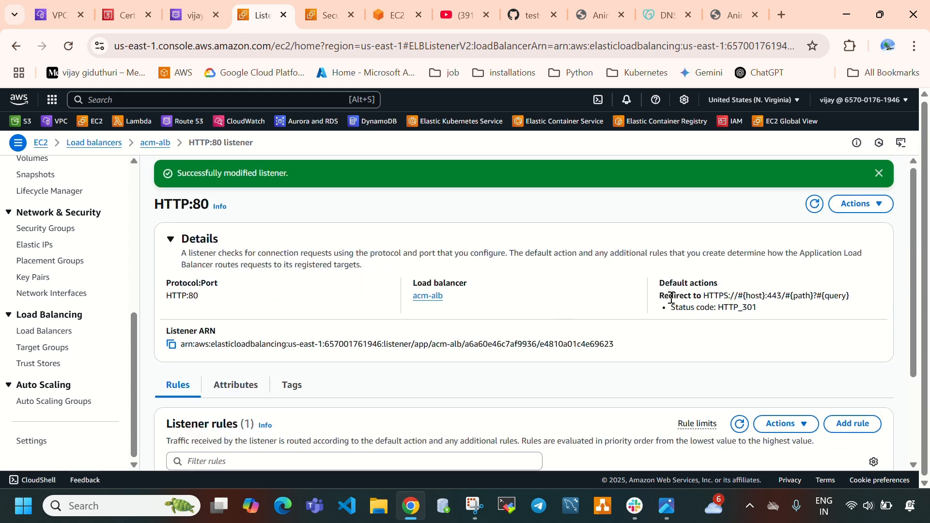
left_click_drag(675, 299, 778, 306)
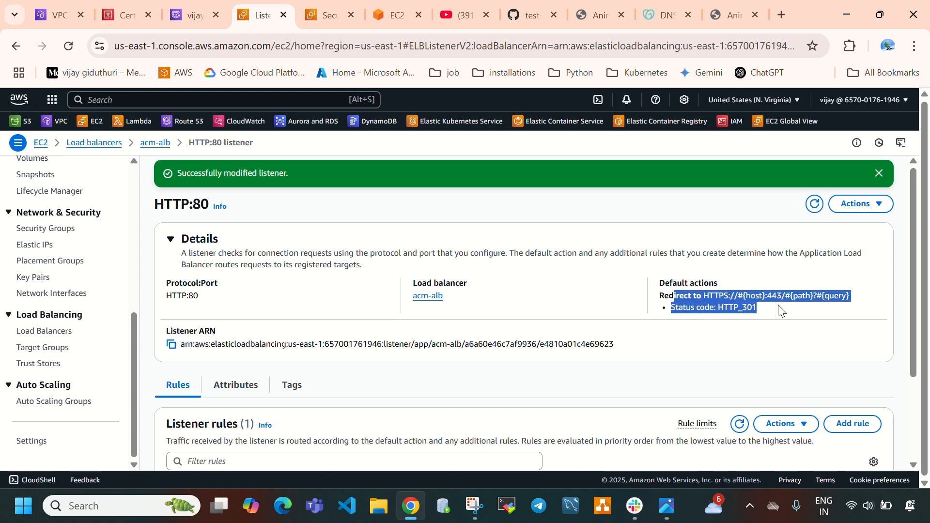
left_click(511, 272)
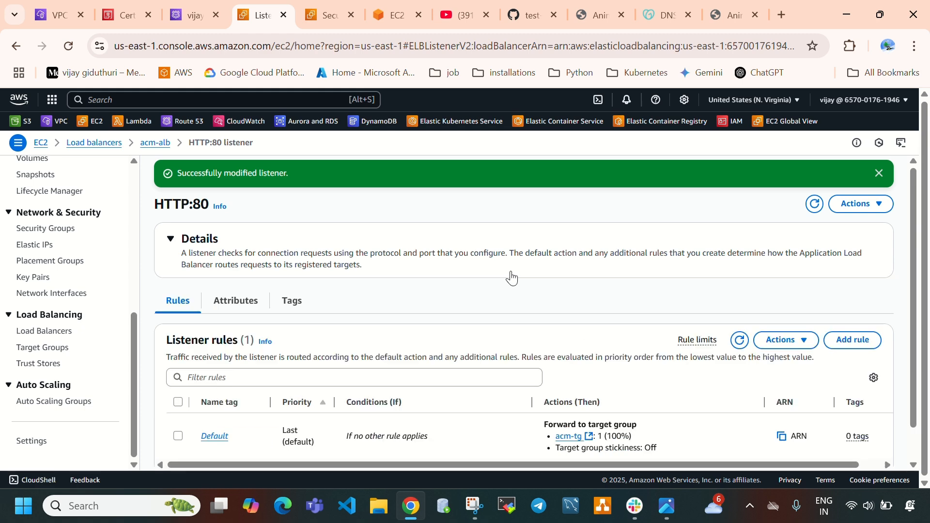
left_click(757, 16)
left_click(780, 16)
left_click(397, 261)
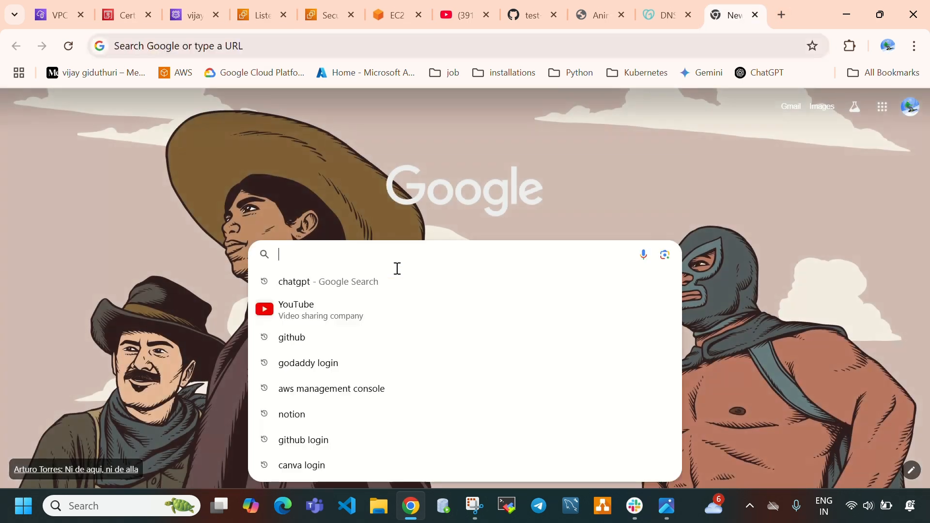
type("https:")
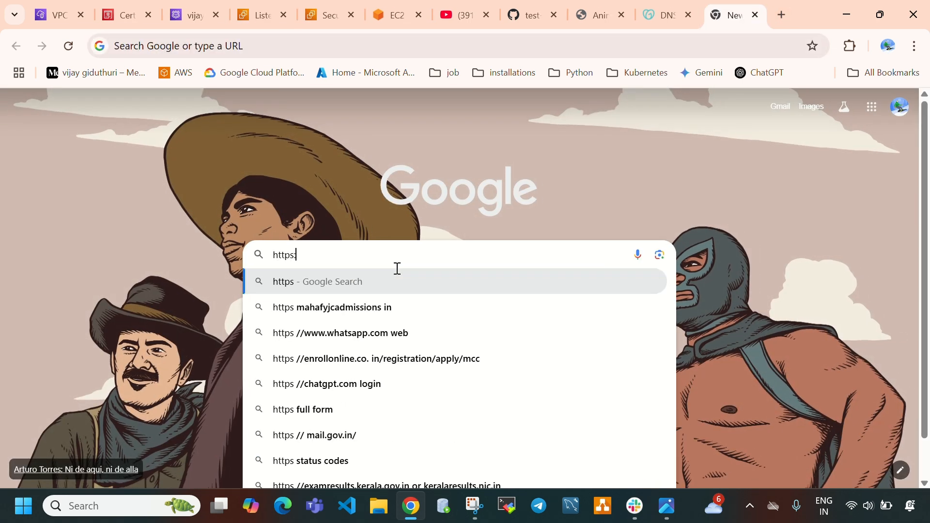
type("//vijaygiduthuri.in")
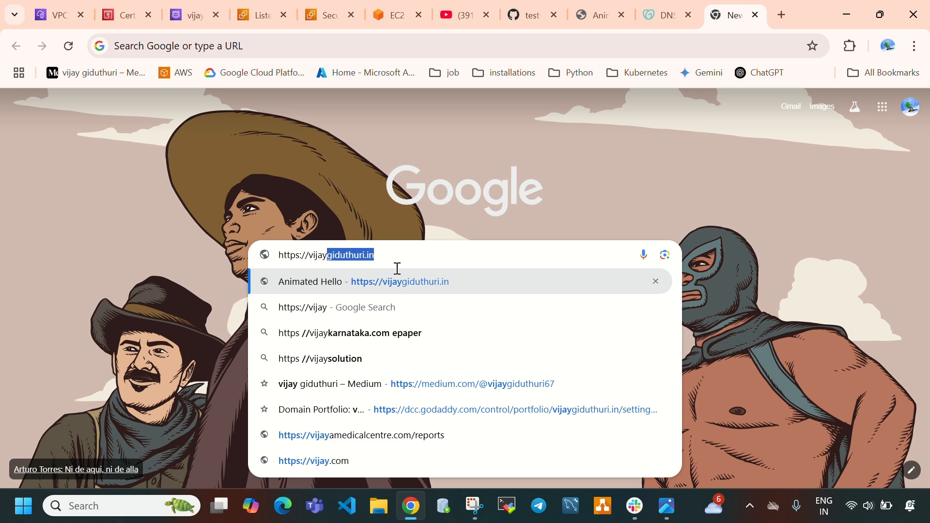
key("Return")
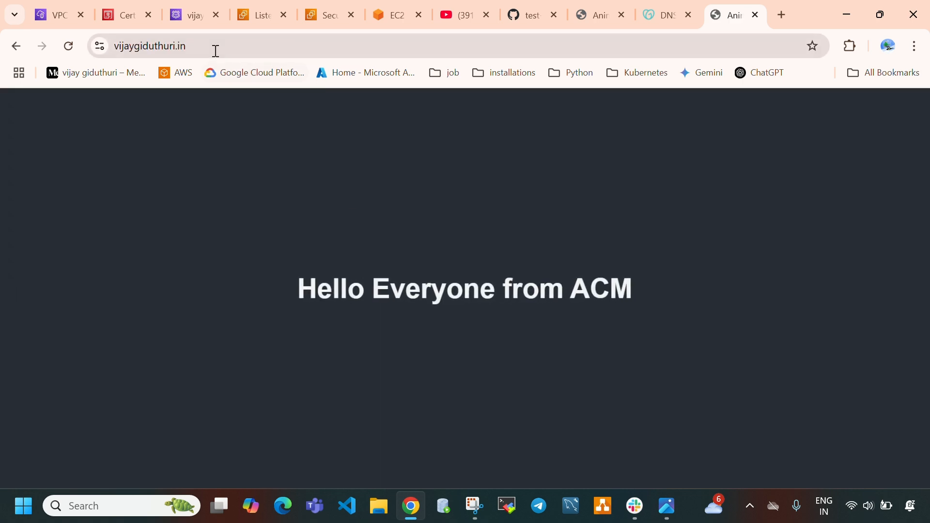
Check the website's connection security and show its full address including the protocol
left_click(208, 49)
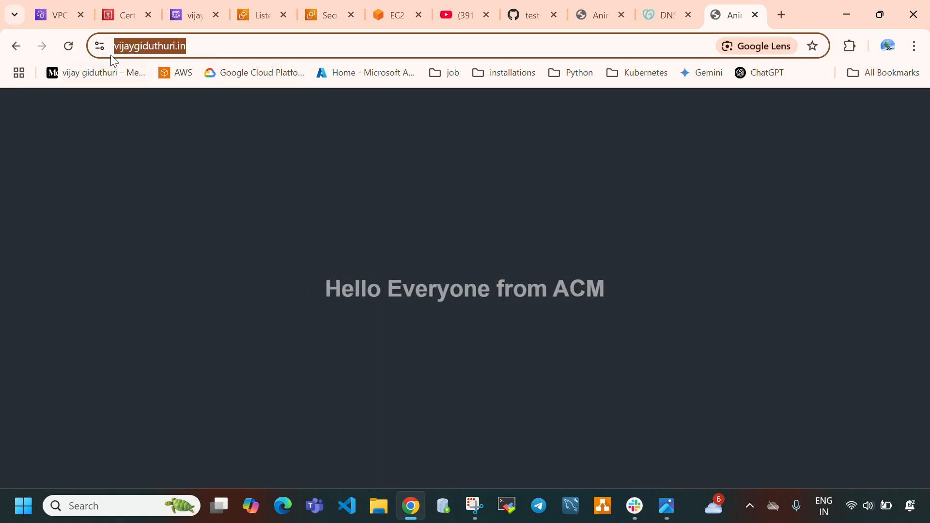
left_click(106, 47)
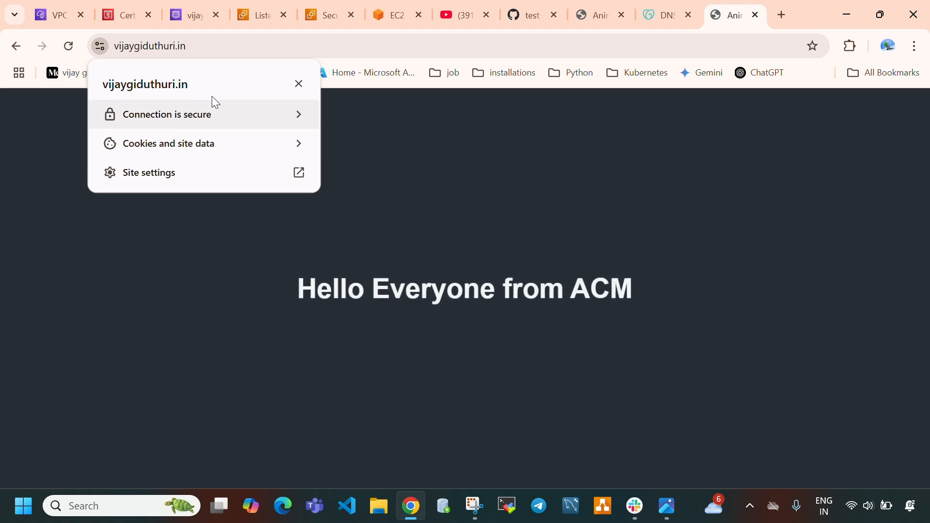
left_click(262, 48)
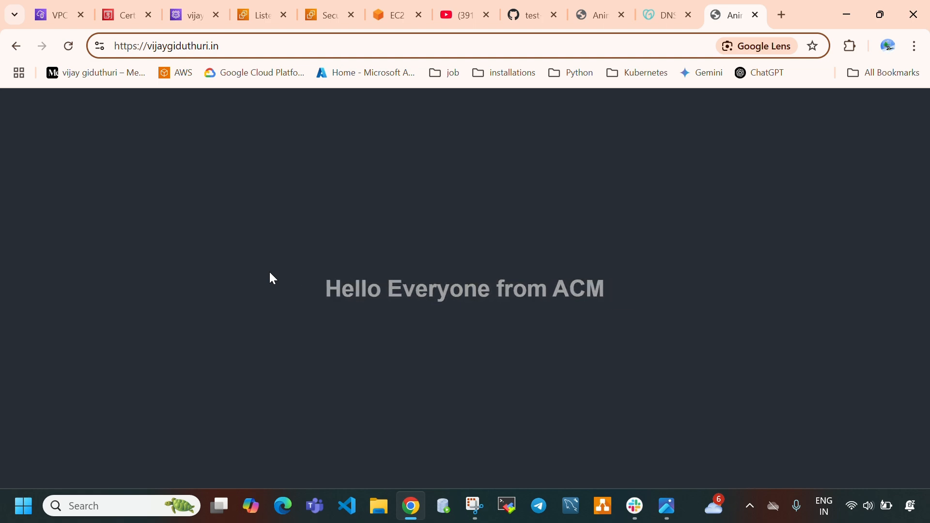
Look at the certificate's status page in ACM, then return to the website and highlight the https prefix of its address
left_click(128, 16)
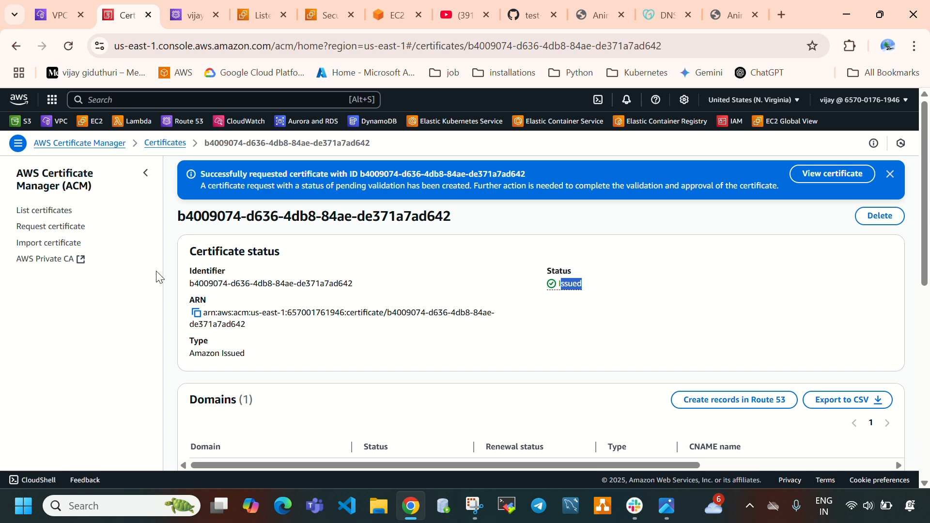
left_click(740, 21)
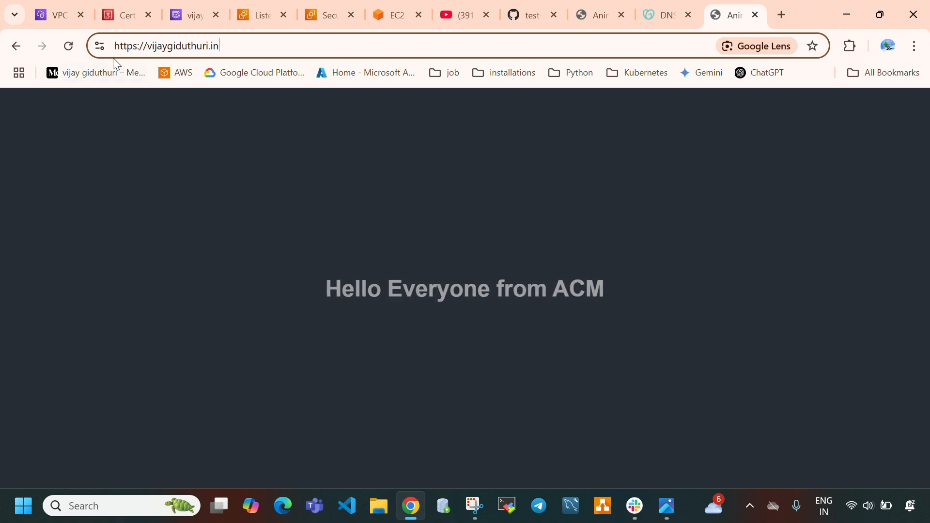
left_click_drag(115, 47, 141, 48)
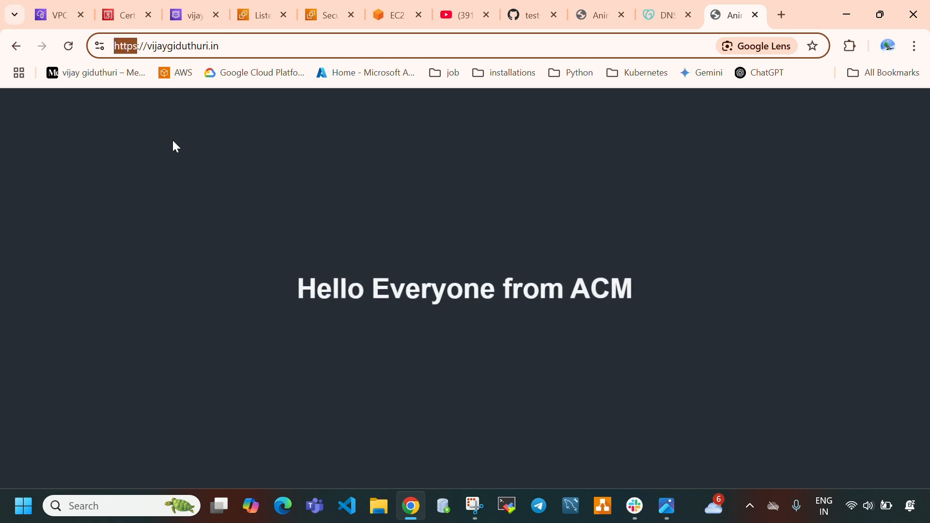
Close both remaining website tabs in the browser
left_click(755, 15)
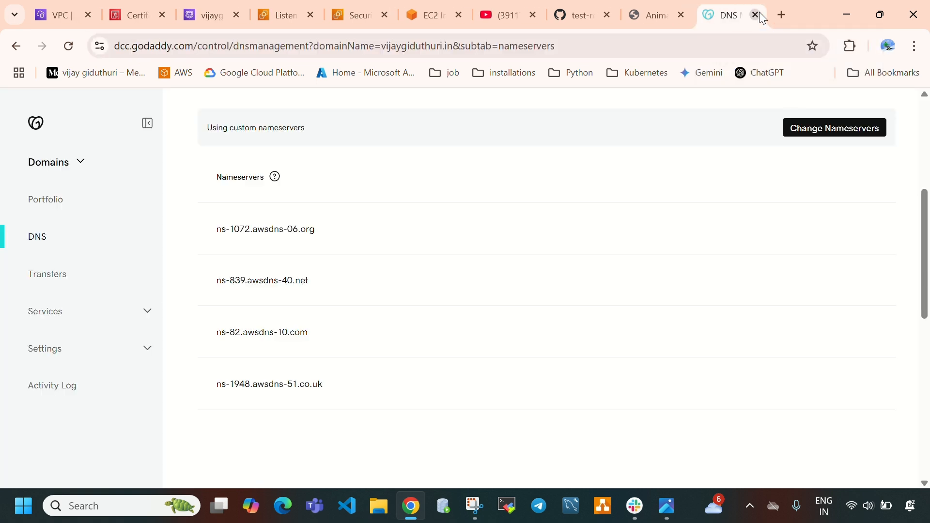
left_click(666, 19)
left_click(681, 15)
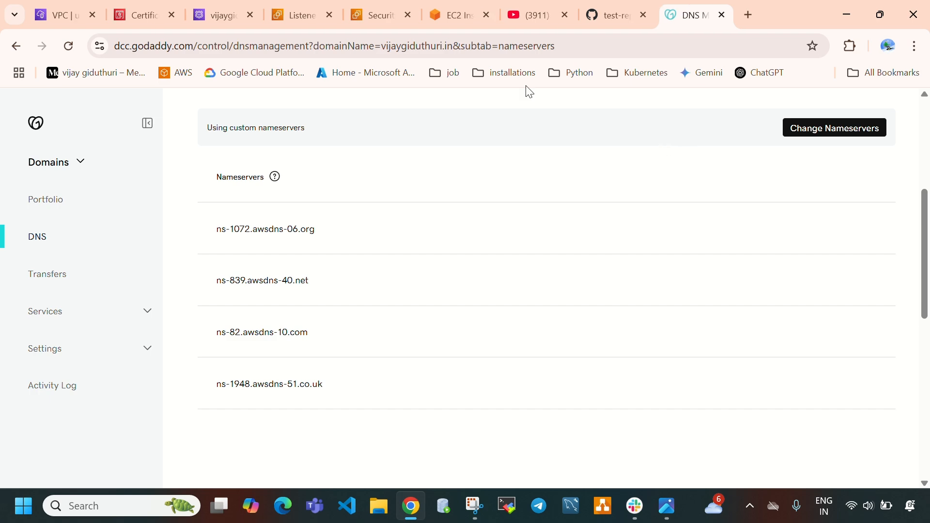
Terminate the acm-instance EC2 instance and refresh the instances list
left_click(306, 16)
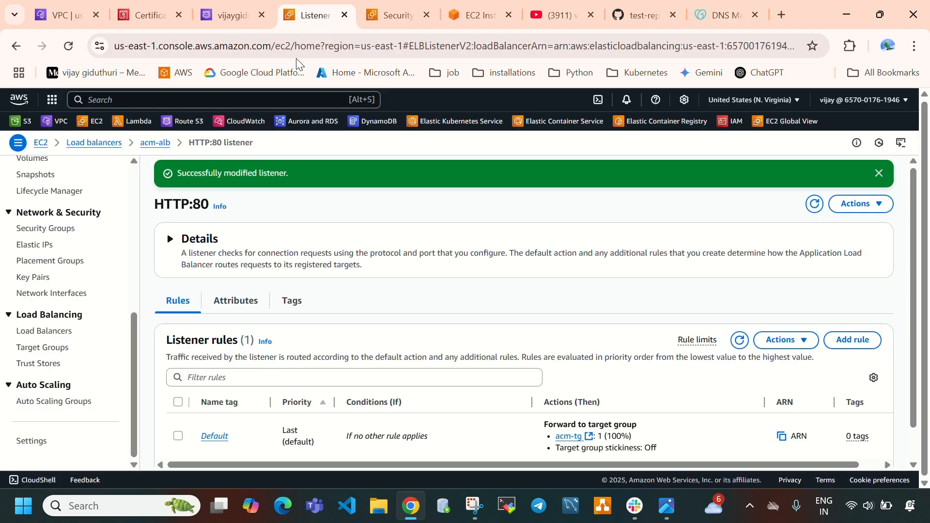
scroll(39, 251, "up", 10)
left_click(34, 267)
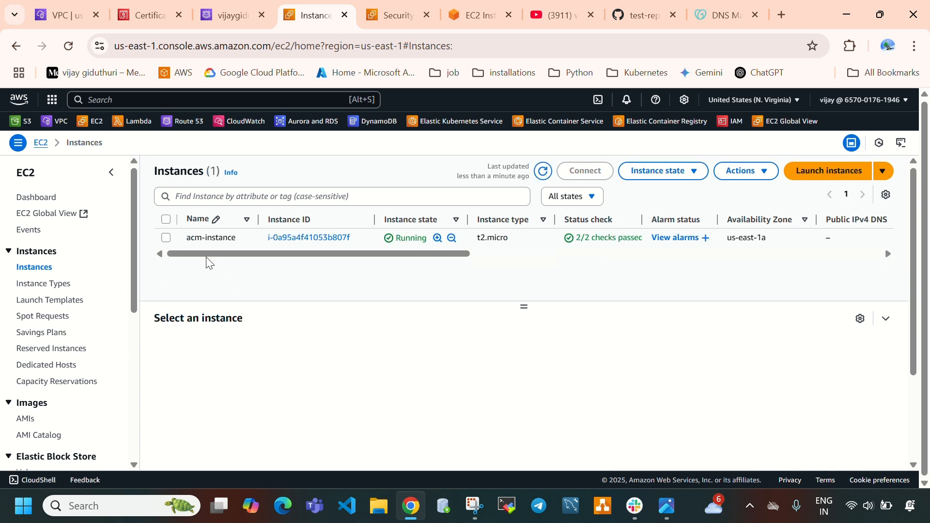
left_click(166, 238)
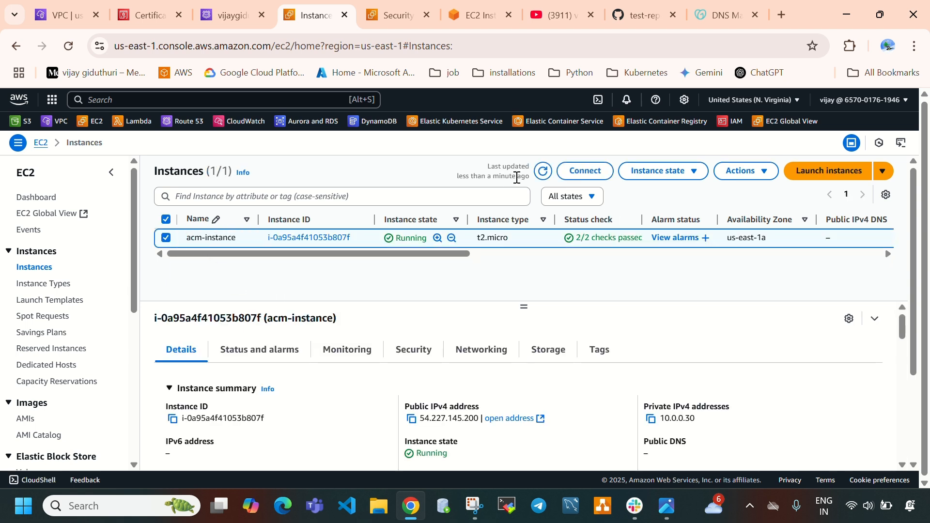
left_click(635, 177)
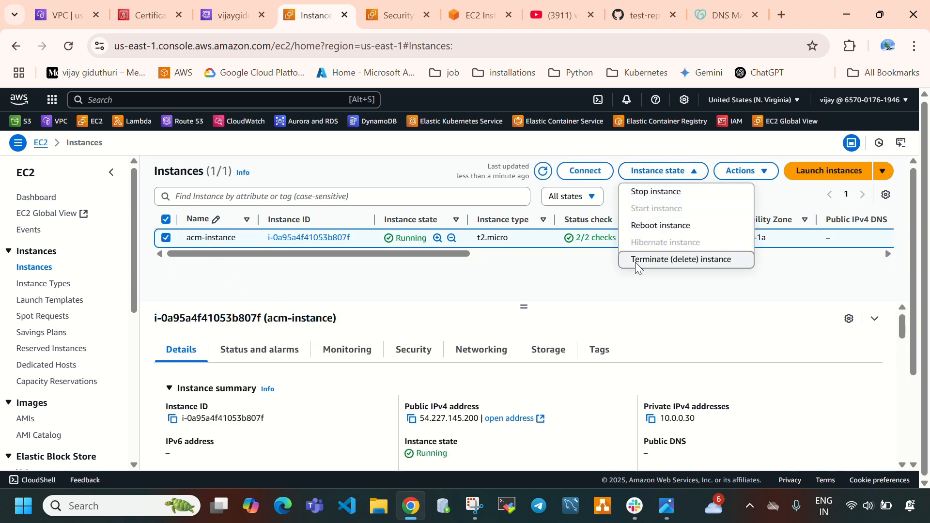
left_click(636, 260)
left_click(714, 405)
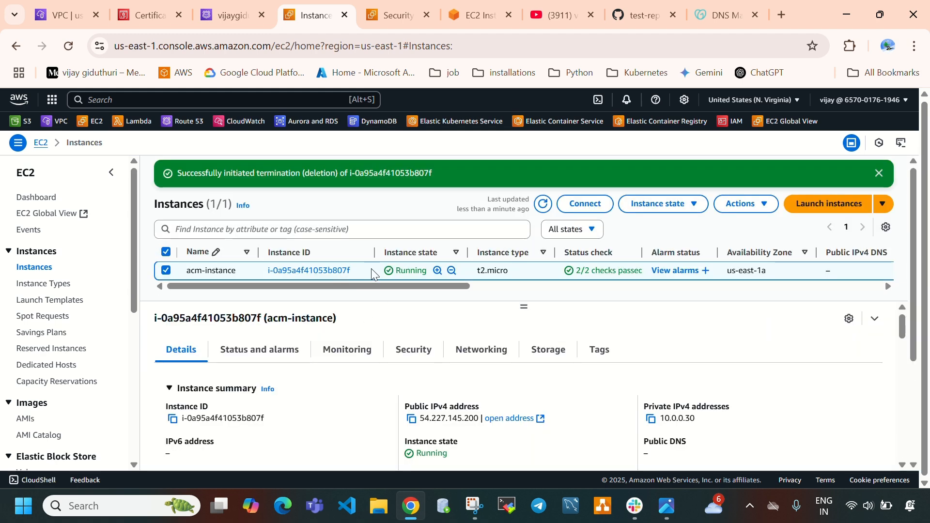
left_click(544, 207)
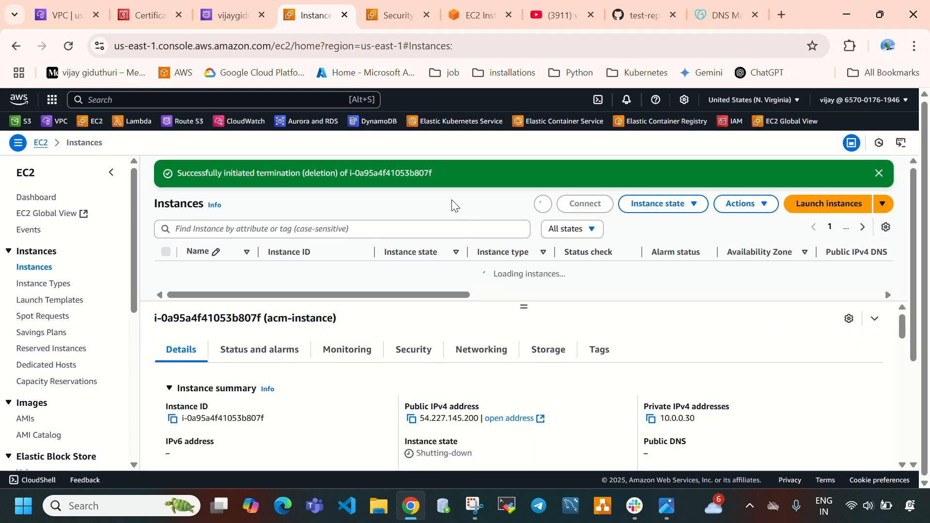
Delete the acm-alb load balancer, entering "confirm" as written consent, and refresh the load balancers list
scroll(114, 311, "down", 6)
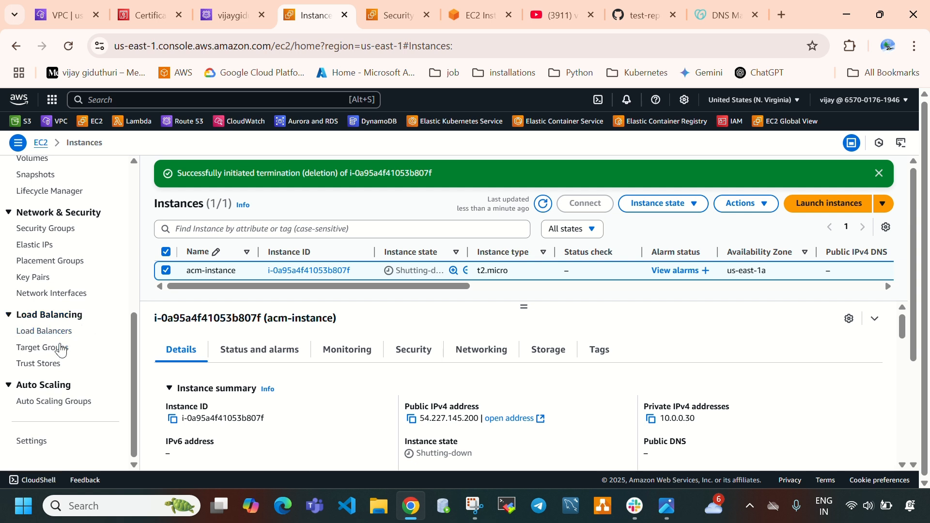
left_click(56, 348)
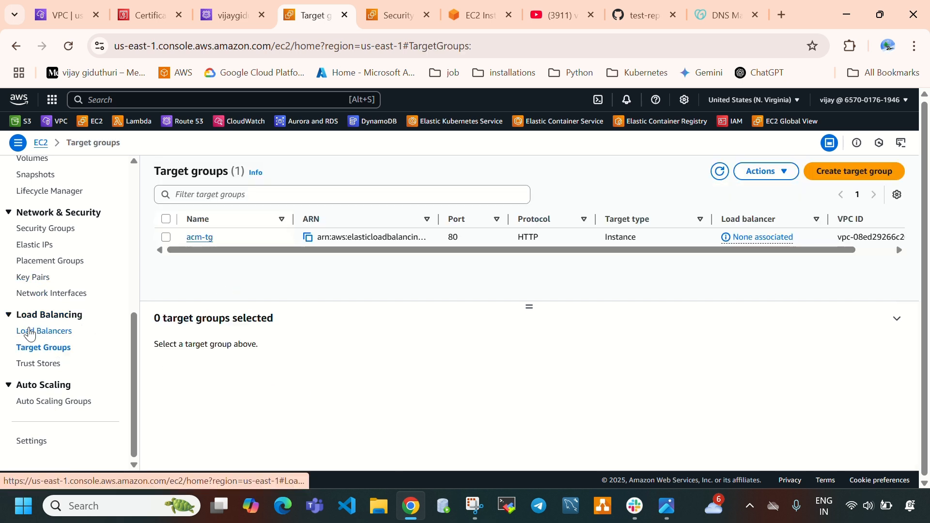
left_click(30, 334)
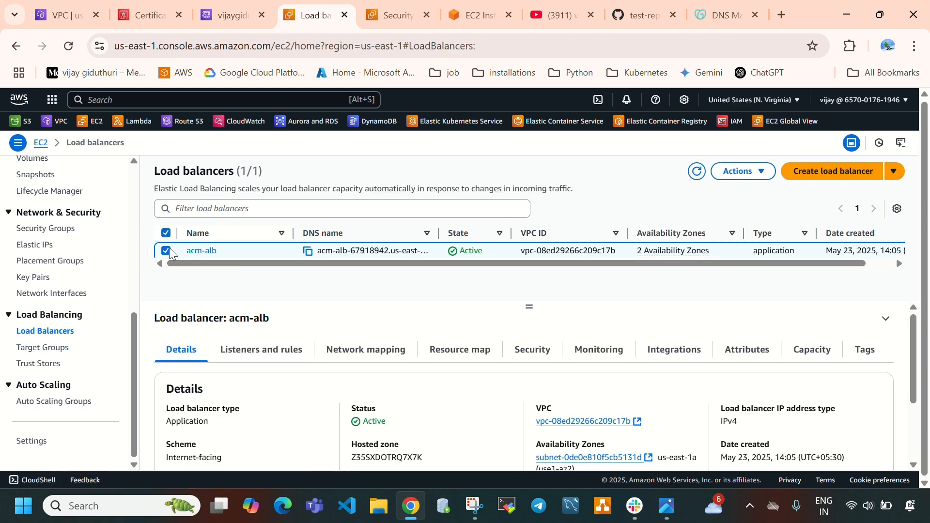
left_click(727, 173)
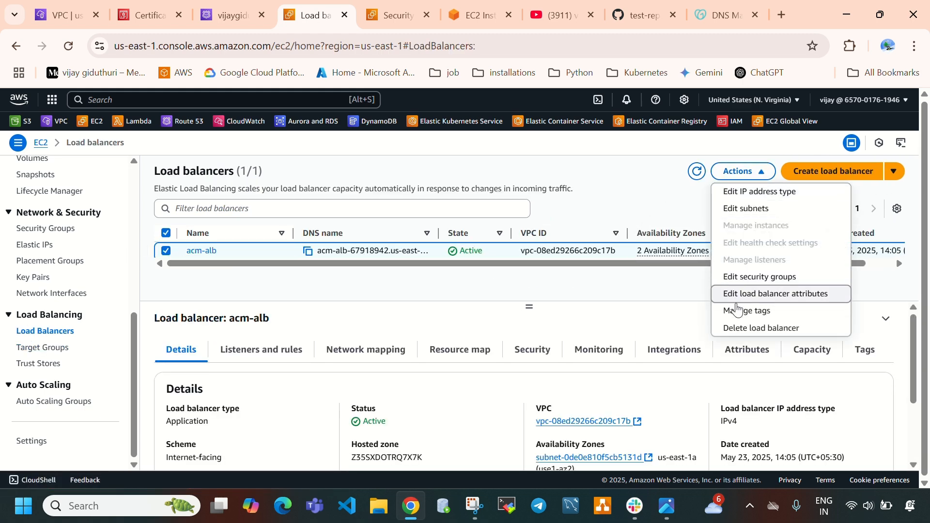
left_click(739, 329)
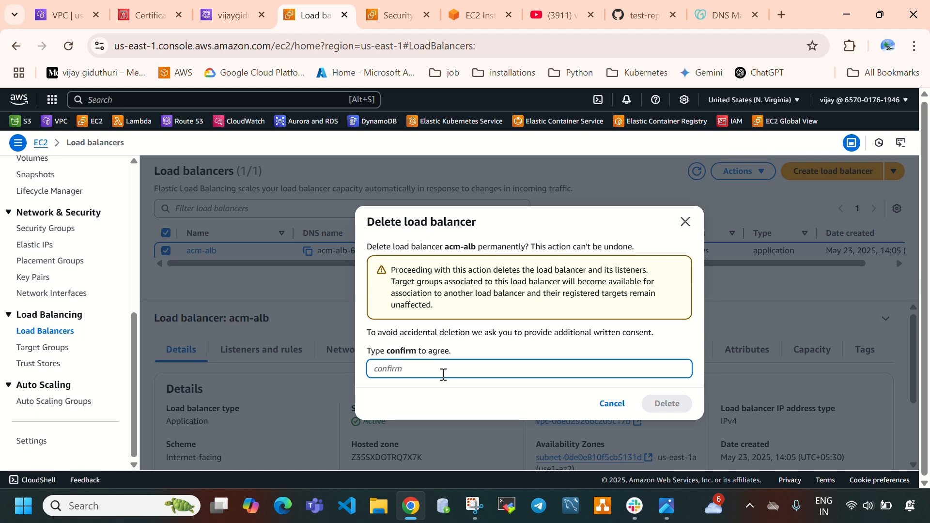
type("confirm")
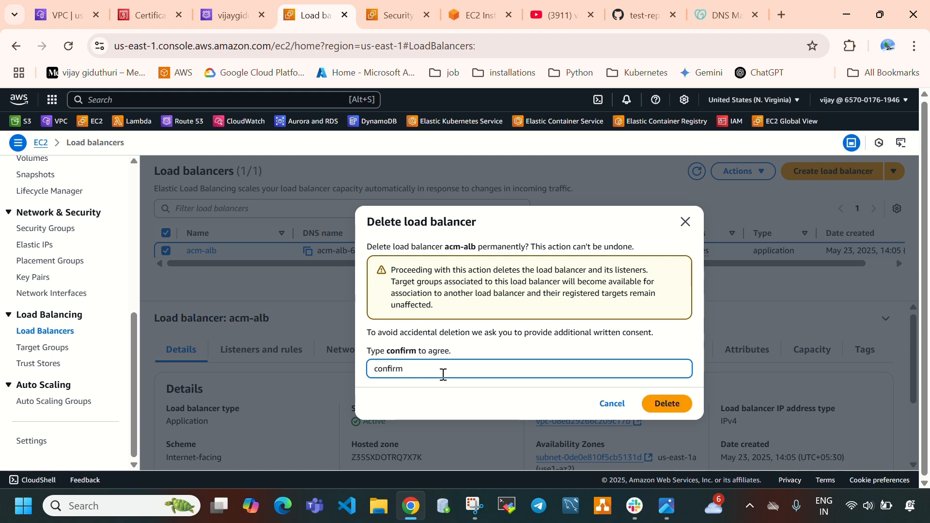
left_click(661, 404)
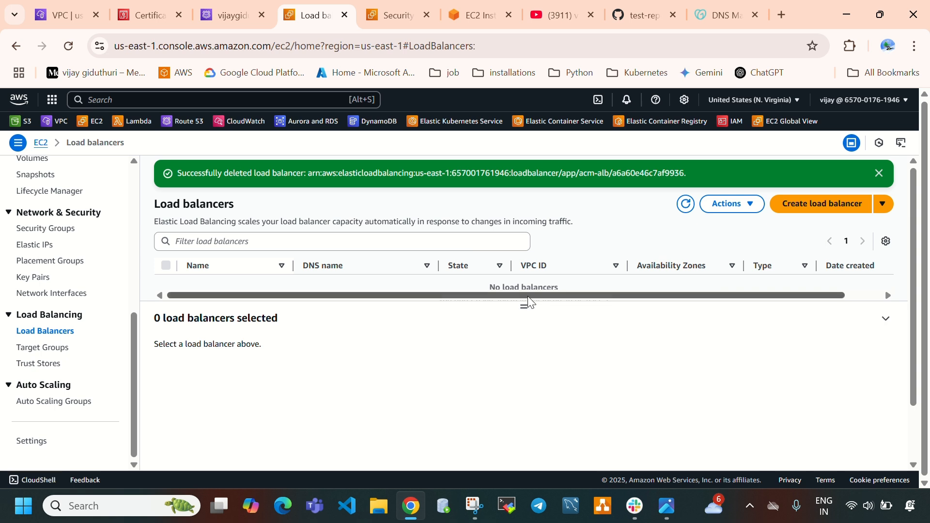
left_click_drag(523, 305, 523, 343)
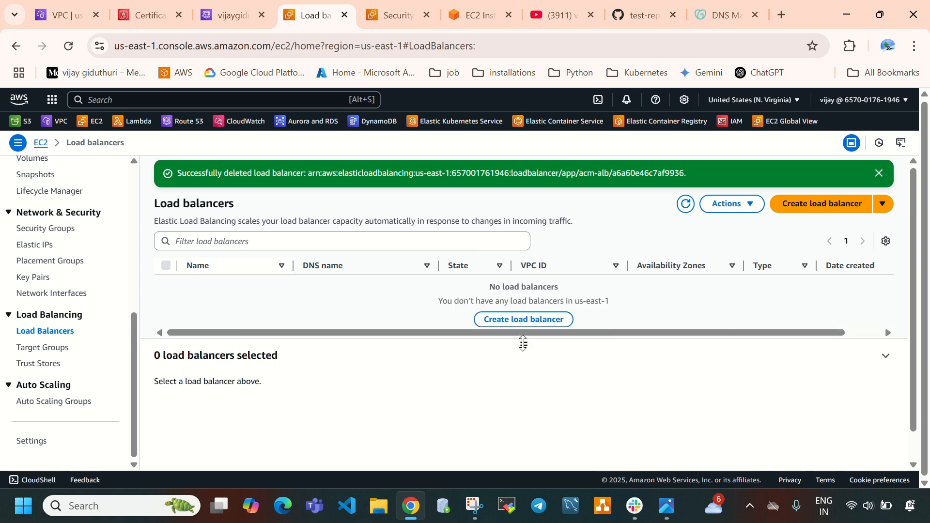
left_click(685, 203)
Delete the acm-tg target group and return to the EC2 instances list
left_click(41, 353)
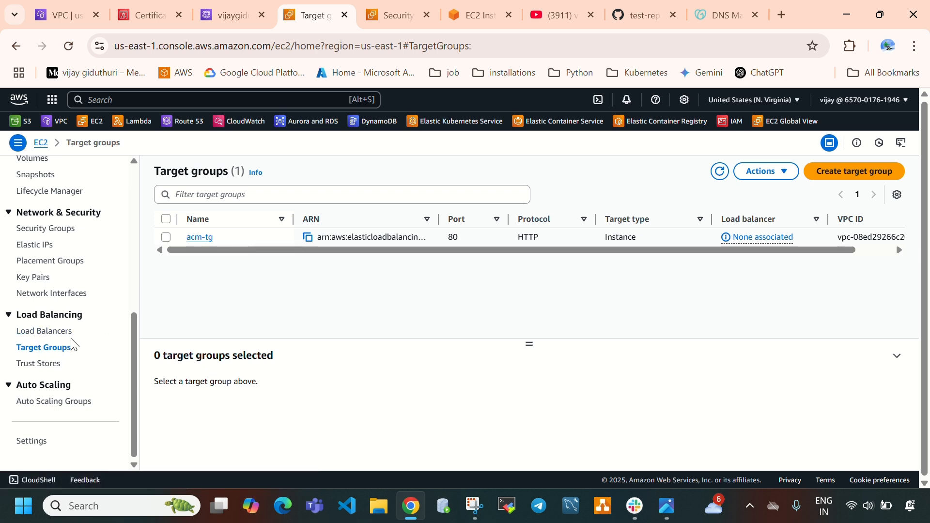
left_click(165, 237)
left_click(763, 172)
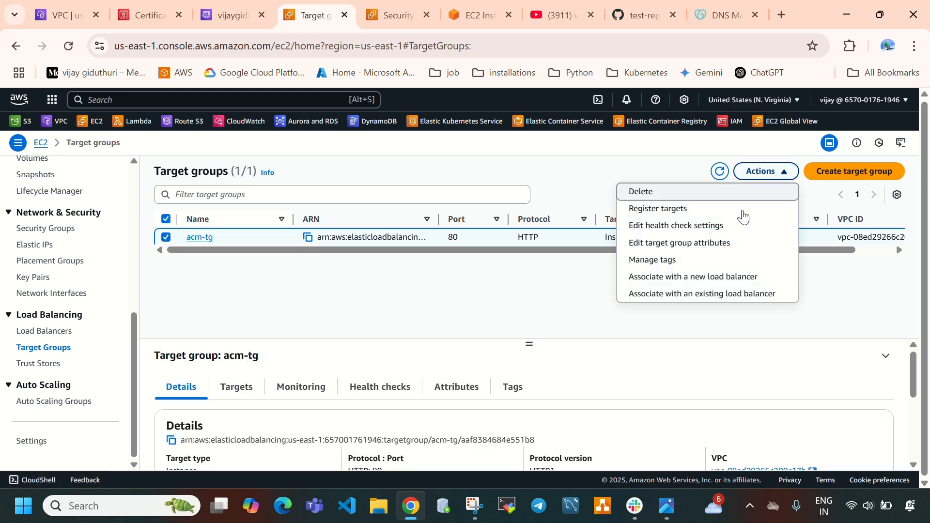
left_click(644, 192)
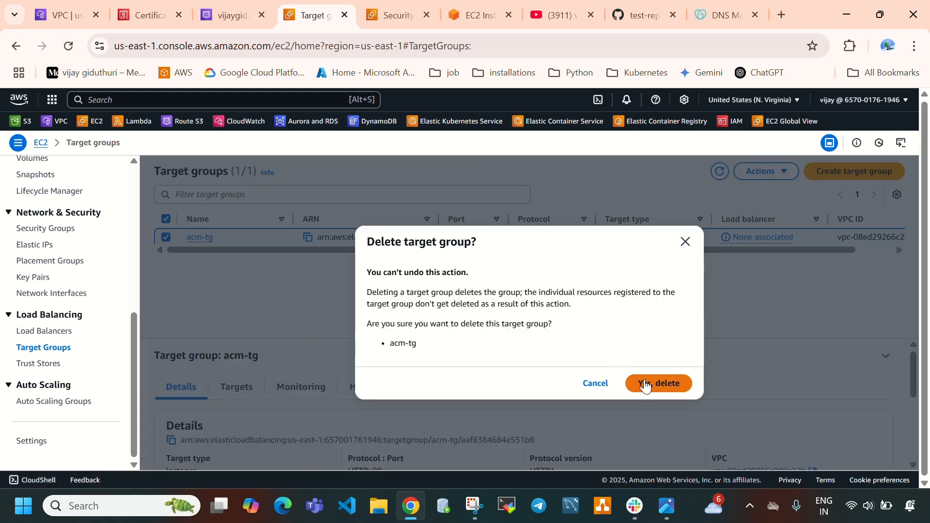
left_click(645, 383)
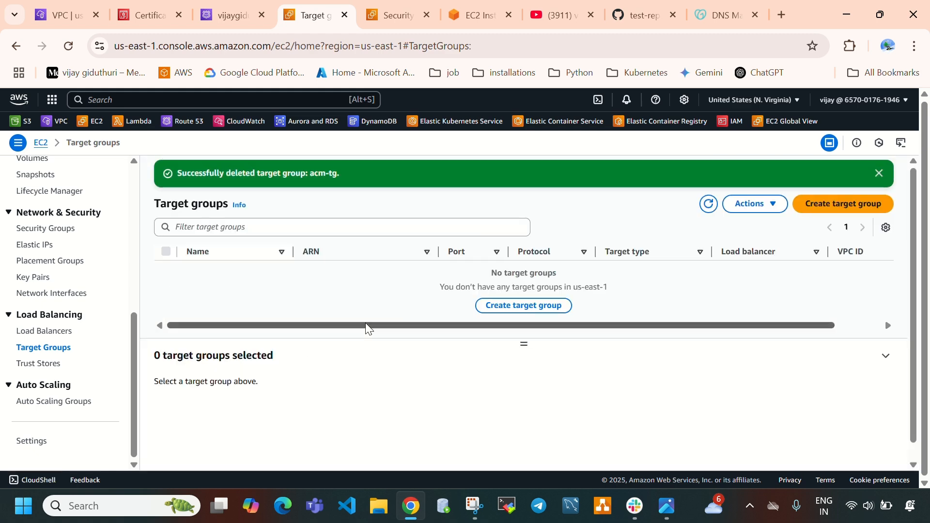
scroll(26, 363, "up", 6)
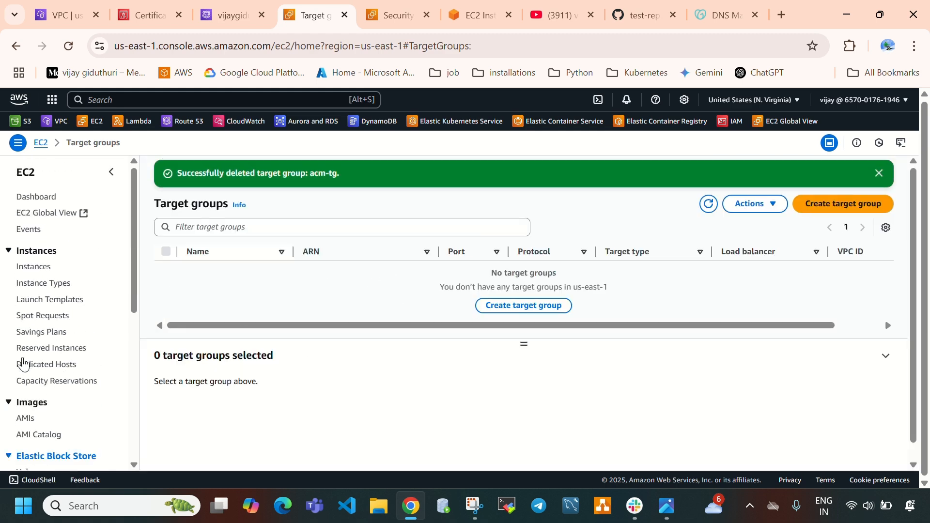
left_click(27, 266)
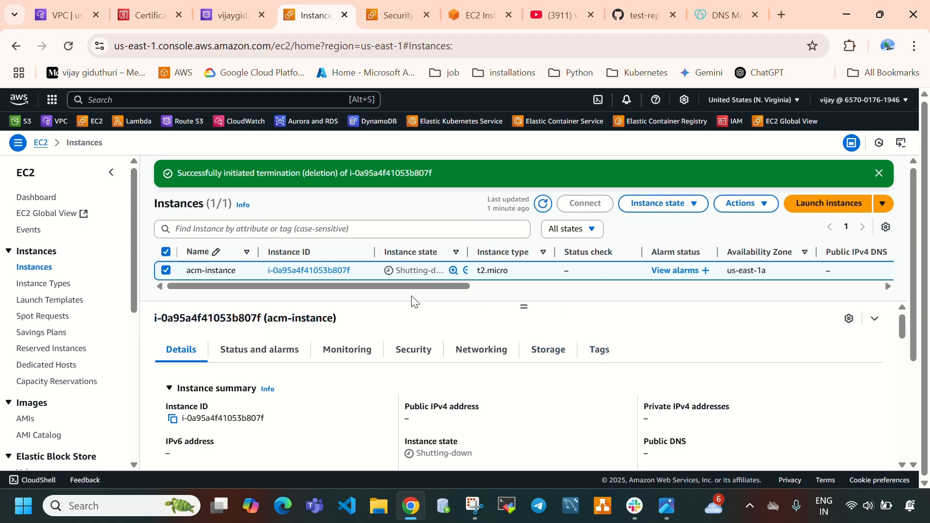
Delete the A and CNAME records from the domain's Route 53 hosted zone
left_click(225, 13)
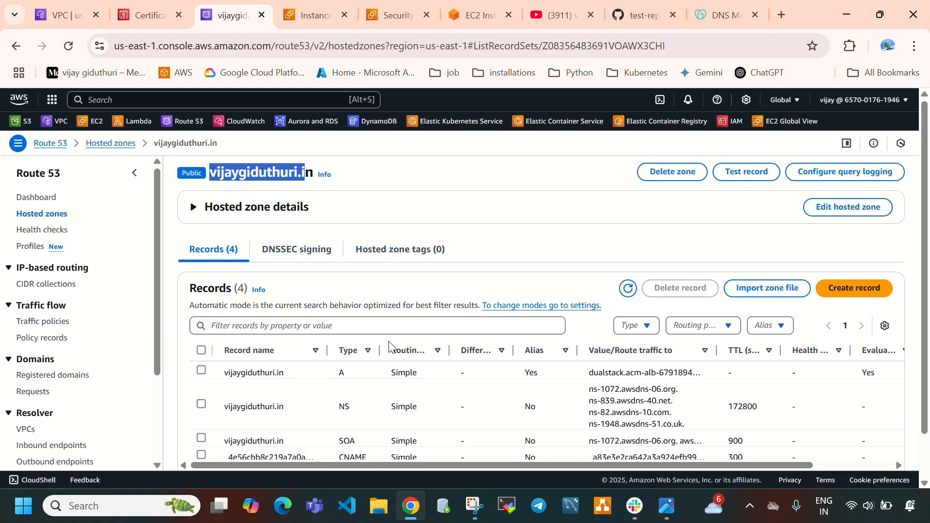
scroll(389, 347, "down", 2)
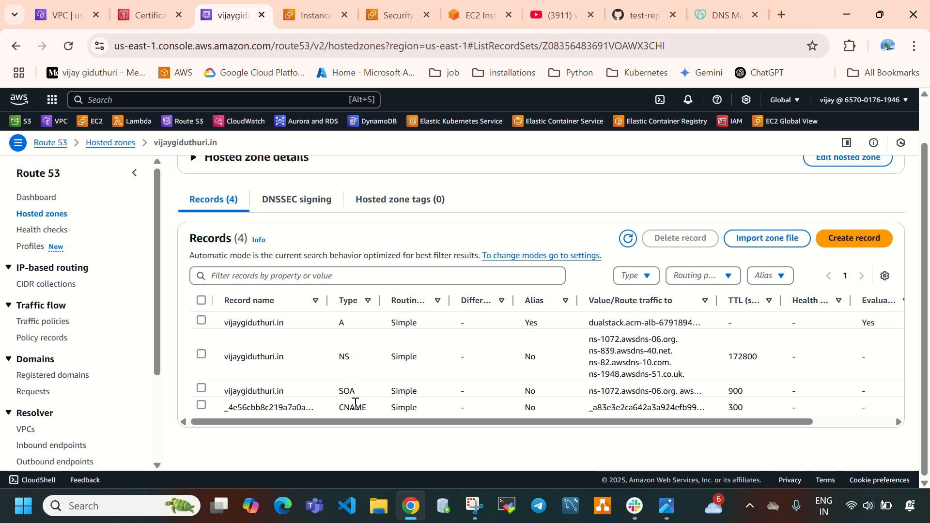
left_click(201, 405)
left_click(201, 321)
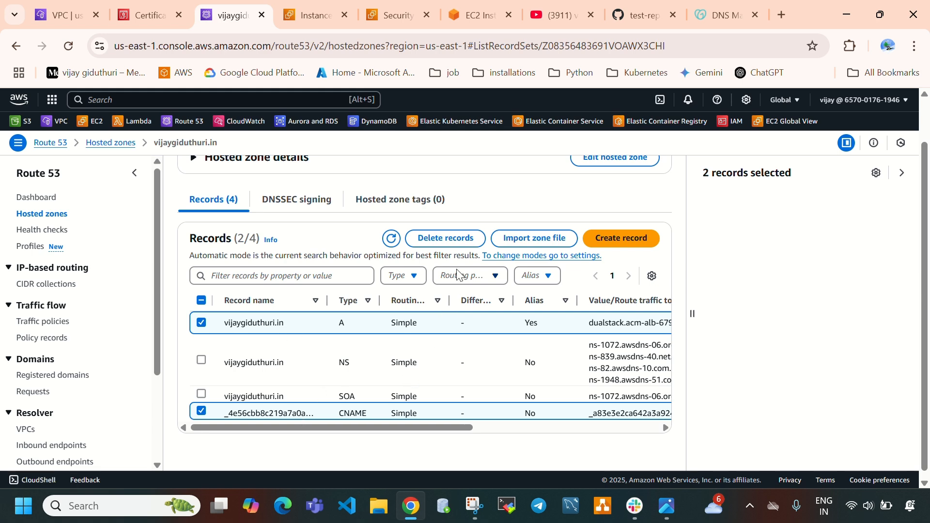
left_click(446, 239)
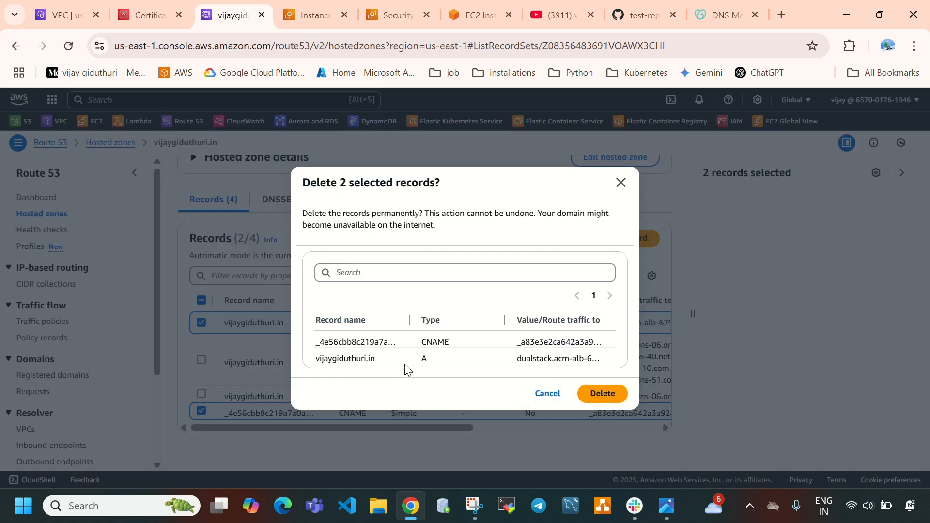
left_click(595, 393)
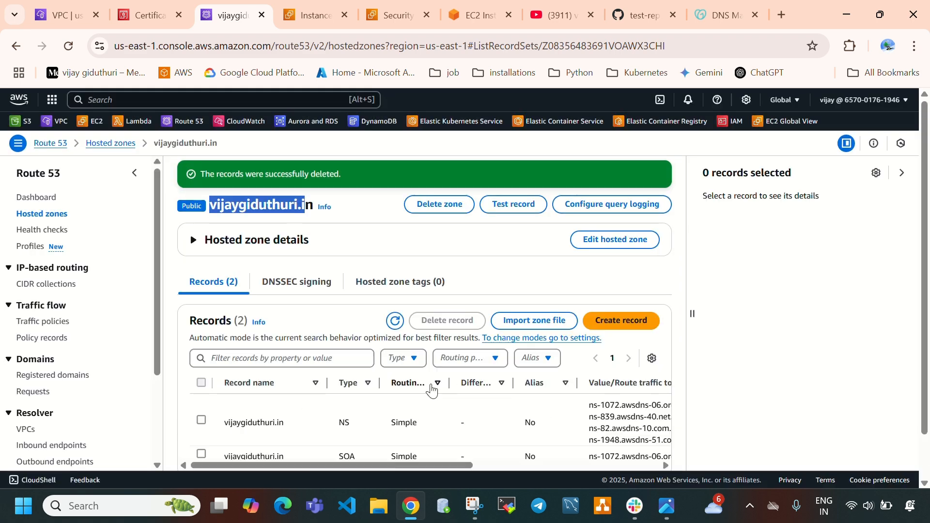
Delete the domain's hosted zone, entering "delete" as confirmation, and refresh the EC2 instances list
left_click(37, 214)
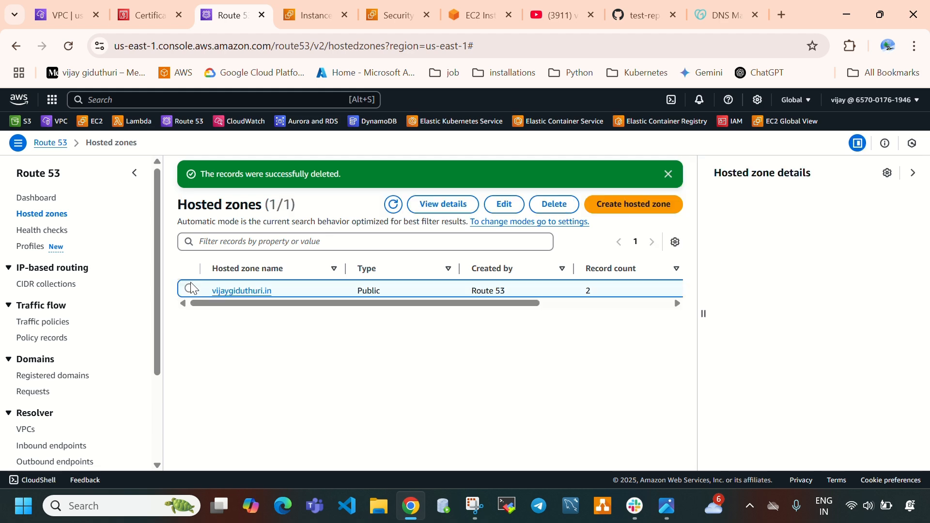
left_click(189, 288)
left_click(554, 203)
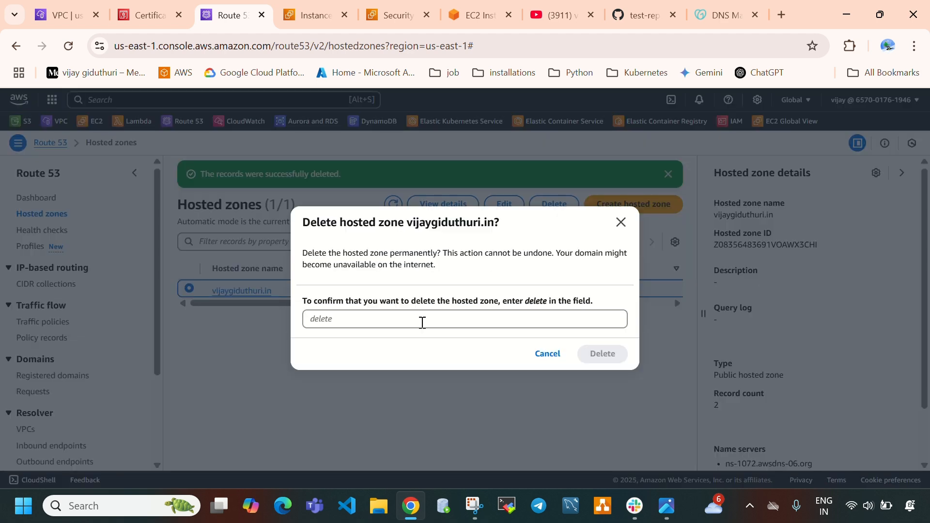
left_click(421, 323)
type("delete")
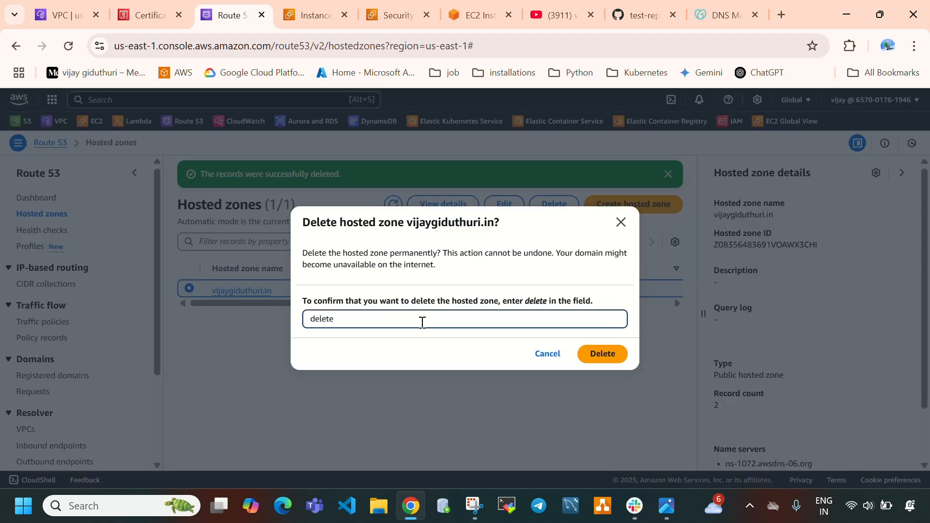
left_click(608, 354)
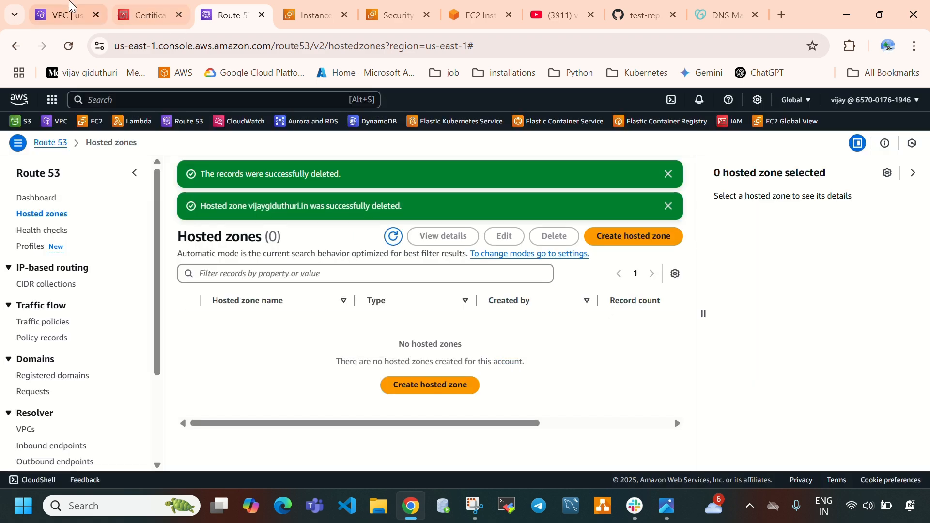
key("ctrl+Tab")
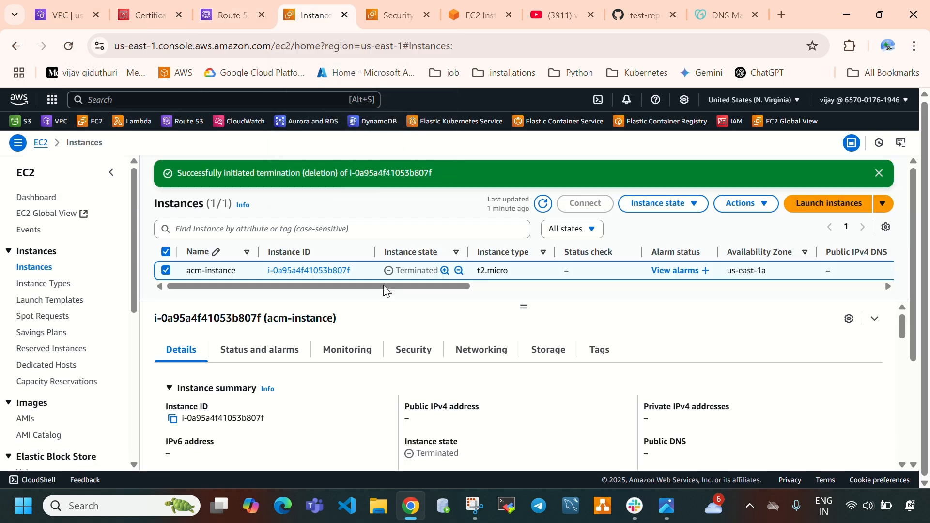
left_click(543, 203)
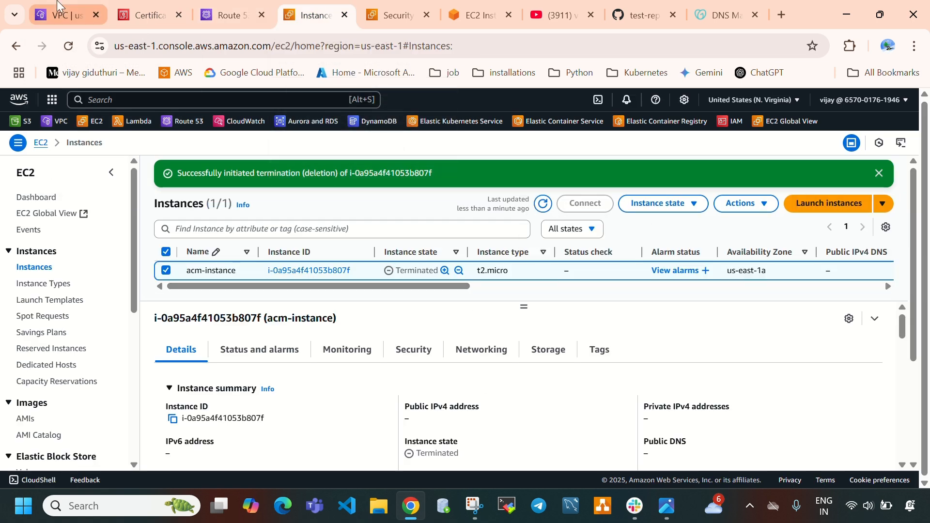
Delete the domain's certificate from AWS Certificate Manager, entering "delete" as confirmation
left_click(140, 23)
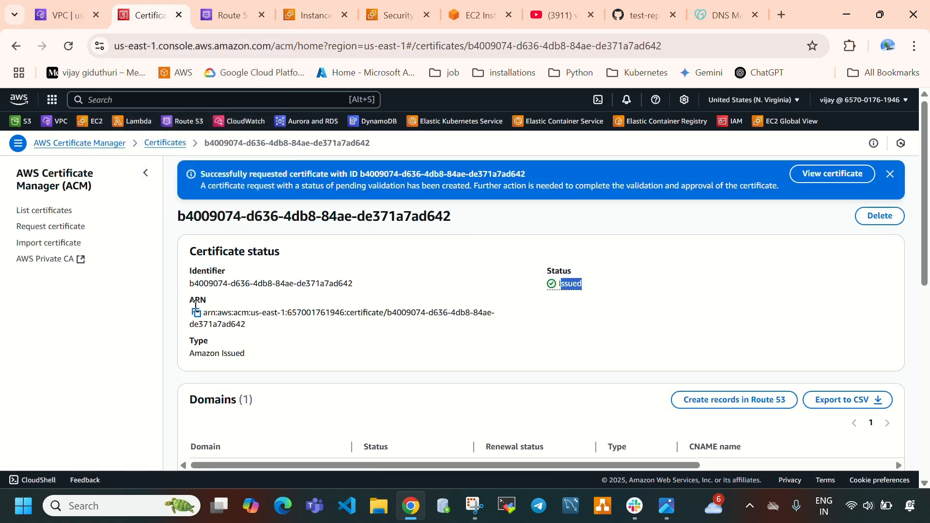
left_click(46, 212)
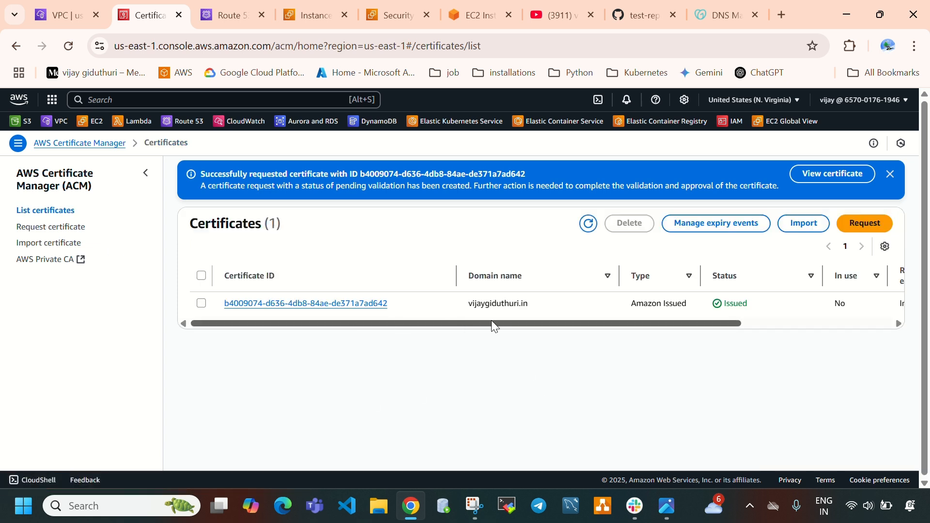
left_click(202, 303)
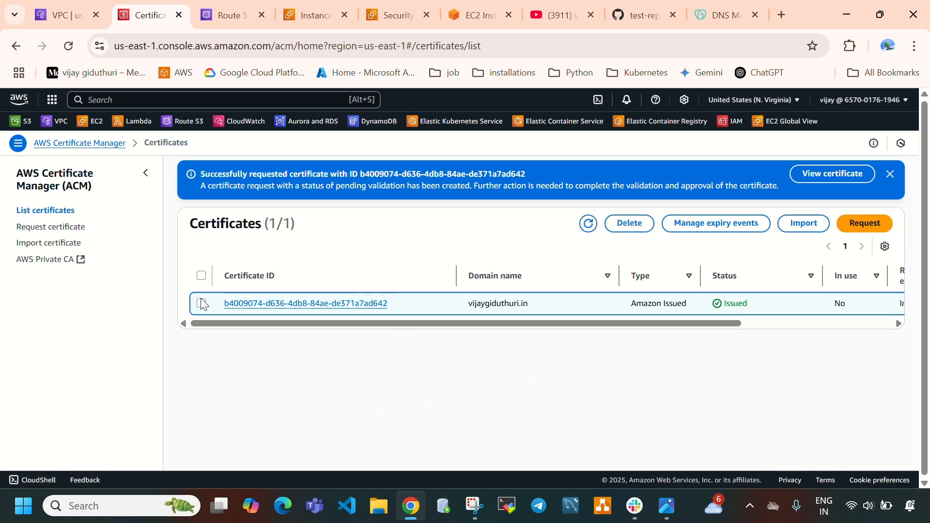
left_click(629, 224)
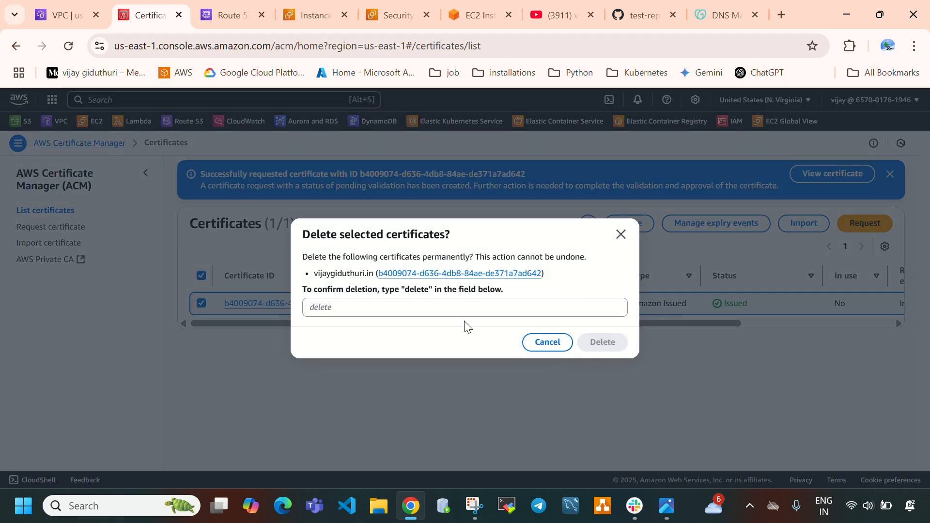
left_click(470, 309)
type("delete")
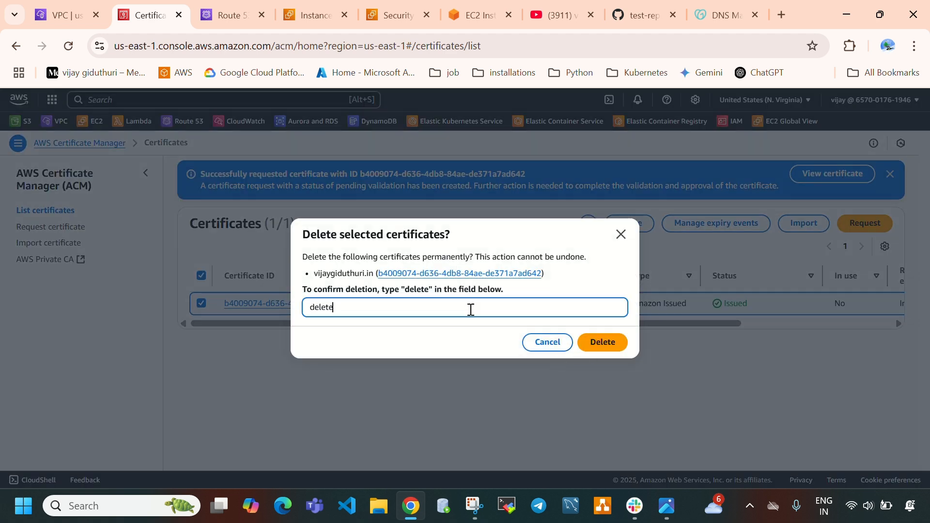
left_click(585, 344)
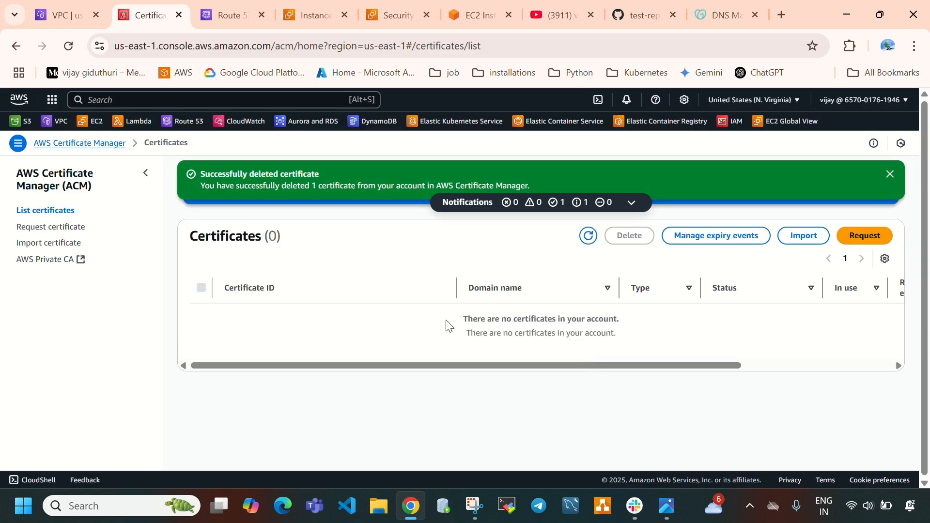
left_click_drag(446, 325, 611, 336)
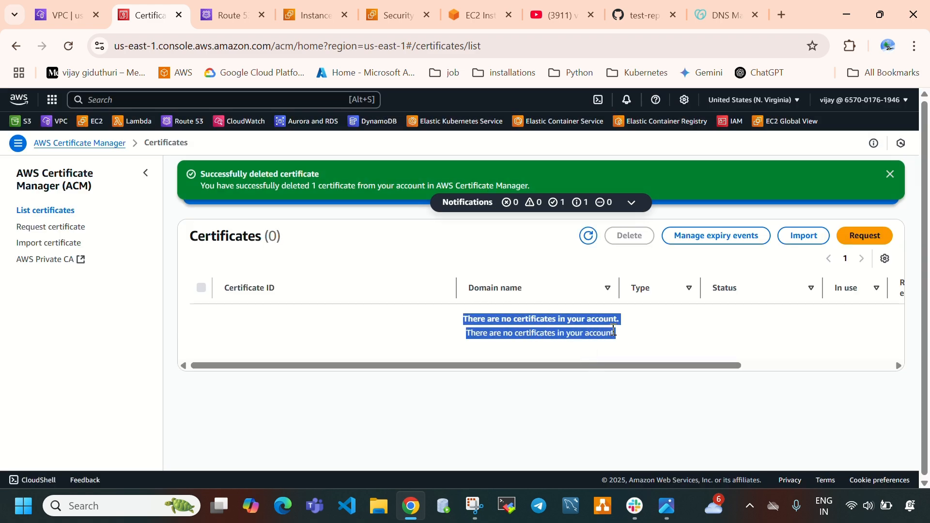
Select my-vpc in the VPC list and examine its resource map of subnets, route tables and network connections
left_click(52, 10)
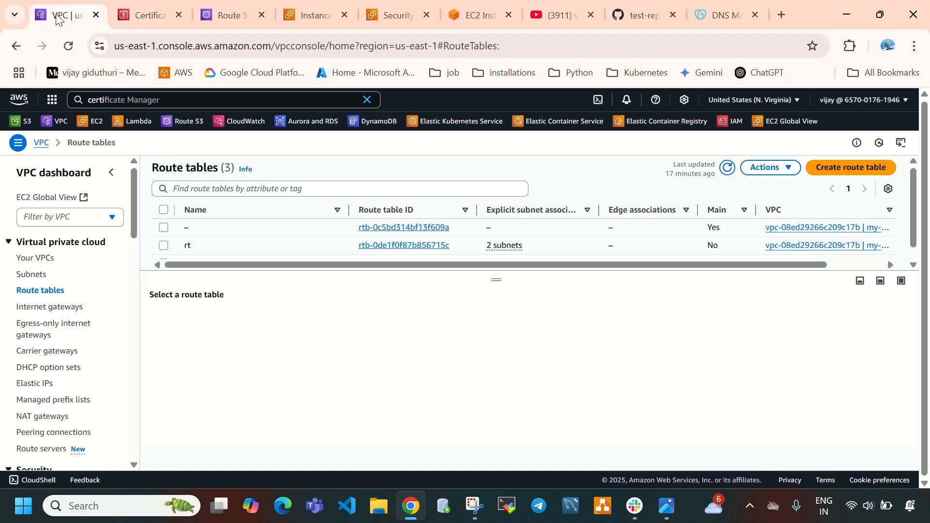
left_click(46, 259)
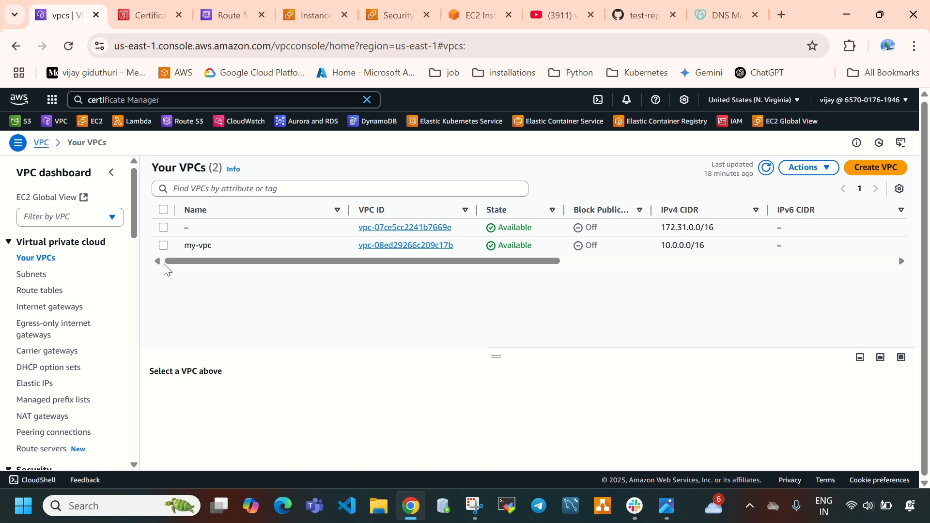
left_click(165, 245)
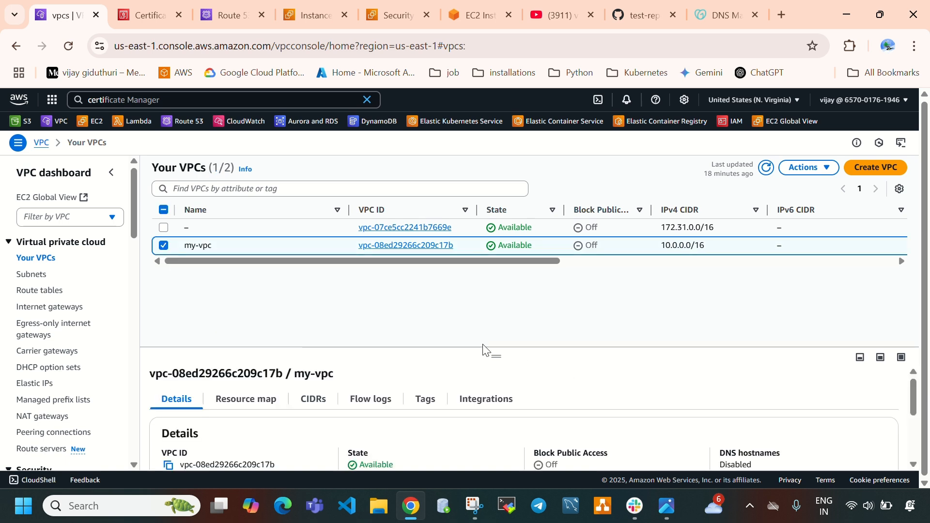
left_click_drag(490, 345, 487, 264)
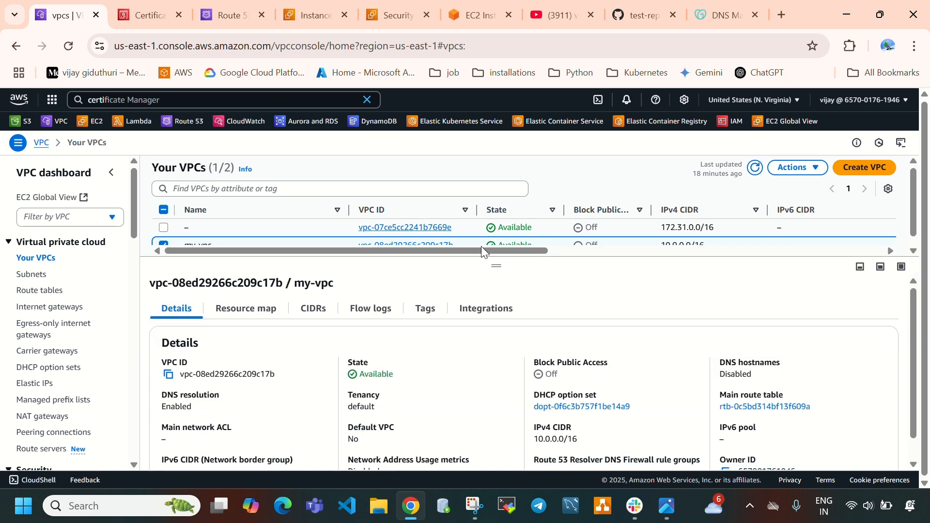
left_click(264, 309)
scroll(501, 399, "down", 2)
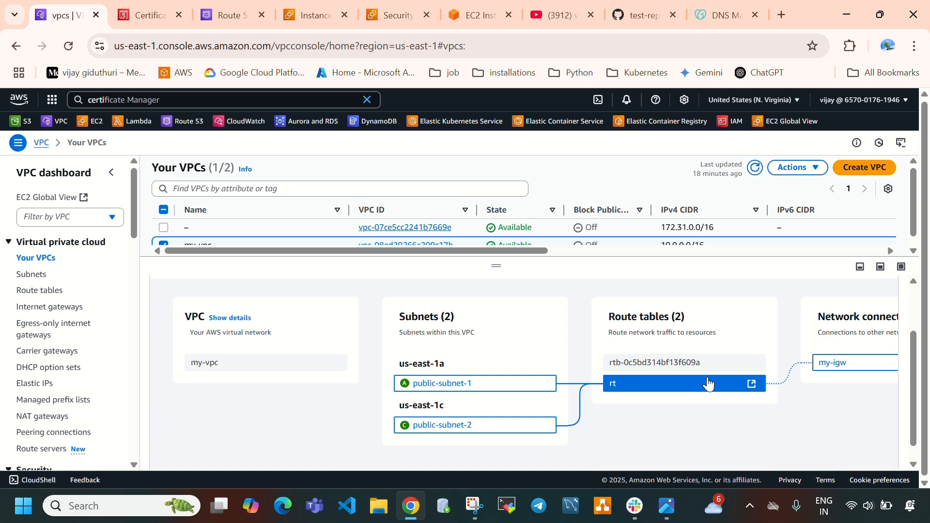
scroll(712, 384, "right", 3)
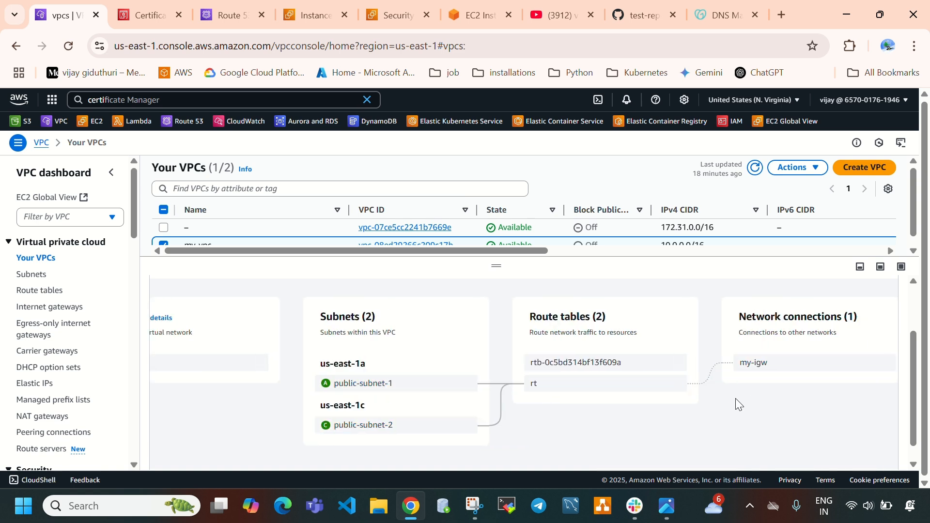
scroll(738, 404, "left", 3)
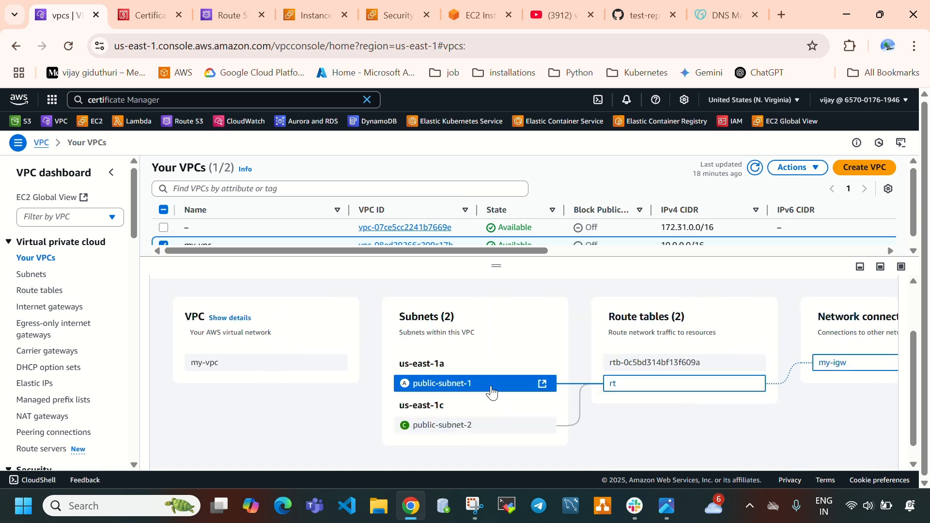
left_click_drag(495, 266, 501, 322)
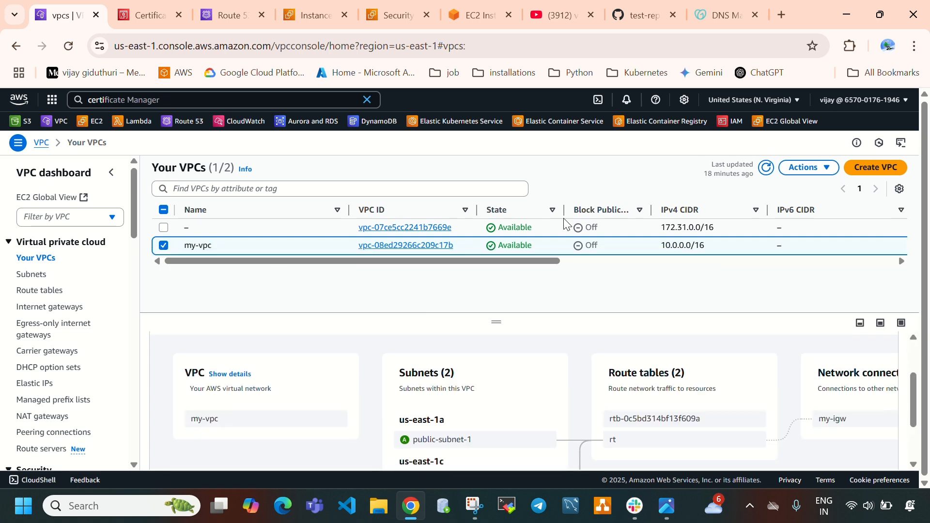
Delete my-vpc together with its associated resources, entering "delete" as confirmation, and refresh the VPC list
left_click(808, 167)
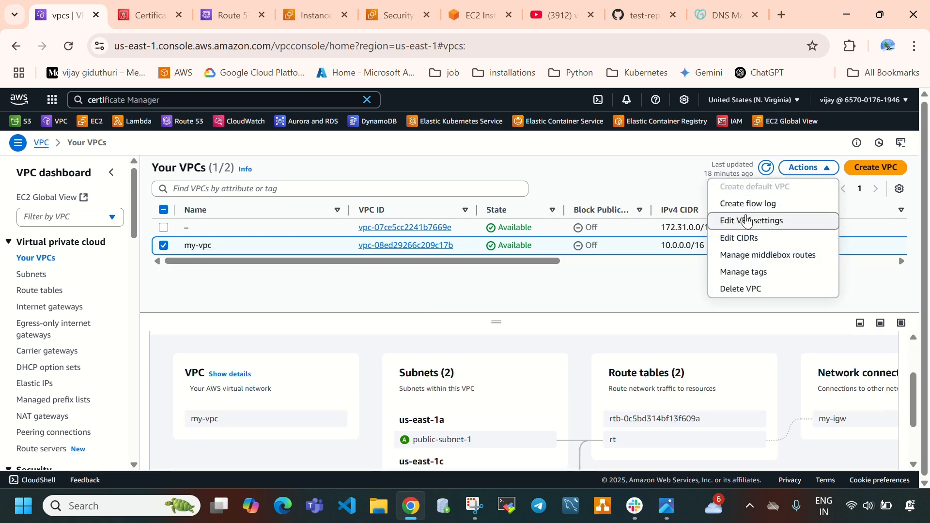
left_click(735, 289)
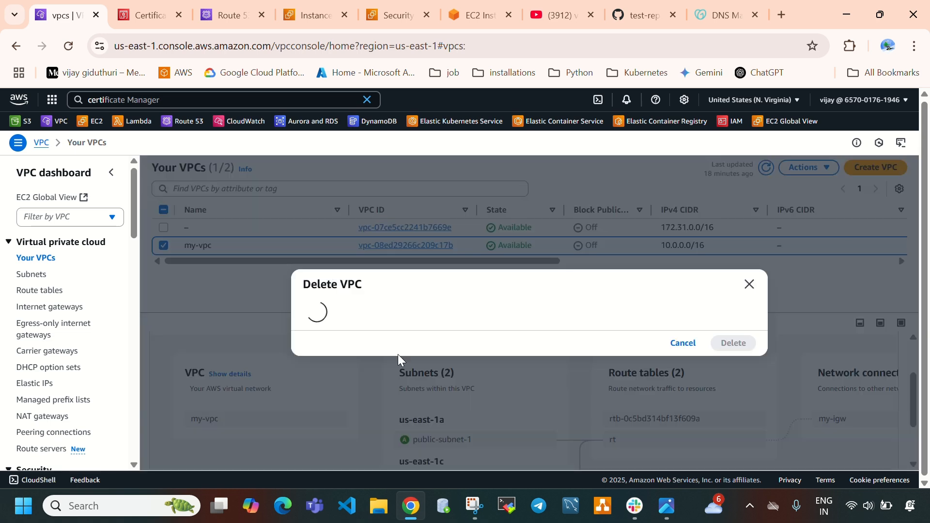
scroll(379, 451, "down", 2)
left_click(387, 423)
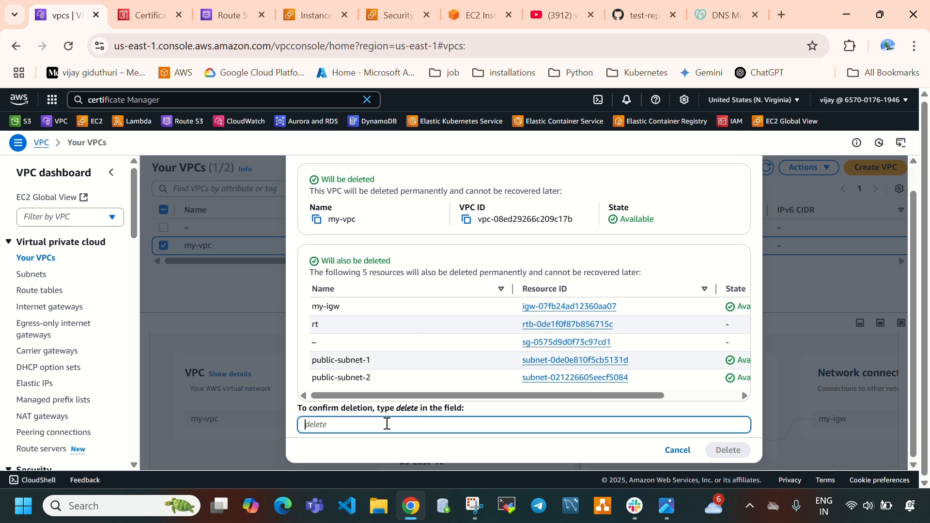
type("delete")
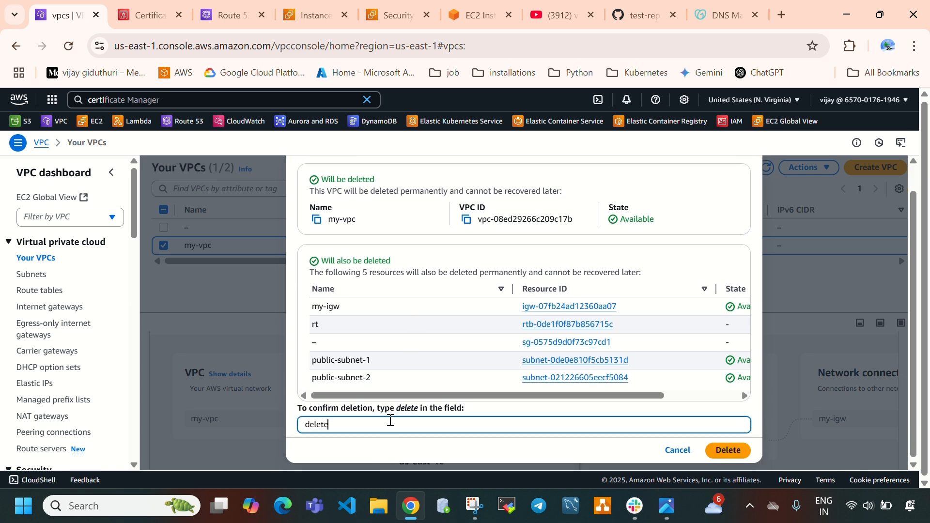
left_click(743, 450)
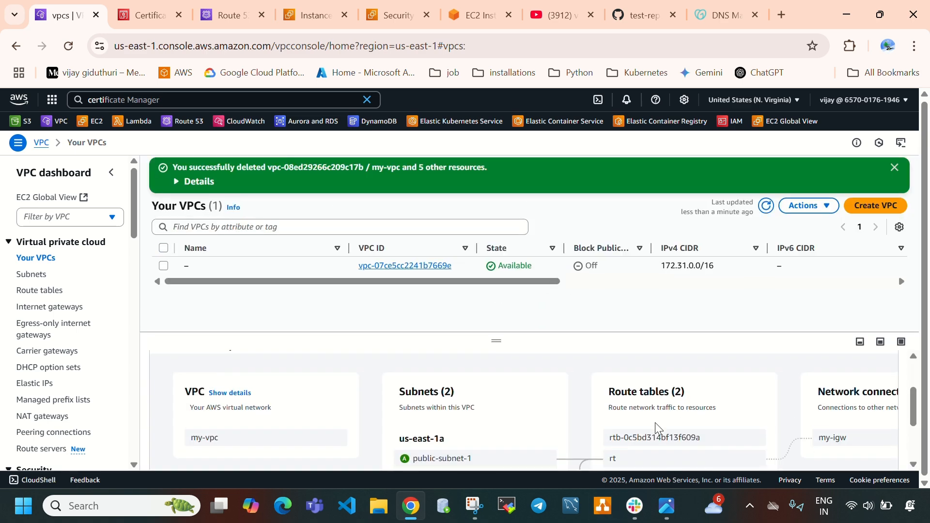
left_click(766, 206)
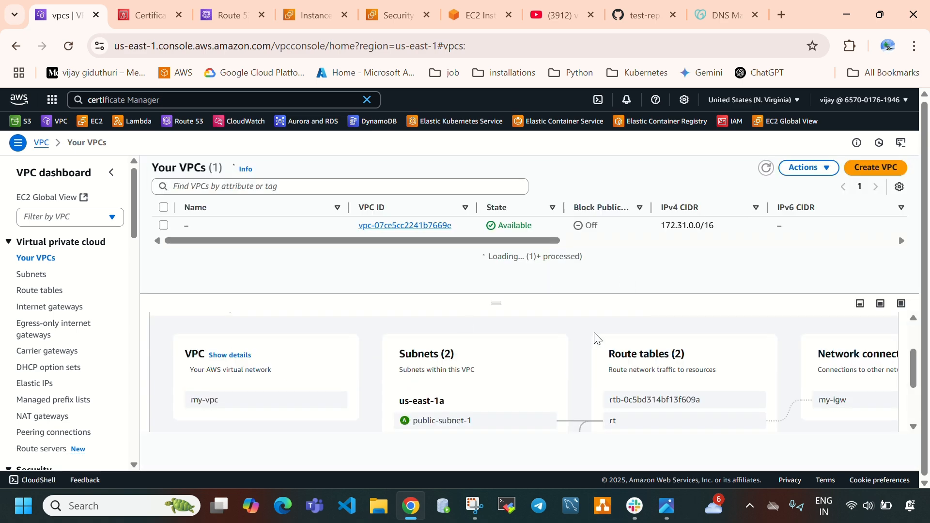
View the Amazon Certificate Manager architecture diagram in the image viewer, and return to the ACM certificates list in the browser
left_click(667, 505)
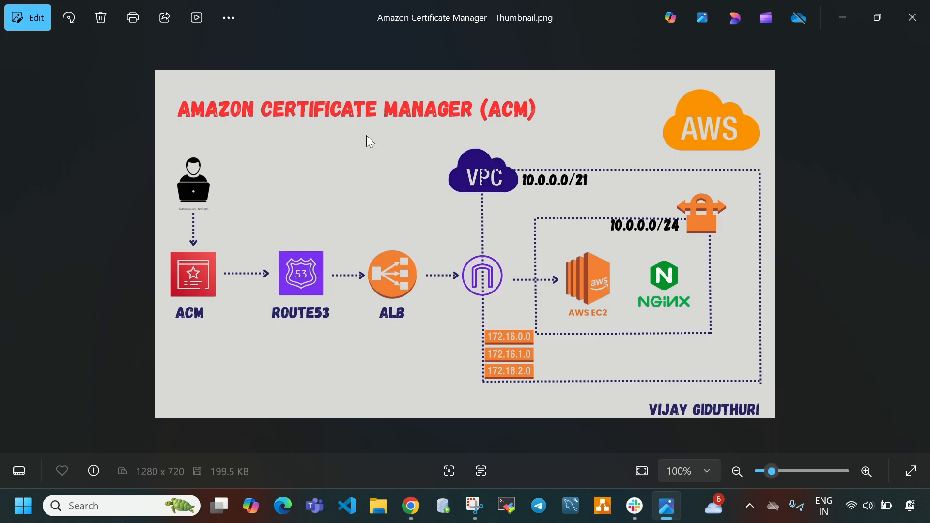
left_click(666, 506)
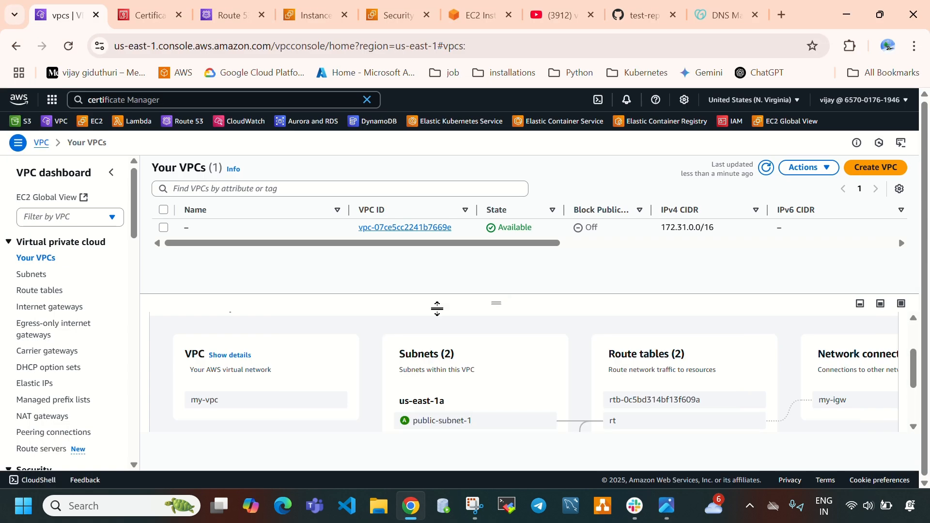
left_click(145, 8)
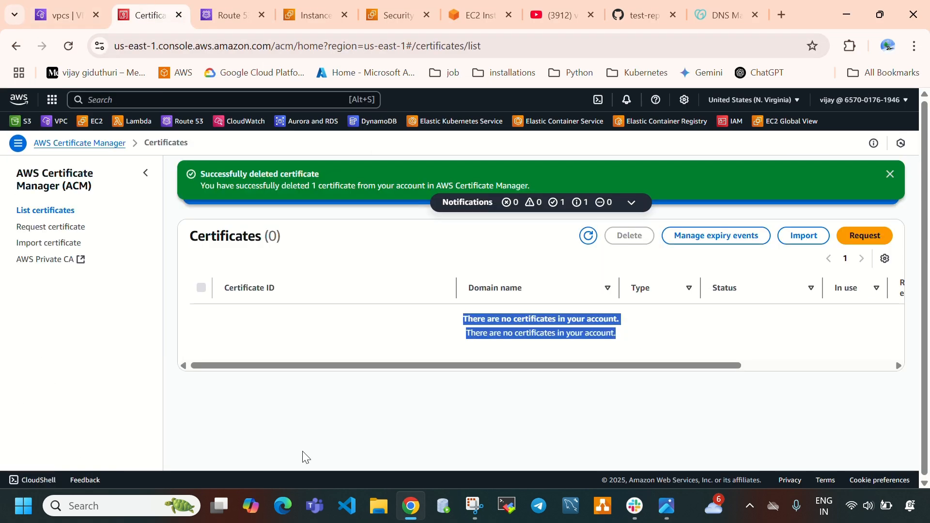